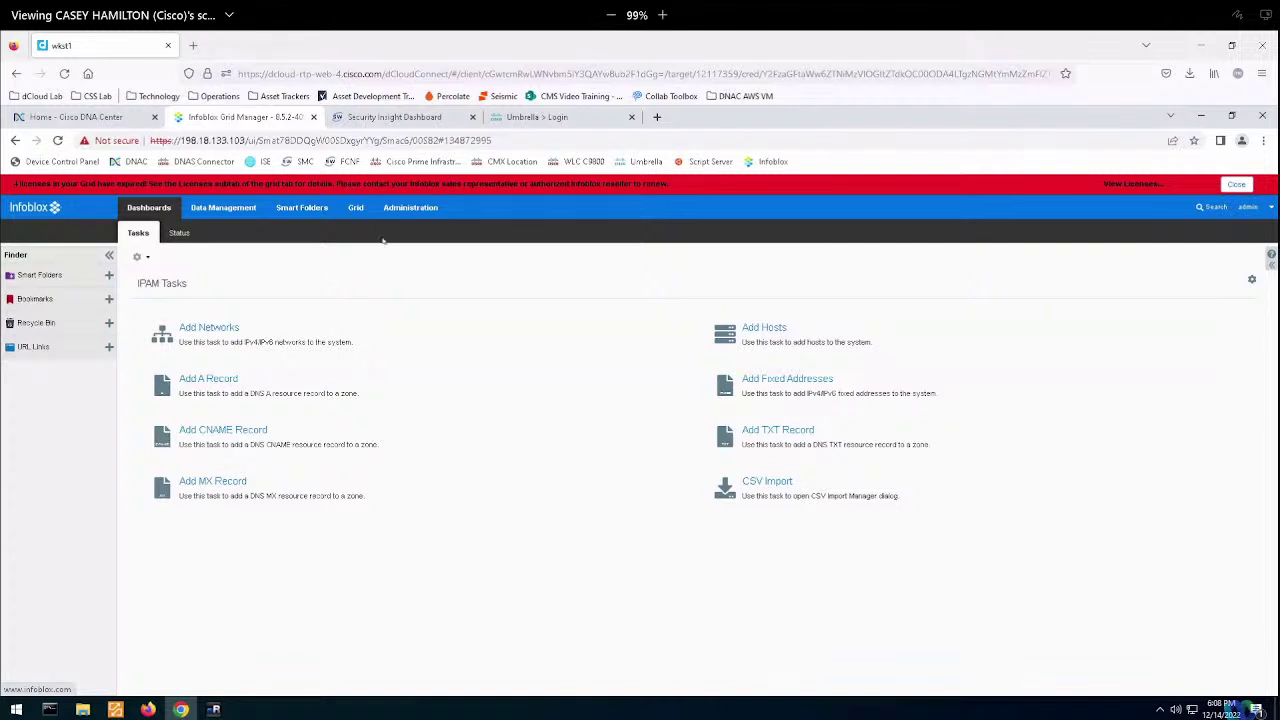
Bring up the Infoblox Grid Manager tab on its Dashboards > Tasks list.
{"action": "left_click", "coordinate": [212, 214]}
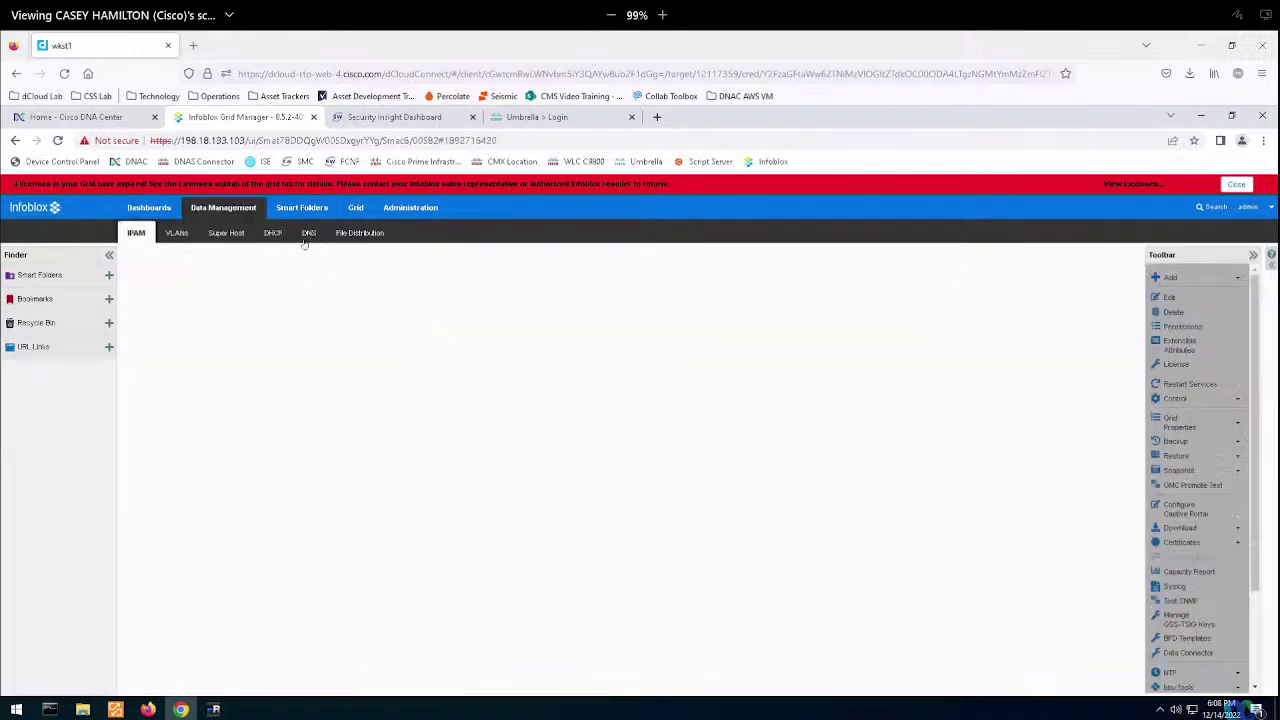
Reload the Infoblox site, bypass the certificate warning and log in as admin.
{"action": "left_click", "coordinate": [773, 161]}
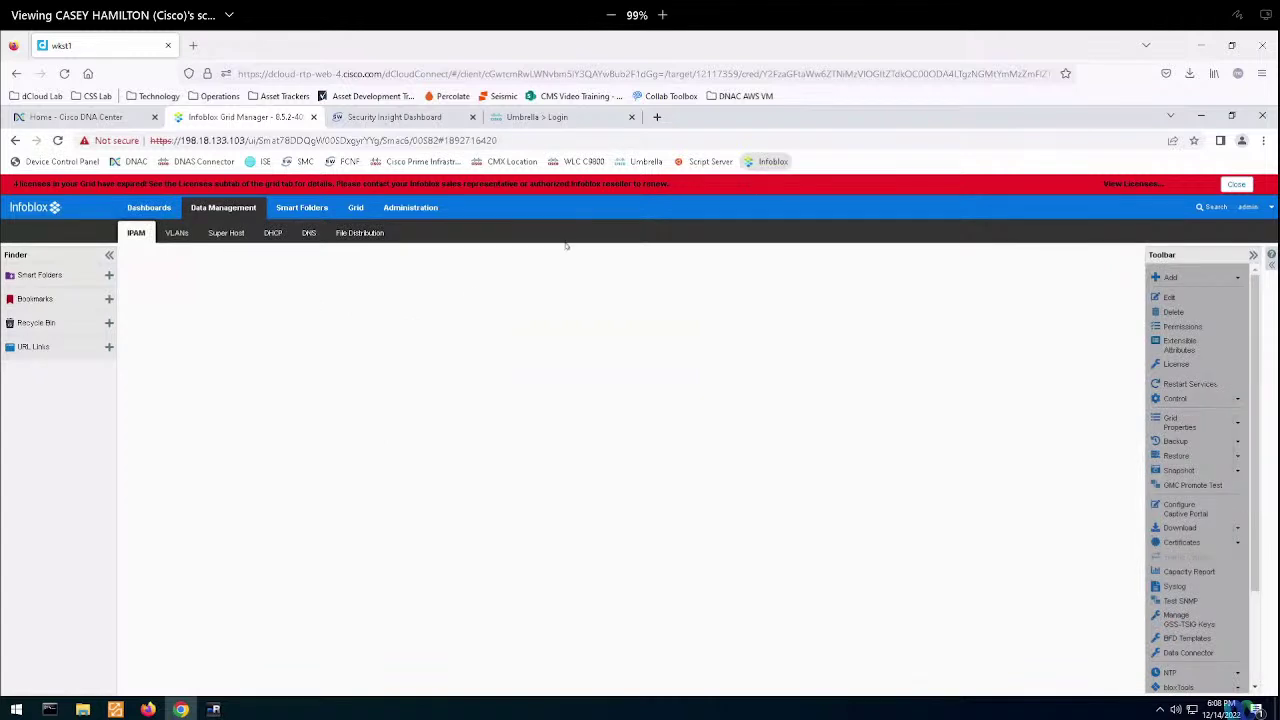
{"action": "left_click", "coordinate": [472, 518]}
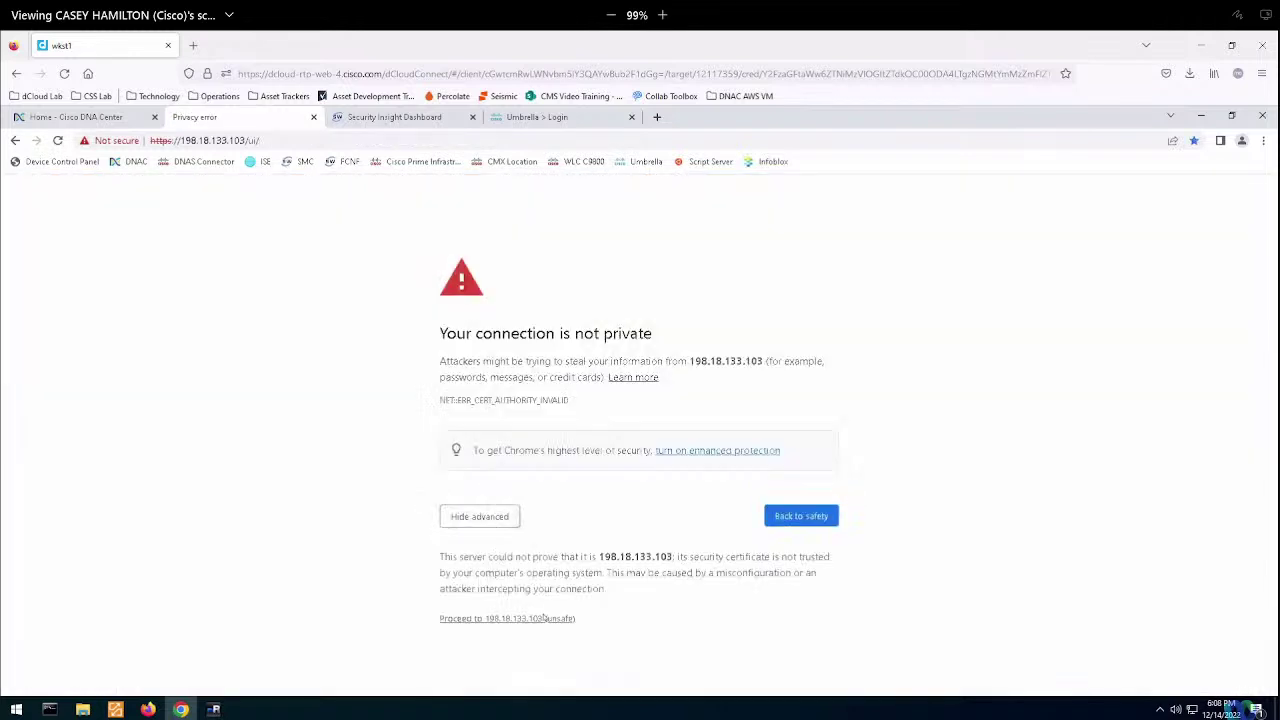
{"action": "left_click", "coordinate": [546, 620]}
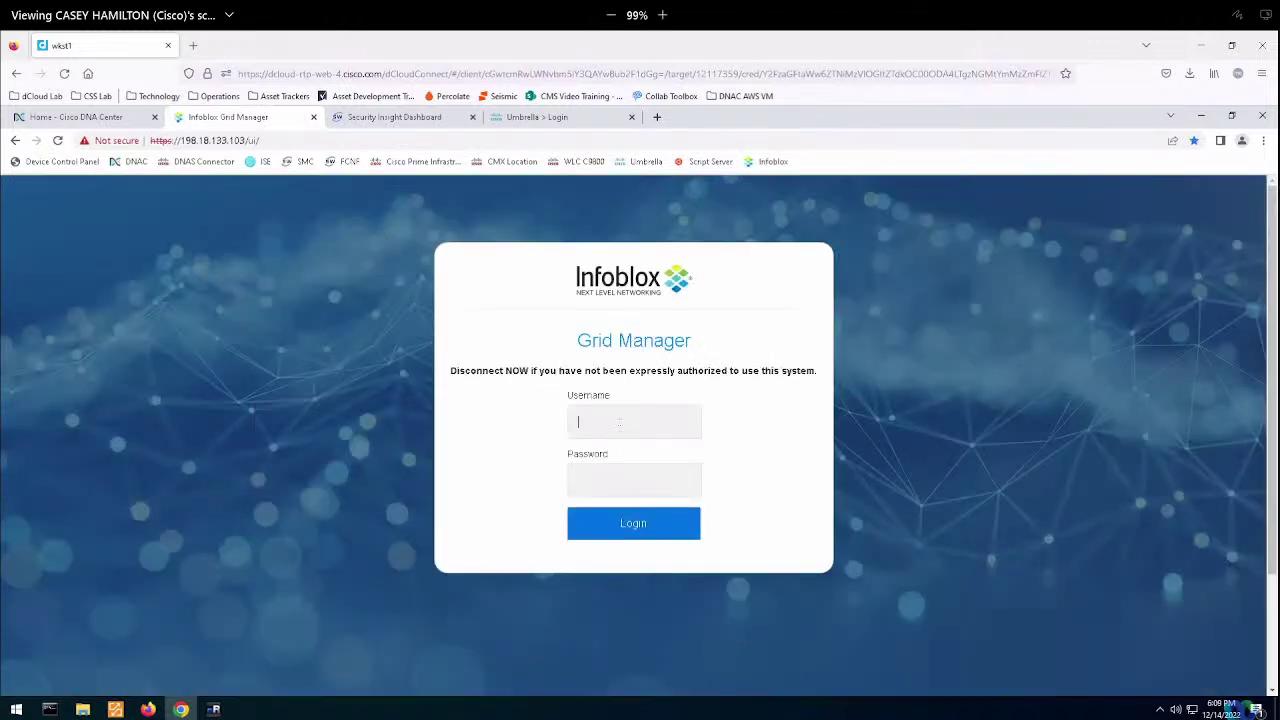
{"action": "key", "text": "Tab"}
{"action": "key", "text": "Return"}
{"action": "key", "text": "BackSpace"}
{"action": "key", "text": "BackSpace"}
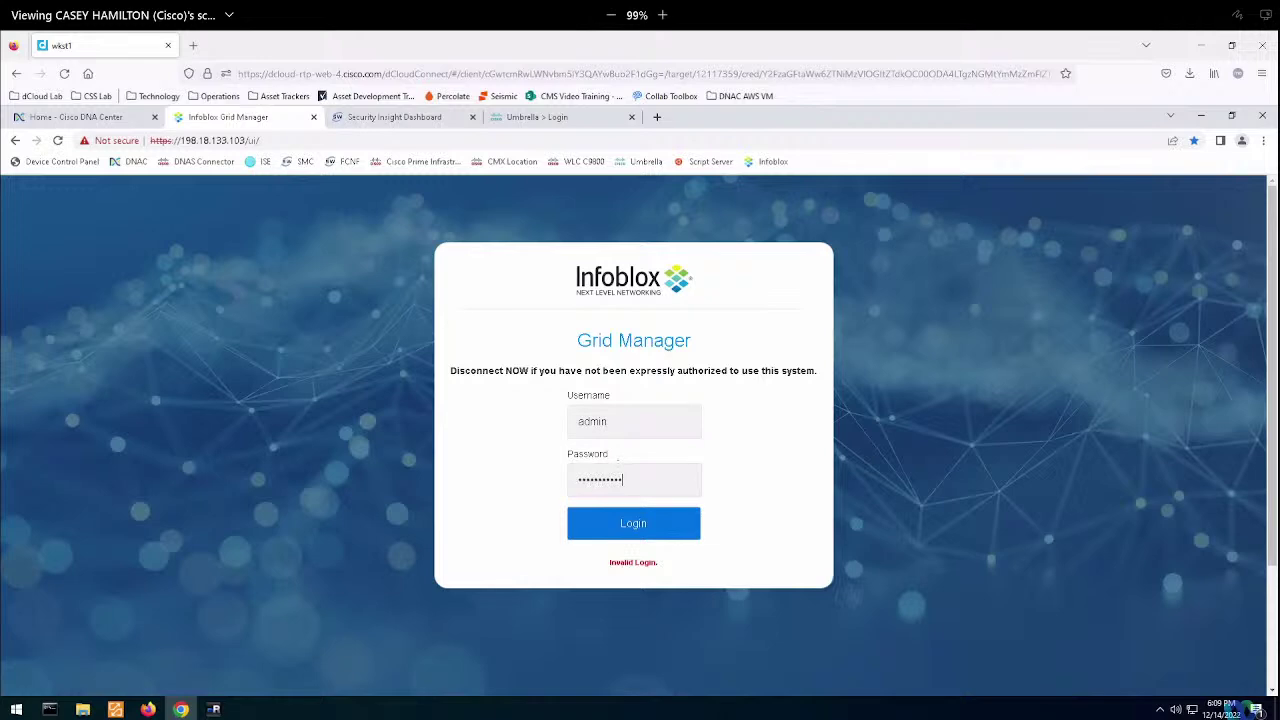
{"action": "key", "text": "Return"}
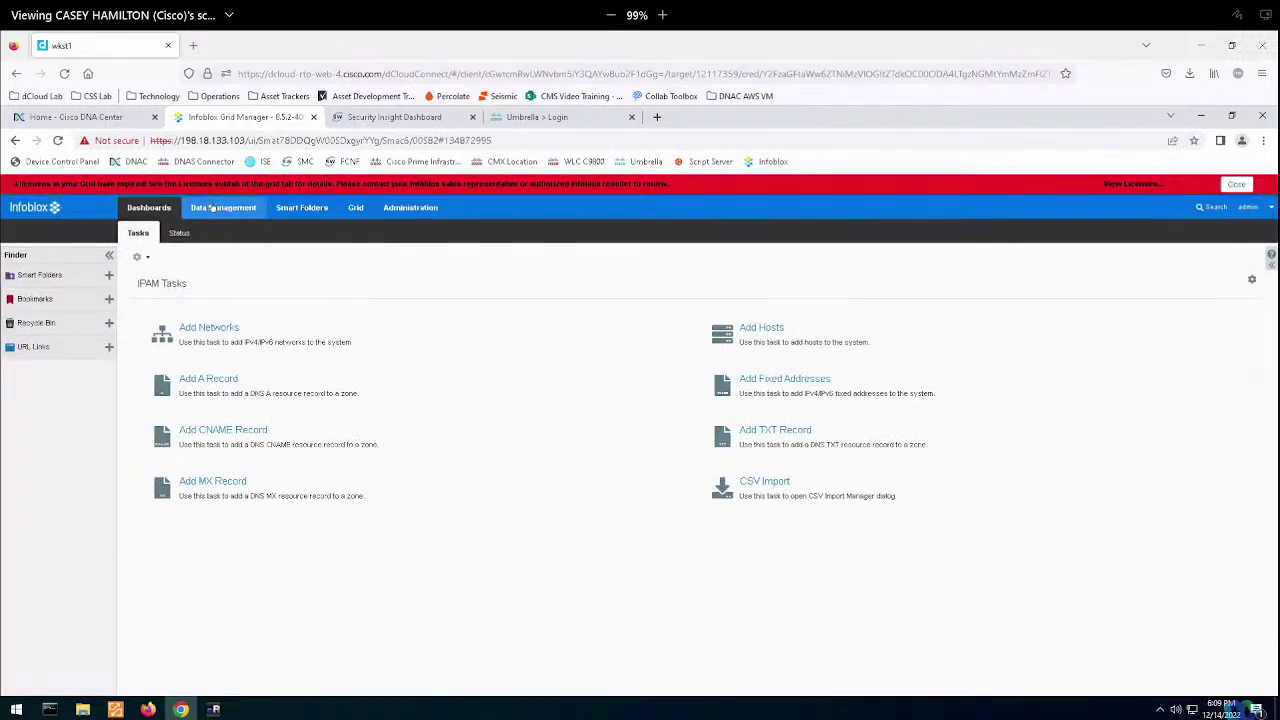
Confirm the default view's IPAM and DHCP network lists are empty.
{"action": "left_click", "coordinate": [213, 207]}
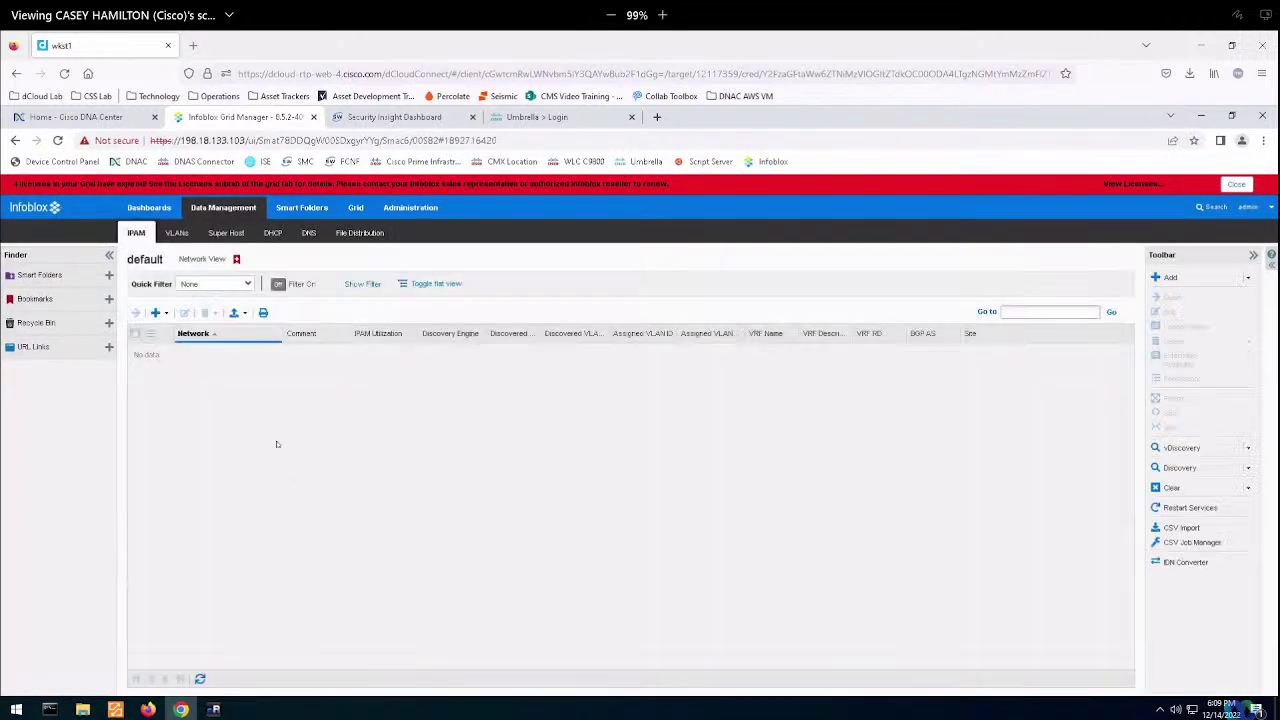
{"action": "left_click", "coordinate": [270, 233]}
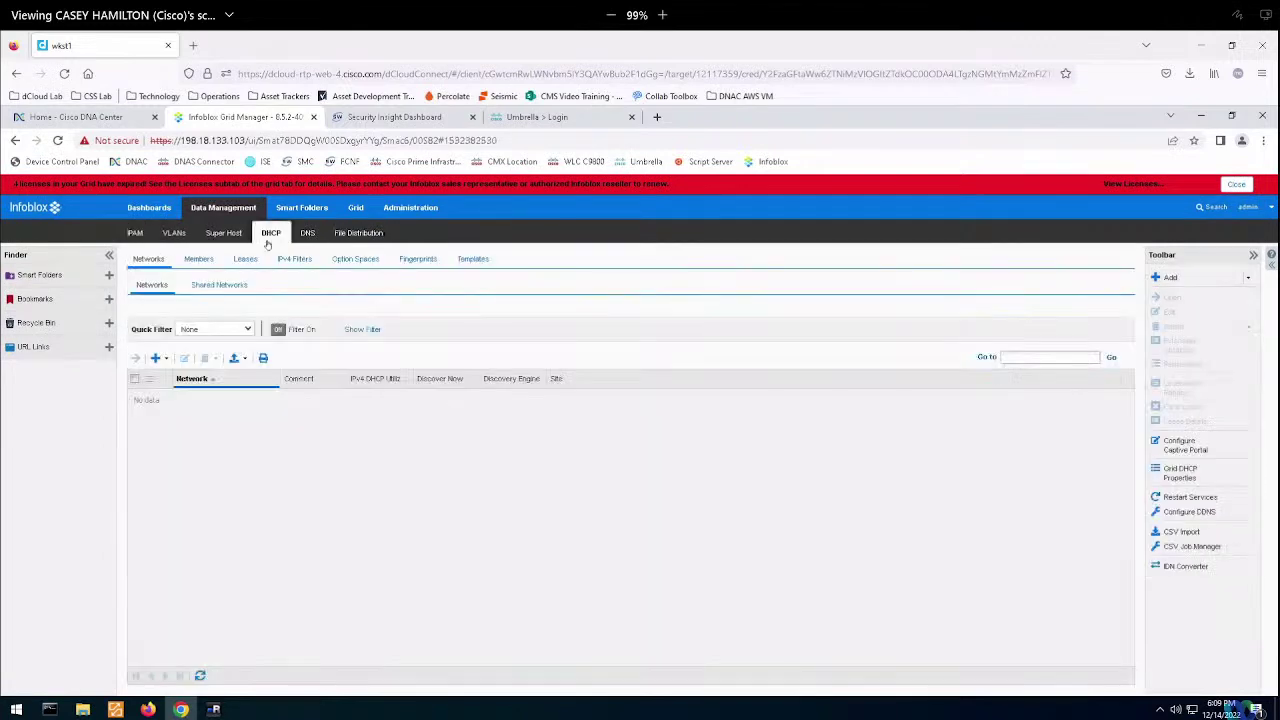
{"action": "left_click", "coordinate": [136, 236]}
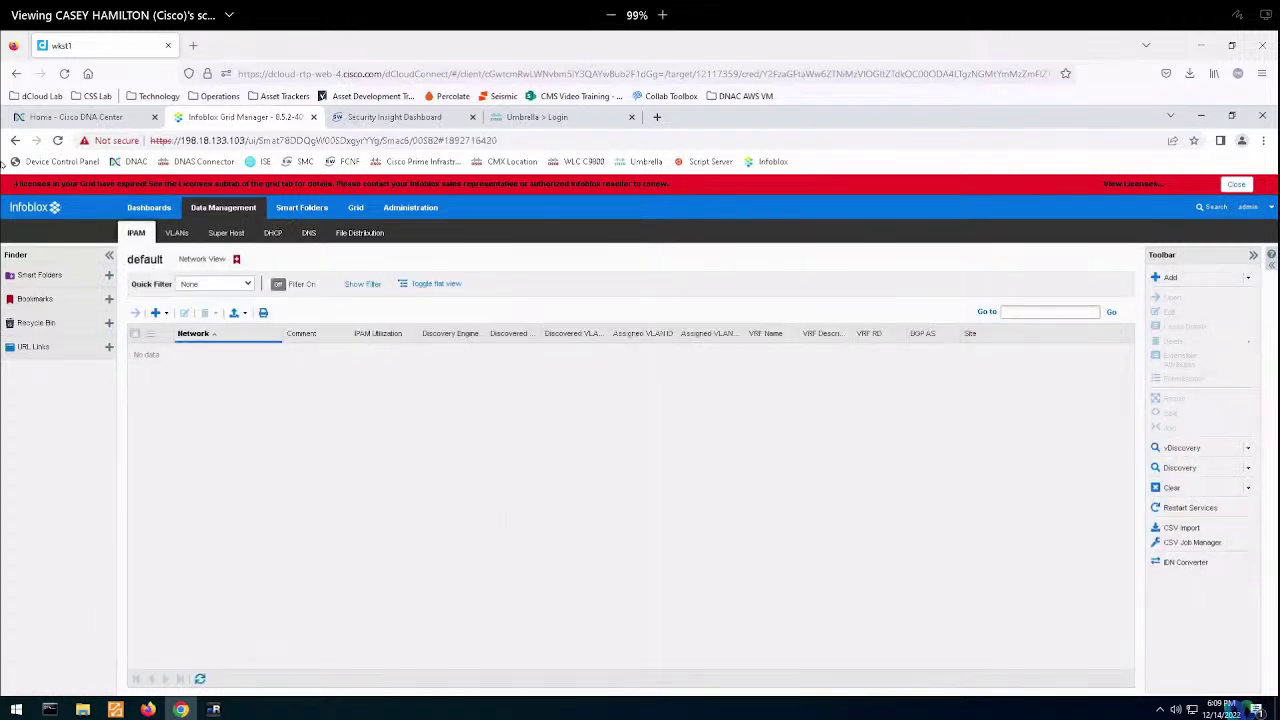
Check the Cisco DNA Center version under Help > About.
{"action": "left_click", "coordinate": [54, 118]}
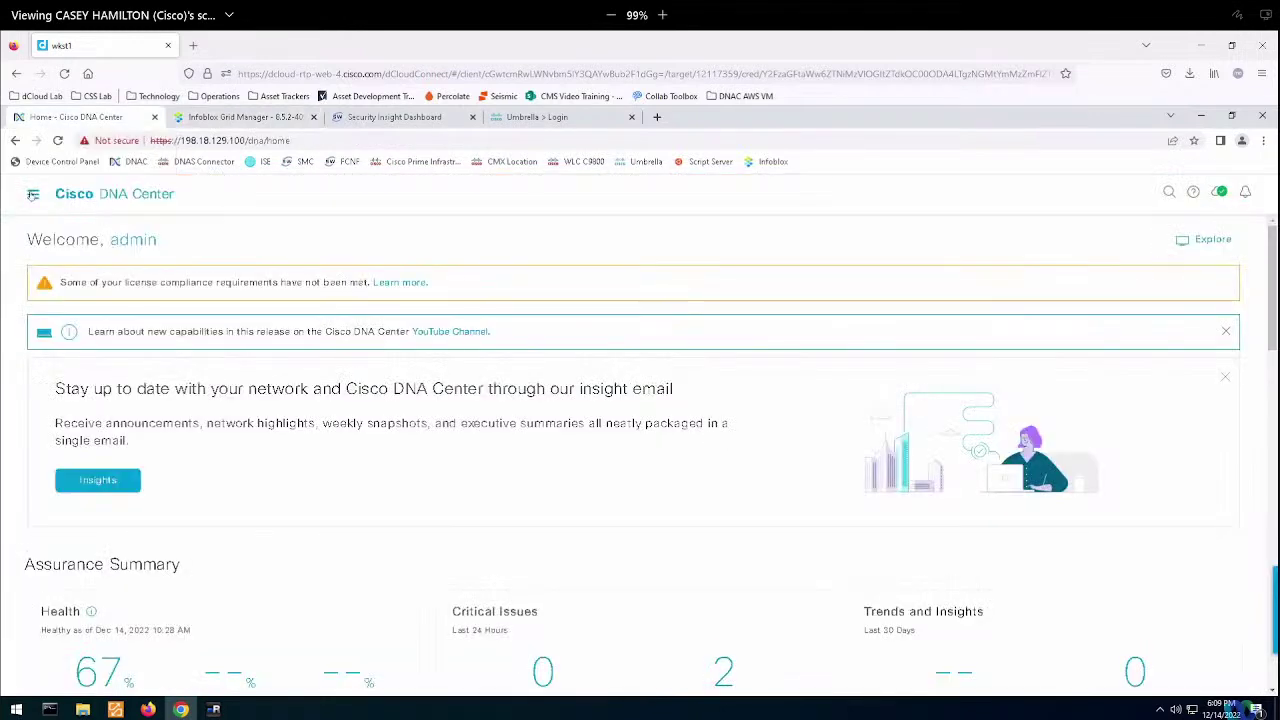
{"action": "left_click", "coordinate": [32, 196]}
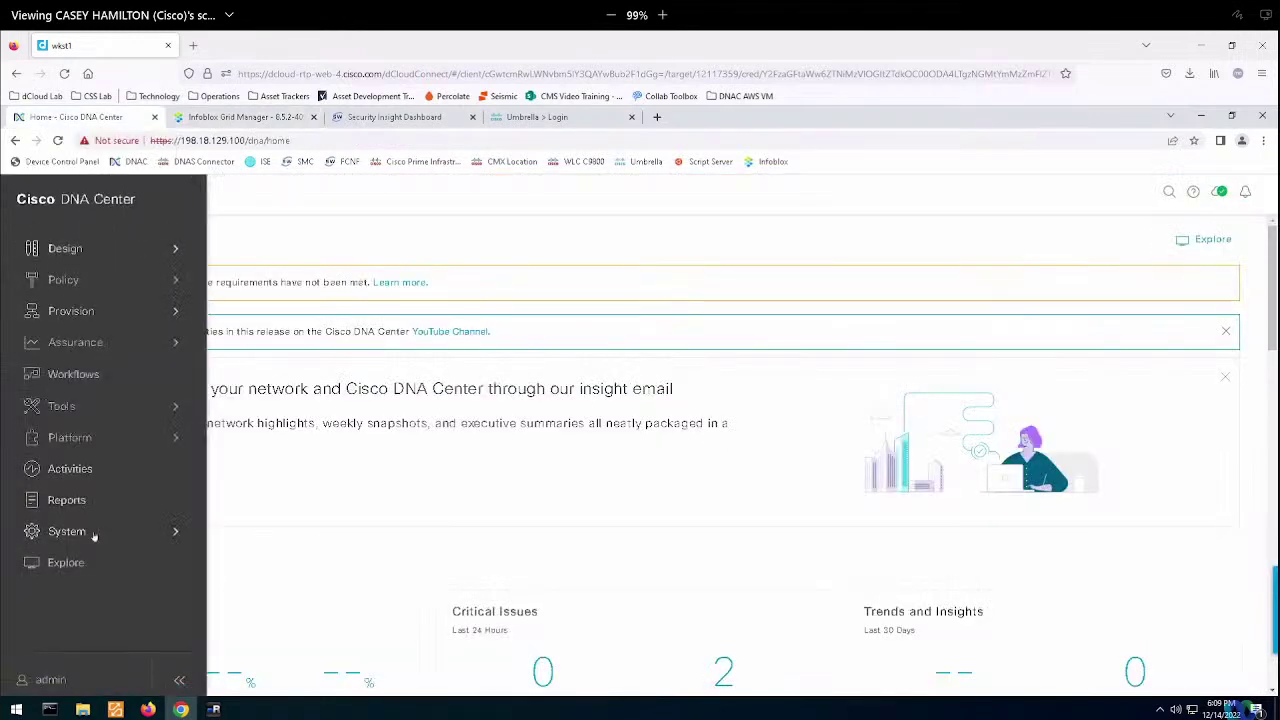
{"action": "left_click", "coordinate": [170, 531]}
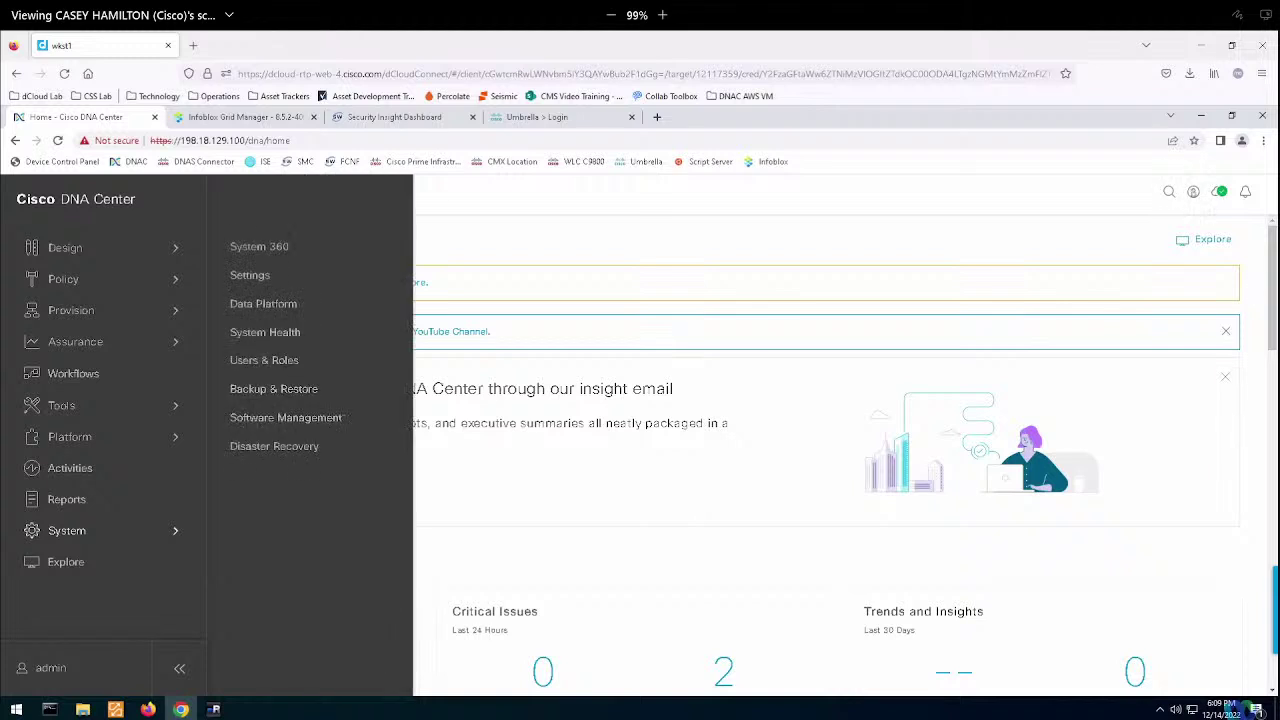
{"action": "left_click", "coordinate": [1194, 194]}
{"action": "left_click", "coordinate": [1060, 236]}
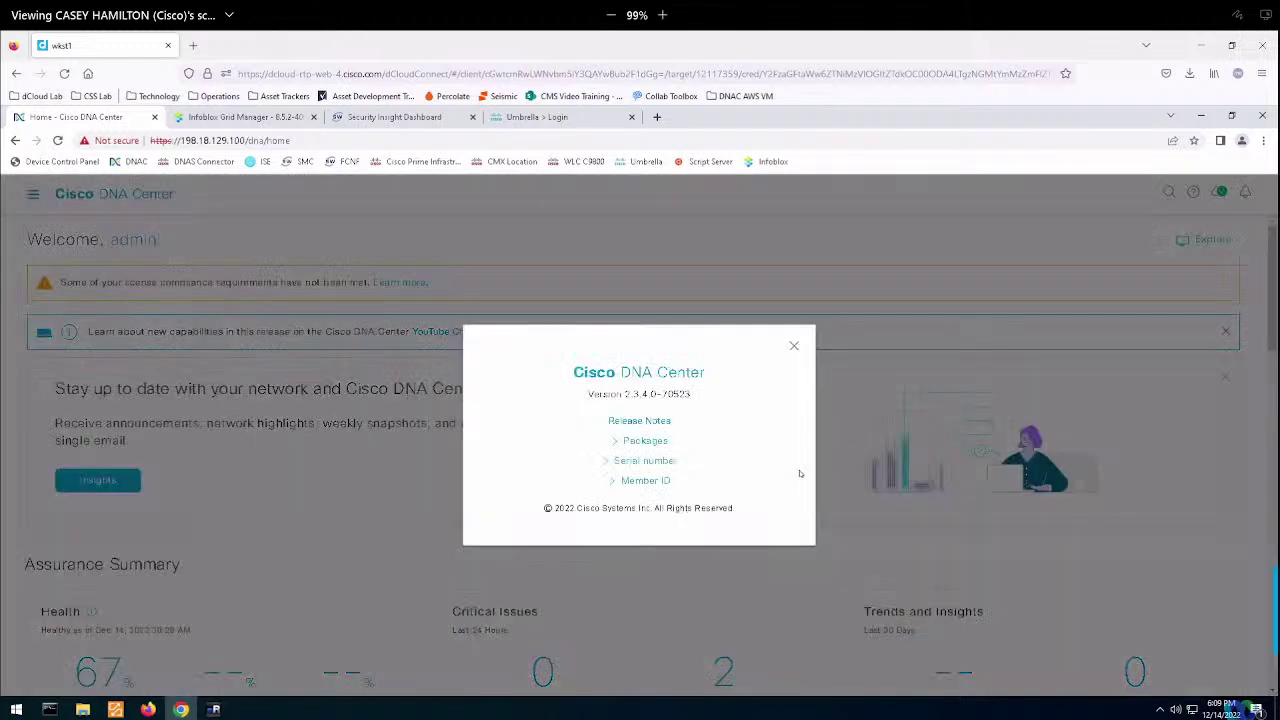
{"action": "left_click", "coordinate": [795, 348]}
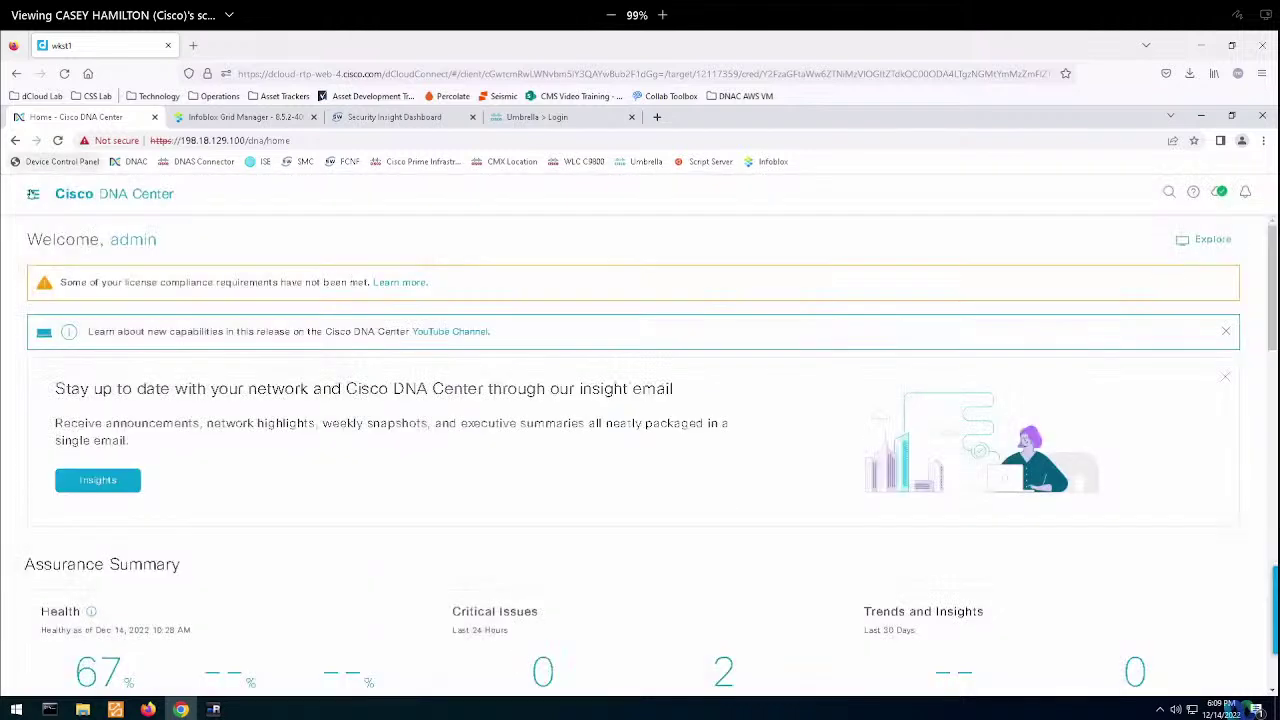
In System > Settings, search 'ip add' and open IP Address Manager.
{"action": "left_click", "coordinate": [33, 194]}
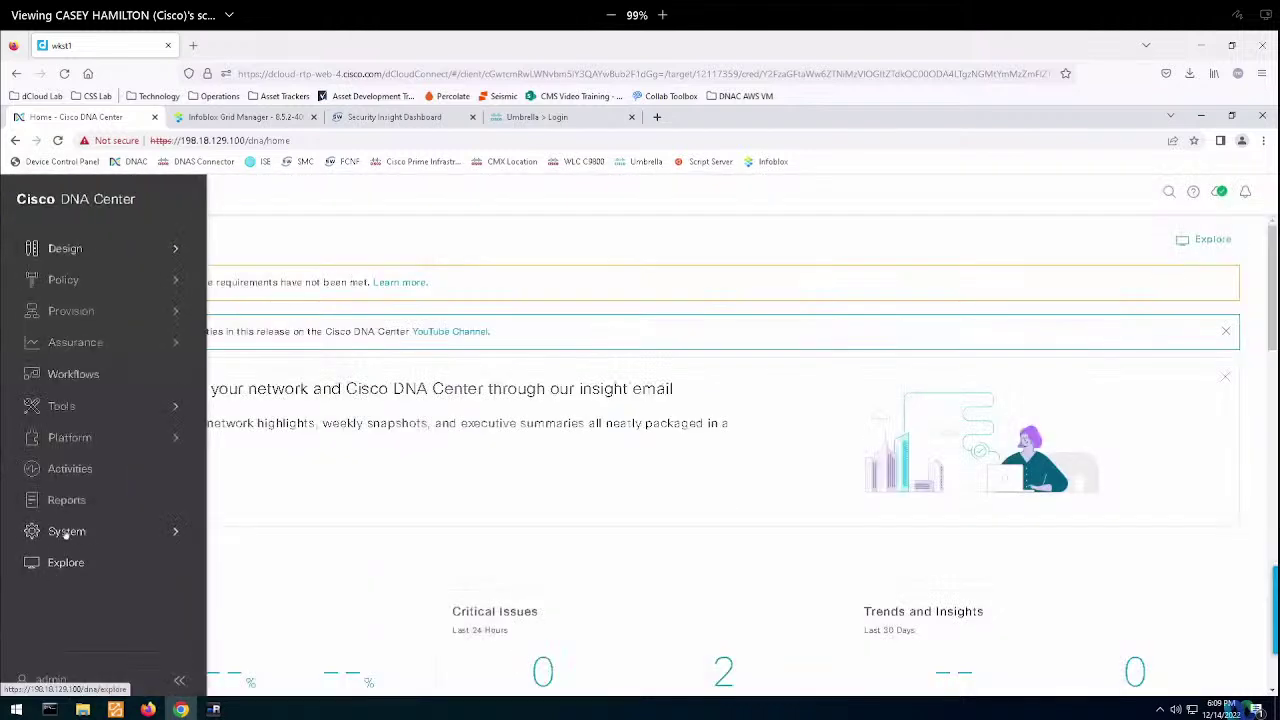
{"action": "mouse_move", "coordinate": [66, 533]}
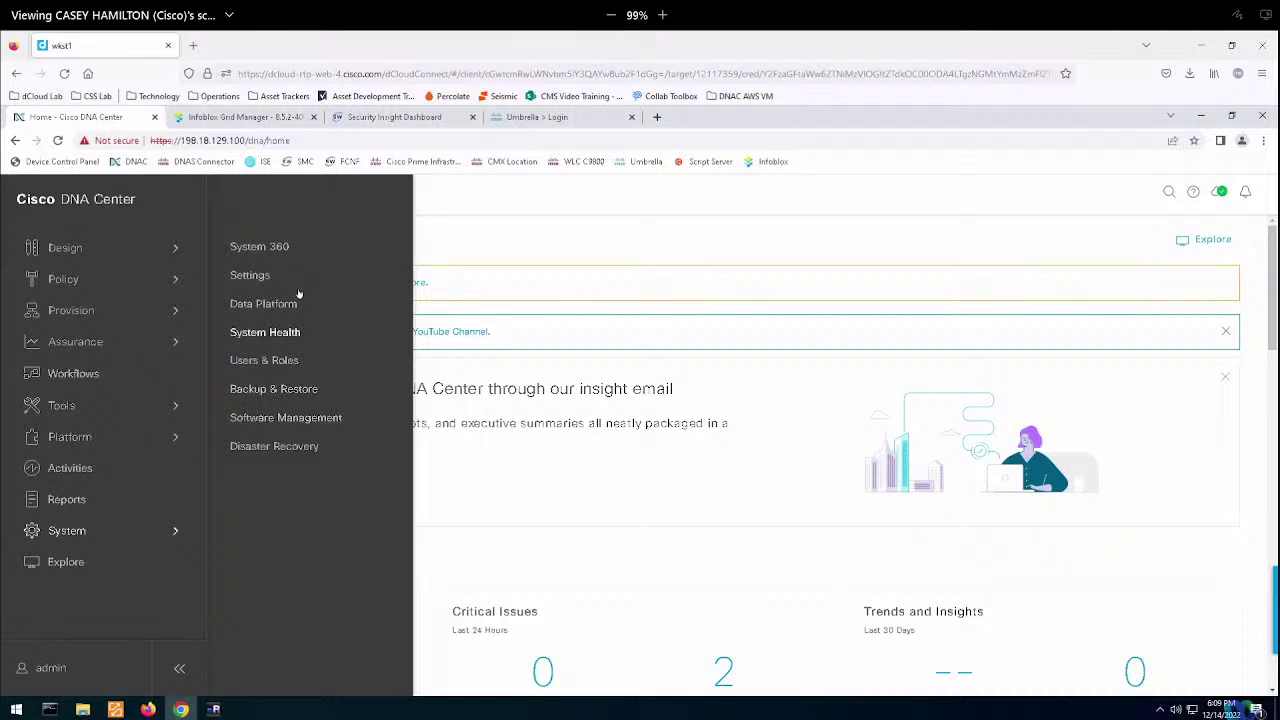
{"action": "left_click", "coordinate": [250, 276]}
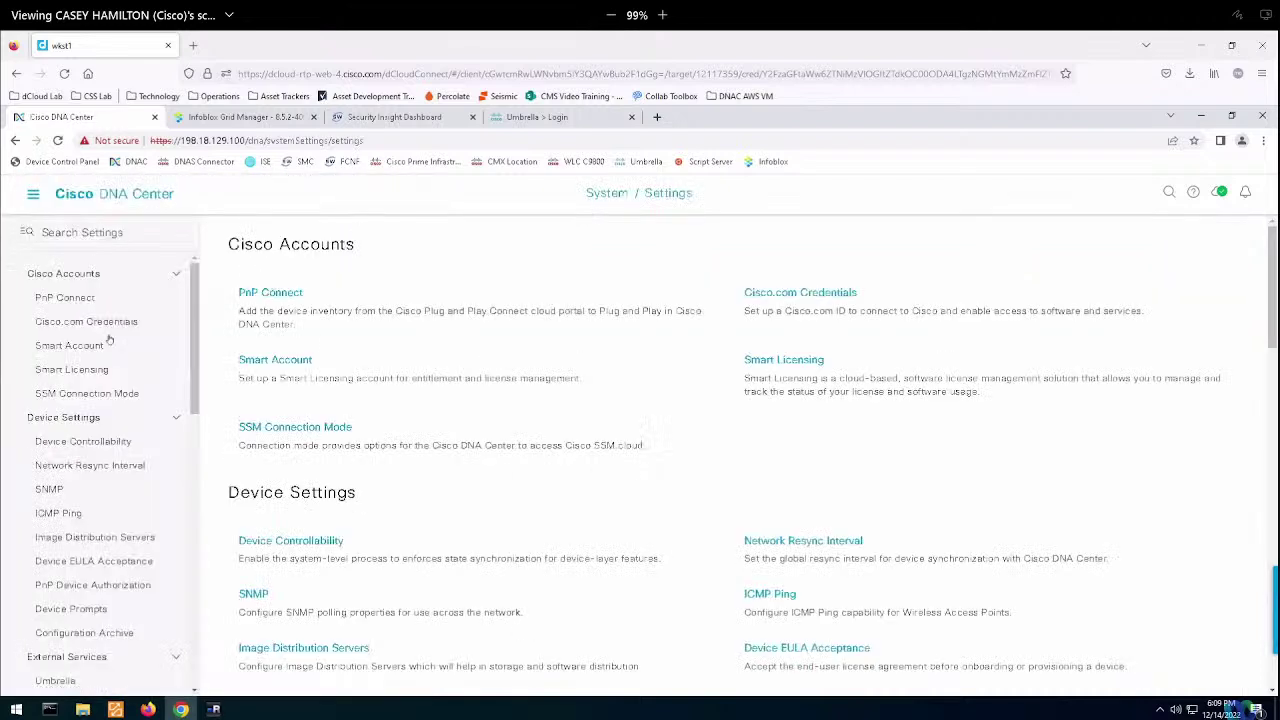
{"action": "left_click", "coordinate": [92, 233]}
{"action": "type", "text": "ip add"}
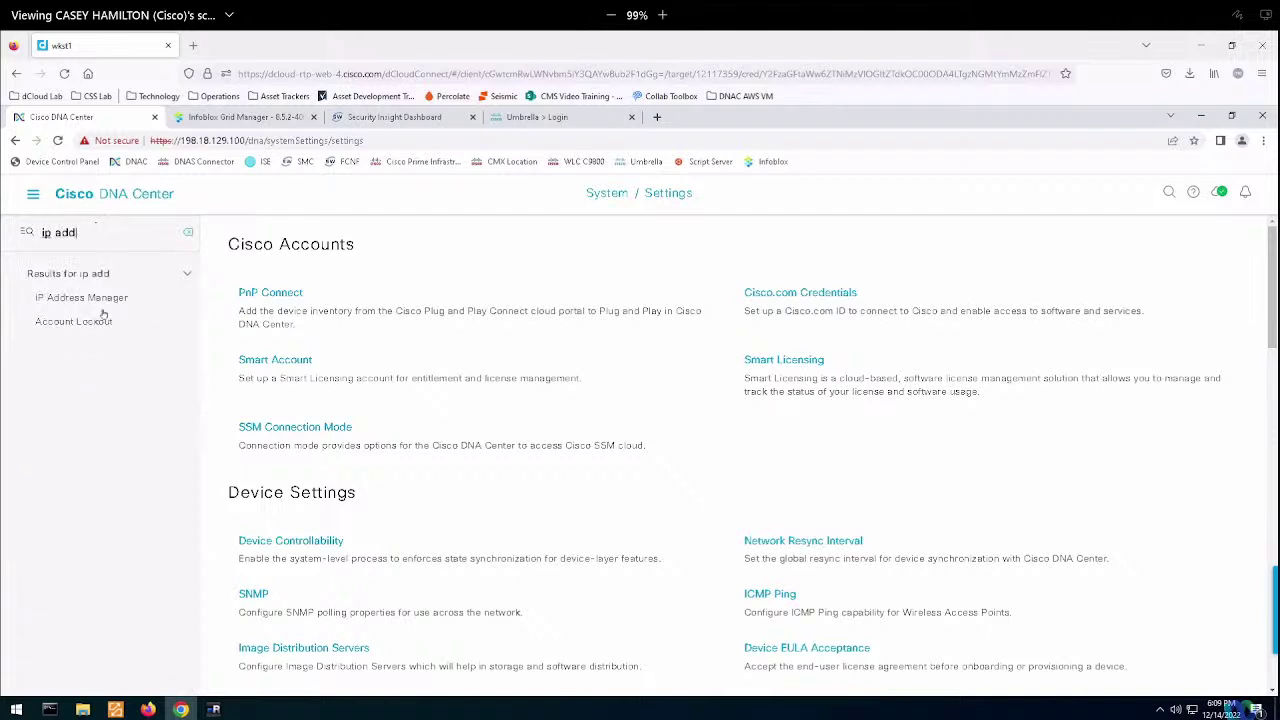
{"action": "left_click", "coordinate": [100, 300]}
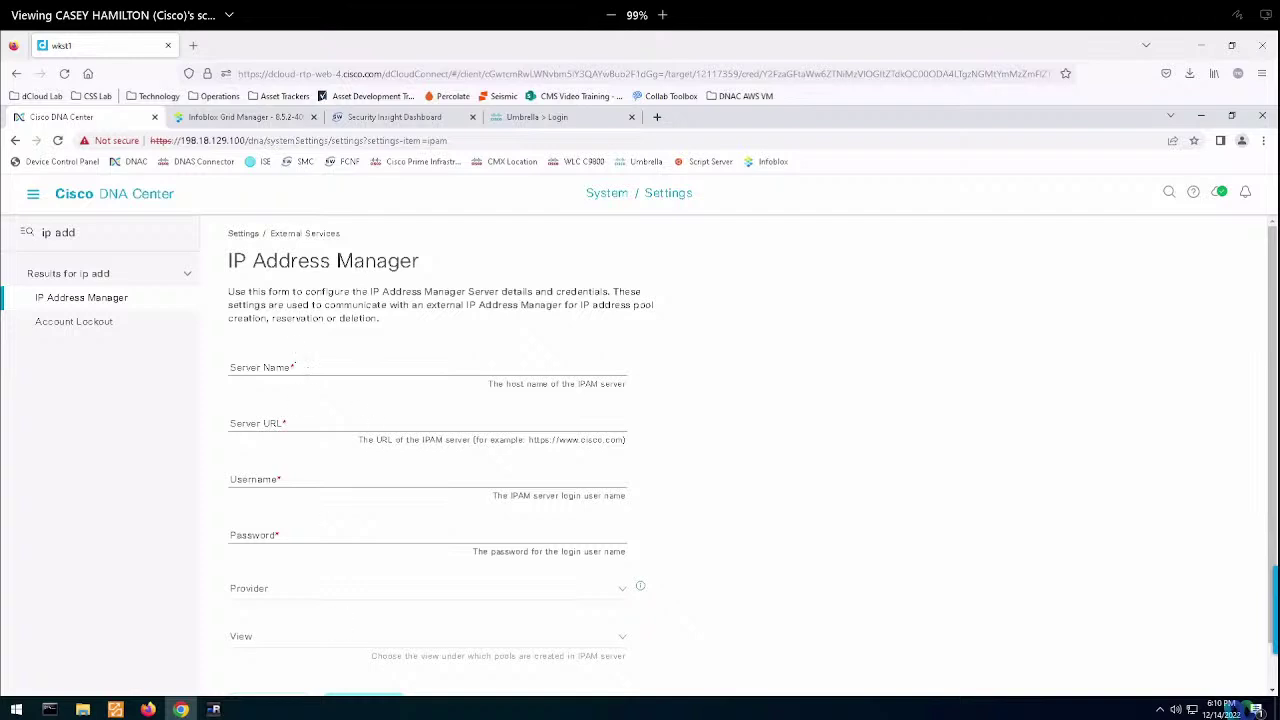
{"action": "left_click", "coordinate": [305, 366]}
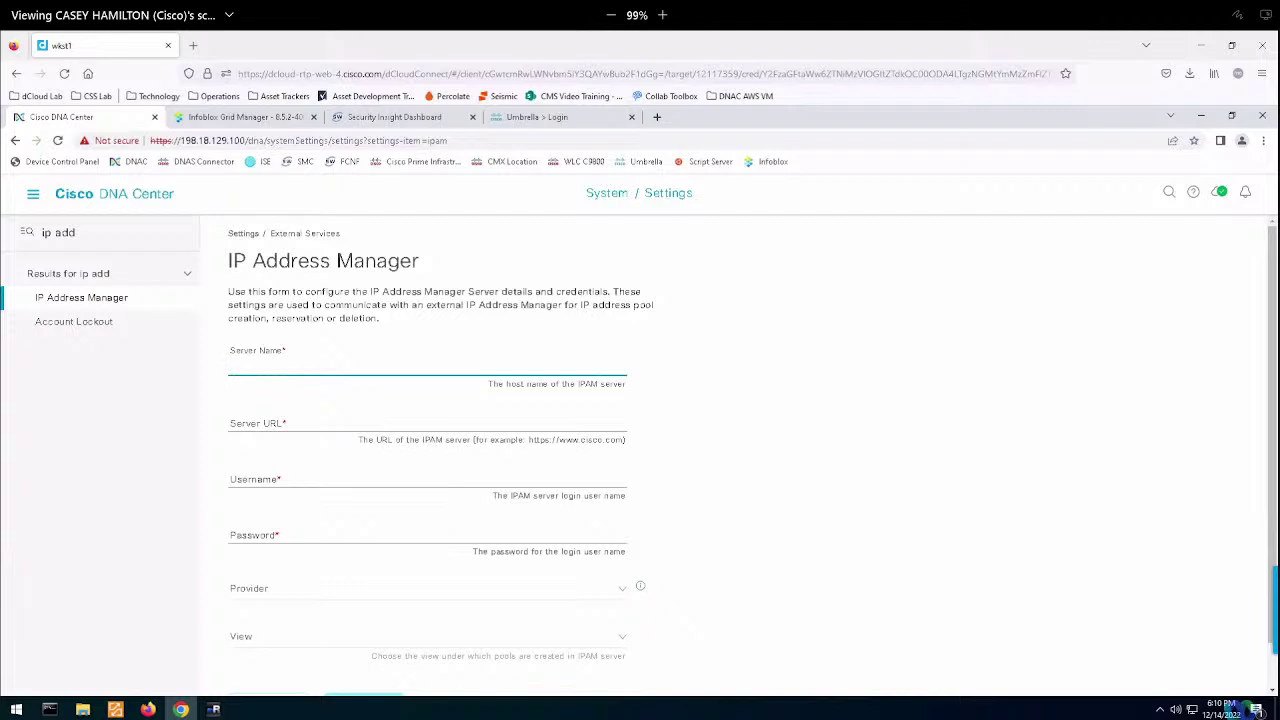
{"action": "key", "text": "super"}
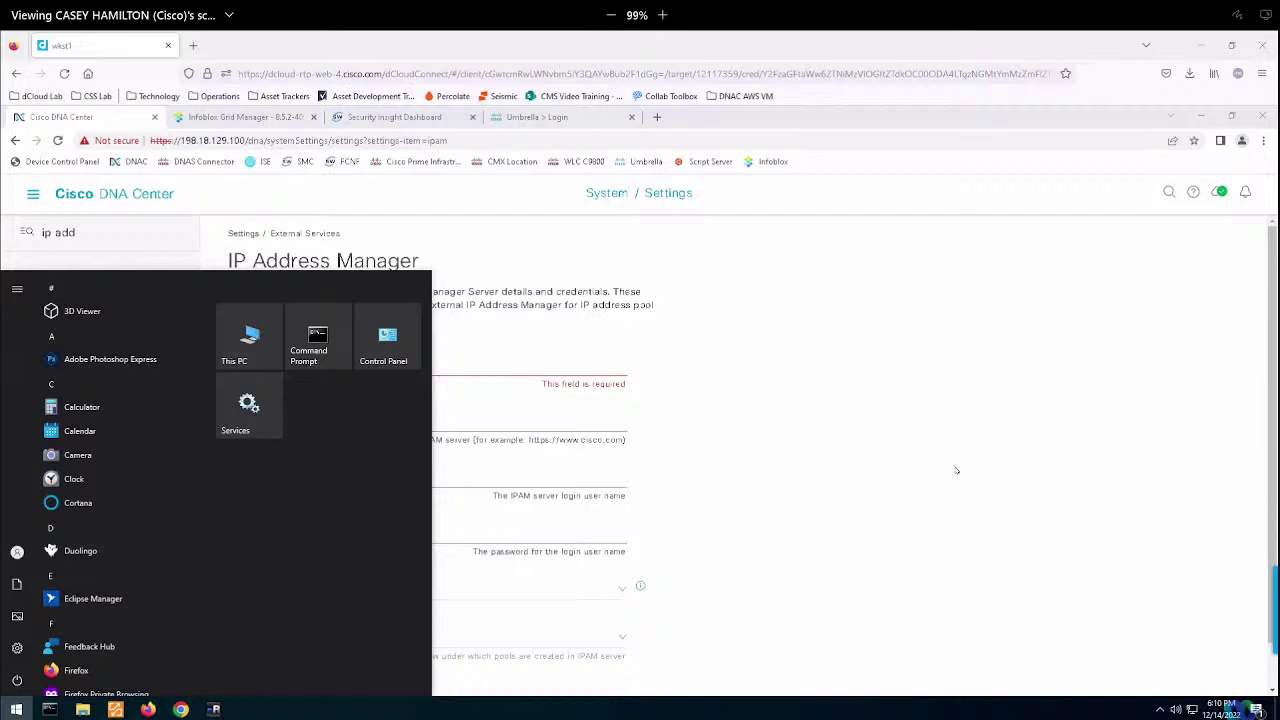
{"action": "left_click", "coordinate": [764, 434]}
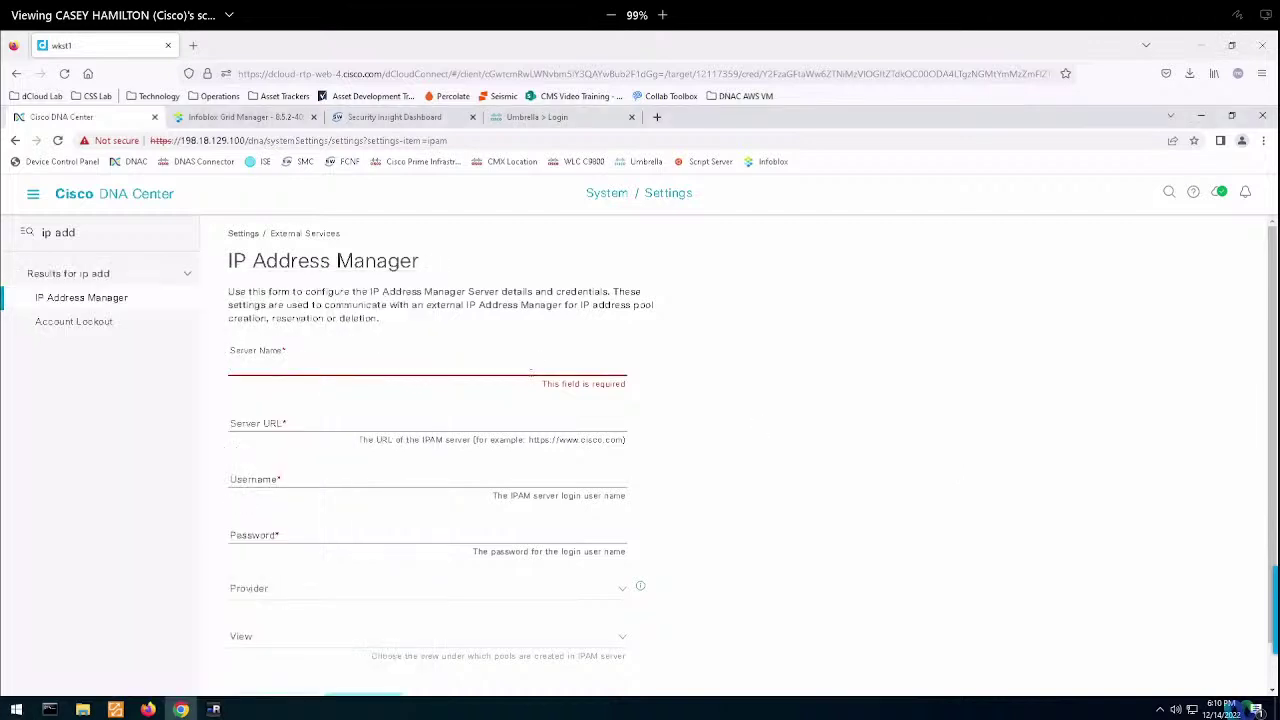
{"action": "type", "text": "info"}
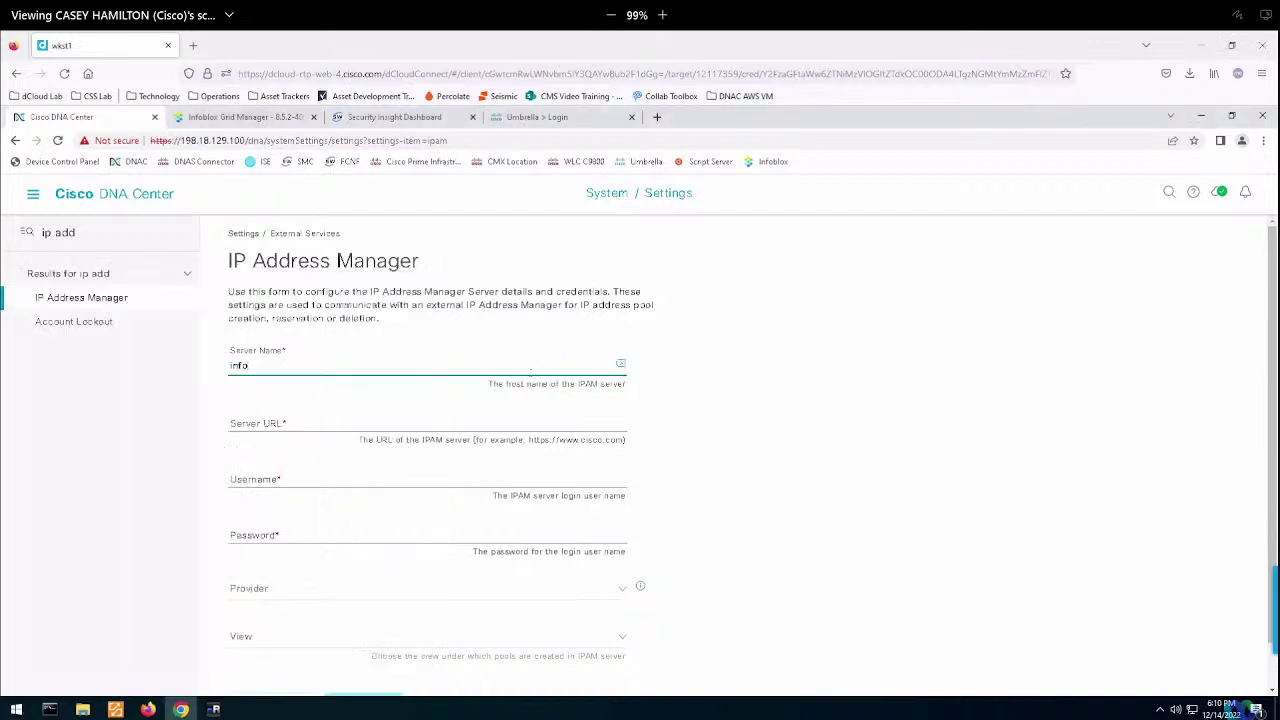
{"action": "type", "text": "blox.dcloud.cisco.com"}
{"action": "key", "text": "Tab"}
{"action": "key", "text": "Tab"}
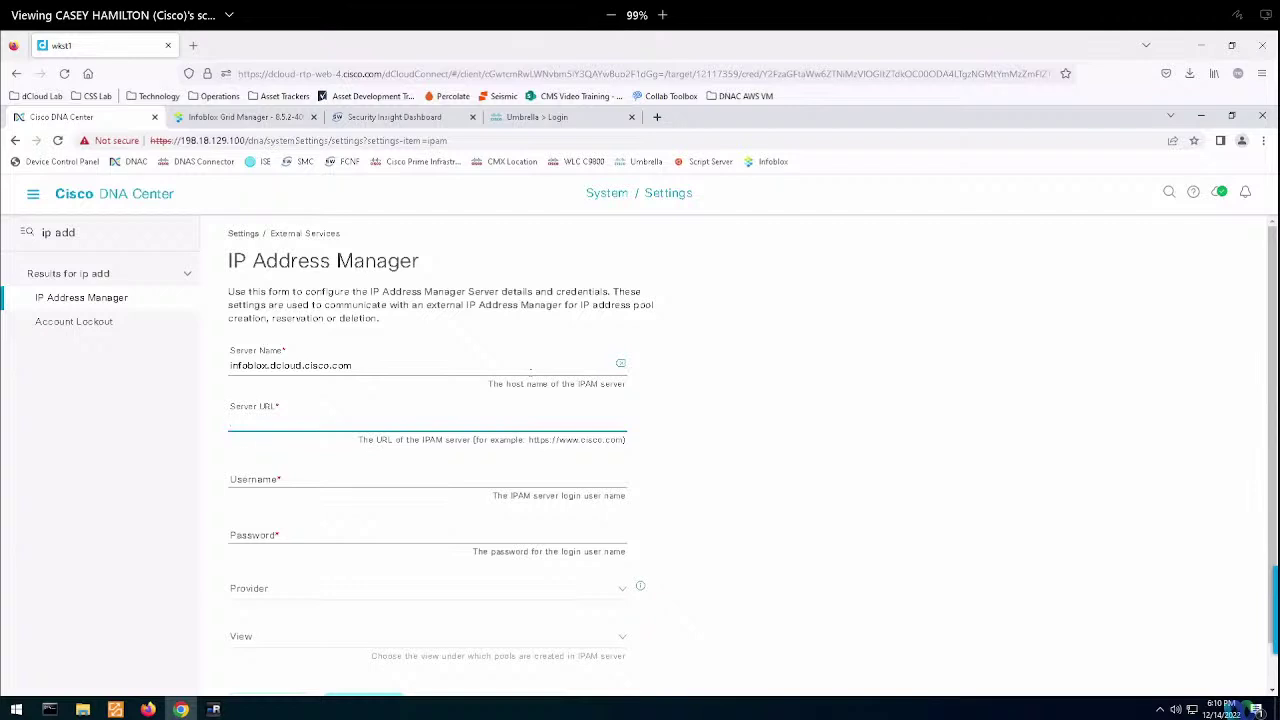
{"action": "type", "text": "htt"}
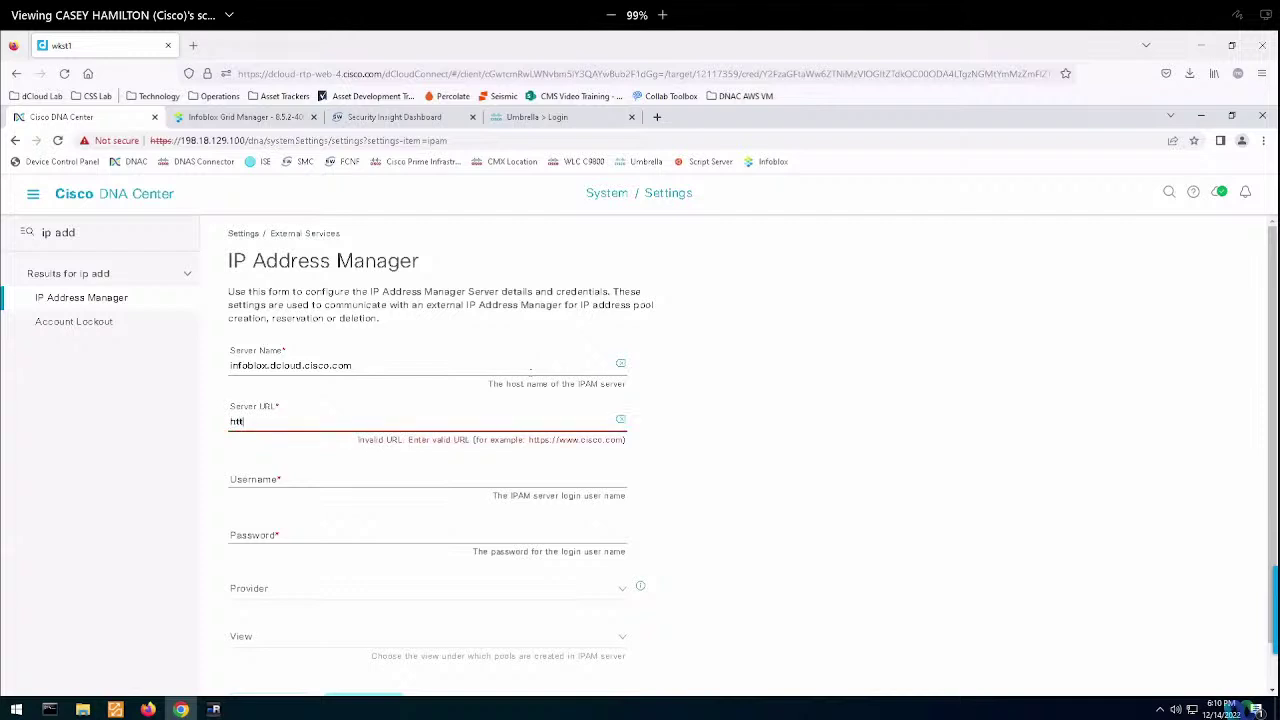
{"action": "type", "text": "ps://198.1"}
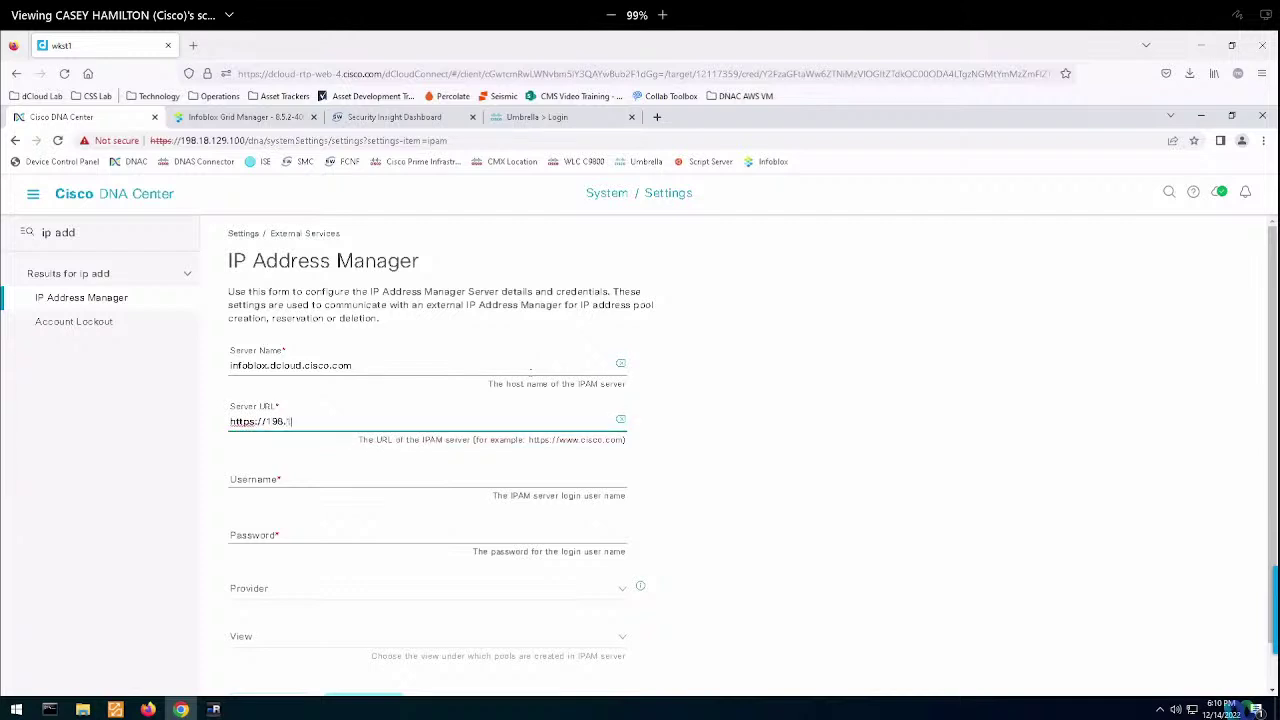
{"action": "type", "text": "8.133.133"}
{"action": "key", "text": "Tab"}
{"action": "key", "text": "Tab"}
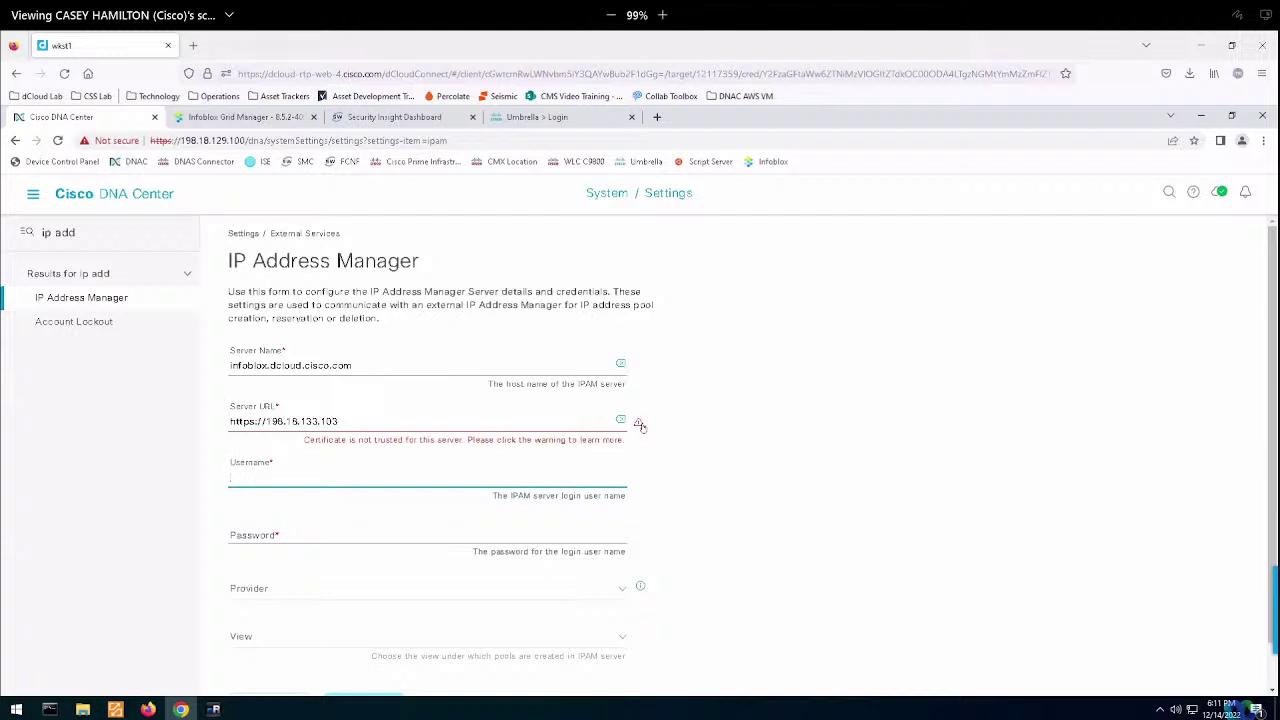
Trust the Infoblox server's untrusted certificate and add it to the trust pool.
{"action": "left_click", "coordinate": [639, 423]}
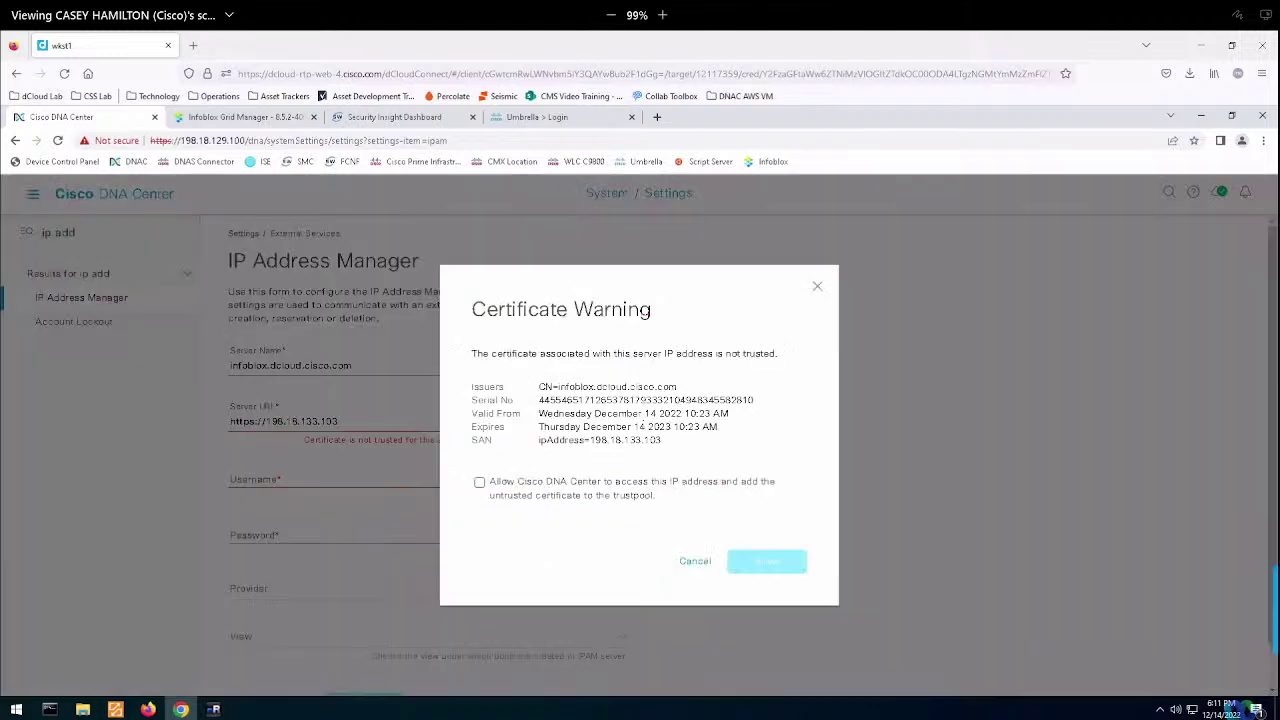
{"action": "left_click", "coordinate": [817, 287]}
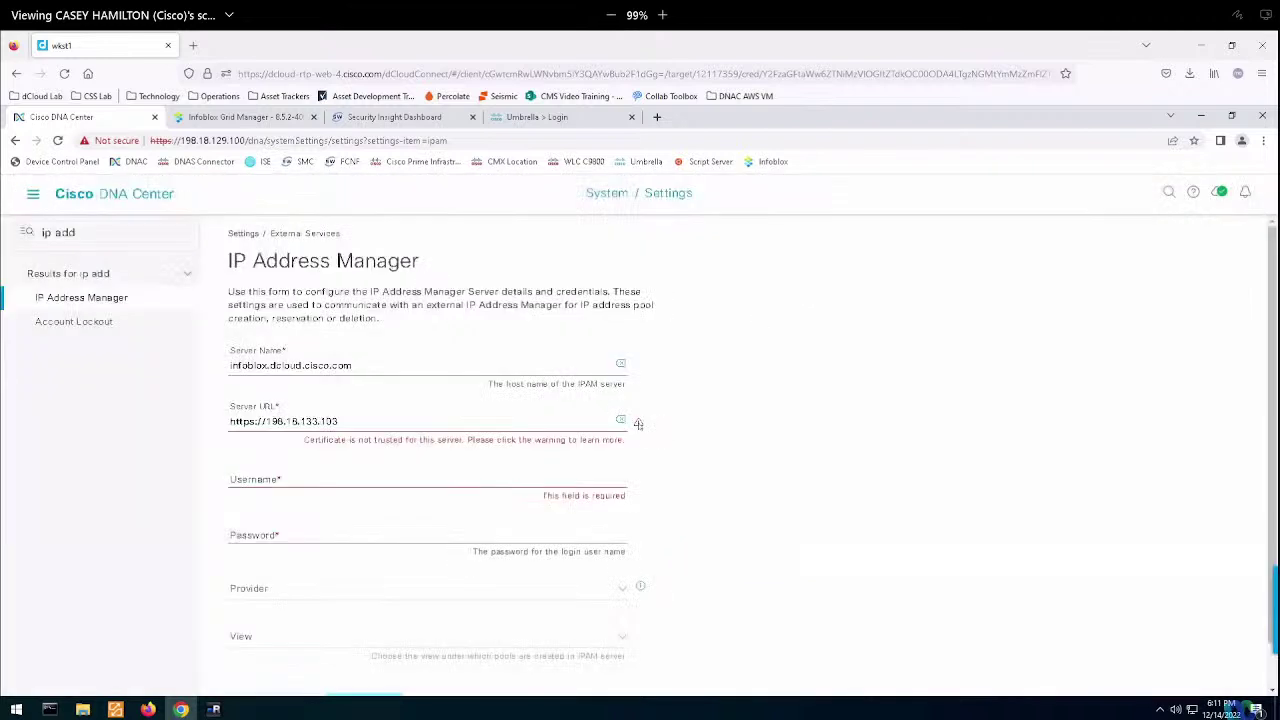
{"action": "left_click", "coordinate": [639, 425]}
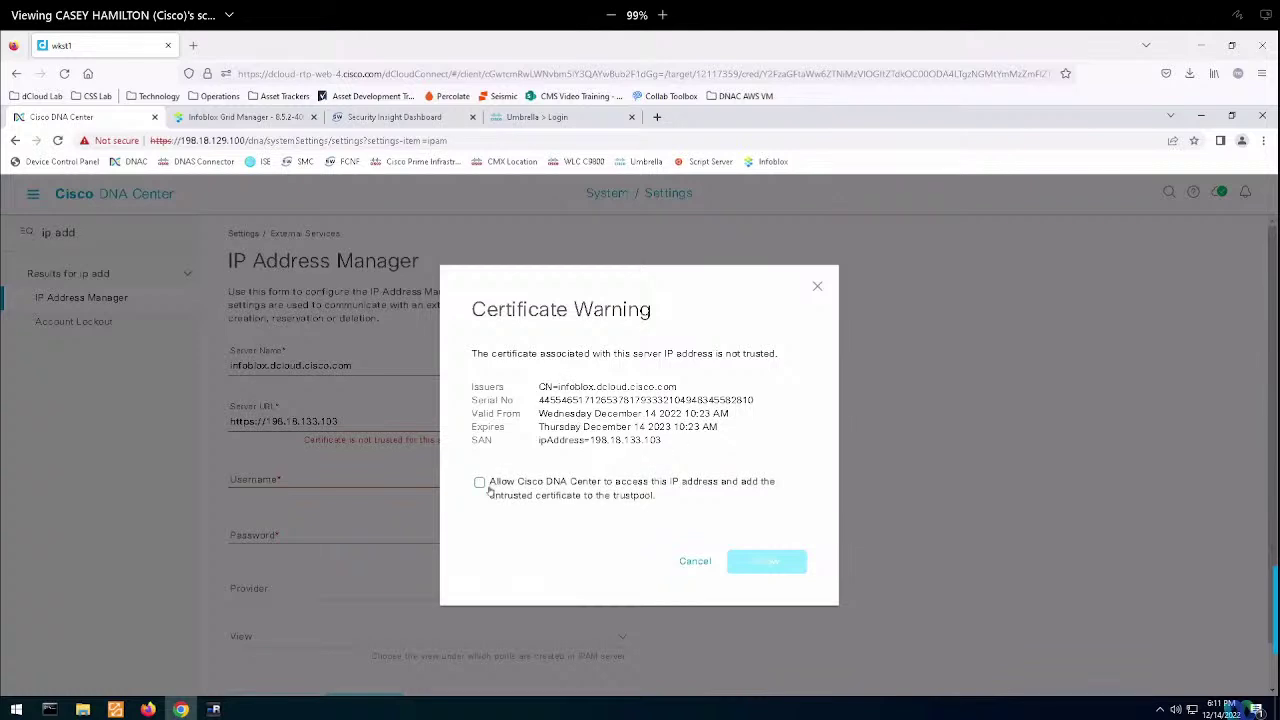
{"action": "left_click", "coordinate": [541, 505]}
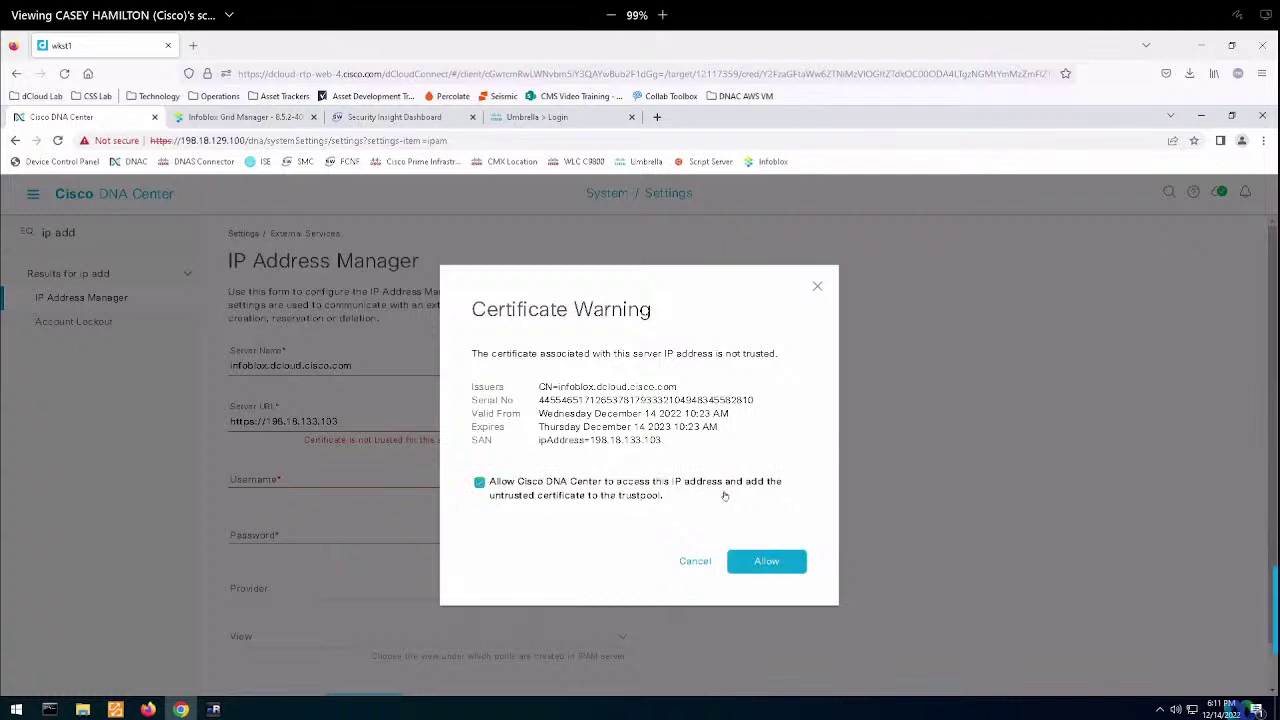
{"action": "left_click", "coordinate": [768, 563]}
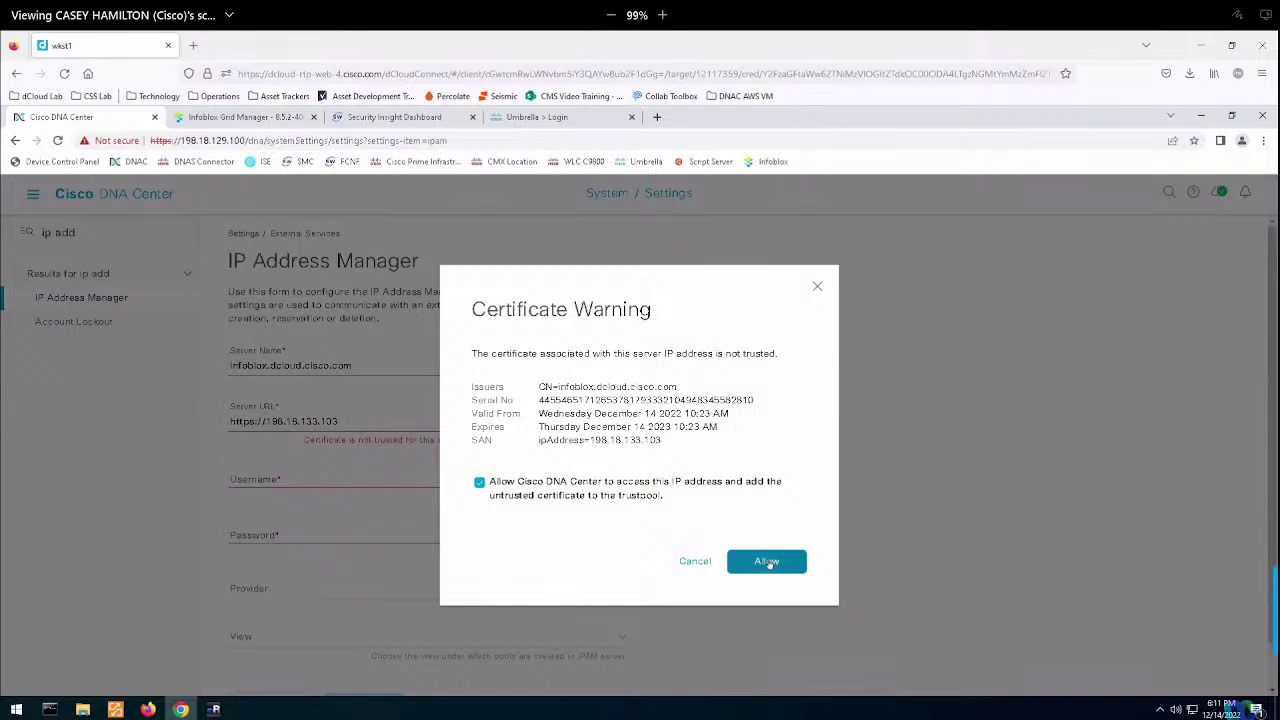
{"action": "left_click", "coordinate": [767, 562]}
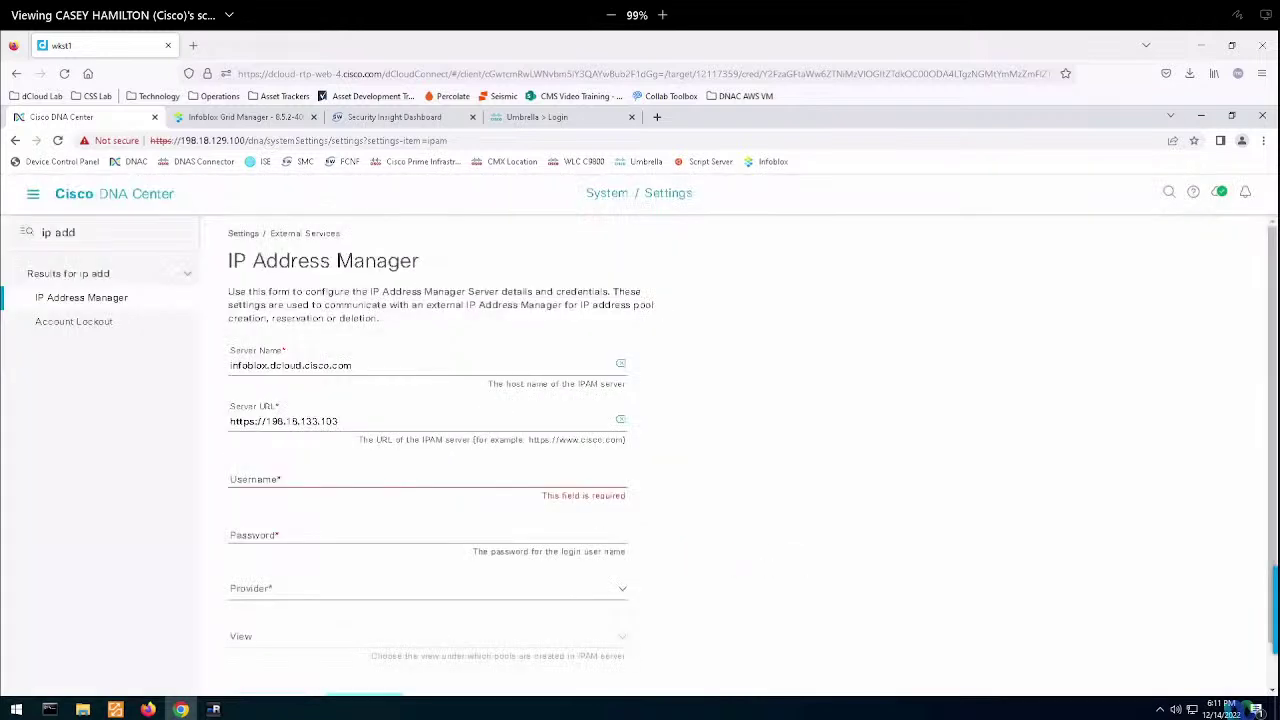
Enter the IPAM username admin and the account password.
{"action": "left_click", "coordinate": [414, 477]}
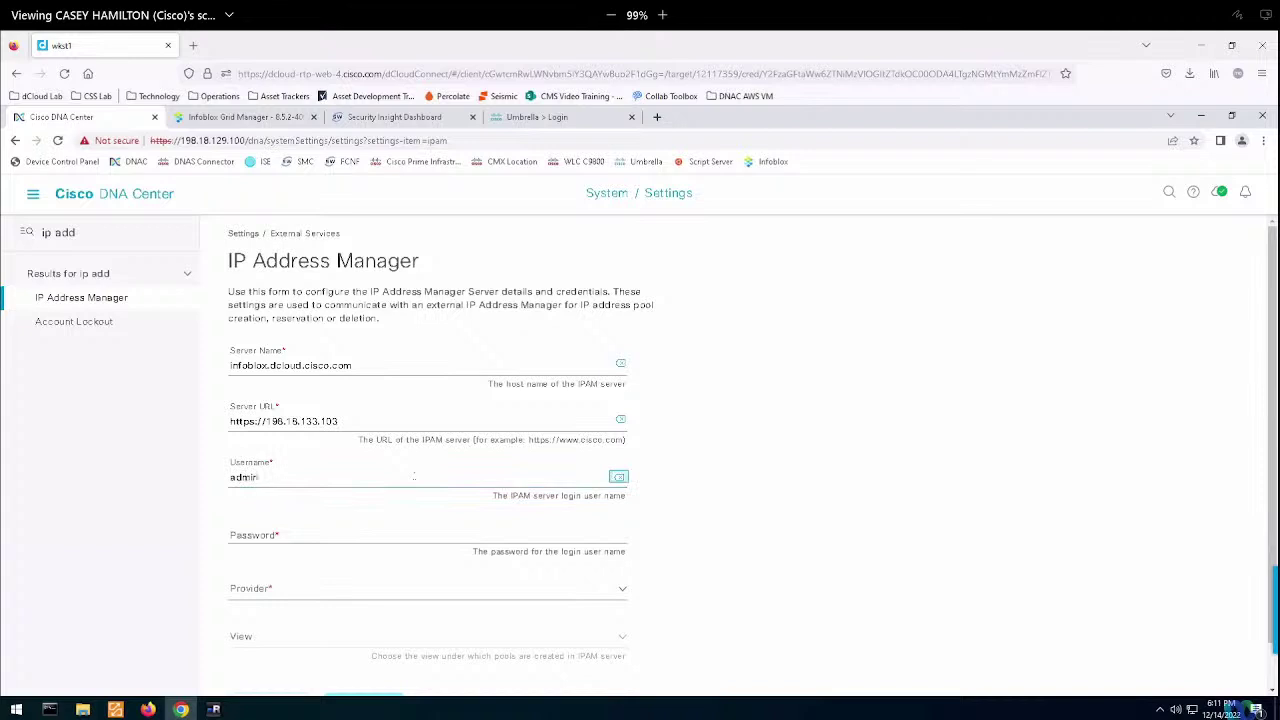
{"action": "key", "text": "Tab"}
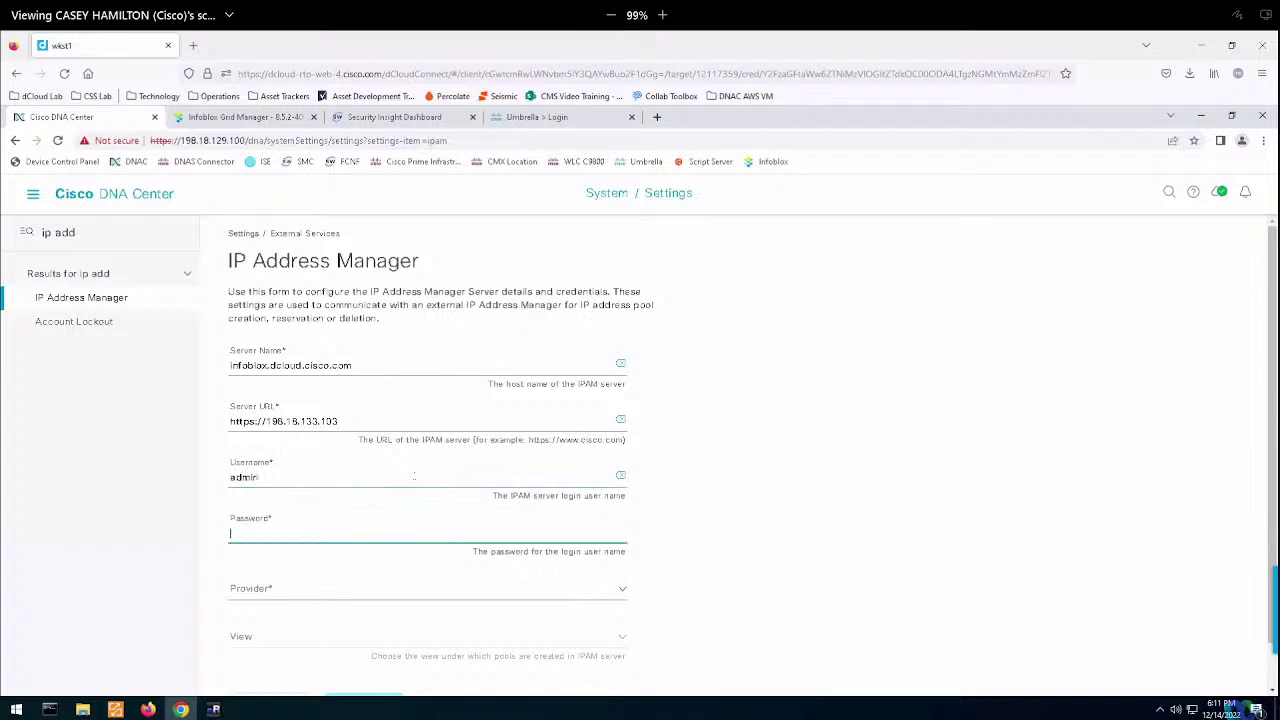
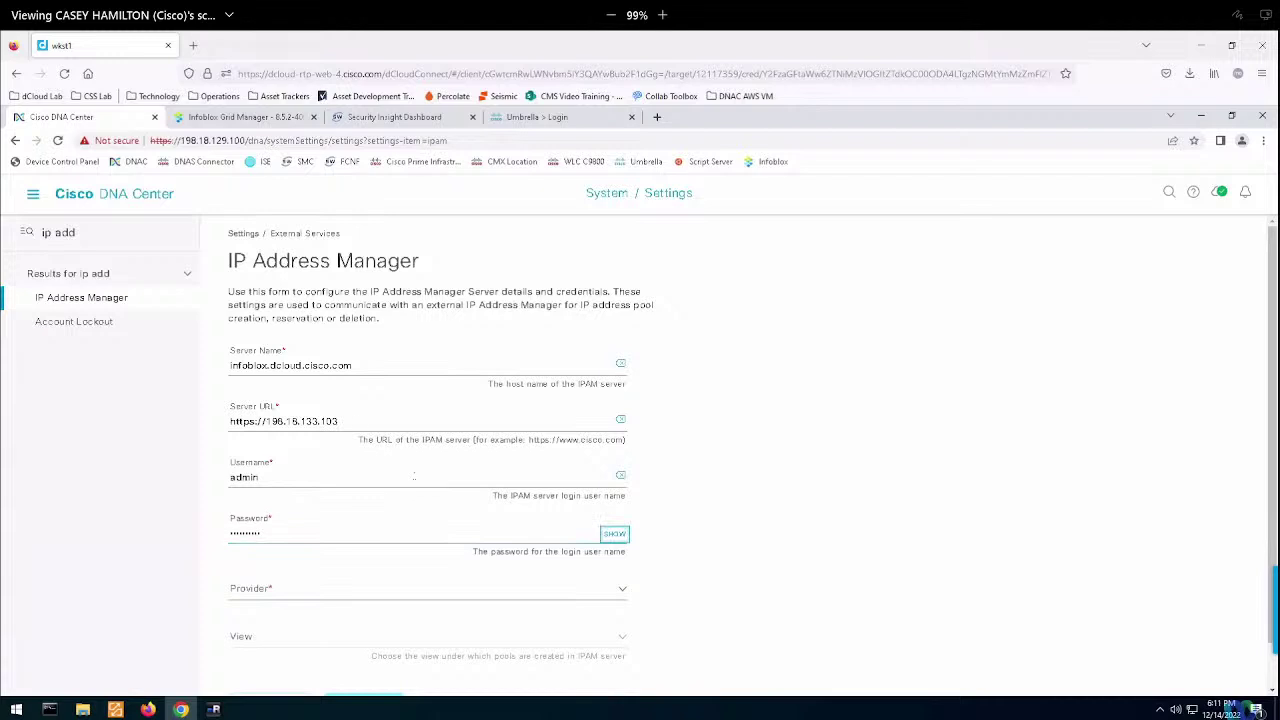
Set the IPAM provider to INFOBLOX and the view to default.
{"action": "left_click", "coordinate": [367, 598]}
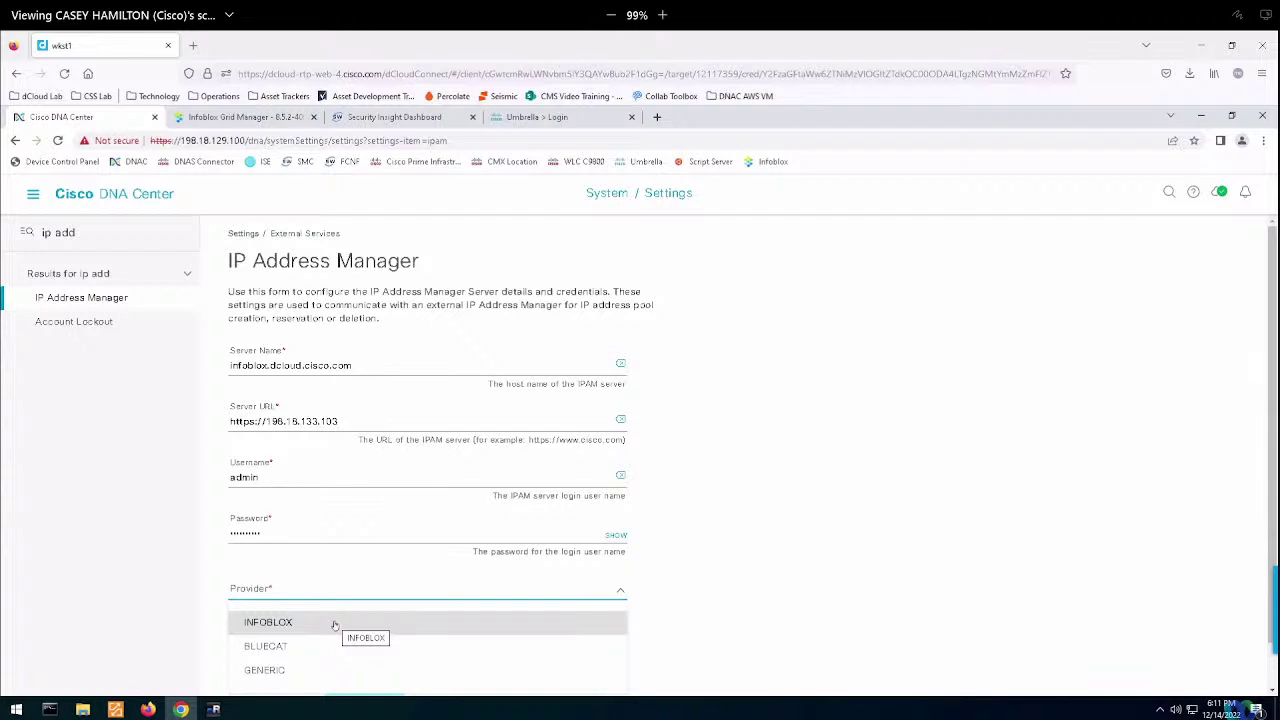
{"action": "left_click", "coordinate": [335, 624]}
{"action": "left_click", "coordinate": [283, 597]}
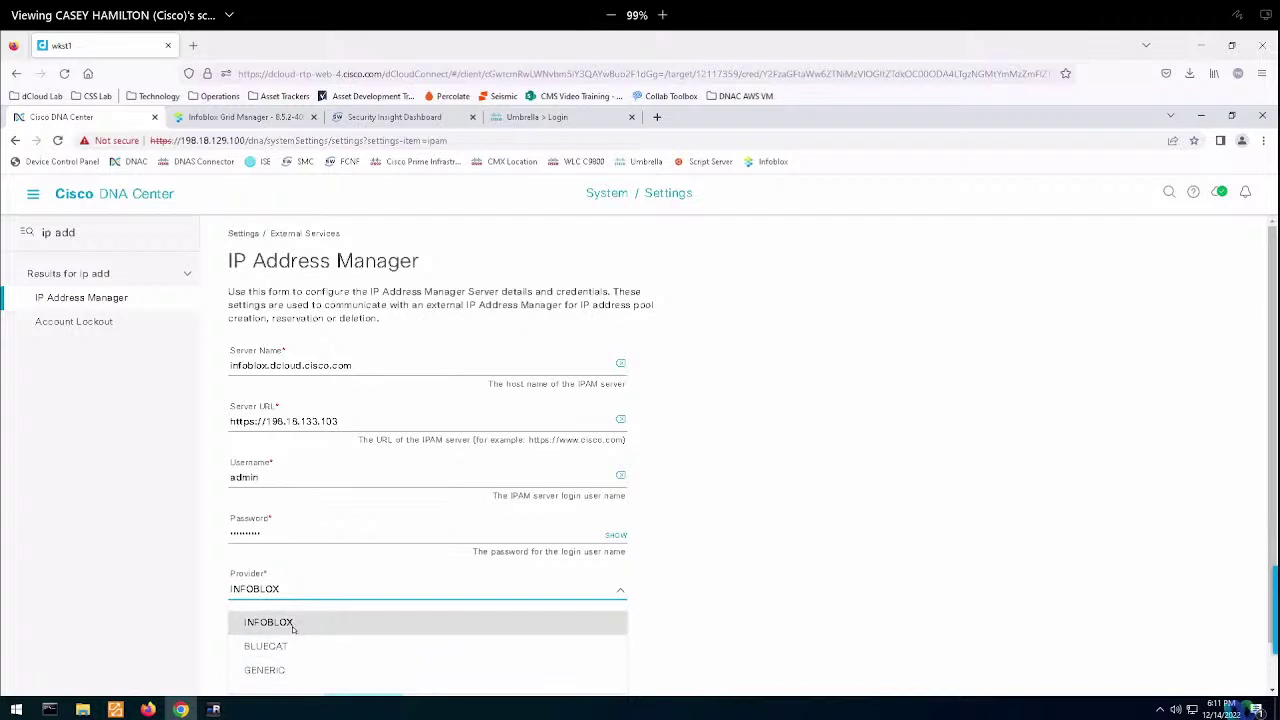
{"action": "left_click", "coordinate": [293, 624]}
{"action": "scroll", "coordinate": [740, 623], "scroll_direction": "down", "scroll_amount": 1}
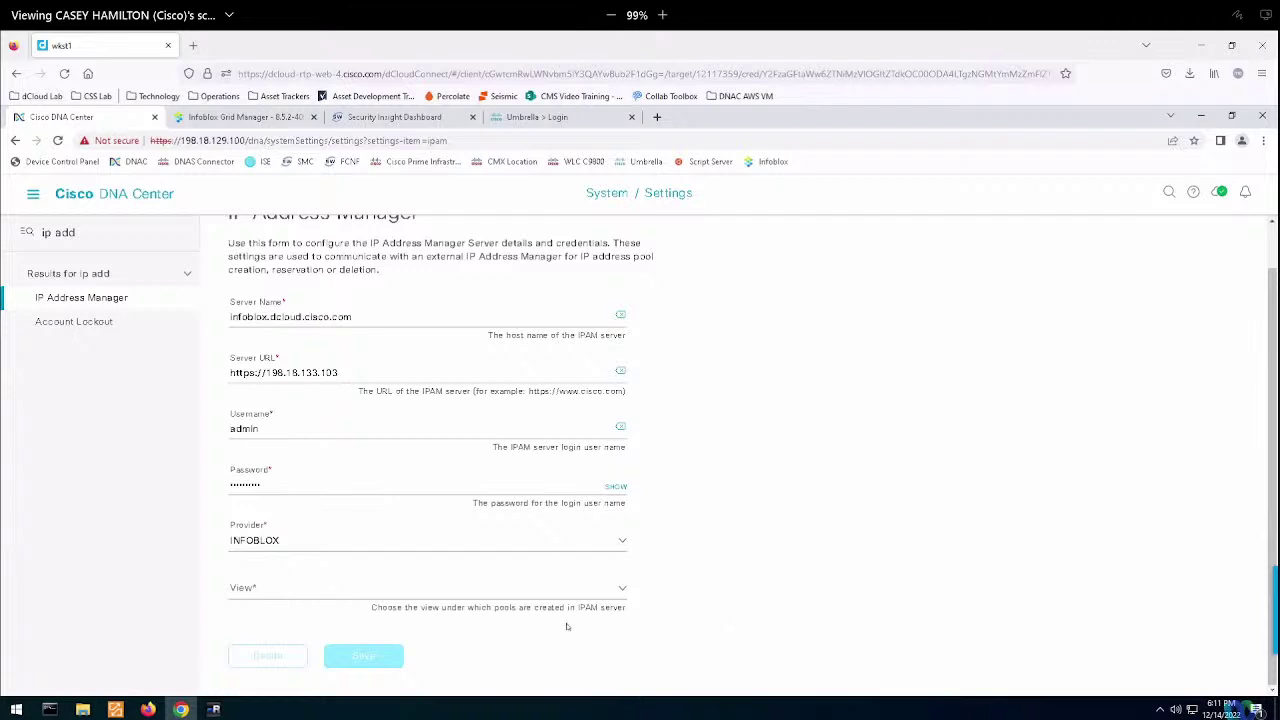
{"action": "left_click", "coordinate": [381, 594]}
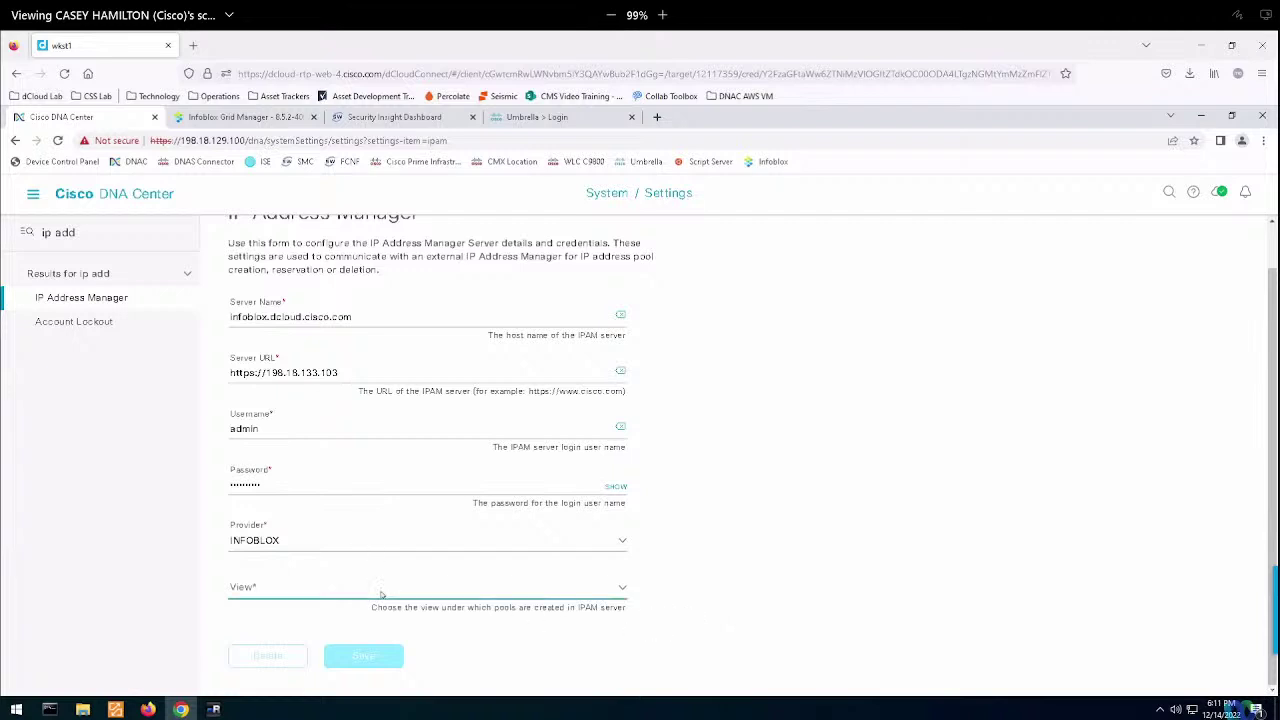
{"action": "left_click", "coordinate": [325, 622]}
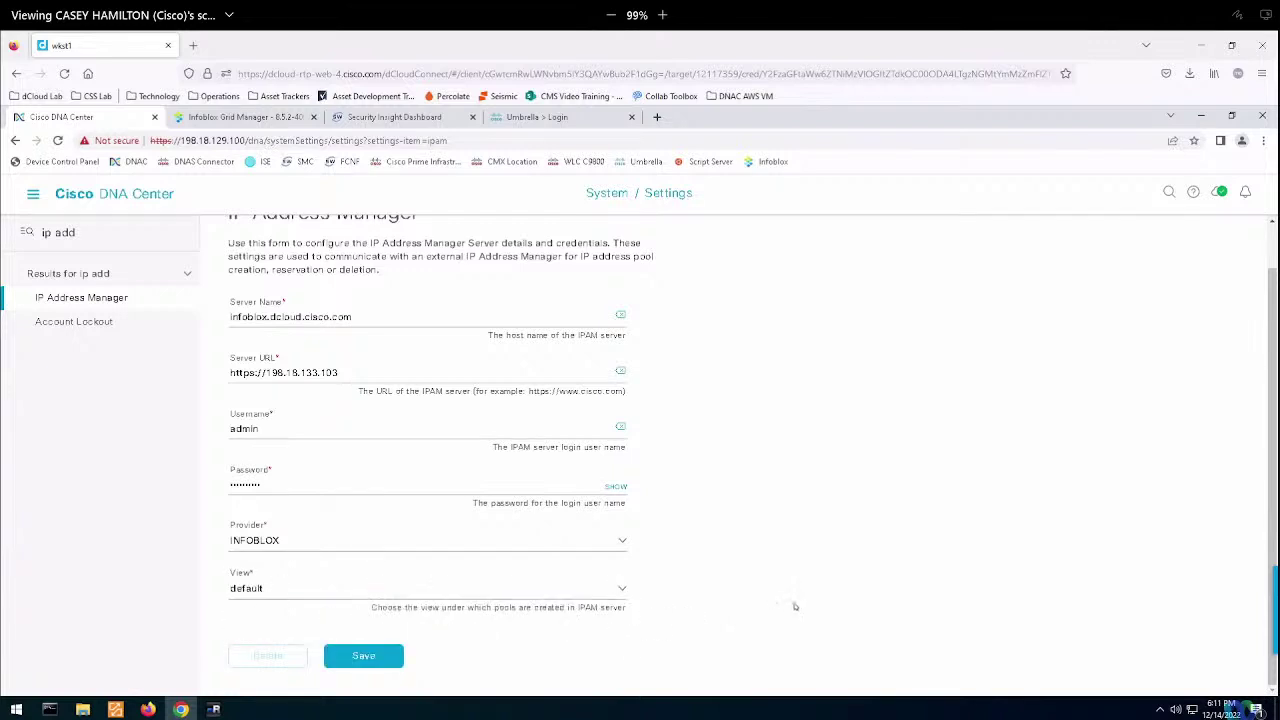
{"action": "scroll", "coordinate": [777, 606], "scroll_direction": "up", "scroll_amount": 1}
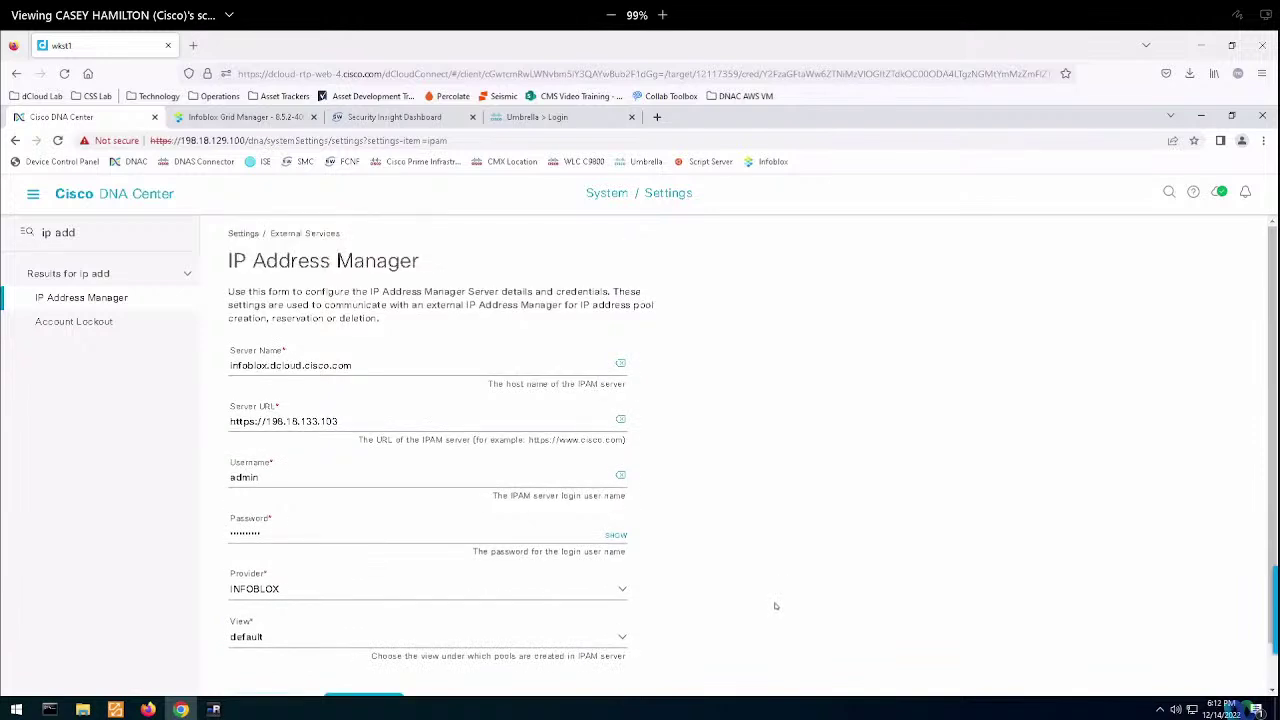
{"action": "scroll", "coordinate": [775, 606], "scroll_direction": "down", "scroll_amount": 1}
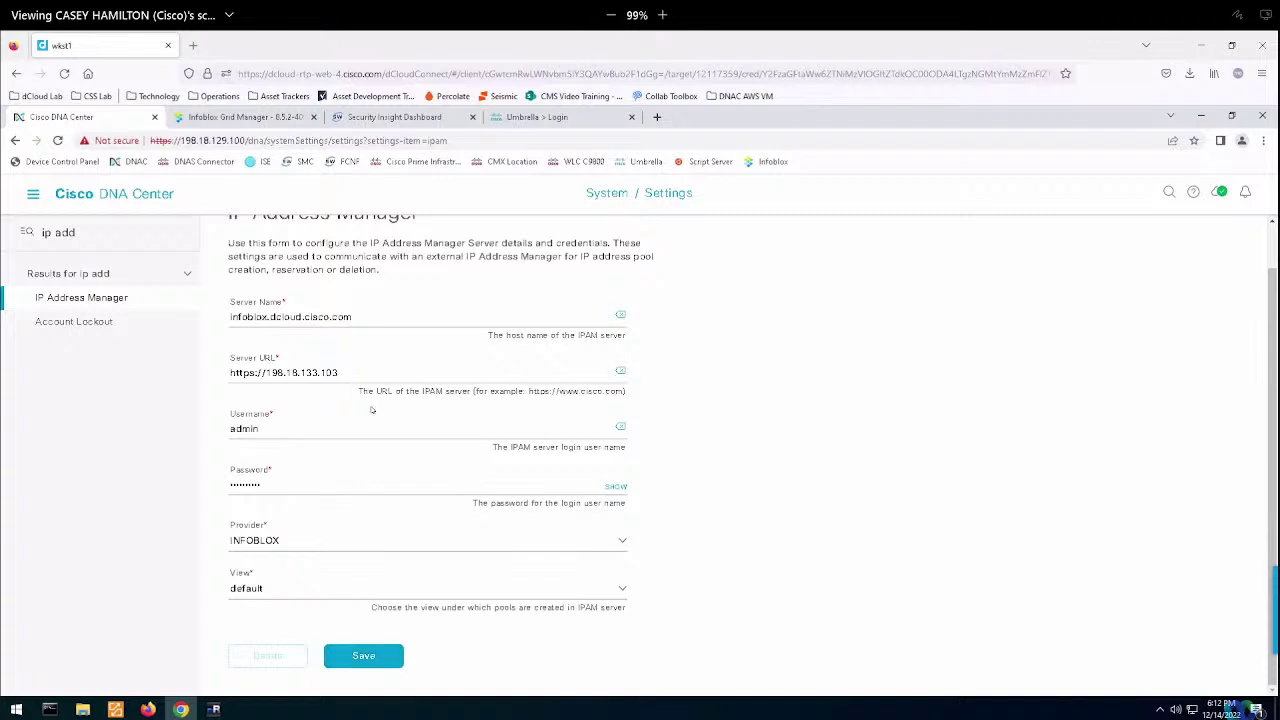
Save the IPAM form and check for the 'Settings updated successfully' banner.
{"action": "left_click", "coordinate": [363, 656]}
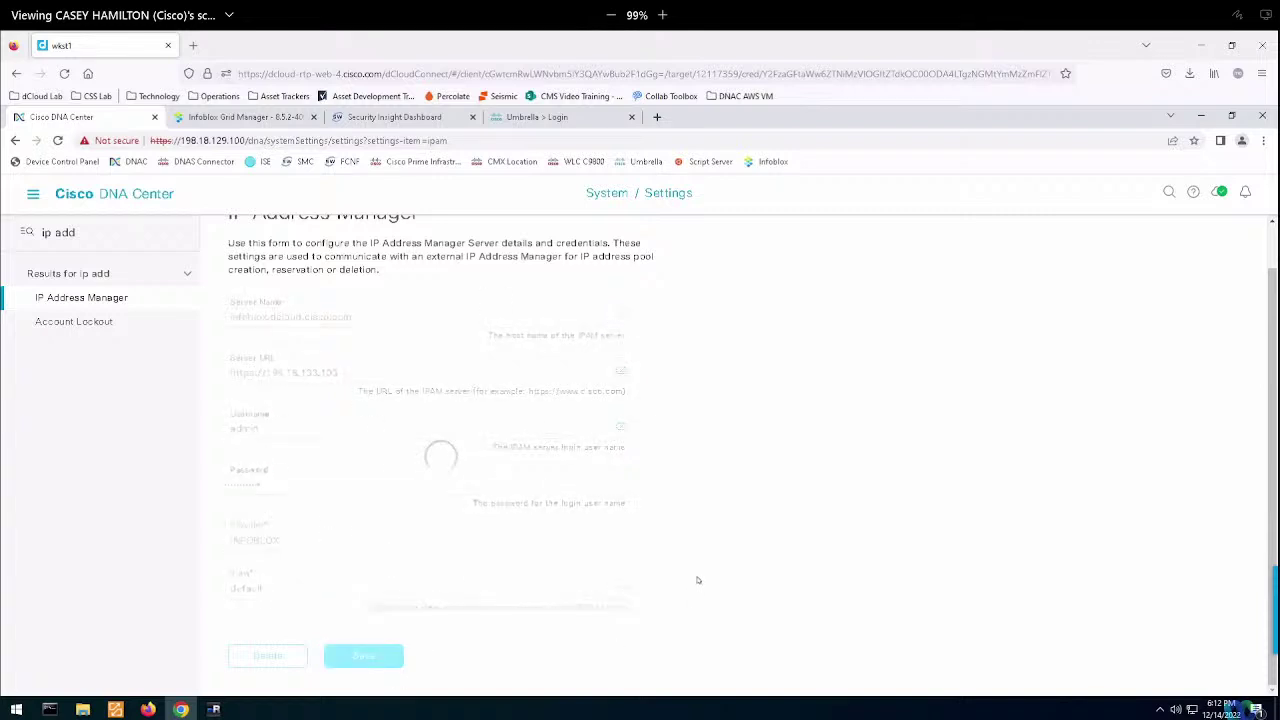
{"action": "scroll", "coordinate": [692, 578], "scroll_direction": "up", "scroll_amount": 1}
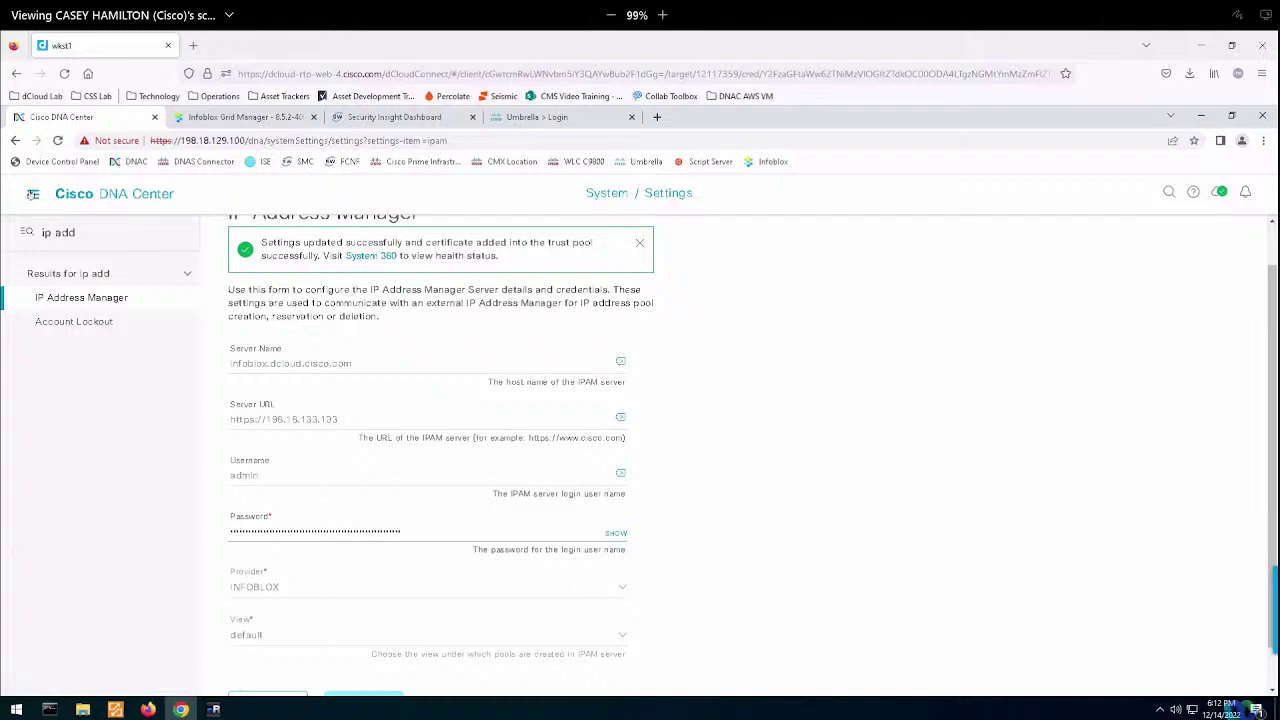
Look over the System 360 health overview page.
{"action": "left_click", "coordinate": [33, 193]}
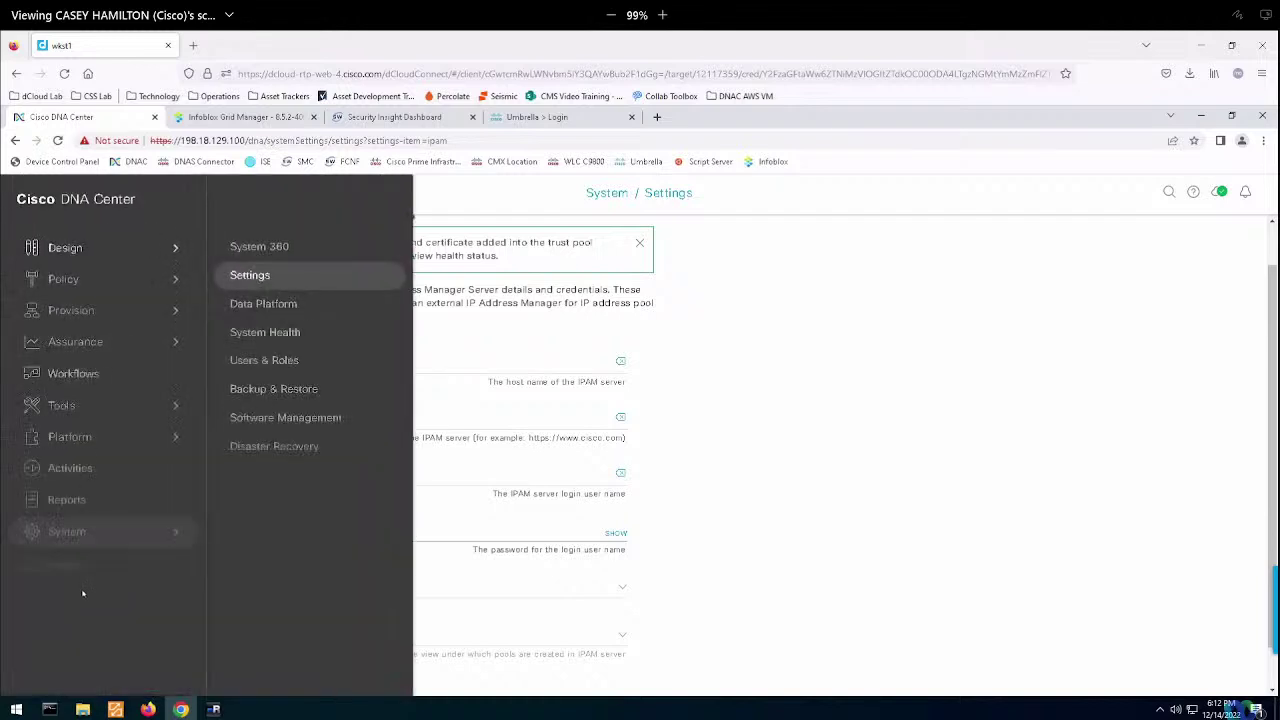
{"action": "left_click", "coordinate": [272, 246]}
{"action": "scroll", "coordinate": [878, 517], "scroll_direction": "down", "scroll_amount": 4}
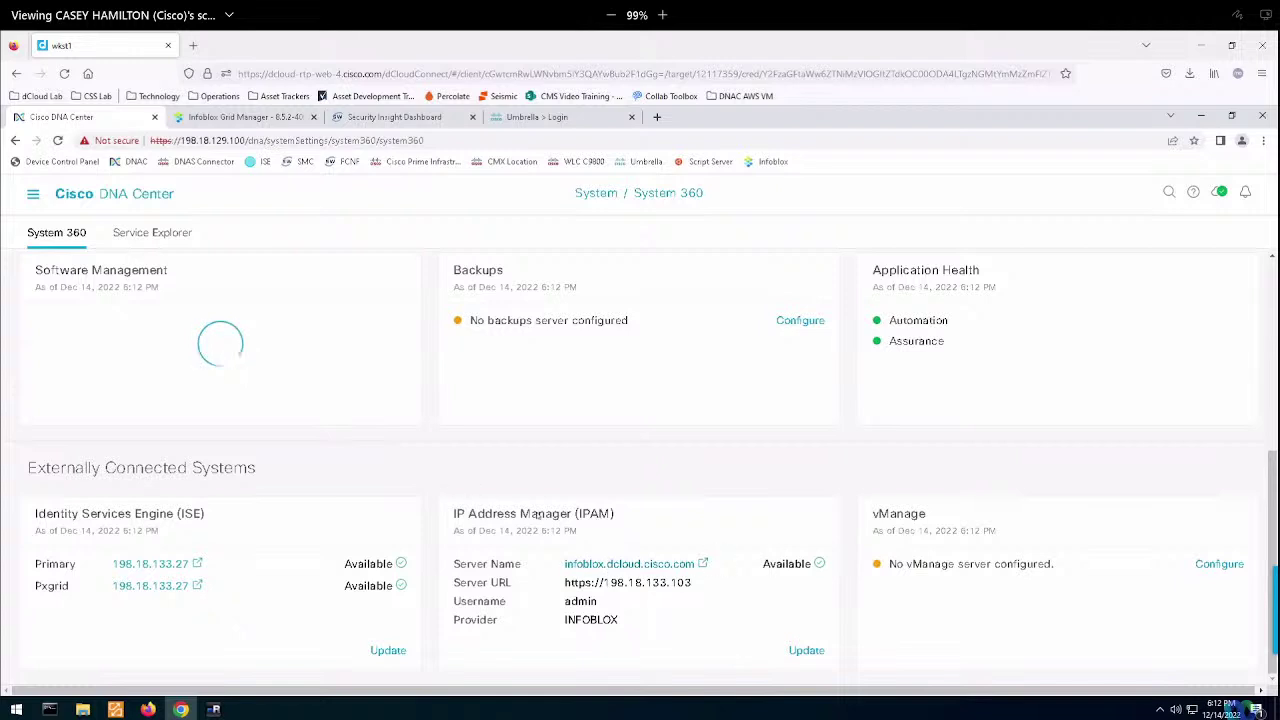
{"action": "scroll", "coordinate": [300, 390], "scroll_direction": "up", "scroll_amount": 3}
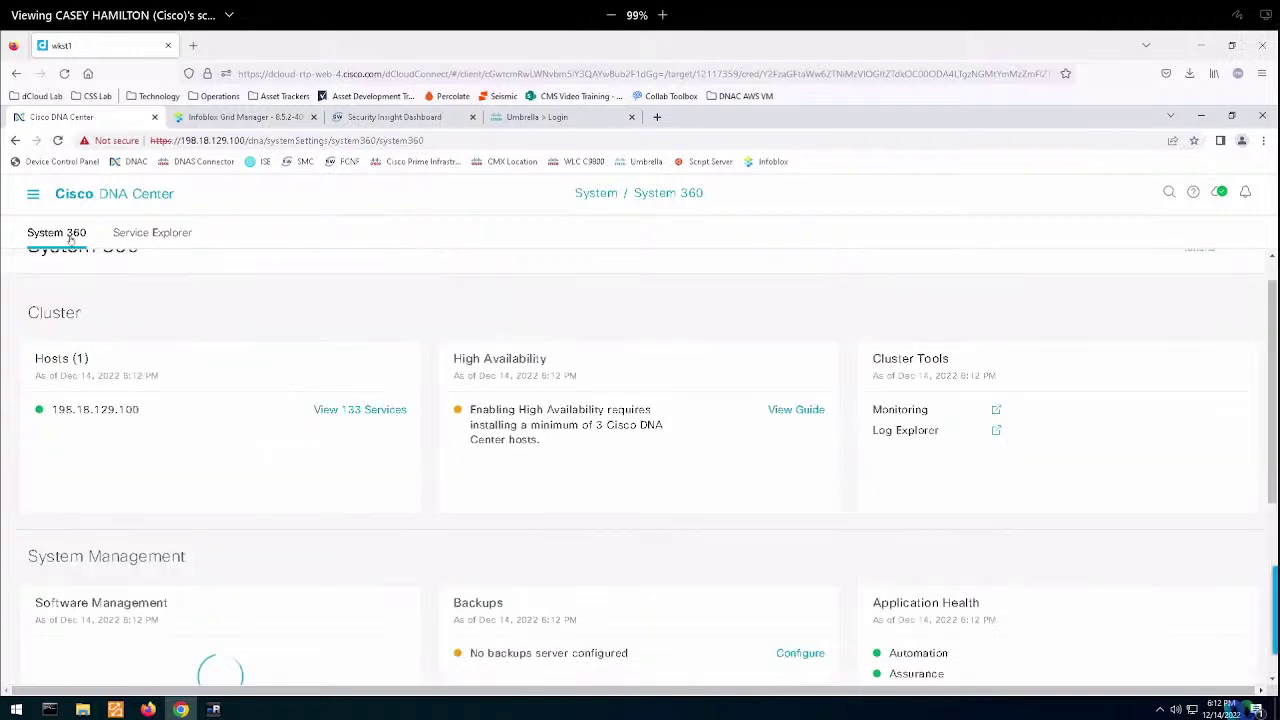
Go to the Design > Network Hierarchy page.
{"action": "left_click", "coordinate": [34, 198]}
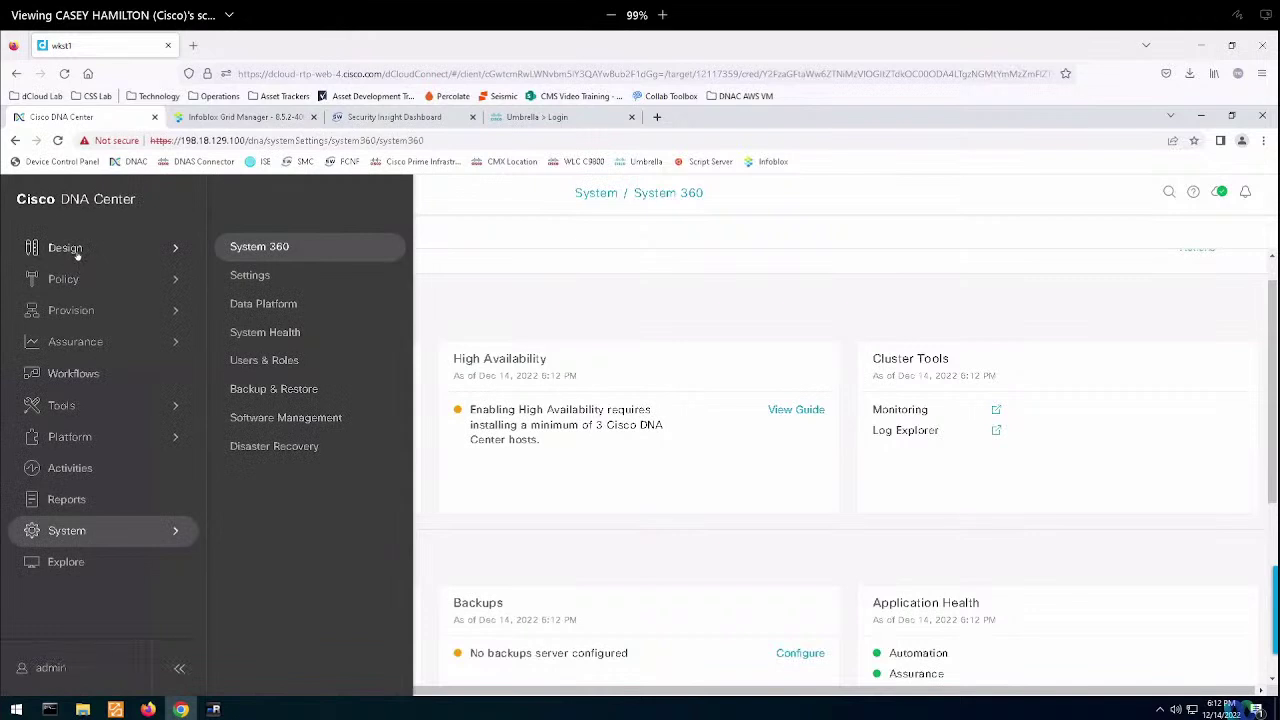
{"action": "left_click", "coordinate": [79, 257]}
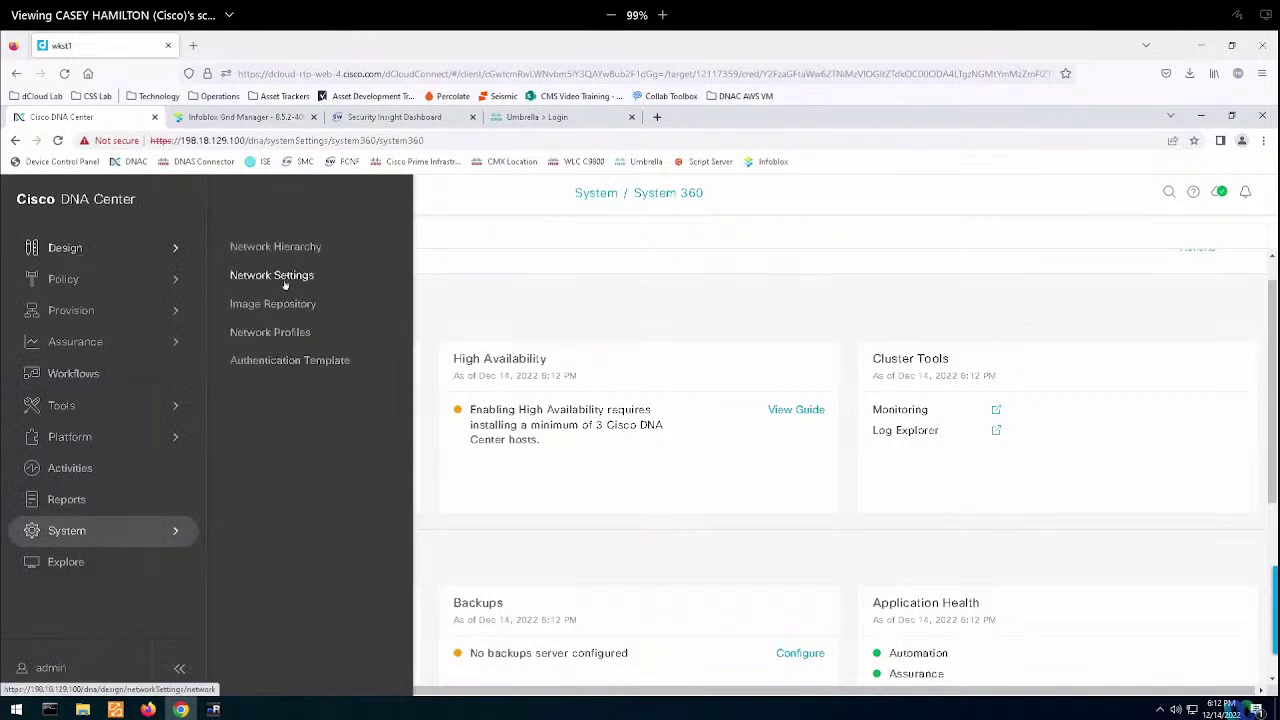
{"action": "left_click", "coordinate": [290, 250]}
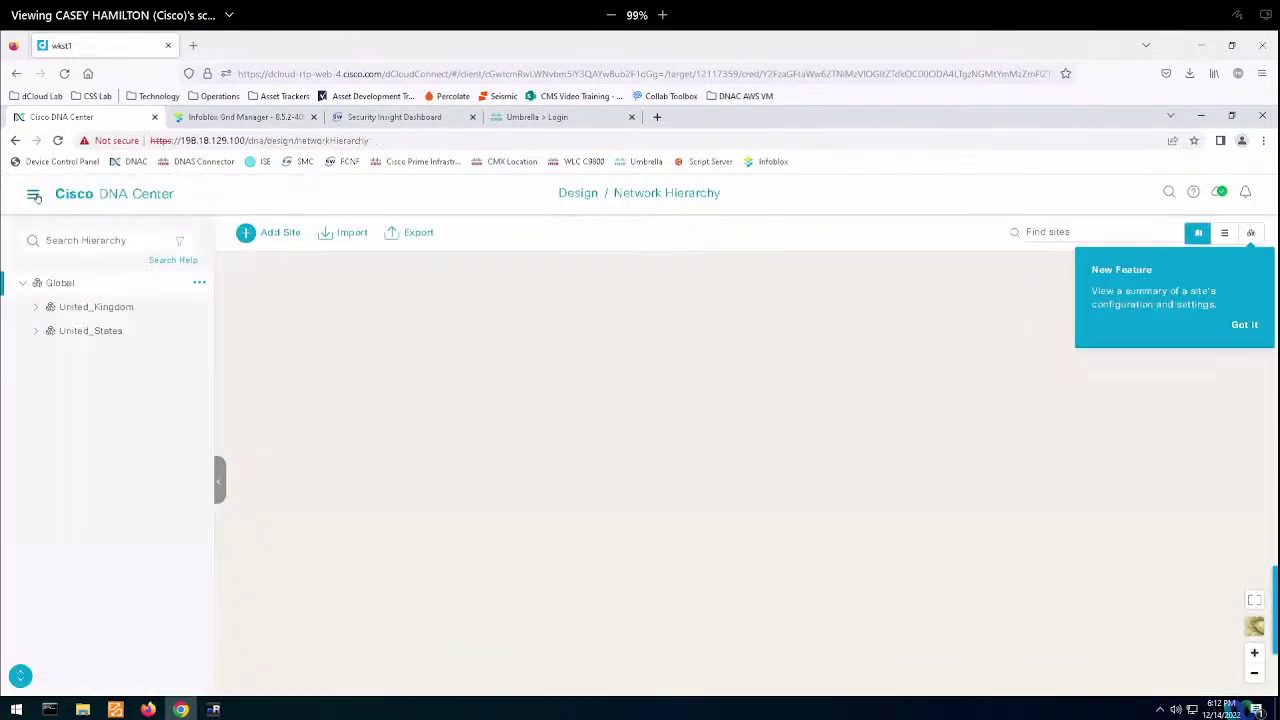
View the Network Settings IP Address Pools list, check Import options, then switch to Infoblox.
{"action": "left_click", "coordinate": [36, 198]}
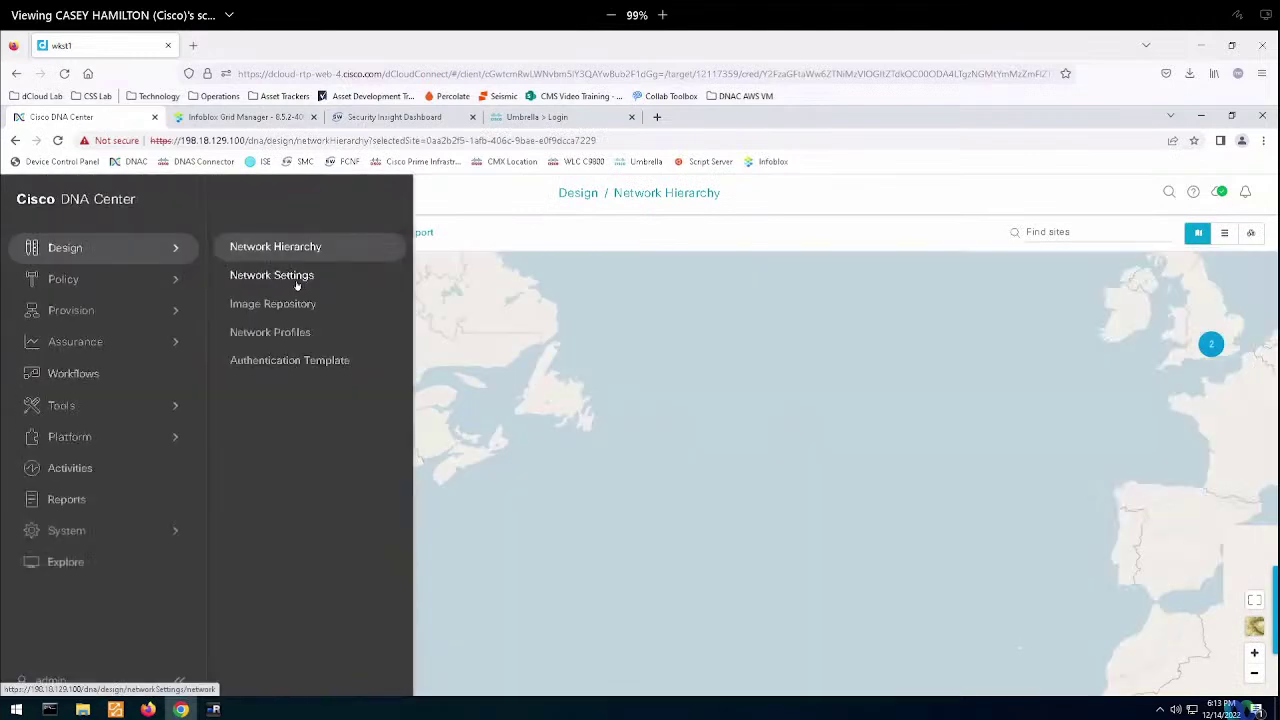
{"action": "left_click", "coordinate": [296, 283]}
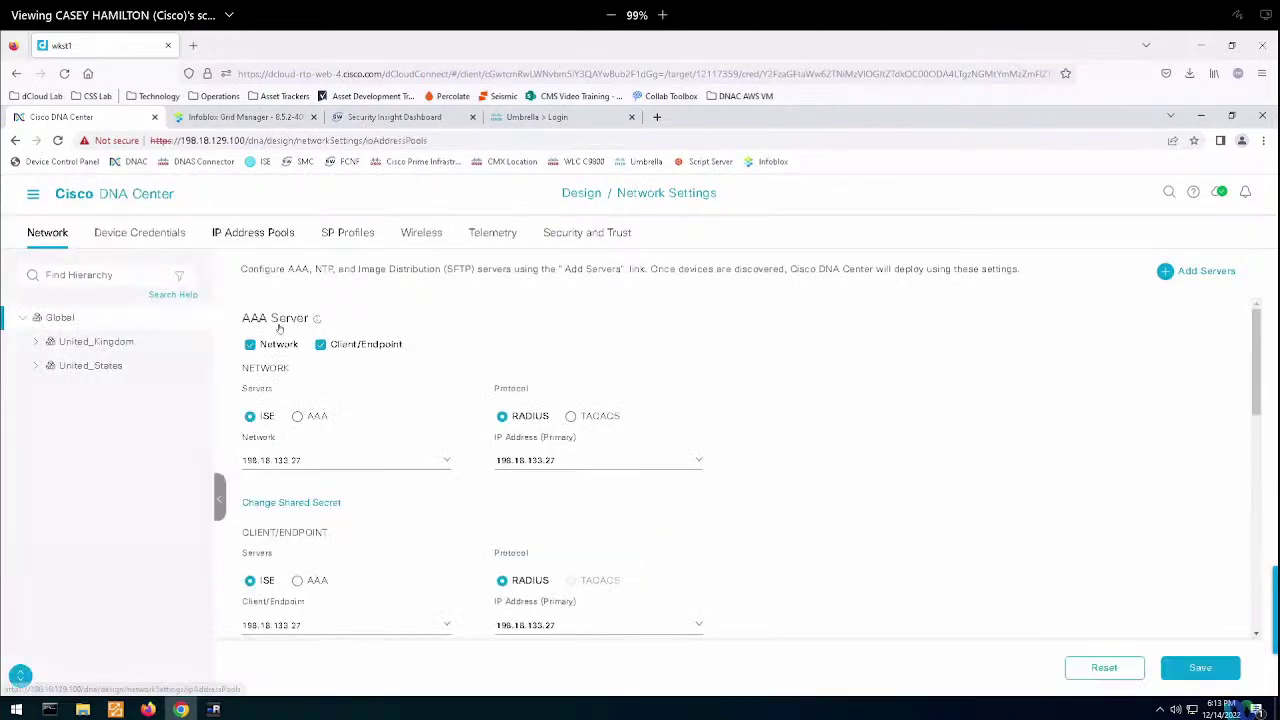
{"action": "left_click", "coordinate": [253, 232]}
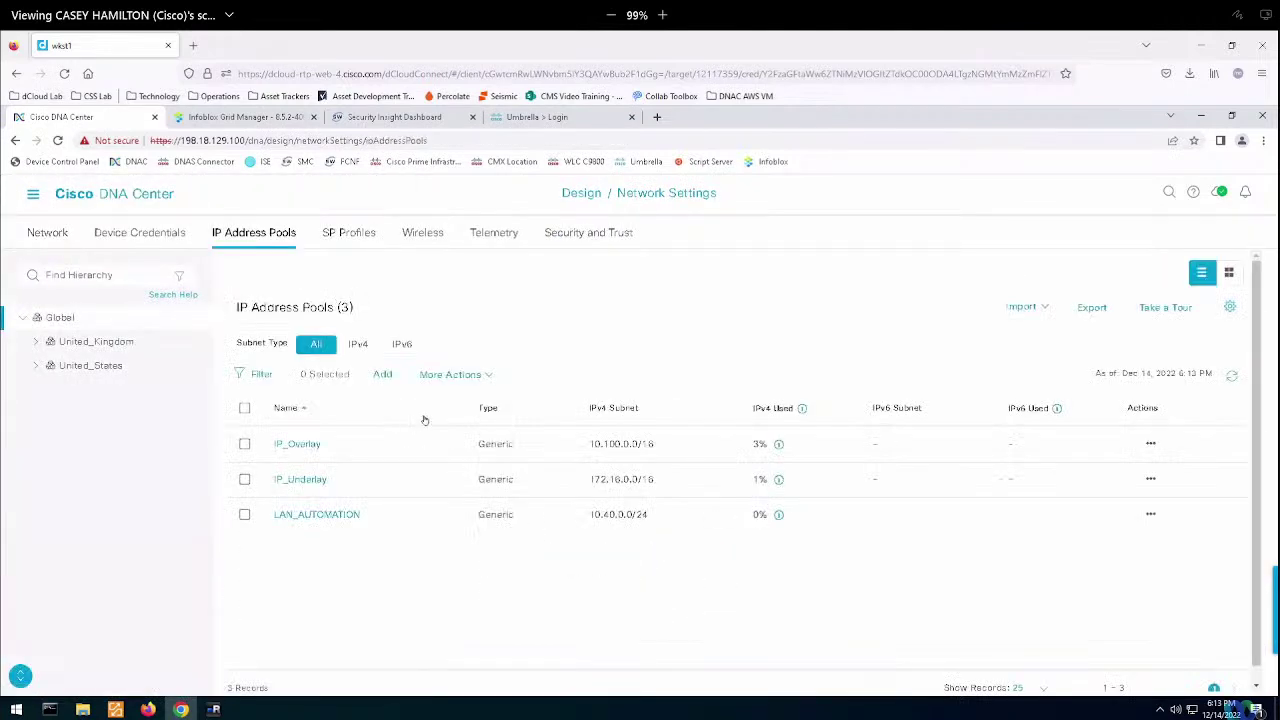
{"action": "left_click", "coordinate": [1030, 309]}
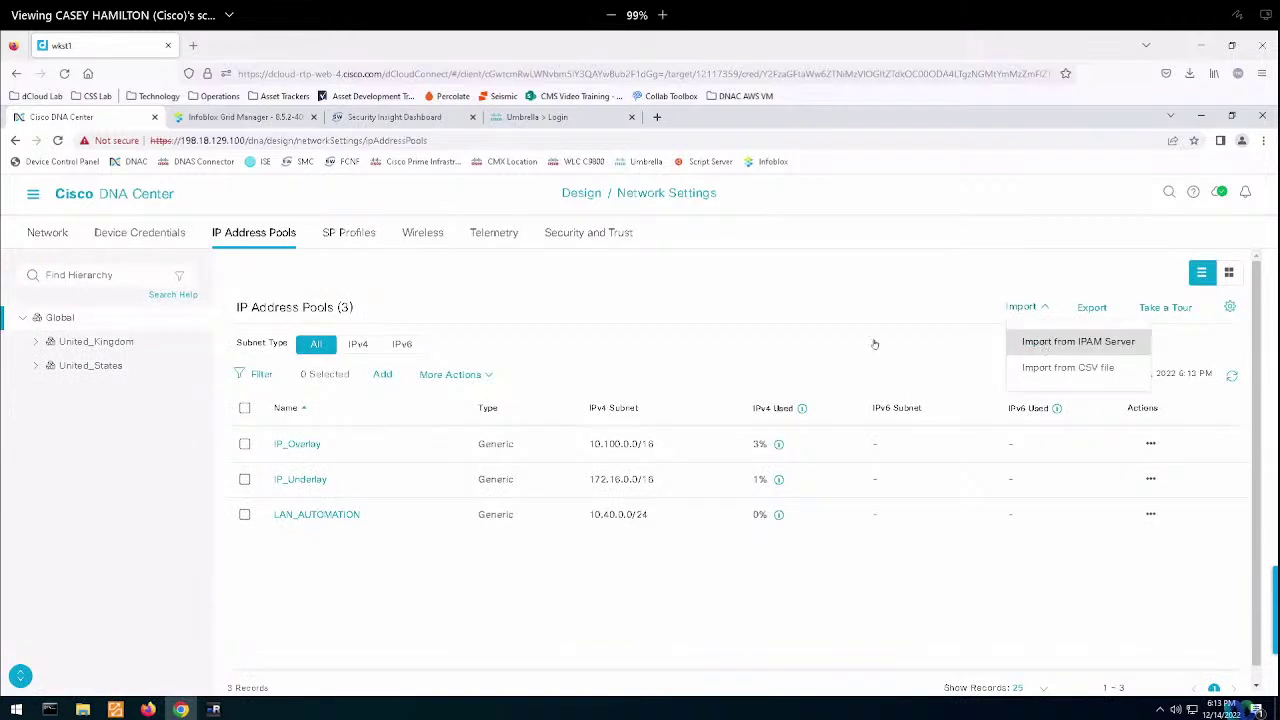
{"action": "left_click", "coordinate": [844, 345]}
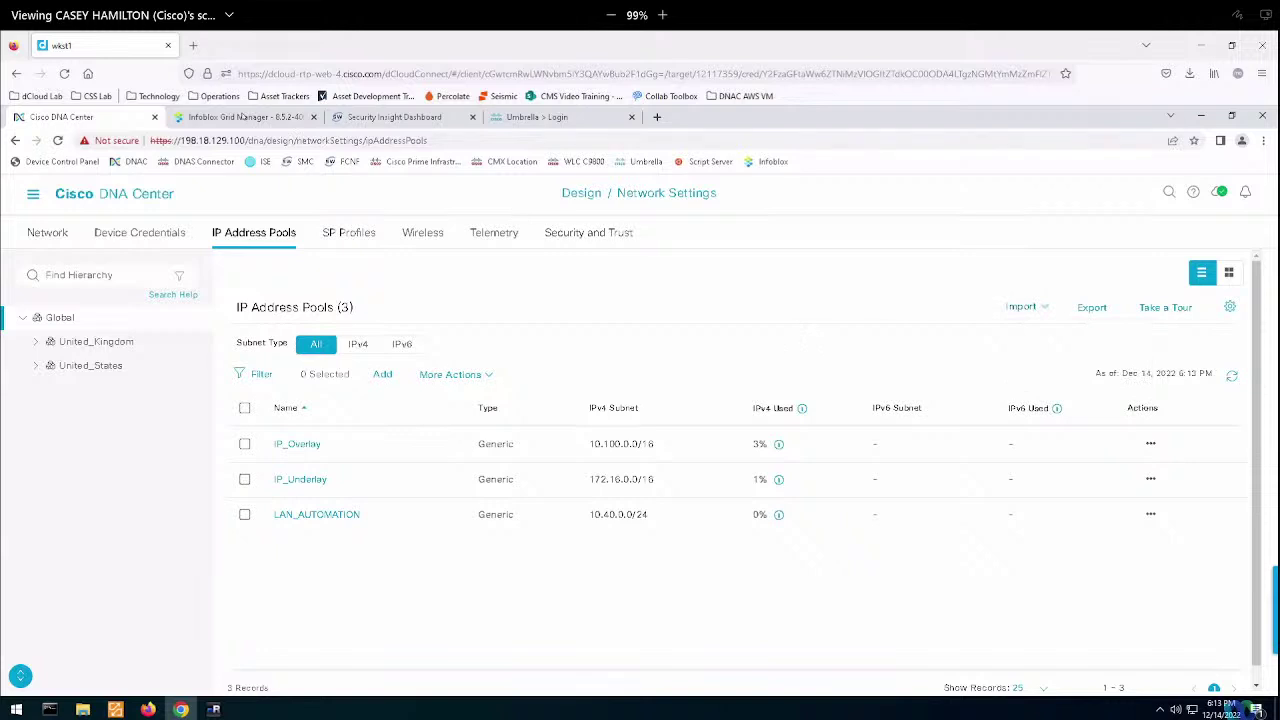
{"action": "left_click", "coordinate": [241, 117]}
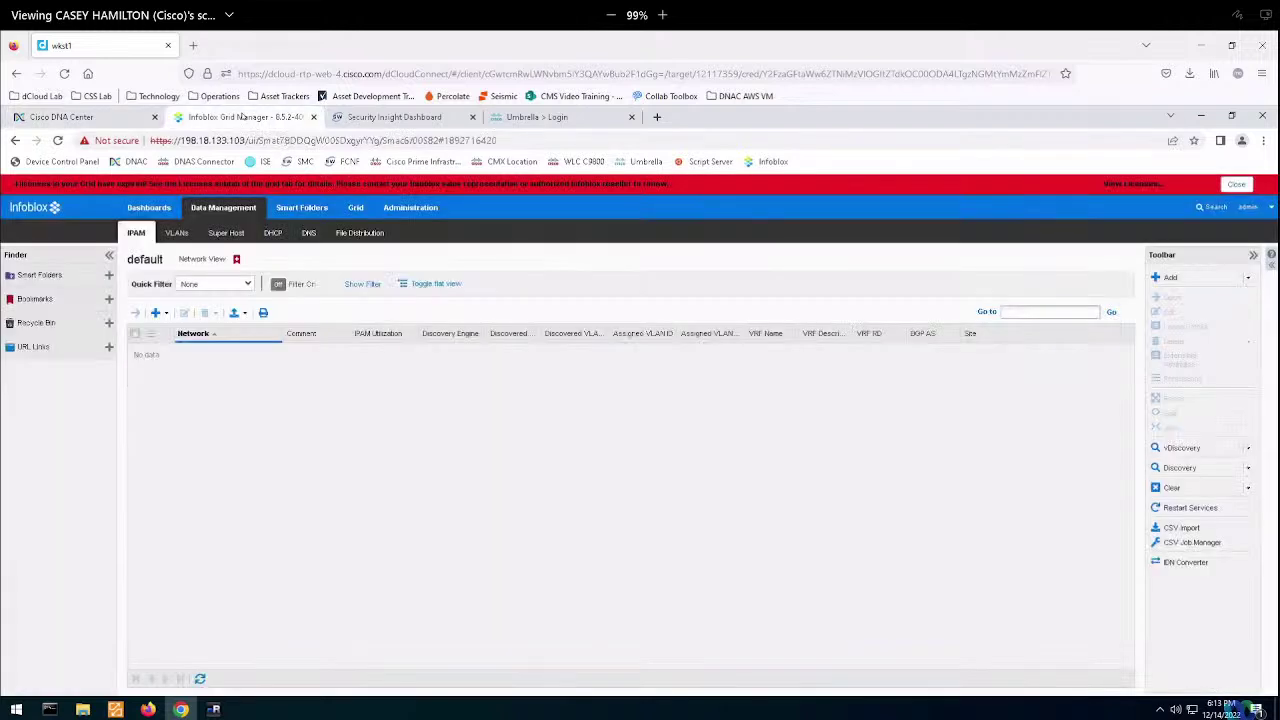
Reload Infoblox to show 10.40.0.0/24, 10.100.0.0/16, 172.16.0.0/16, then return to DNA Center.
{"action": "left_click", "coordinate": [58, 141]}
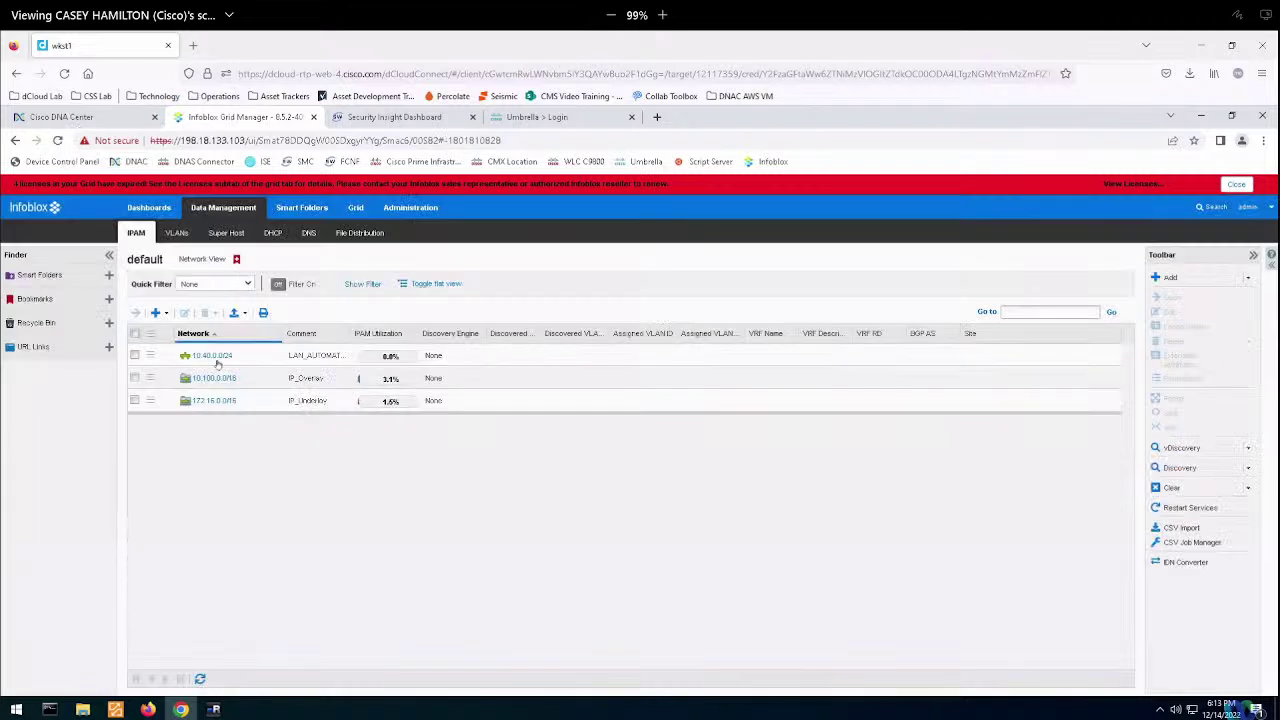
{"action": "left_click", "coordinate": [100, 118]}
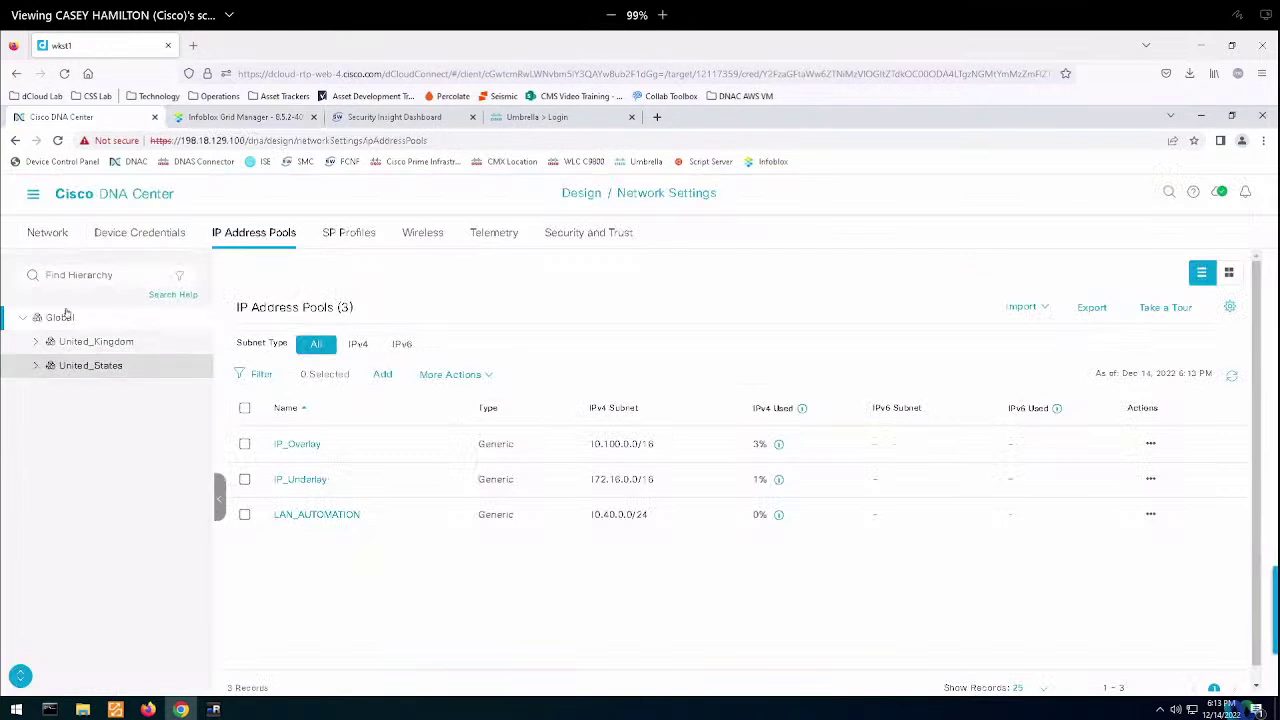
Expand United_States and North_Carolina to reveal RTP, then switch to Infoblox Grid Manager.
{"action": "left_click", "coordinate": [36, 365]}
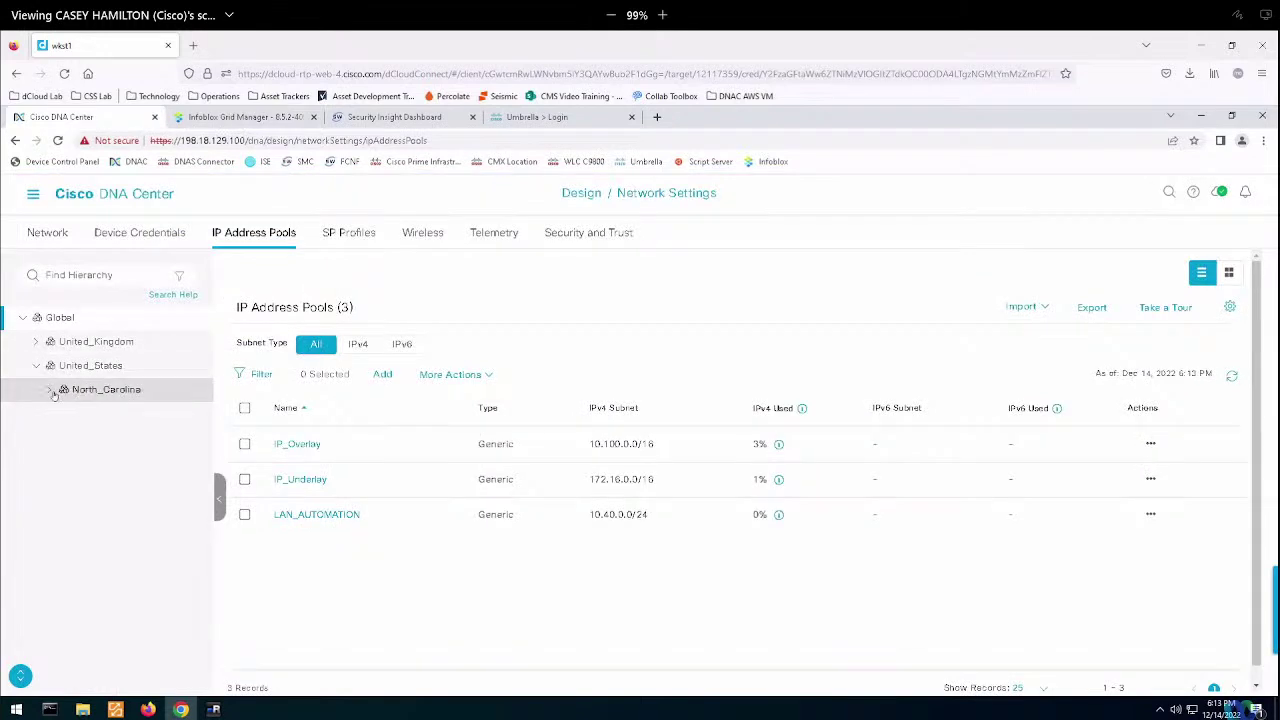
{"action": "left_click", "coordinate": [50, 390]}
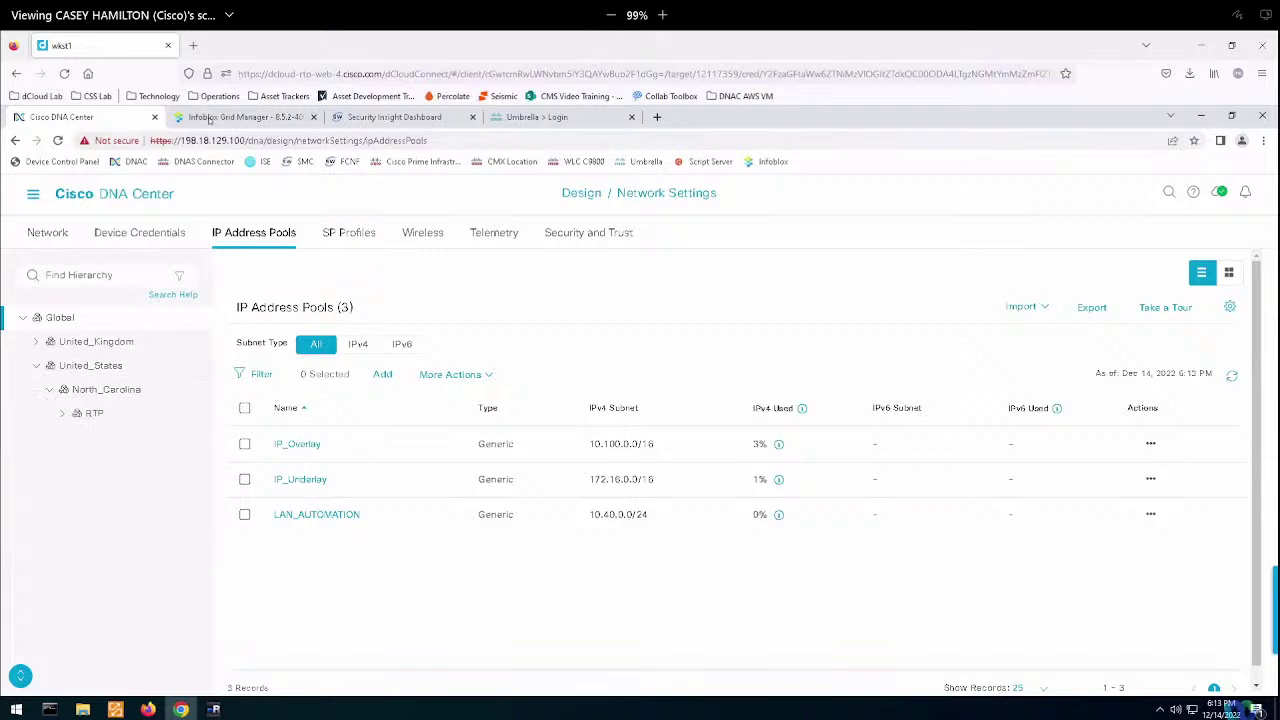
{"action": "left_click", "coordinate": [216, 118]}
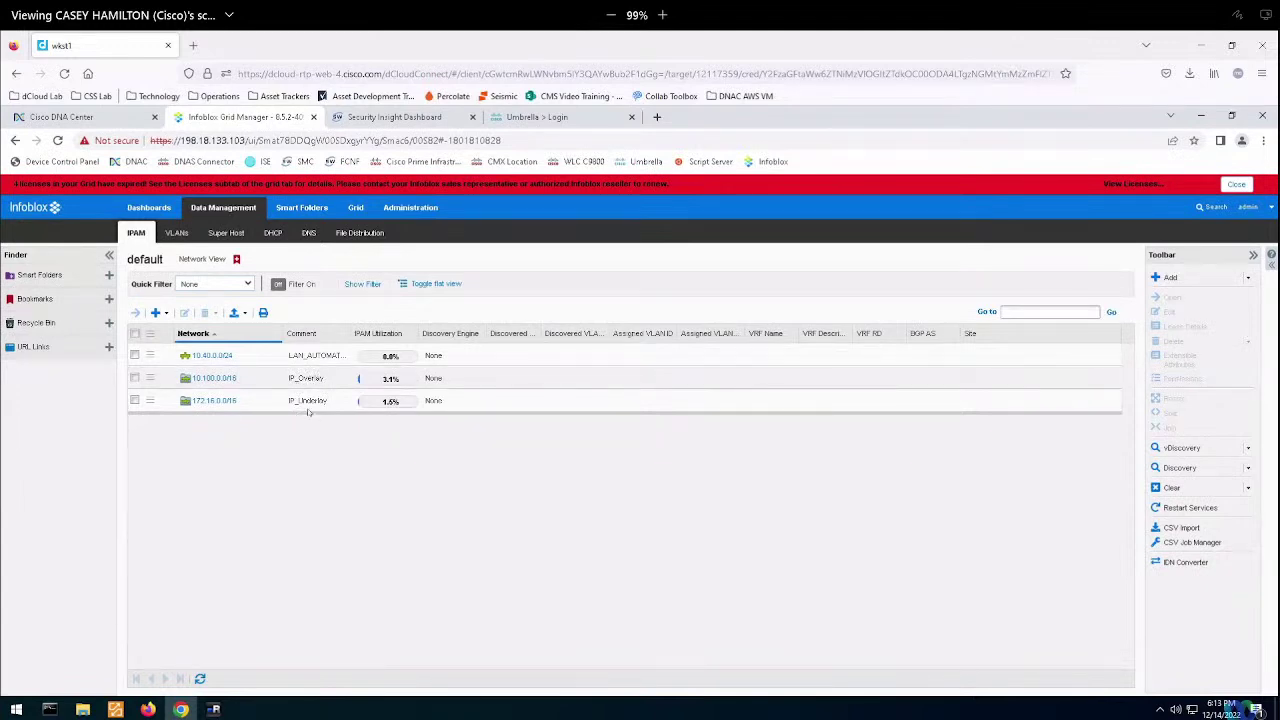
Check that Infoblox network utilization matches the DNA Center pool usage of 3%, 1% and 0%.
{"action": "left_click", "coordinate": [80, 117]}
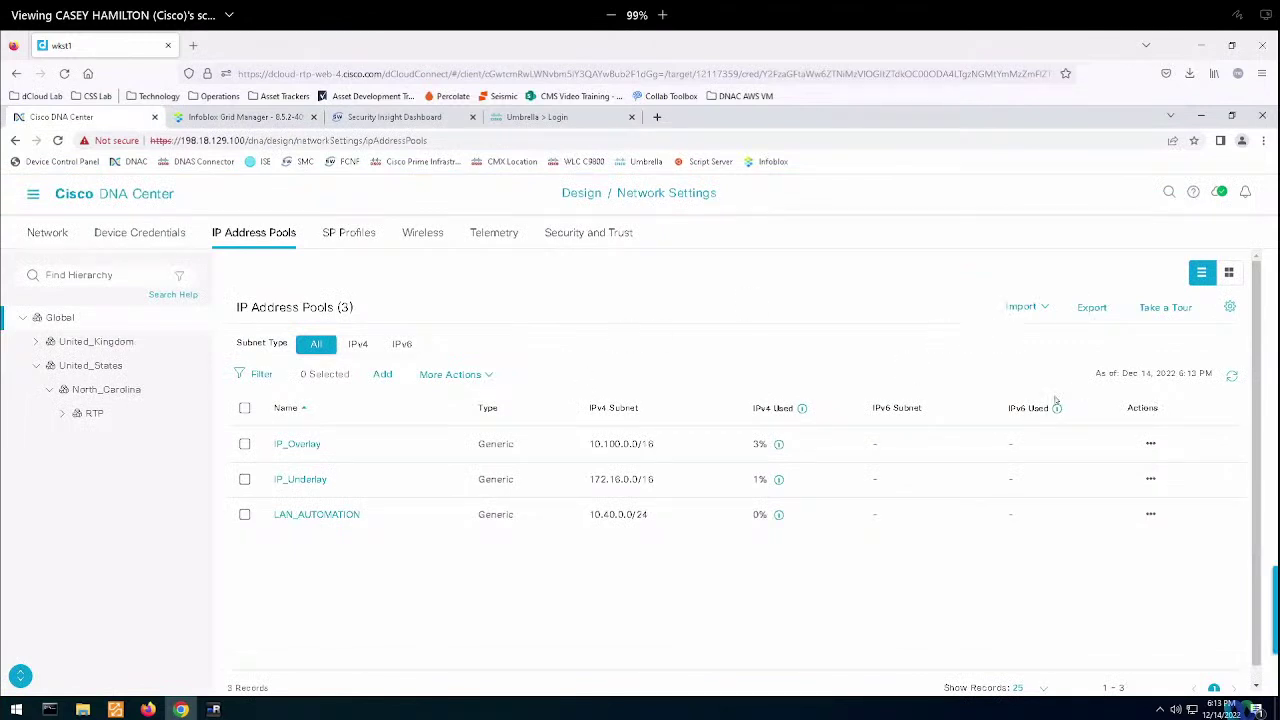
{"action": "left_click", "coordinate": [203, 117]}
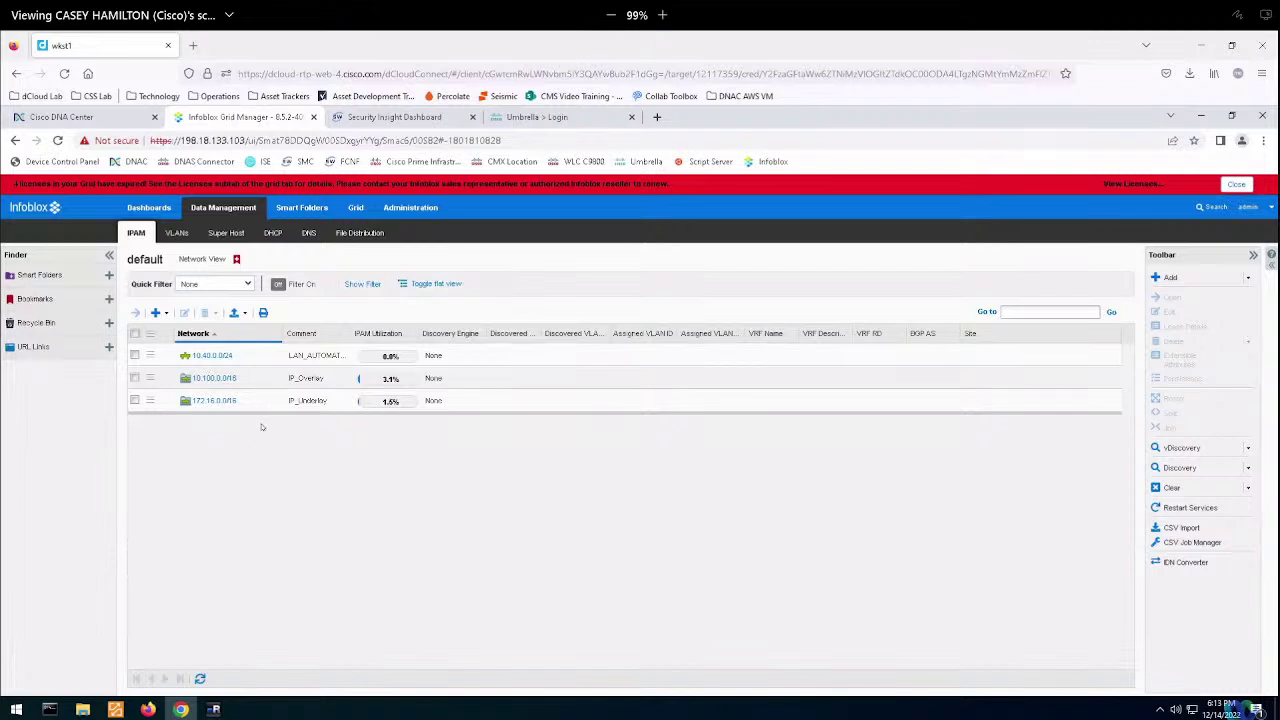
{"action": "left_click", "coordinate": [98, 118]}
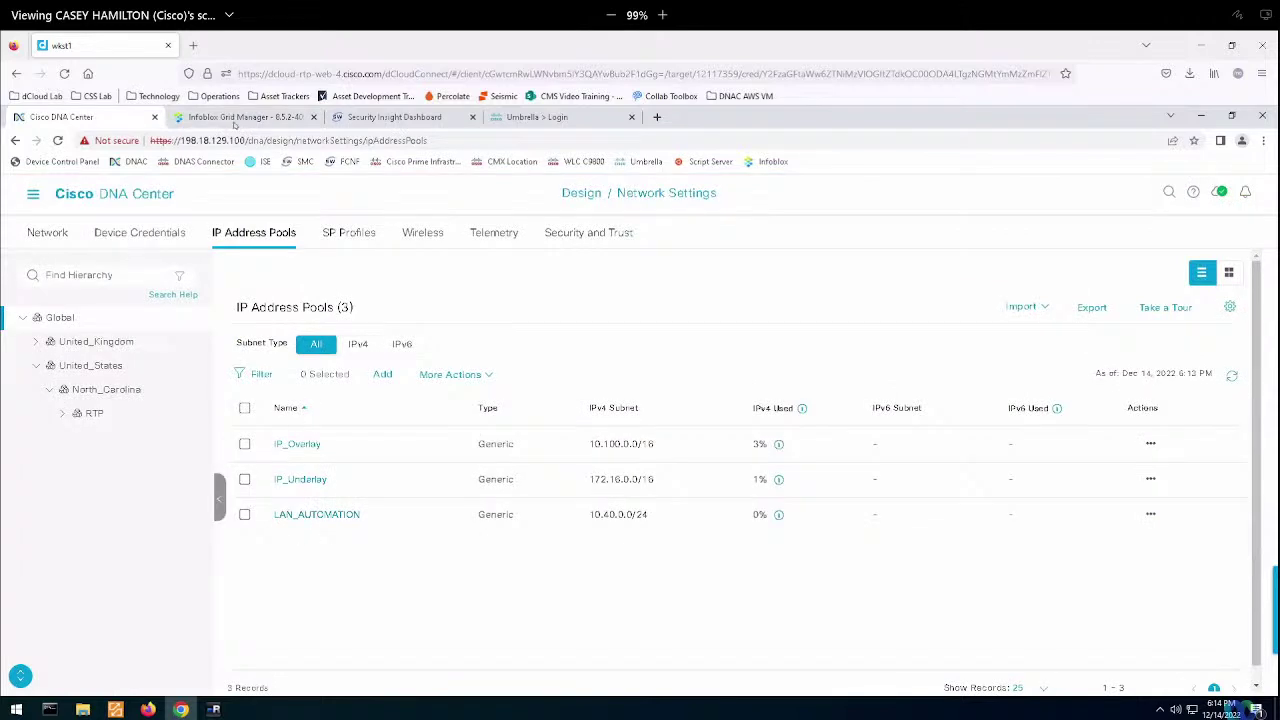
Return to the Infoblox network list showing 0.0%, 3.1% and 1.5% IPAM utilization.
{"action": "left_click", "coordinate": [233, 118]}
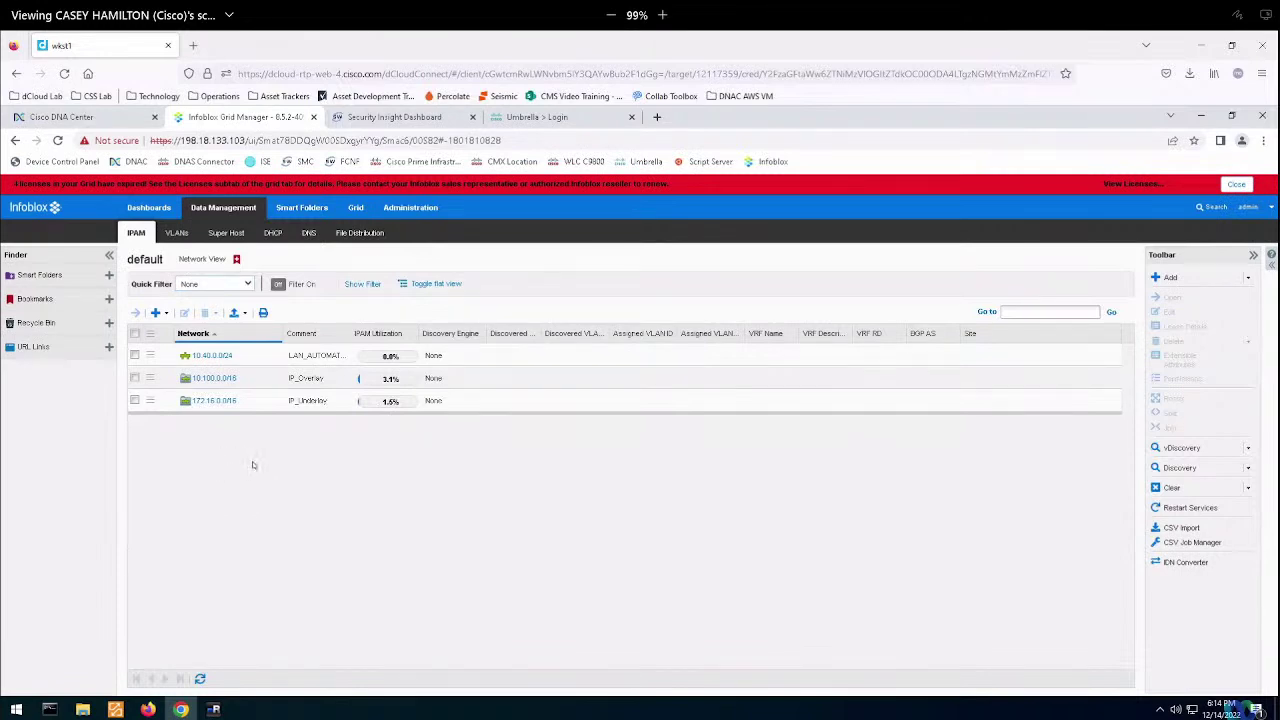
Select all three Infoblox networks, then bring up the Import choices on DNA Center's IP Address Pools.
{"action": "left_click", "coordinate": [135, 334]}
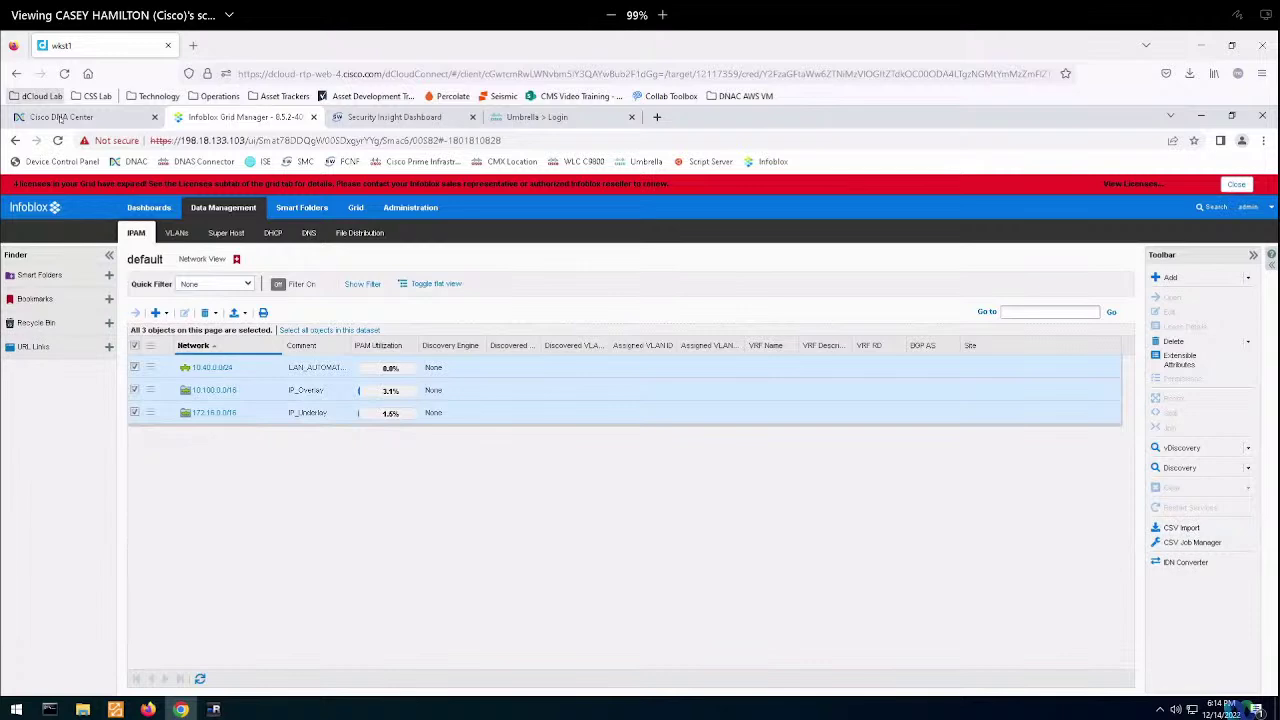
{"action": "left_click", "coordinate": [62, 117]}
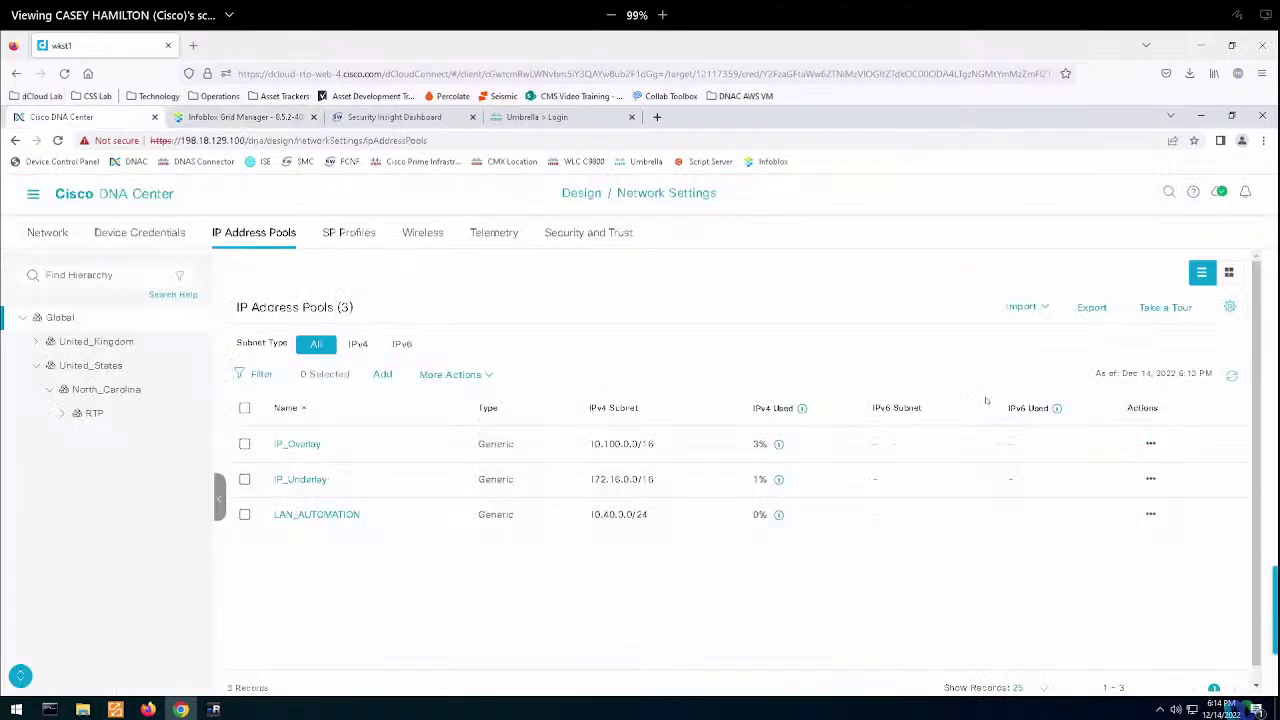
{"action": "left_click", "coordinate": [1045, 310]}
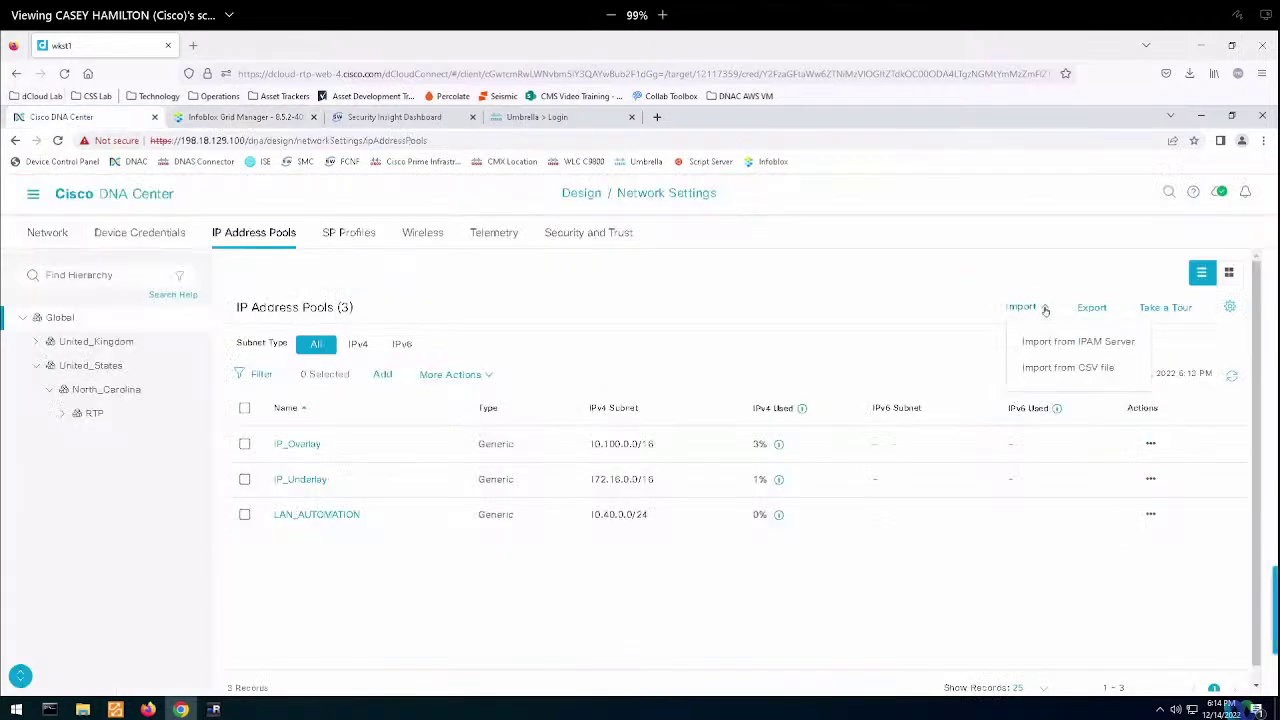
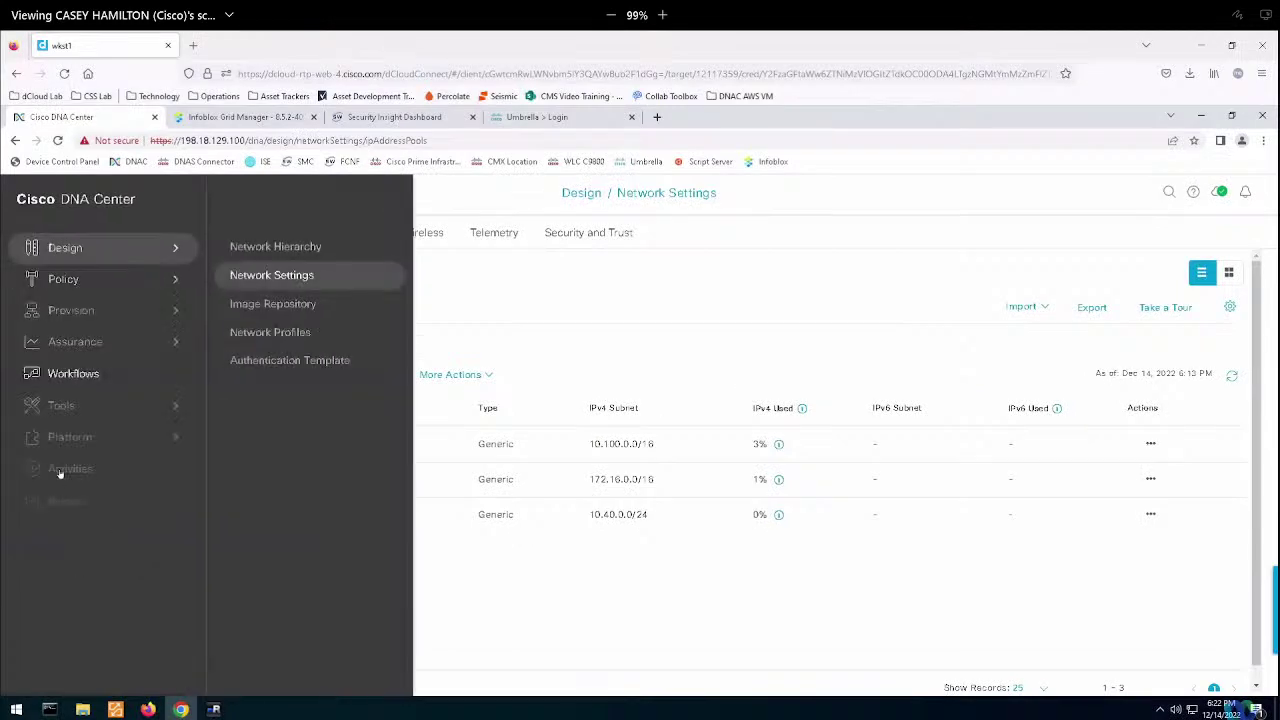
Browse Users & Roles and start creating a new role under Role Based Access Control.
{"action": "mouse_move", "coordinate": [91, 532]}
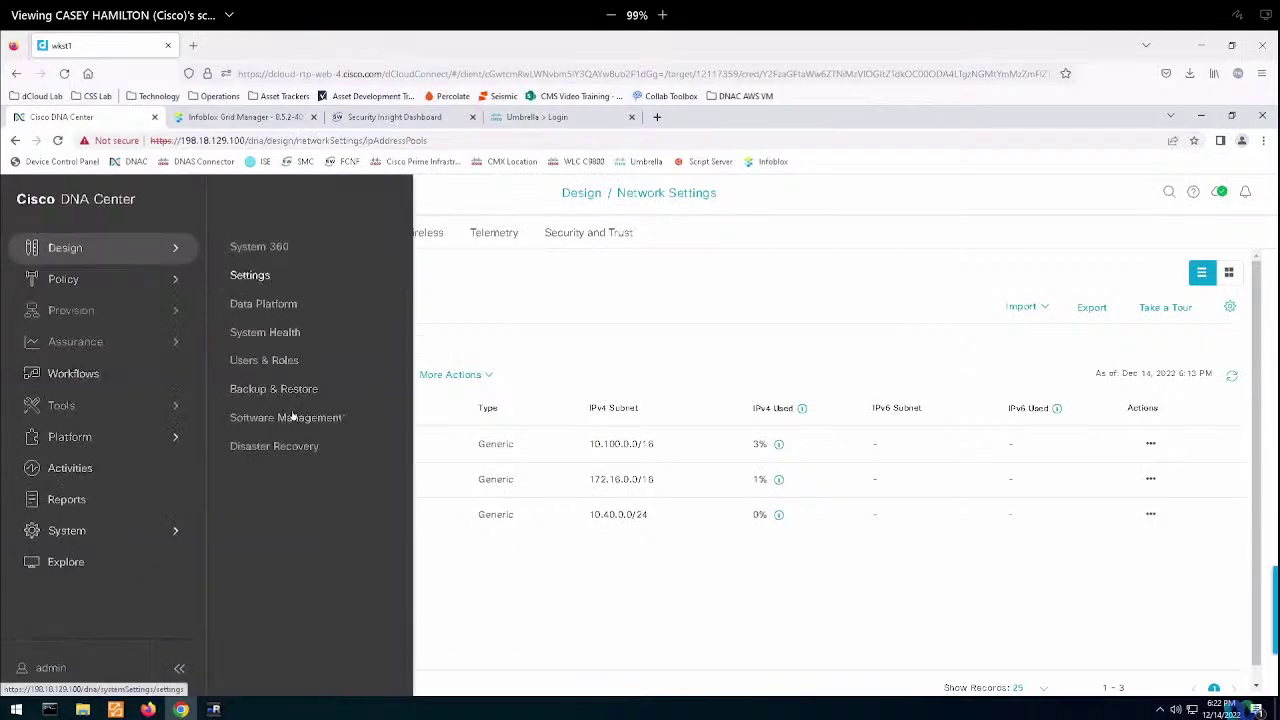
{"action": "left_click", "coordinate": [274, 365]}
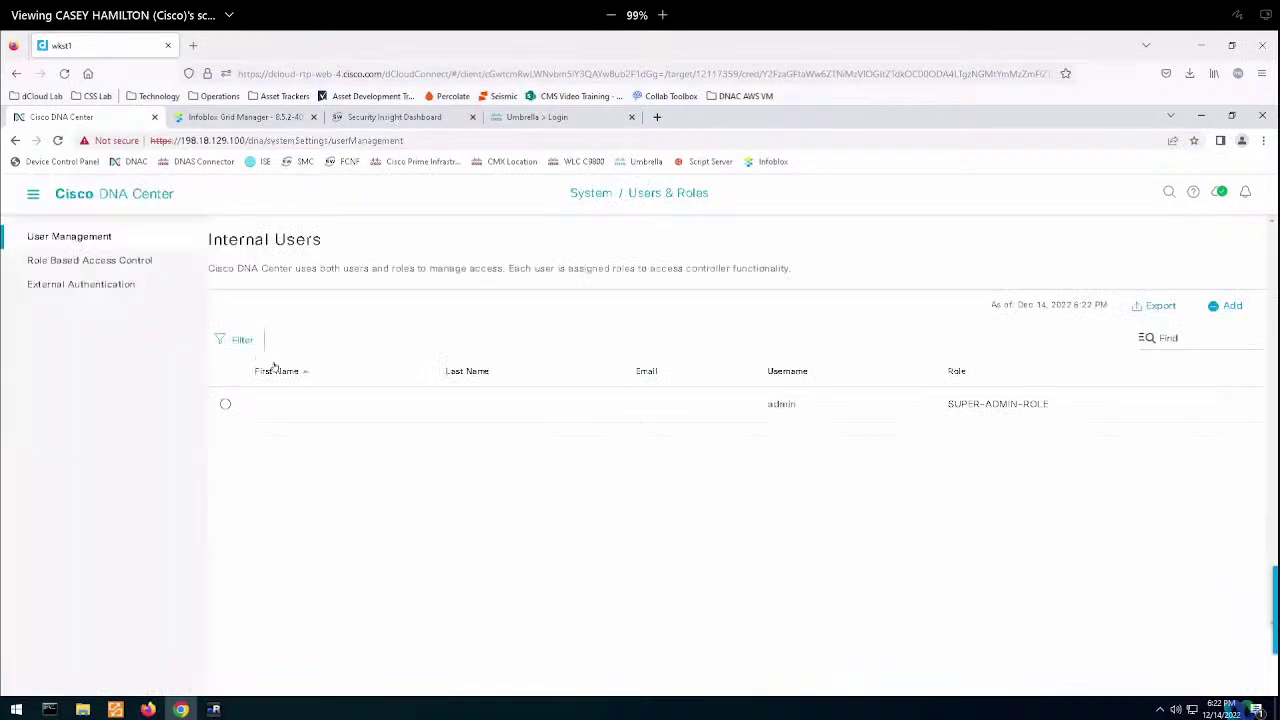
{"action": "left_click", "coordinate": [96, 259]}
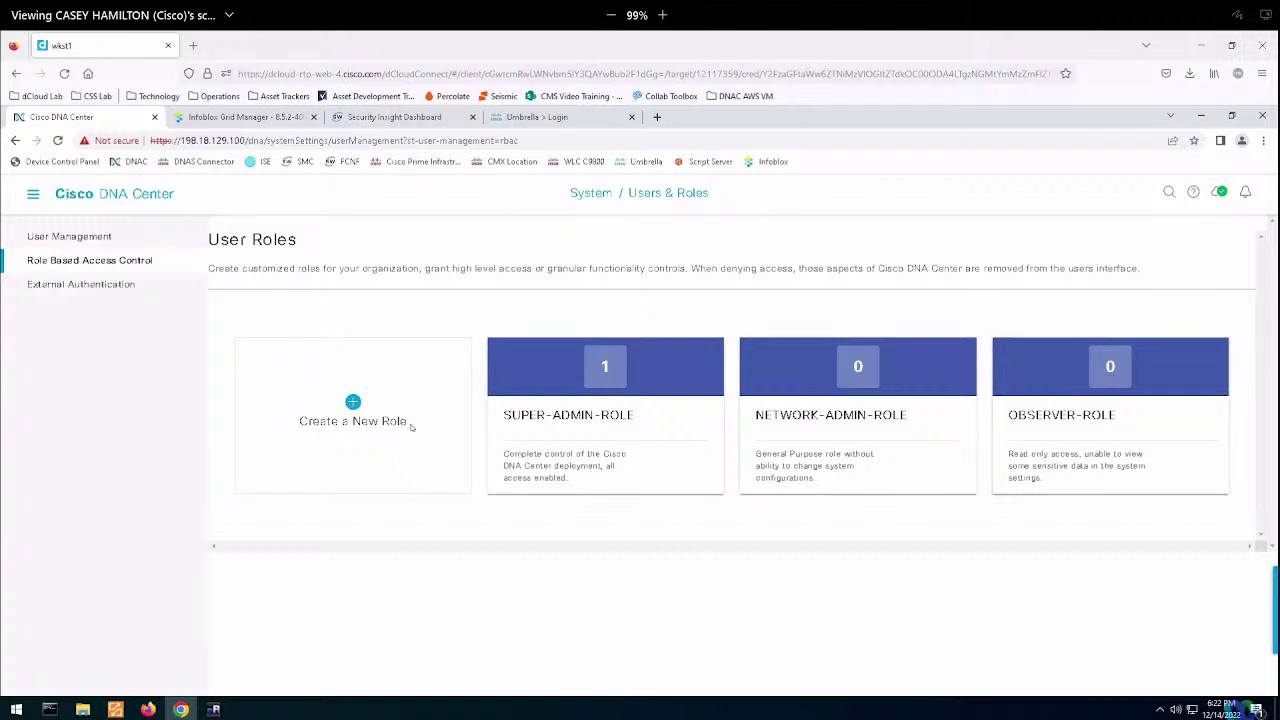
{"action": "left_click", "coordinate": [345, 416]}
{"action": "left_click", "coordinate": [219, 448]}
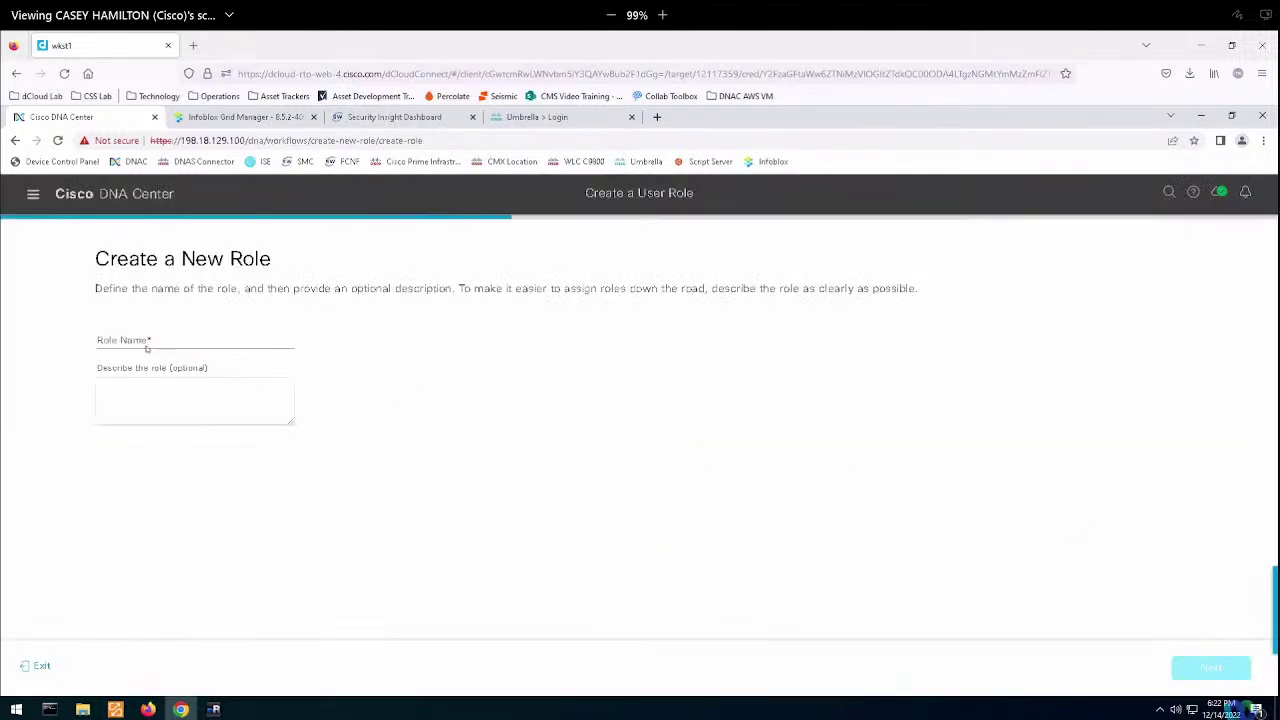
Go to System > Software Management to see installed version 2.3.4.0-70523.
{"action": "left_click", "coordinate": [34, 195]}
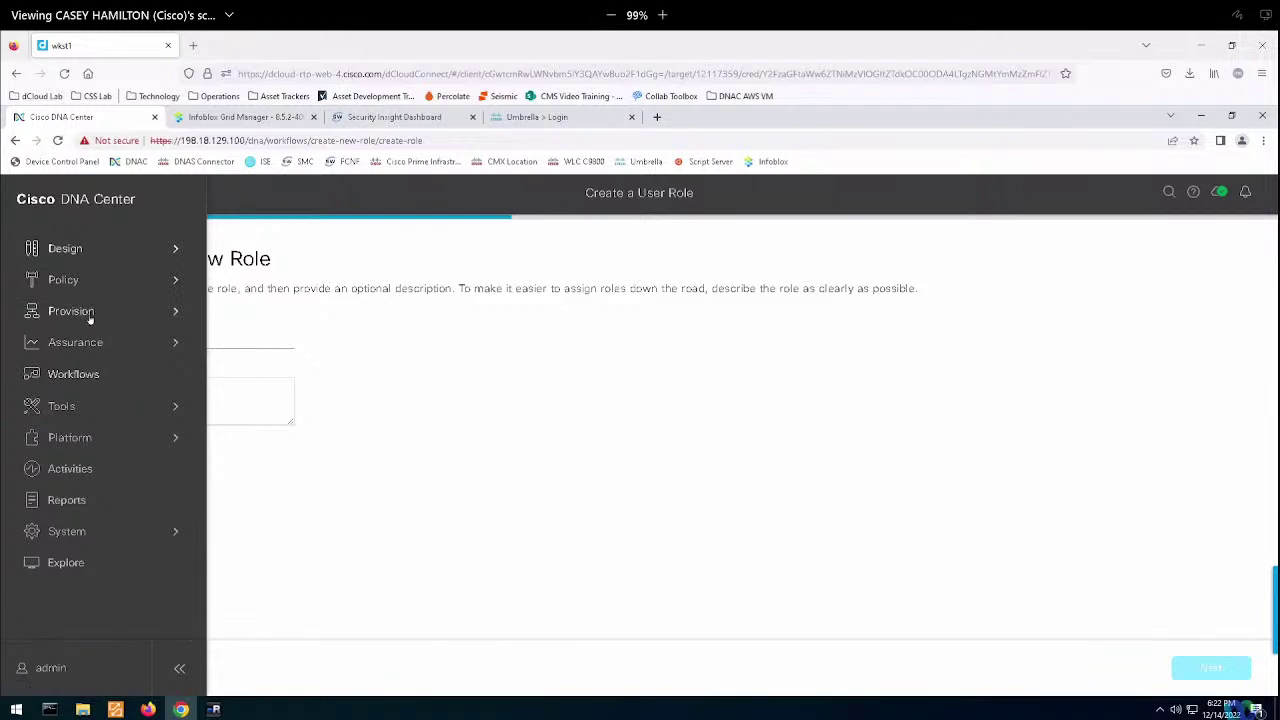
{"action": "left_click", "coordinate": [35, 197]}
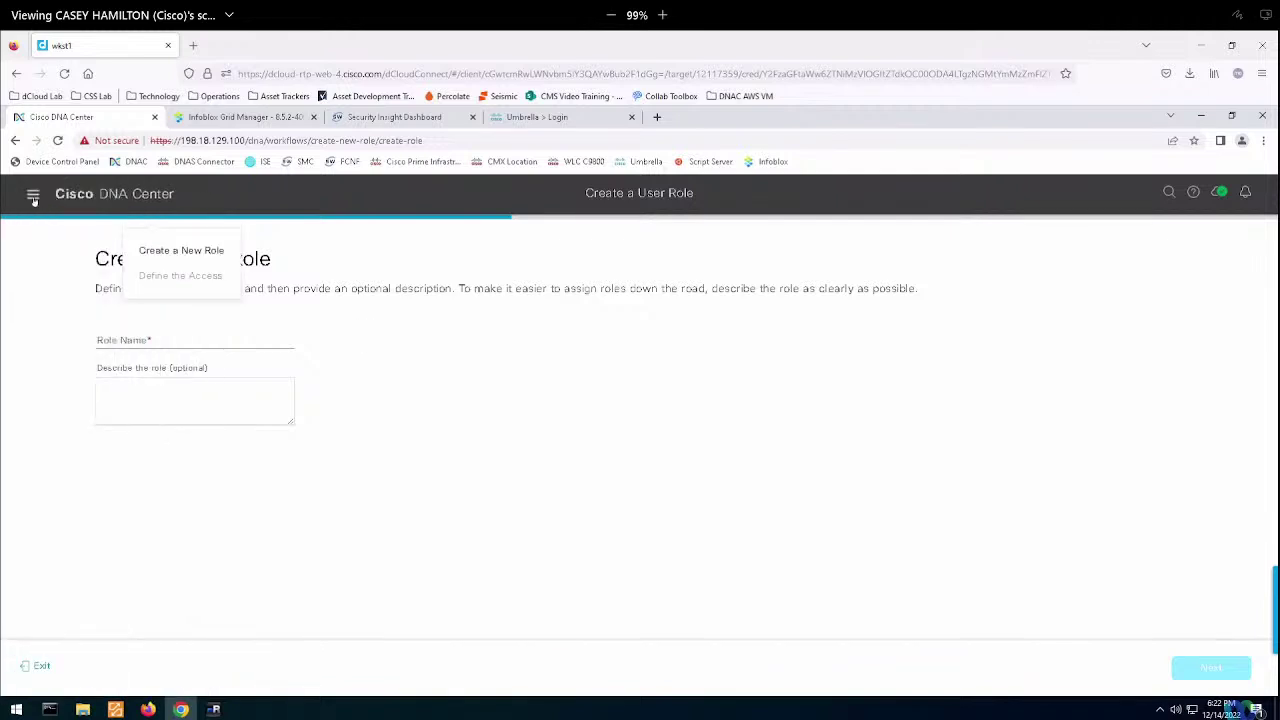
{"action": "left_click", "coordinate": [33, 196]}
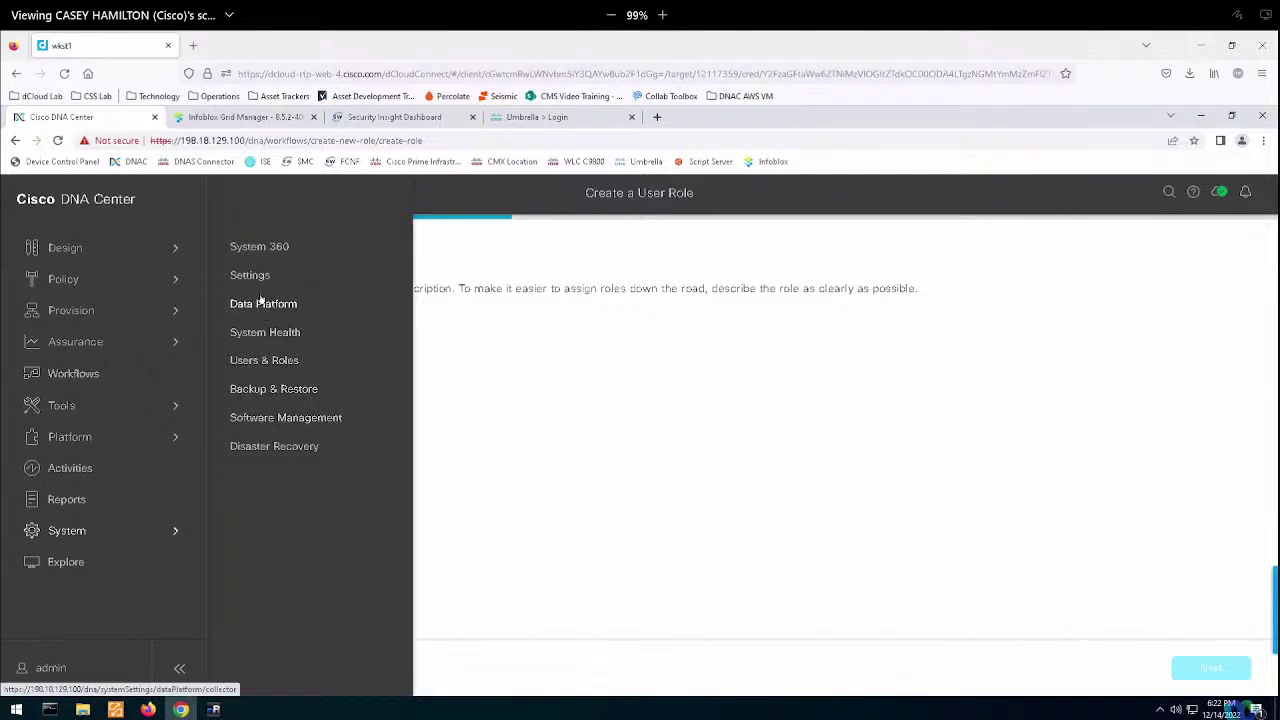
{"action": "left_click", "coordinate": [289, 417]}
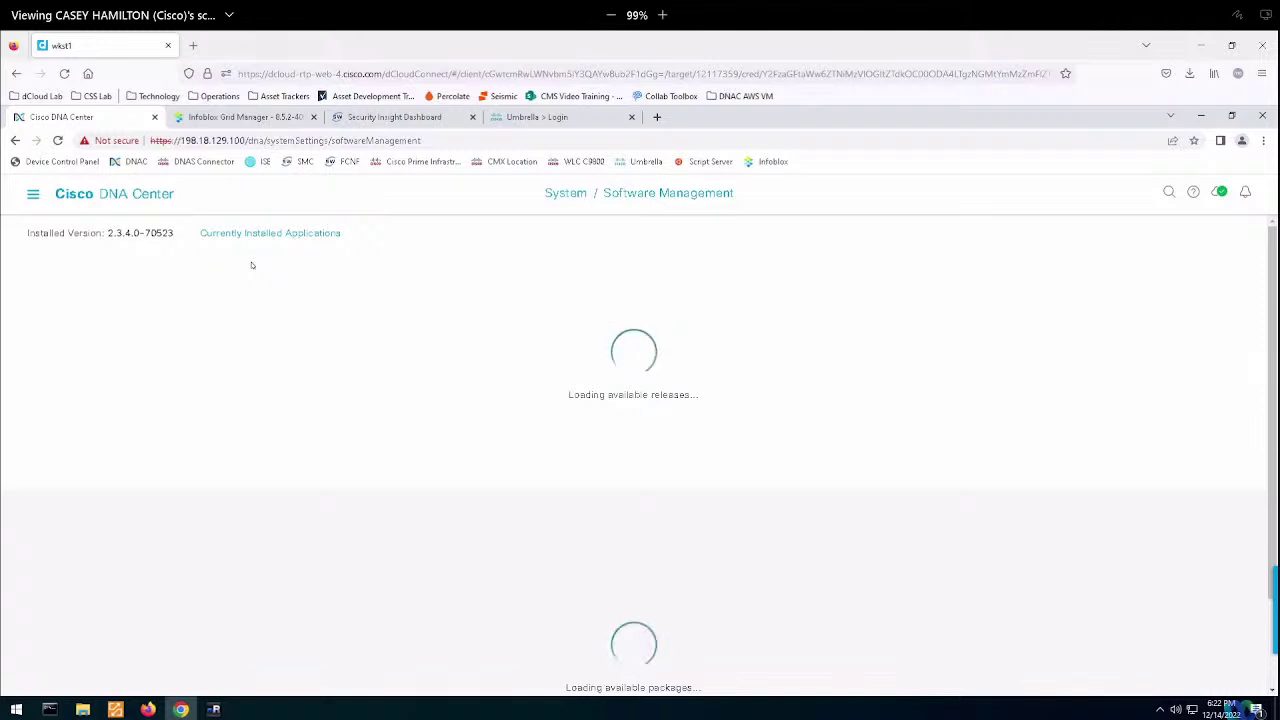
List the currently installed applications and find Stealthwatch Security Analytics.
{"action": "left_click", "coordinate": [240, 234]}
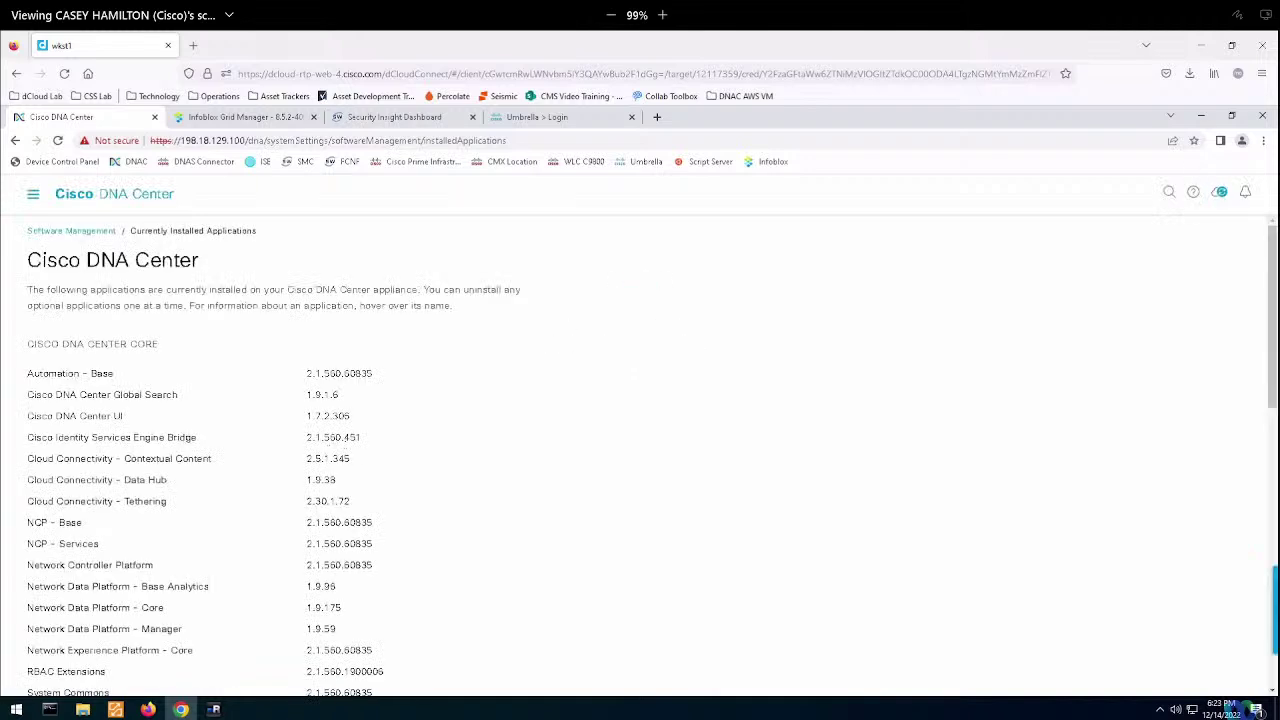
{"action": "scroll", "coordinate": [357, 450], "scroll_direction": "down", "scroll_amount": 1}
{"action": "scroll", "coordinate": [357, 450], "scroll_direction": "down", "scroll_amount": 3}
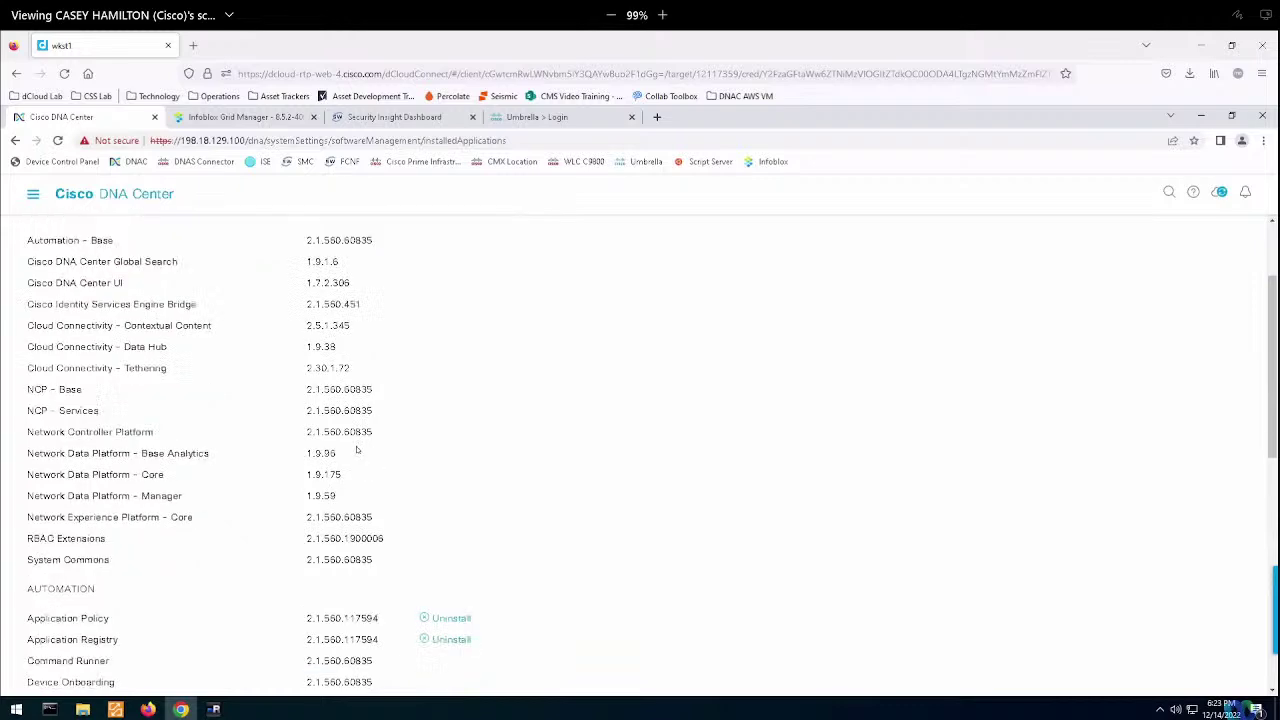
{"action": "scroll", "coordinate": [357, 451], "scroll_direction": "down", "scroll_amount": 3}
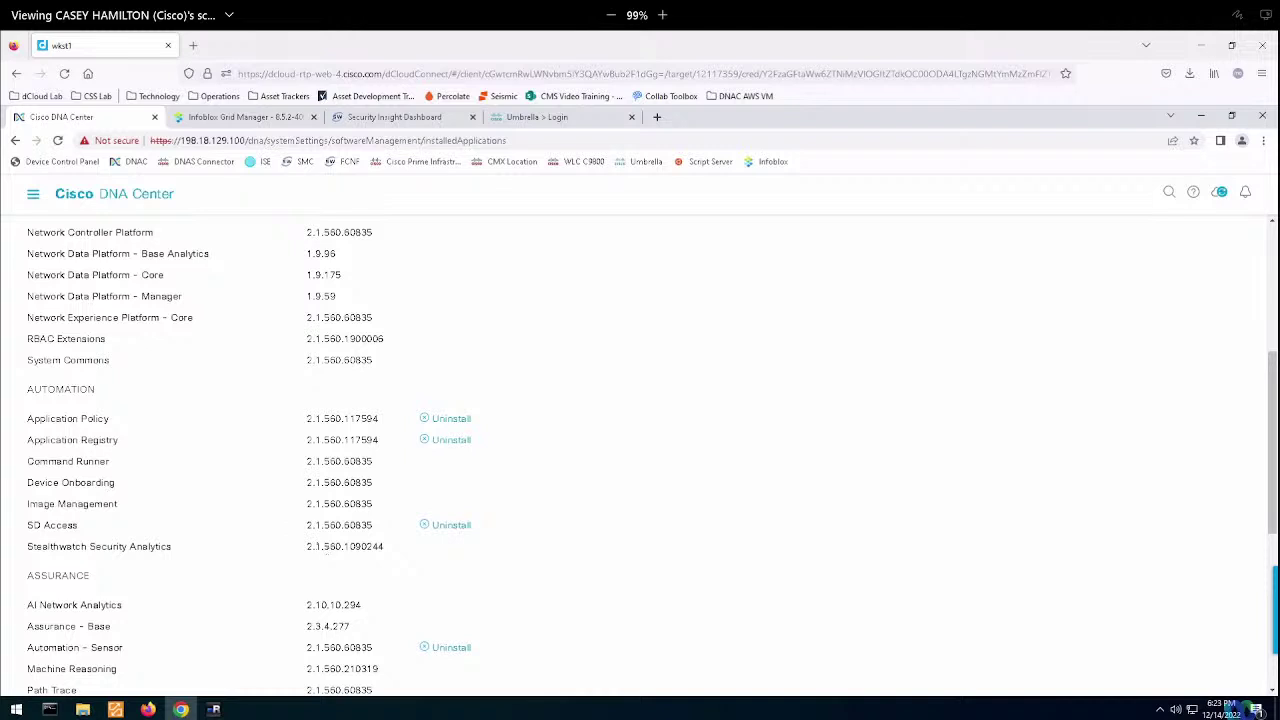
Go to the System Settings page.
{"action": "left_click", "coordinate": [33, 196]}
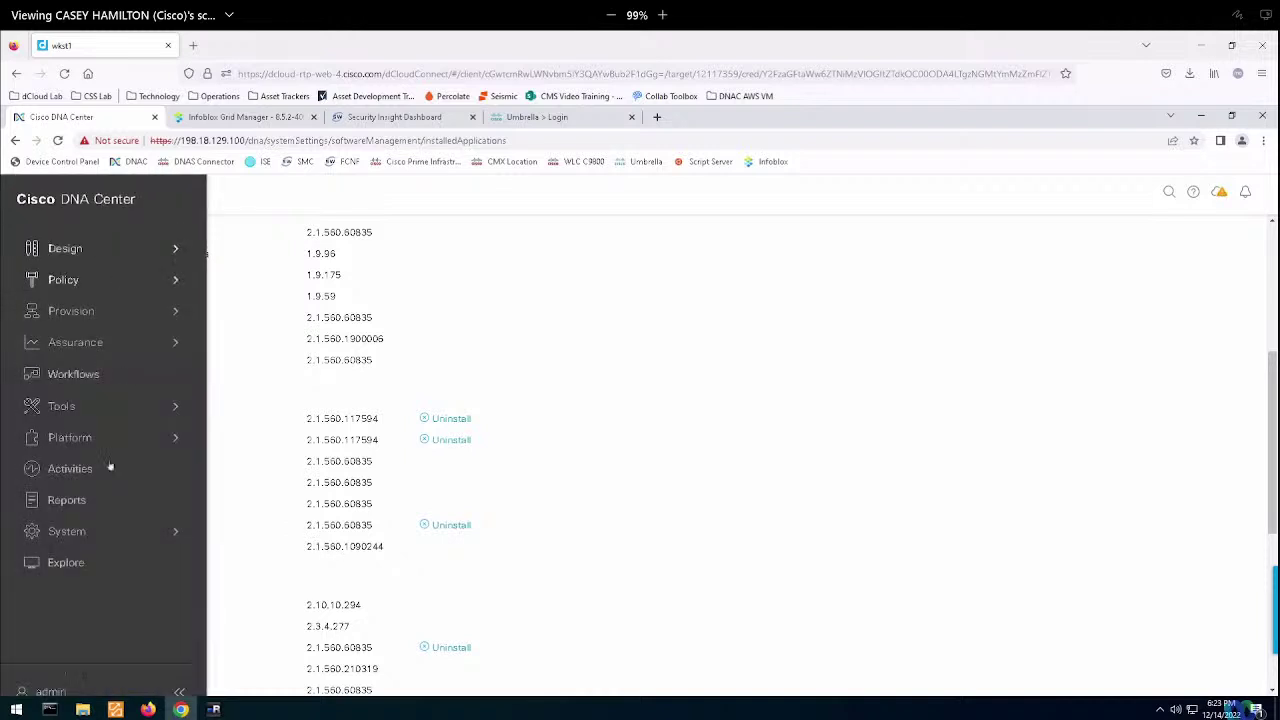
{"action": "left_click", "coordinate": [67, 531]}
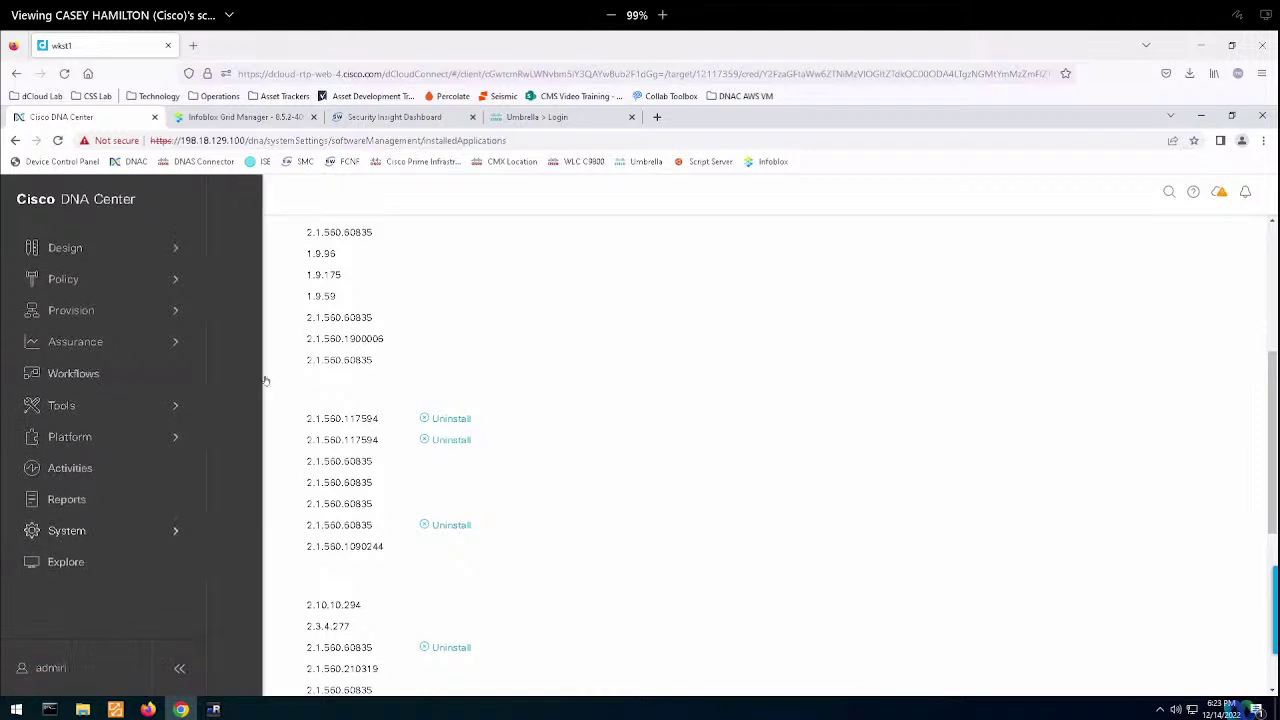
{"action": "left_click", "coordinate": [262, 279]}
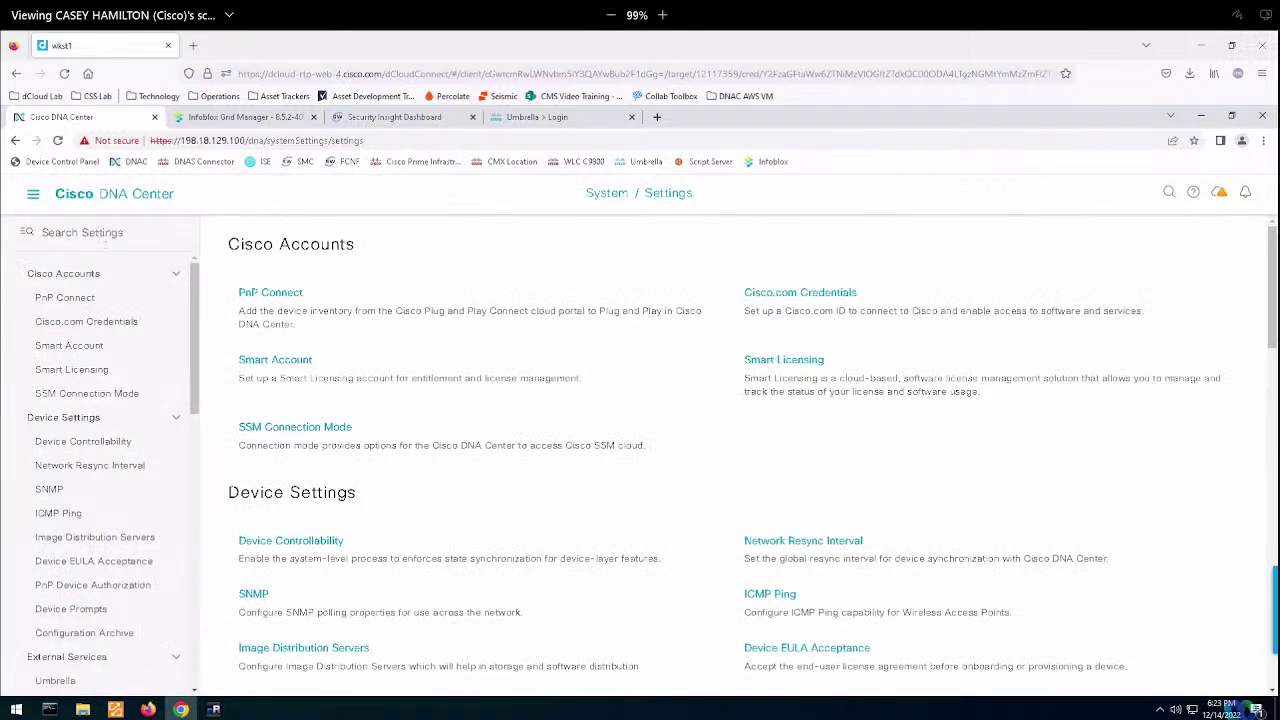
Search settings for 'stealth', view the Stealthwatch integration form, then switch to the Security Insight Dashboard.
{"action": "left_click", "coordinate": [103, 233]}
{"action": "type", "text": "stealth"}
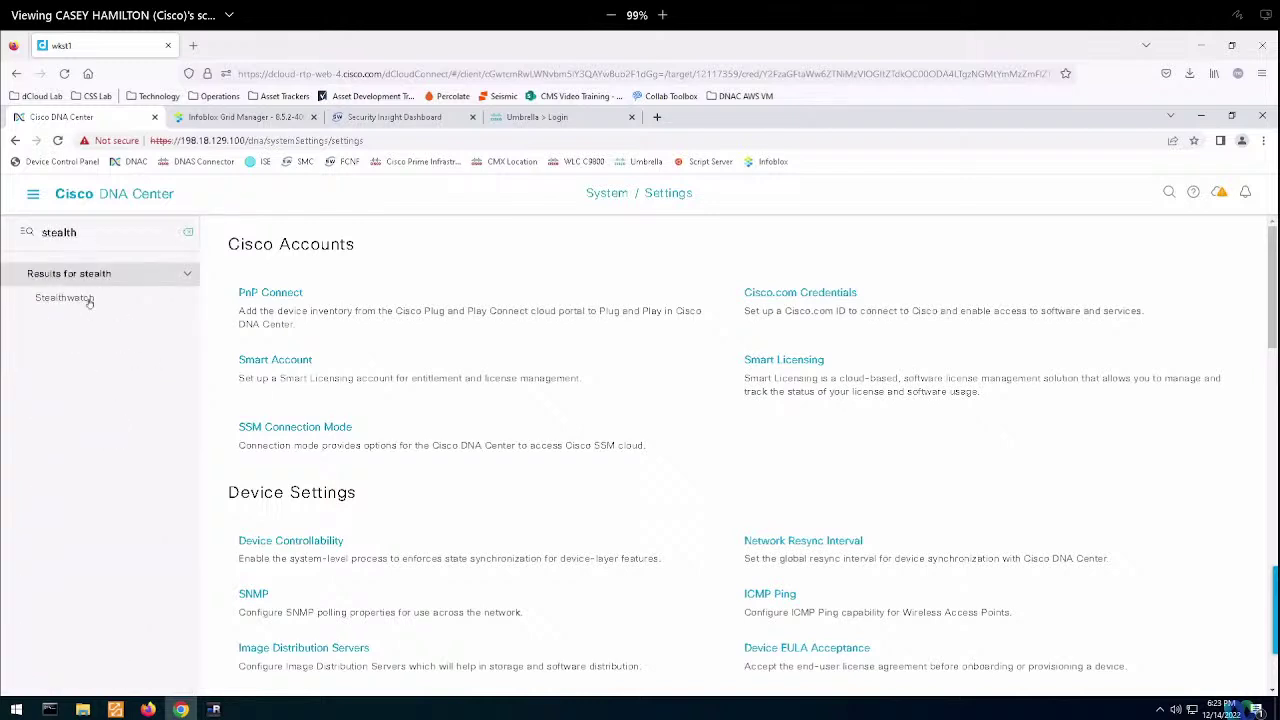
{"action": "left_click", "coordinate": [90, 300]}
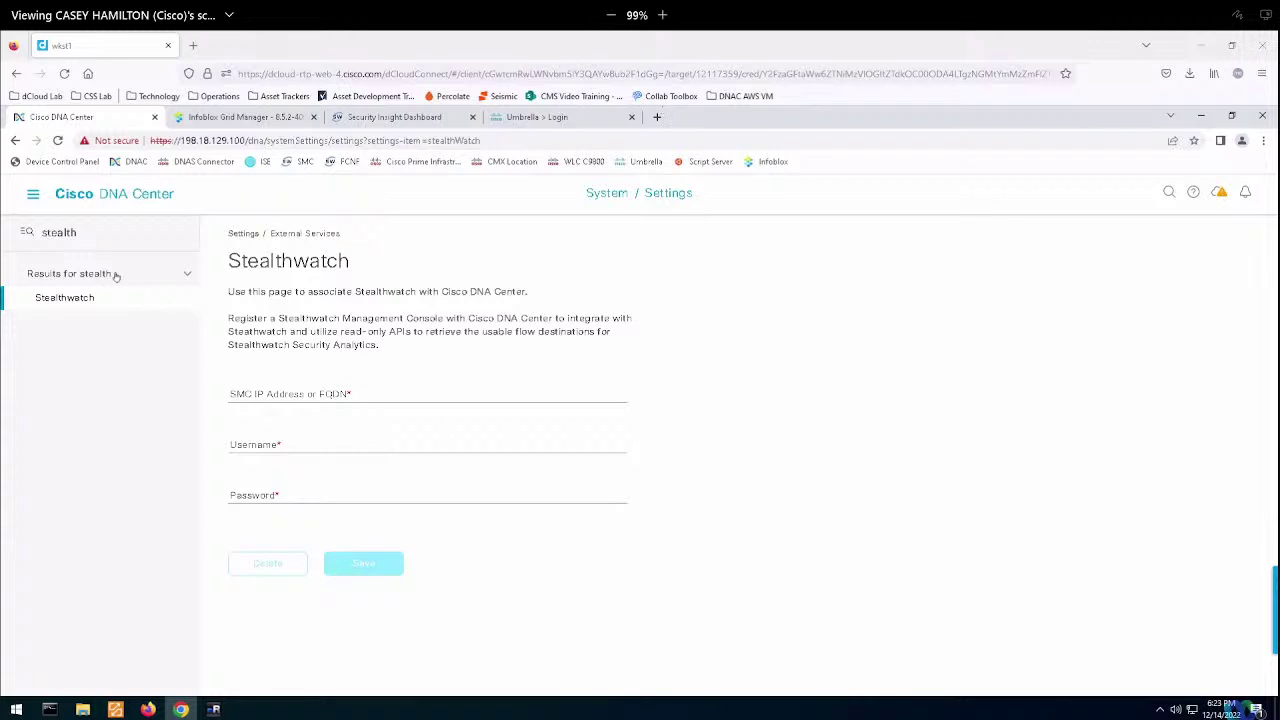
{"action": "left_click", "coordinate": [397, 119]}
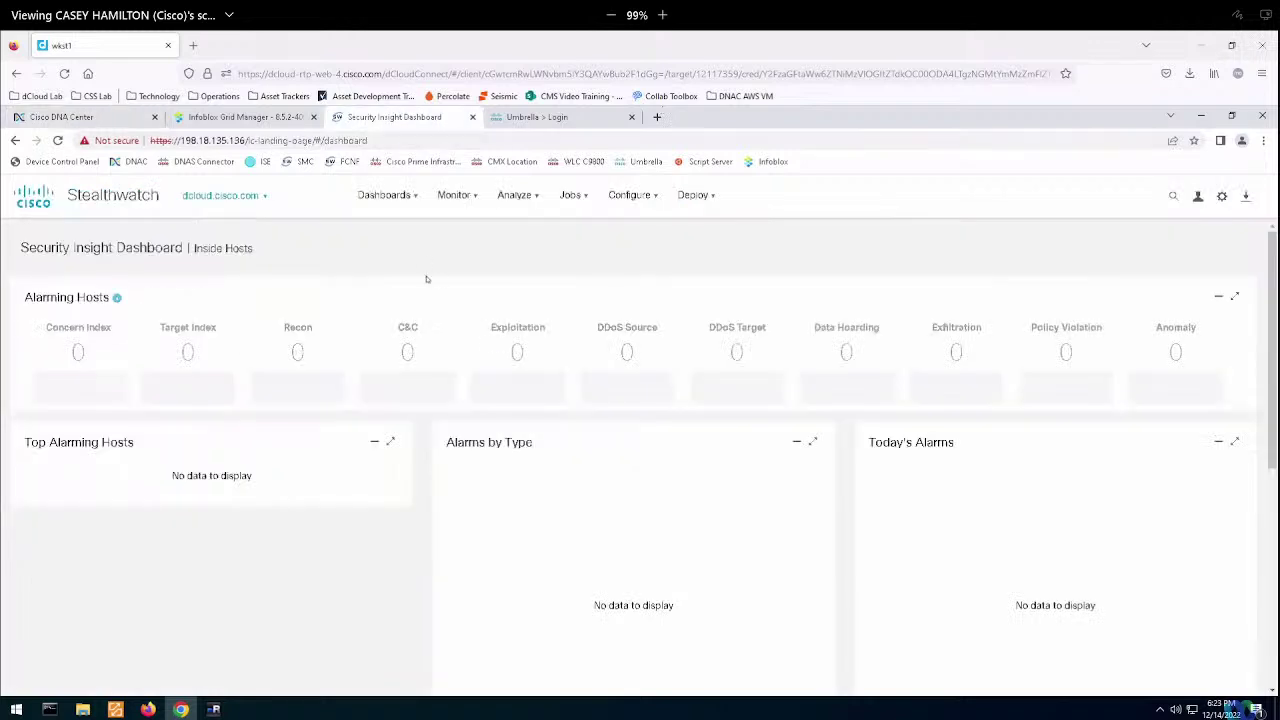
Confirm the Stealthwatch Configure > Exporters list is empty, then return to DNA Center's Stealthwatch settings.
{"action": "left_click", "coordinate": [26, 200]}
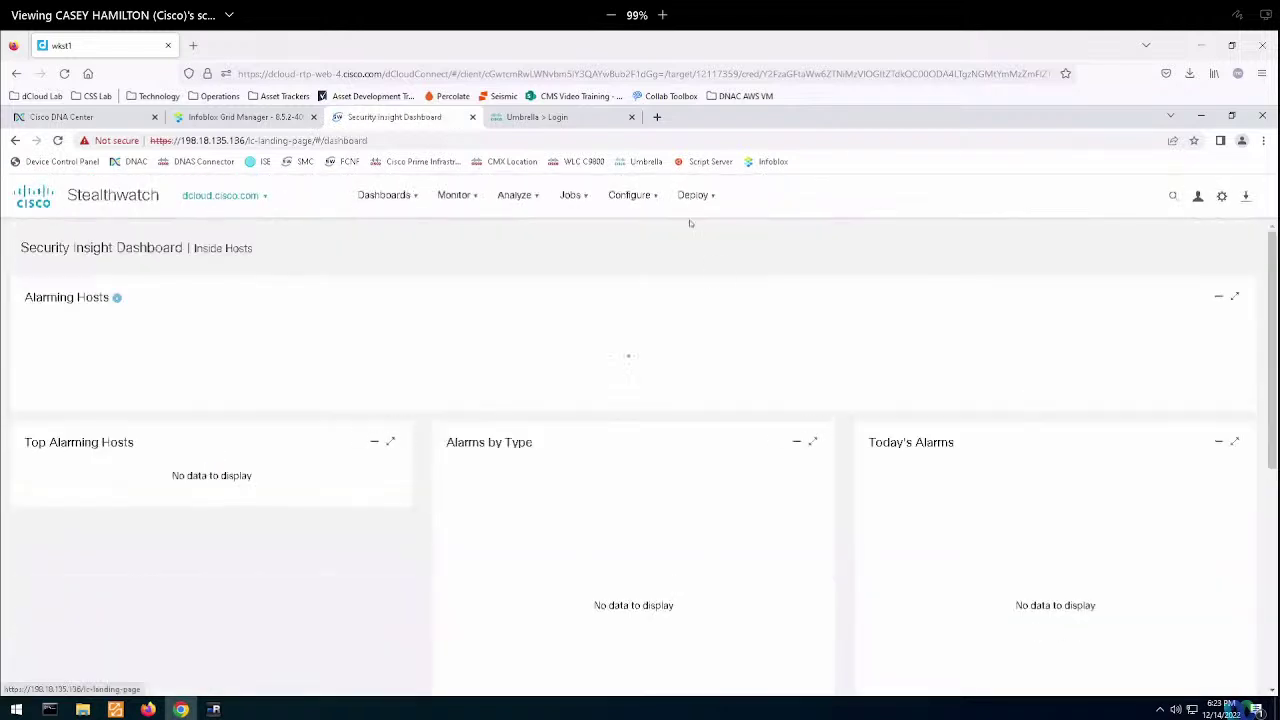
{"action": "mouse_move", "coordinate": [643, 205]}
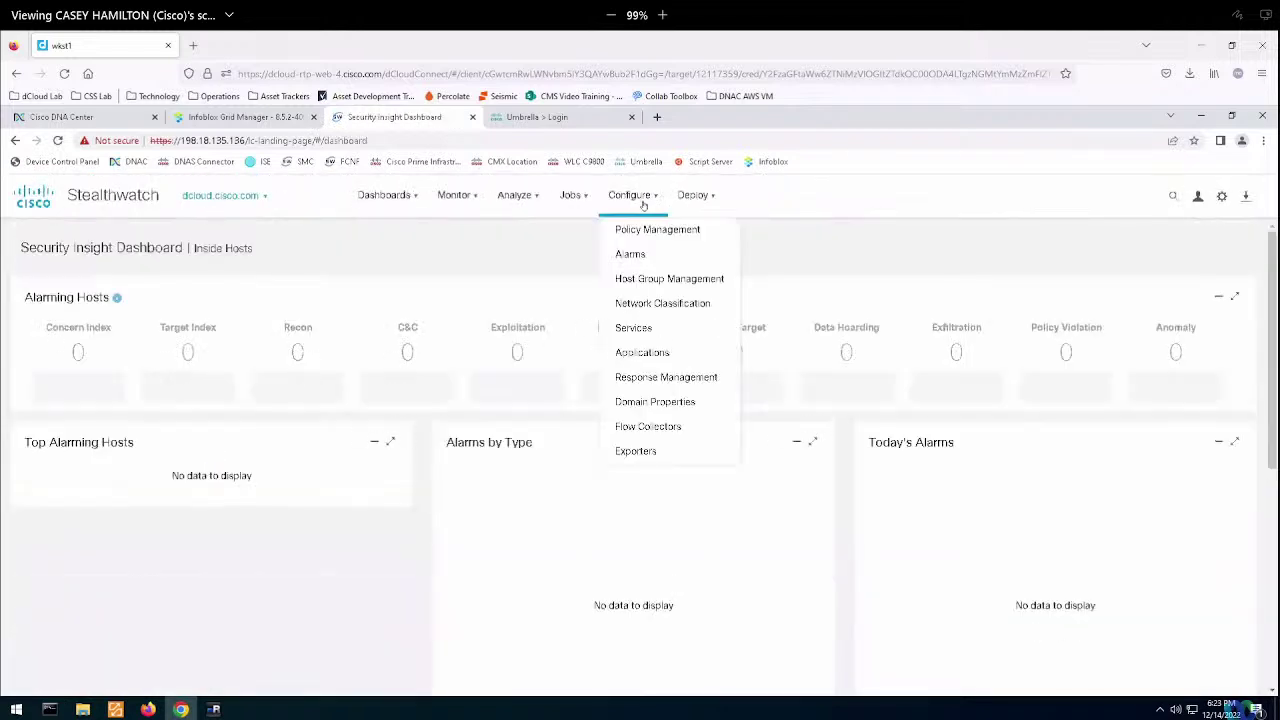
{"action": "left_click", "coordinate": [658, 454]}
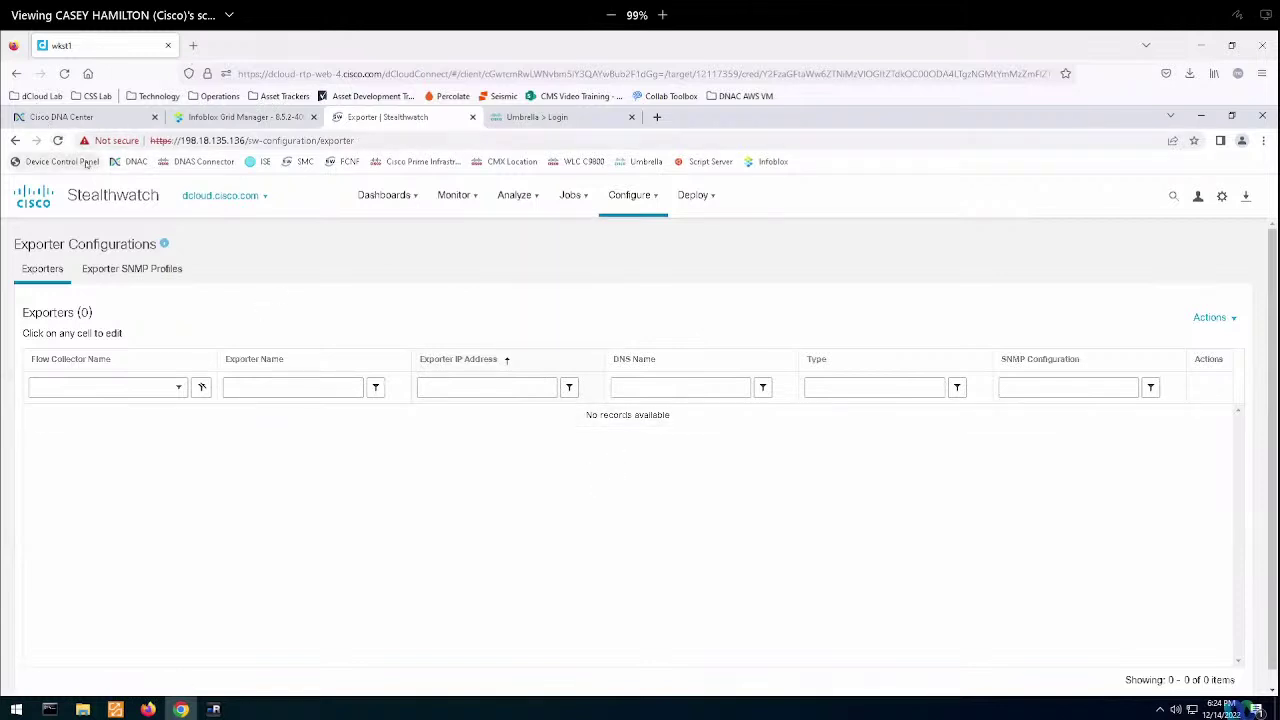
{"action": "left_click", "coordinate": [92, 118]}
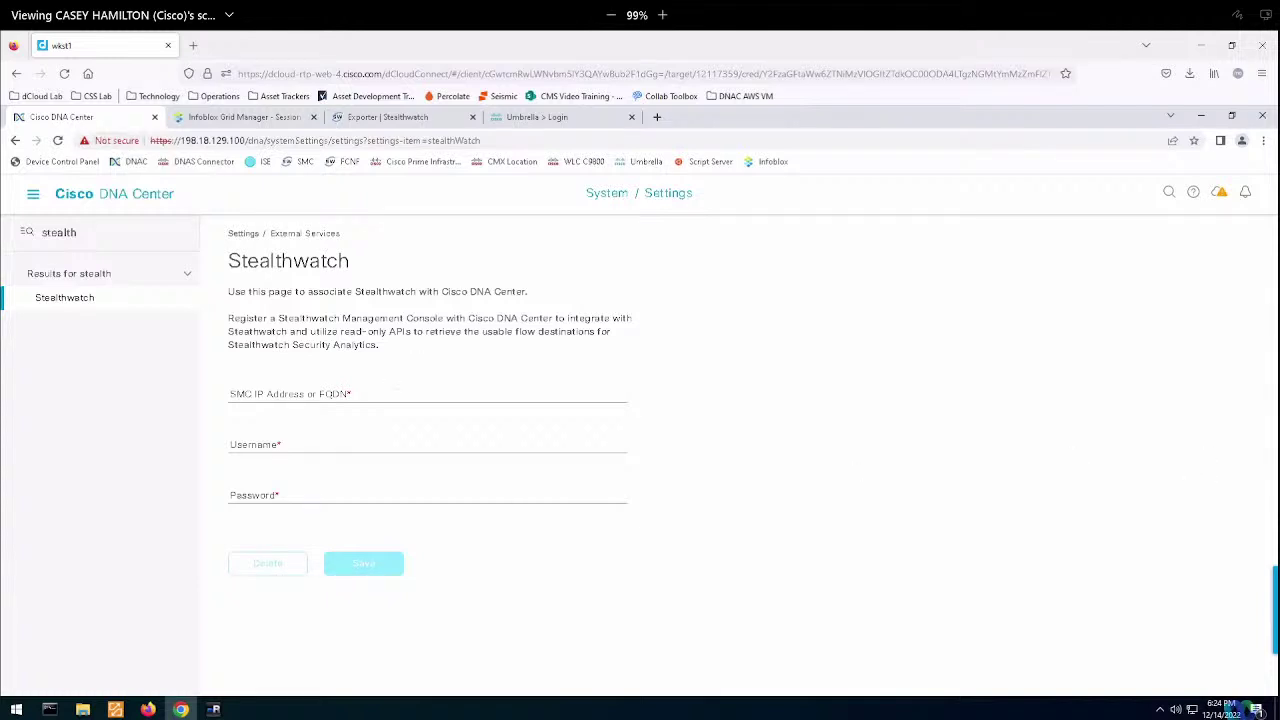
Enter SMC address 198.18.135.136 and username admin, and trust the SMC certificate.
{"action": "left_click", "coordinate": [428, 393]}
{"action": "type", "text": "198."}
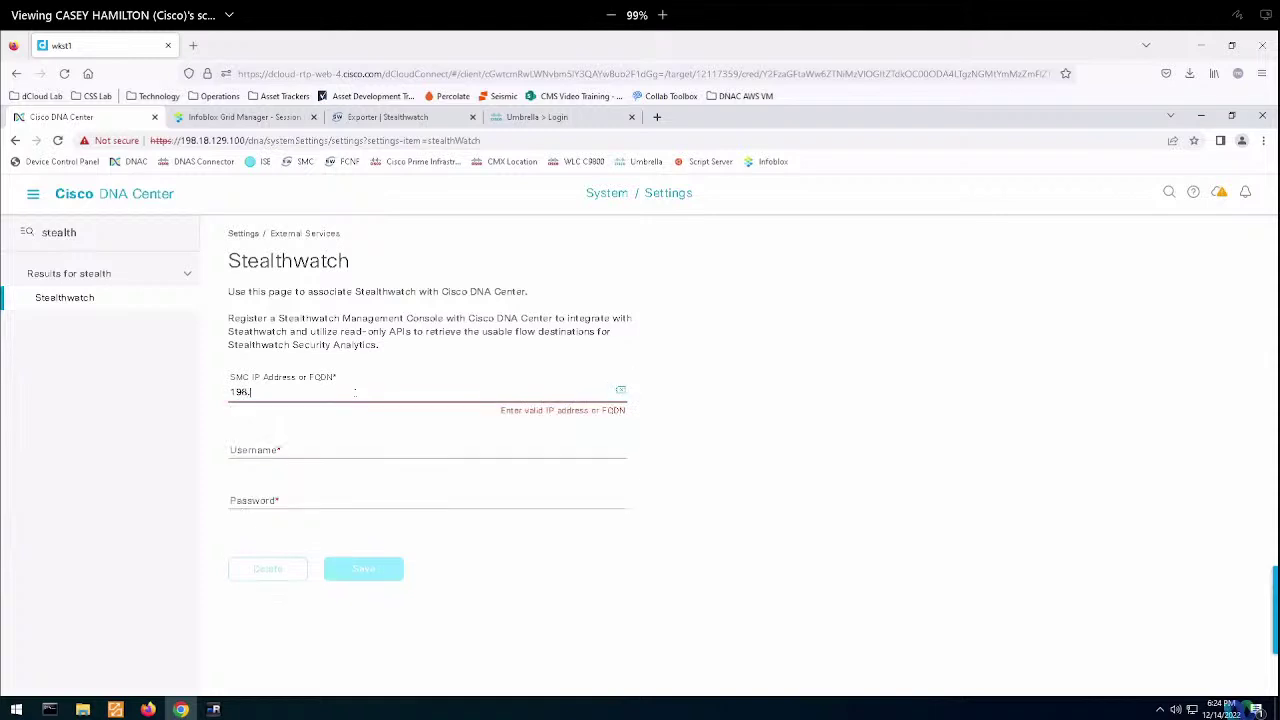
{"action": "type", "text": "18.135.138"}
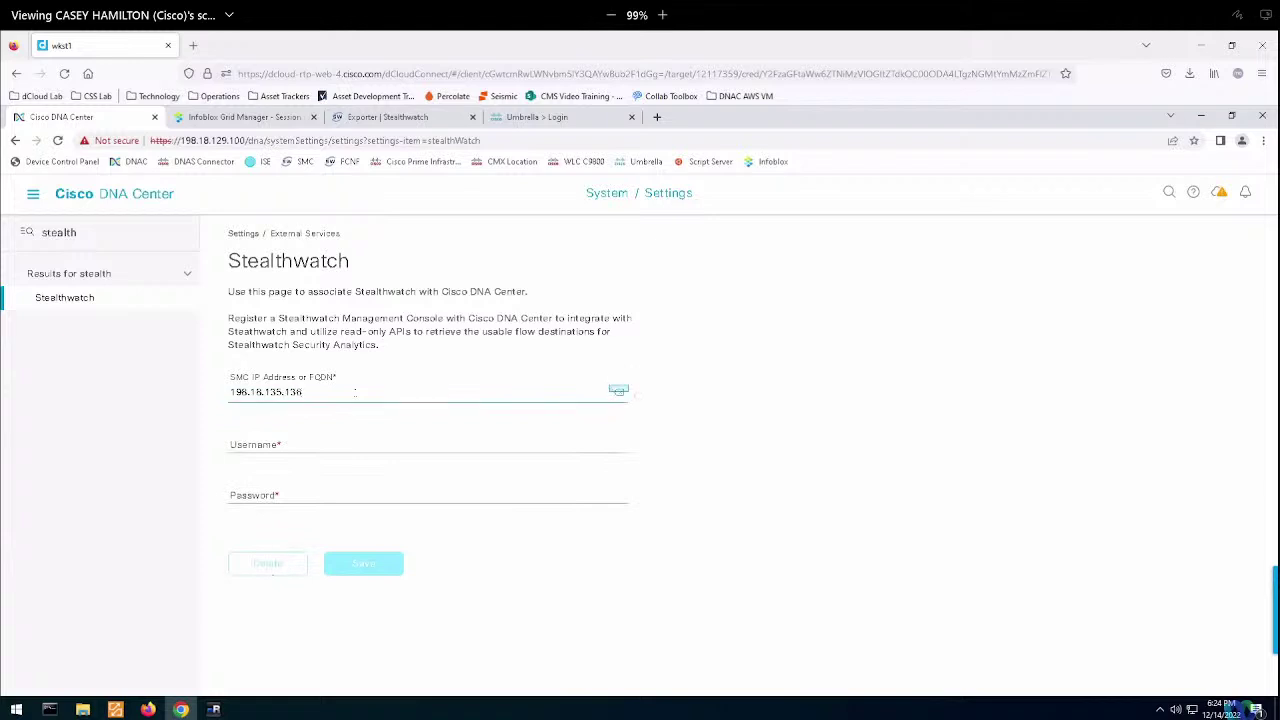
{"action": "left_click", "coordinate": [428, 443]}
{"action": "type", "text": "admin"}
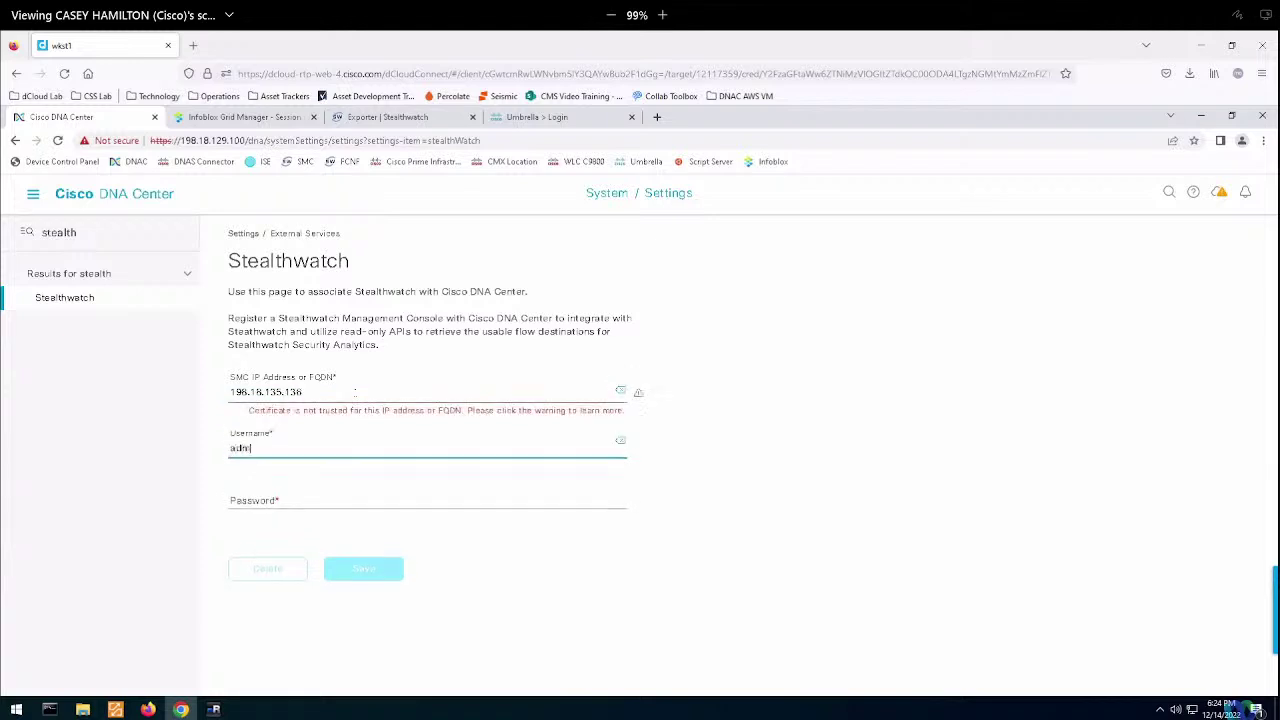
{"action": "left_click", "coordinate": [638, 393]}
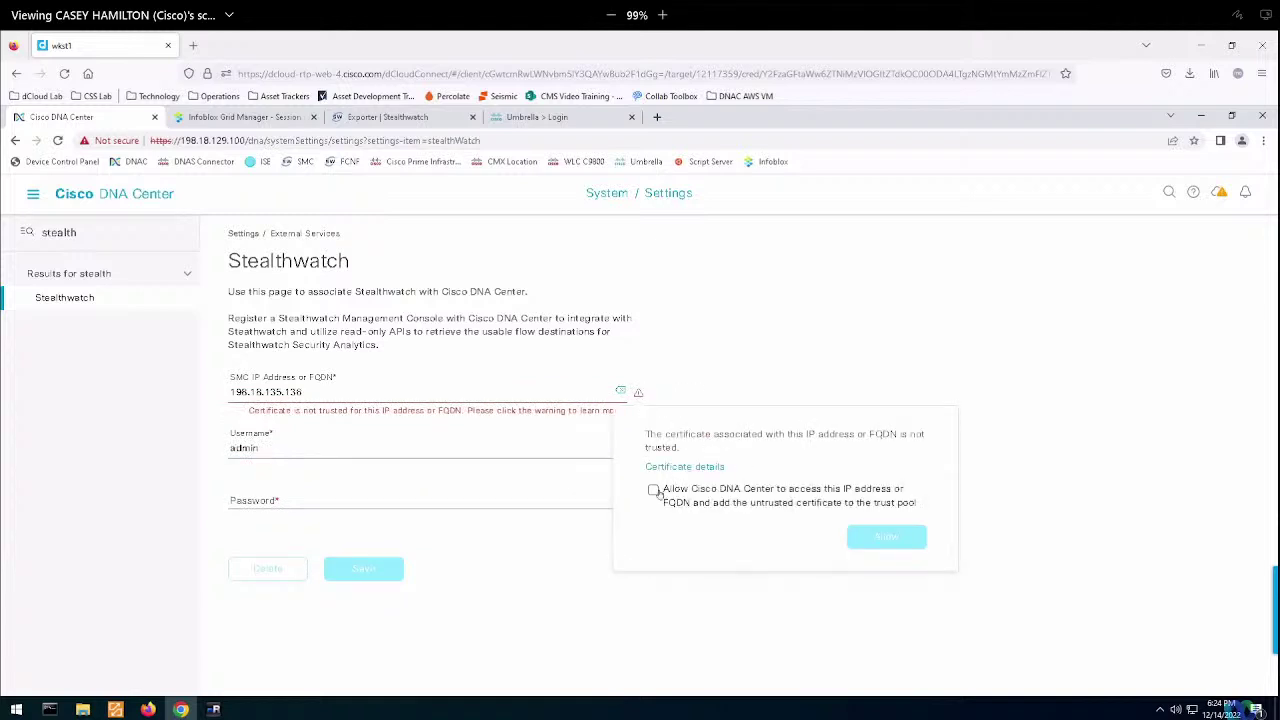
{"action": "left_click", "coordinate": [653, 490]}
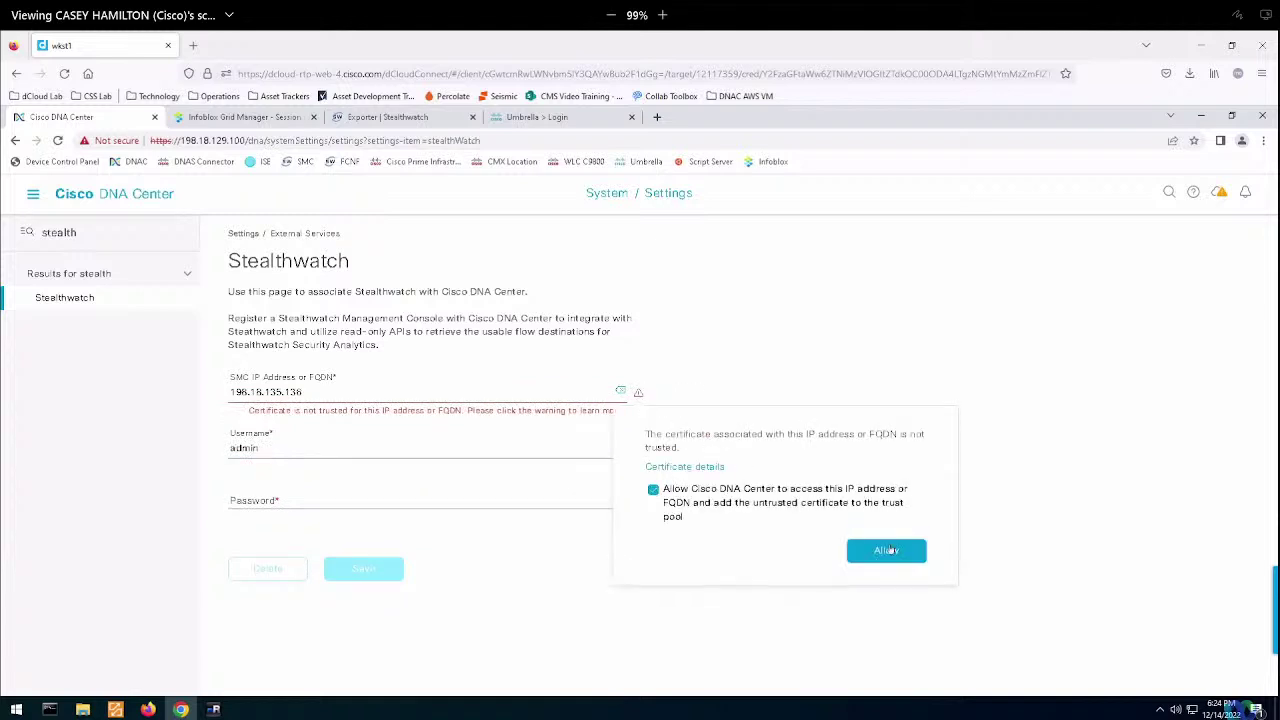
{"action": "left_click", "coordinate": [886, 537]}
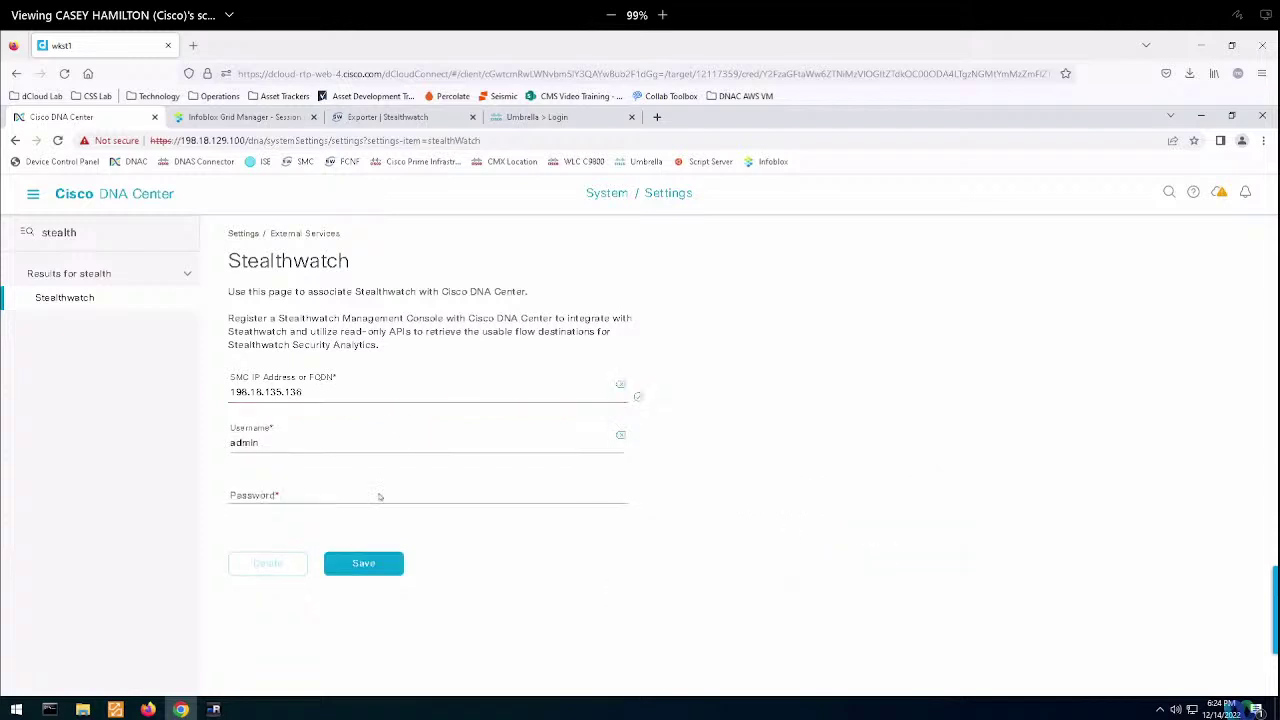
Enter the administrator password and save the Stealthwatch registration.
{"action": "left_click", "coordinate": [418, 470]}
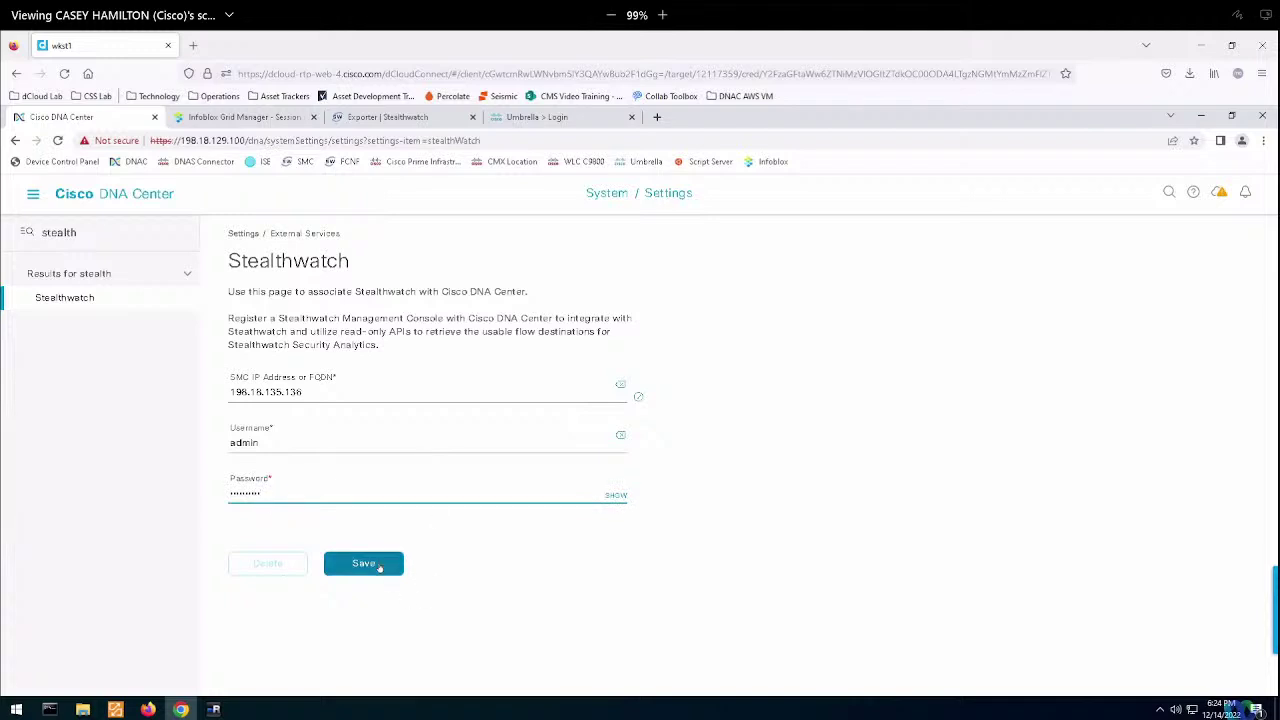
{"action": "left_click", "coordinate": [382, 564]}
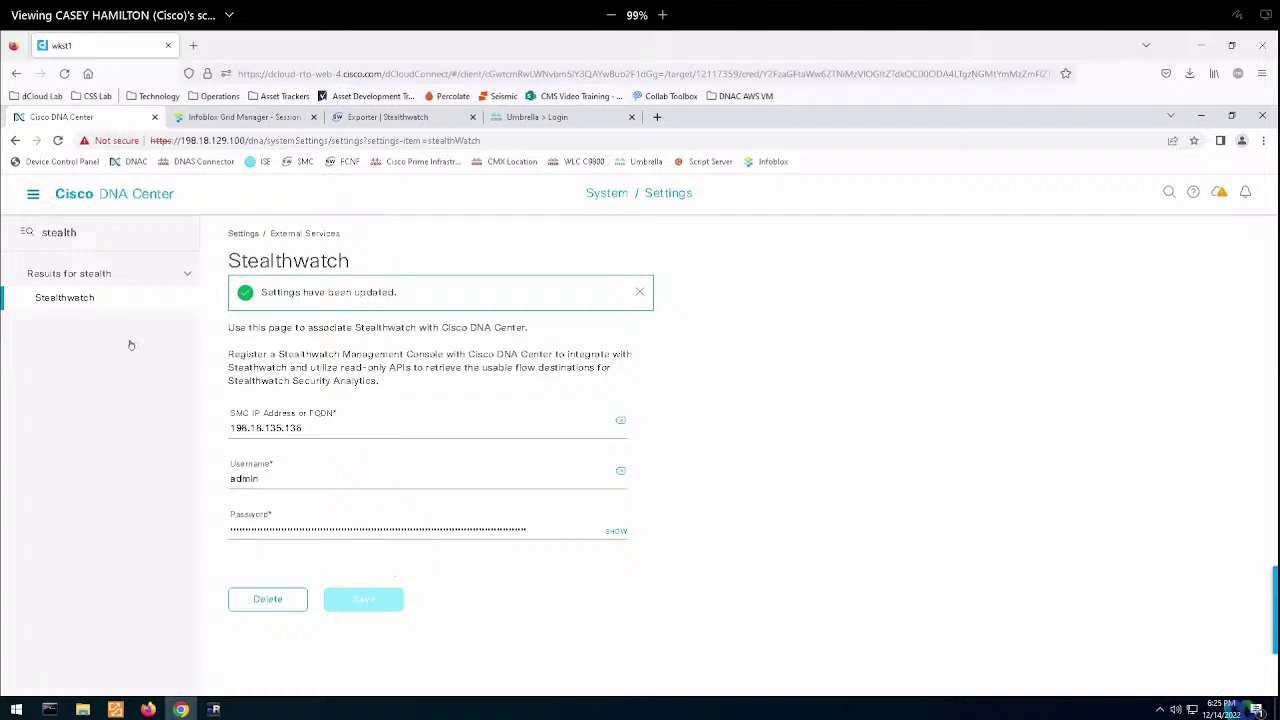
{"action": "left_click", "coordinate": [32, 195]}
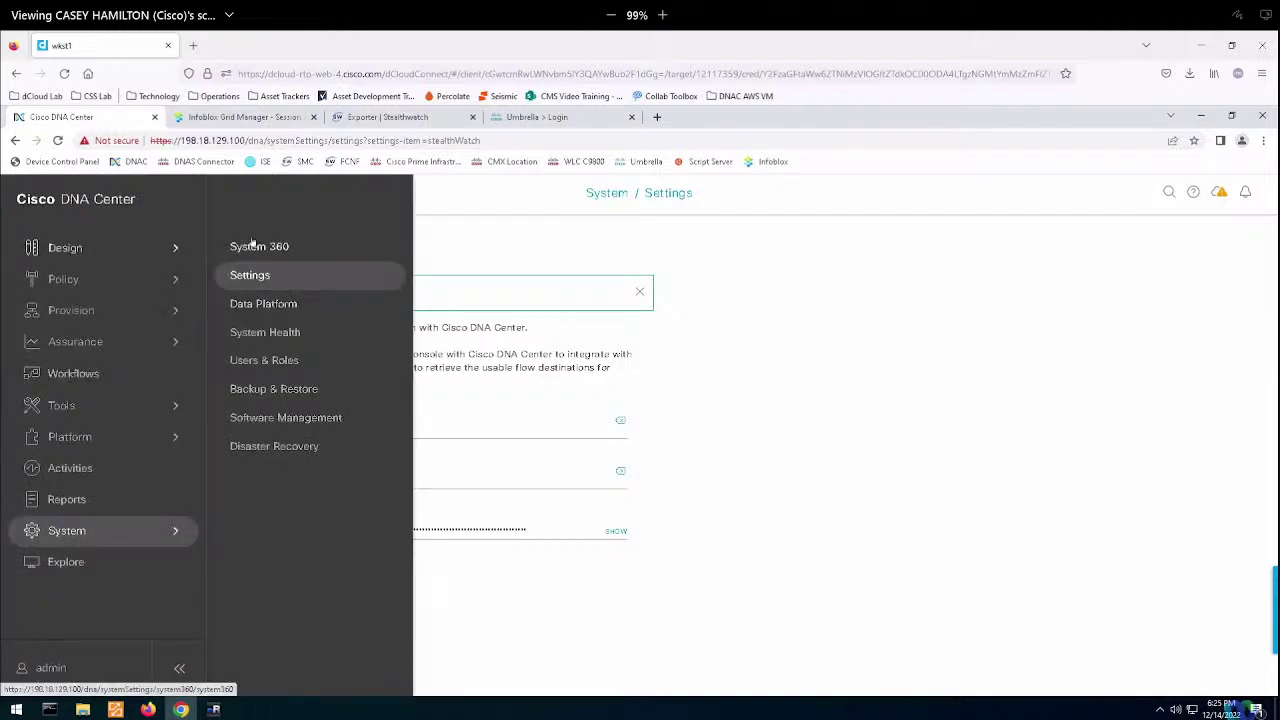
Edit the System 360 dashboard and add the Stealthwatch status dashlet.
{"action": "left_click", "coordinate": [252, 248]}
{"action": "scroll", "coordinate": [817, 411], "scroll_direction": "down", "scroll_amount": 4}
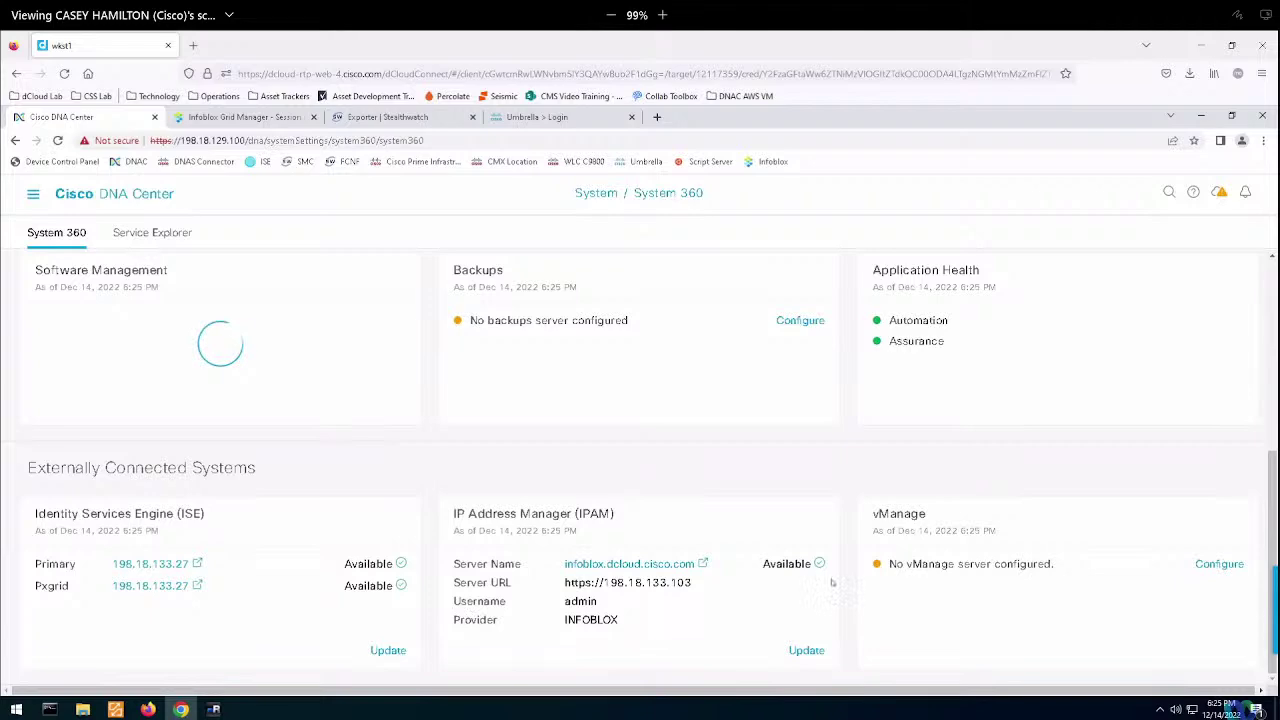
{"action": "scroll", "coordinate": [678, 549], "scroll_direction": "up", "scroll_amount": 4}
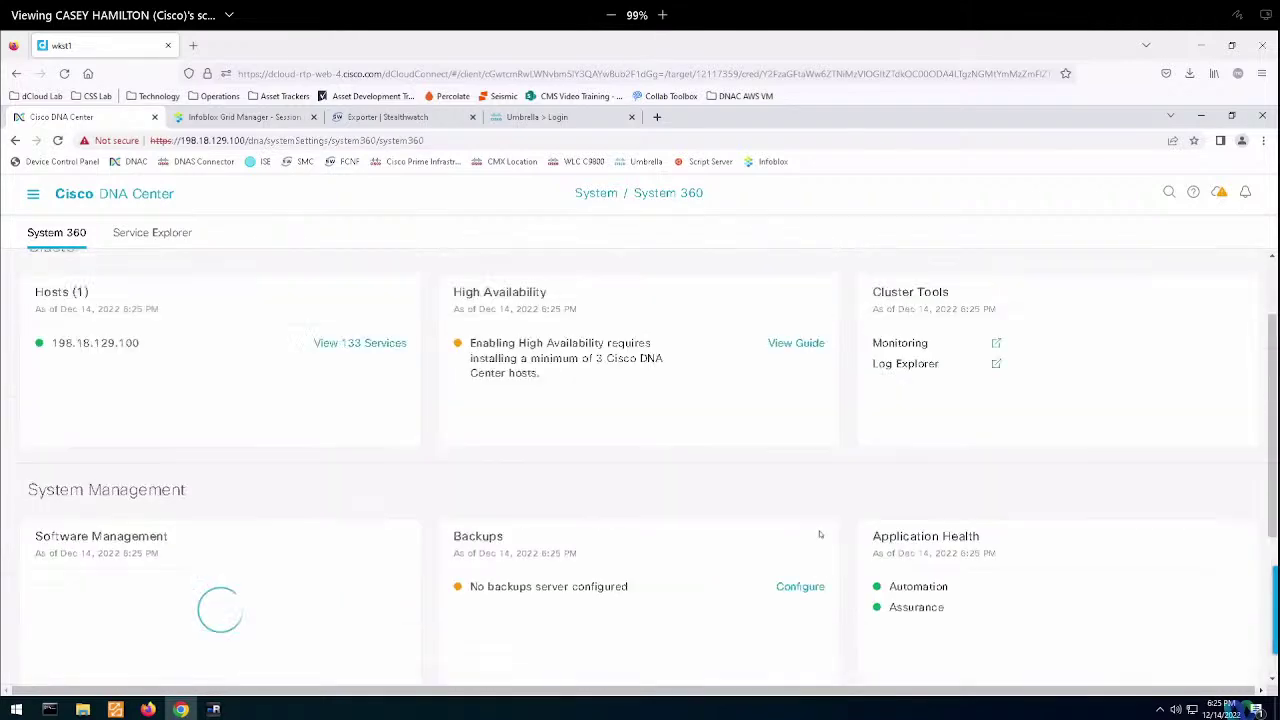
{"action": "left_click", "coordinate": [1197, 286]}
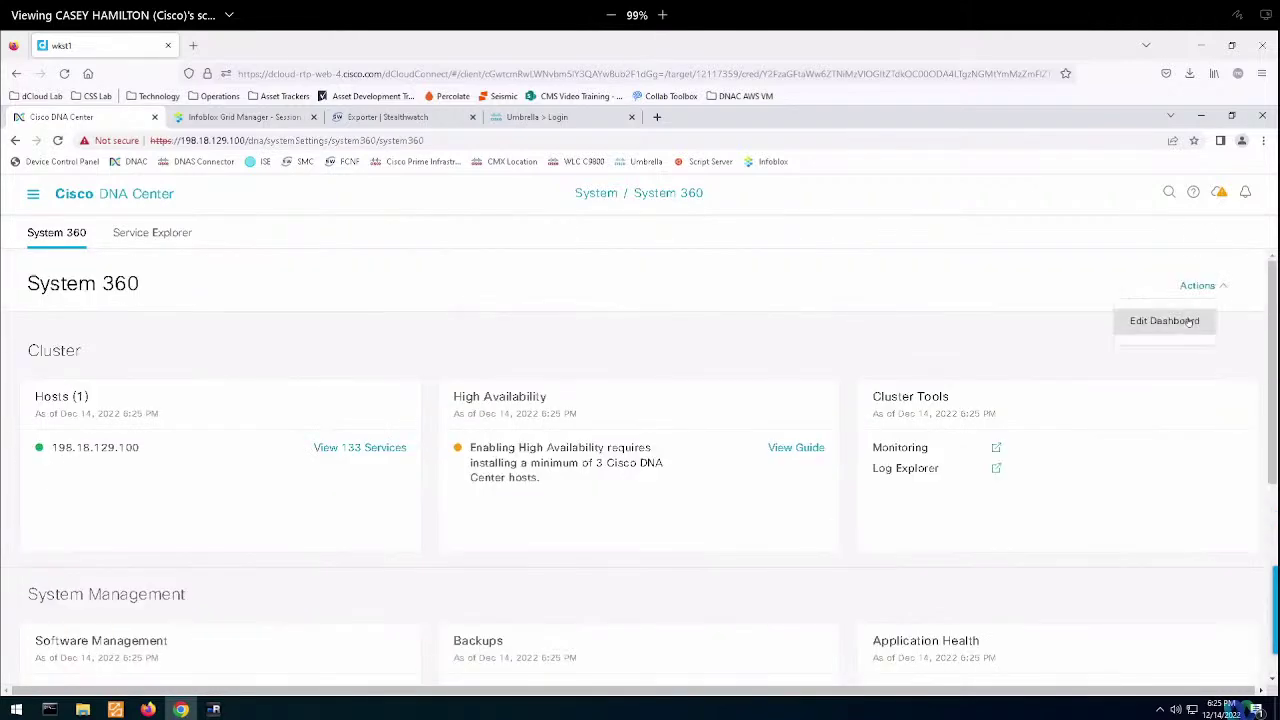
{"action": "left_click", "coordinate": [1195, 322]}
{"action": "left_click", "coordinate": [1201, 320]}
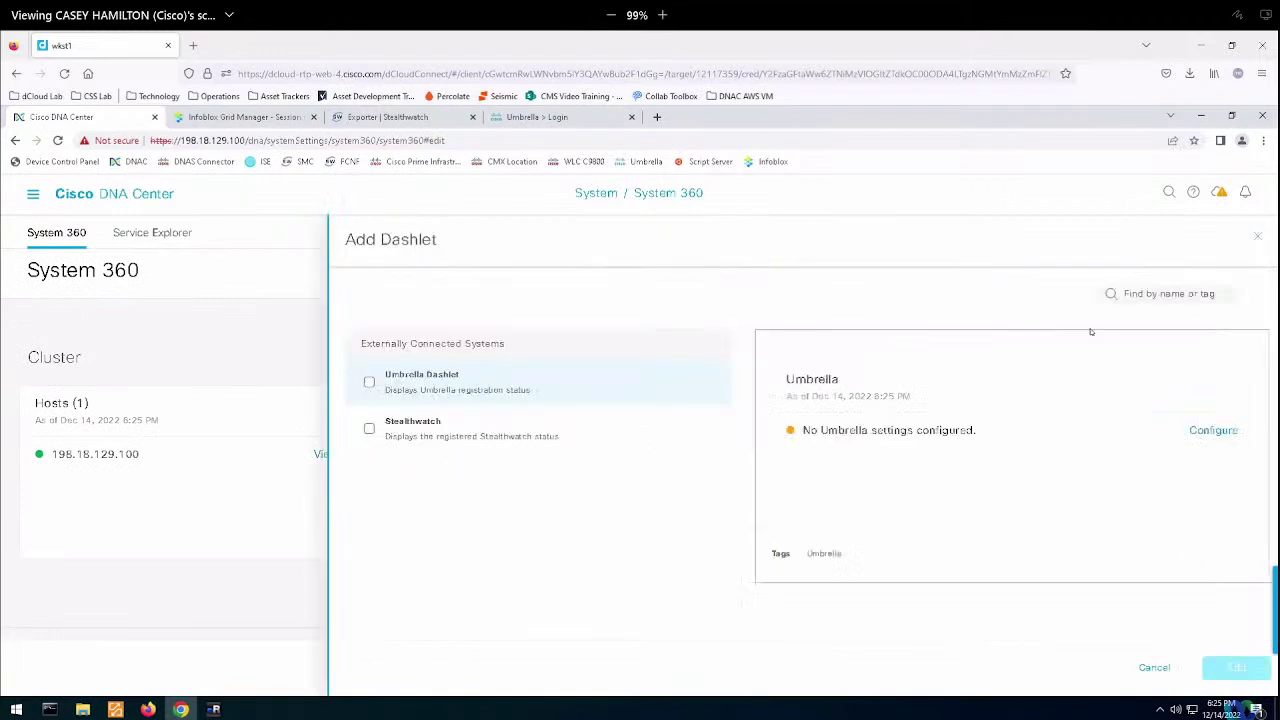
{"action": "left_click", "coordinate": [361, 431]}
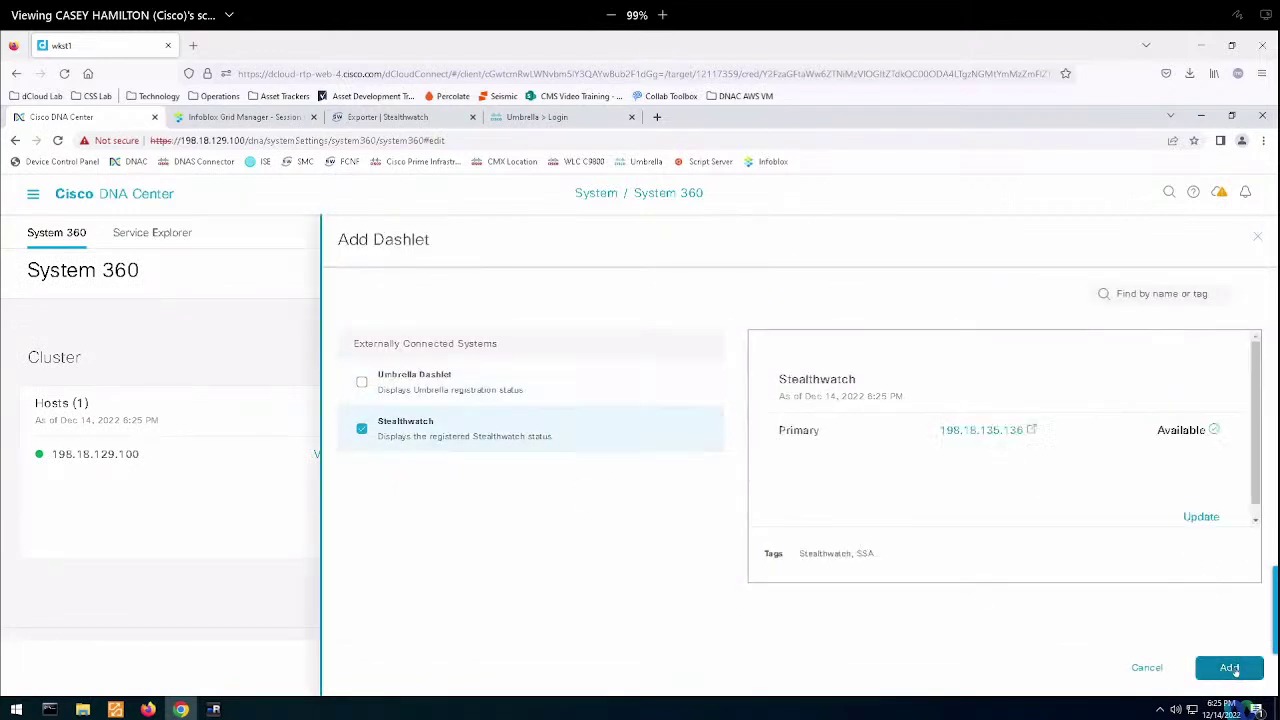
{"action": "left_click", "coordinate": [1229, 668]}
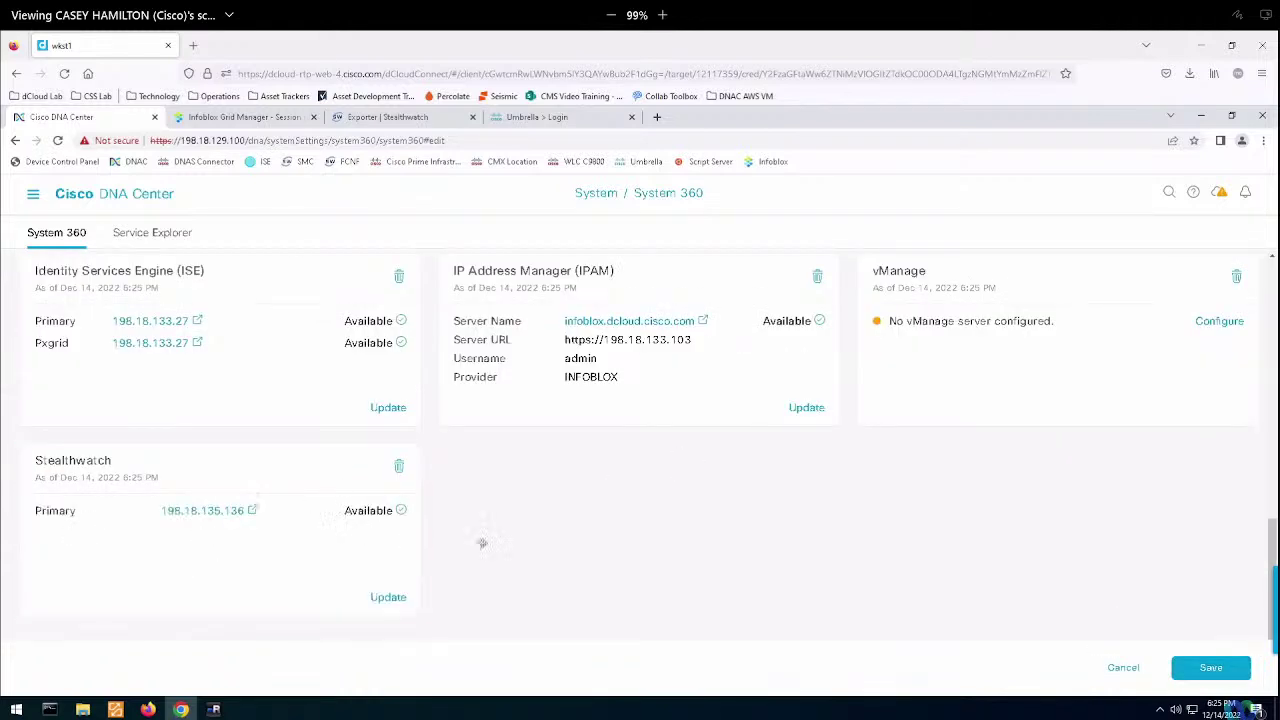
Stay on the dashboard at the leave prompt and save the dashboard edits.
{"action": "left_click", "coordinate": [35, 198]}
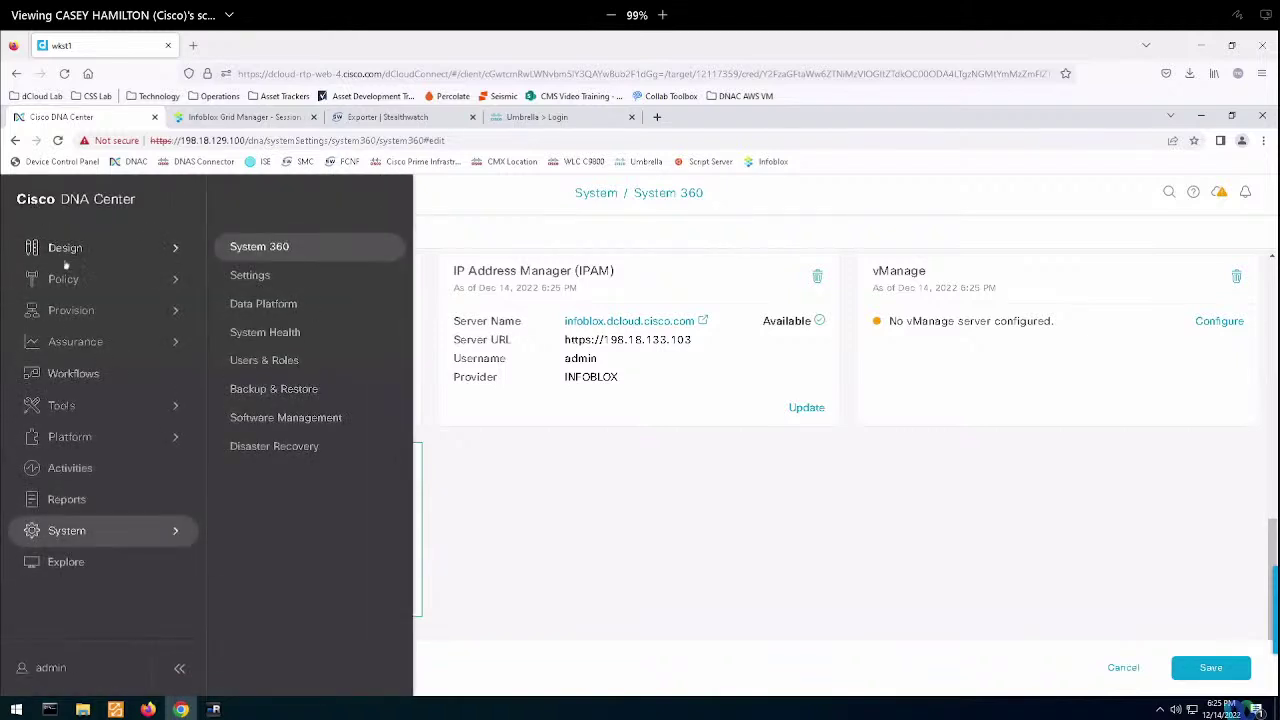
{"action": "mouse_move", "coordinate": [63, 252]}
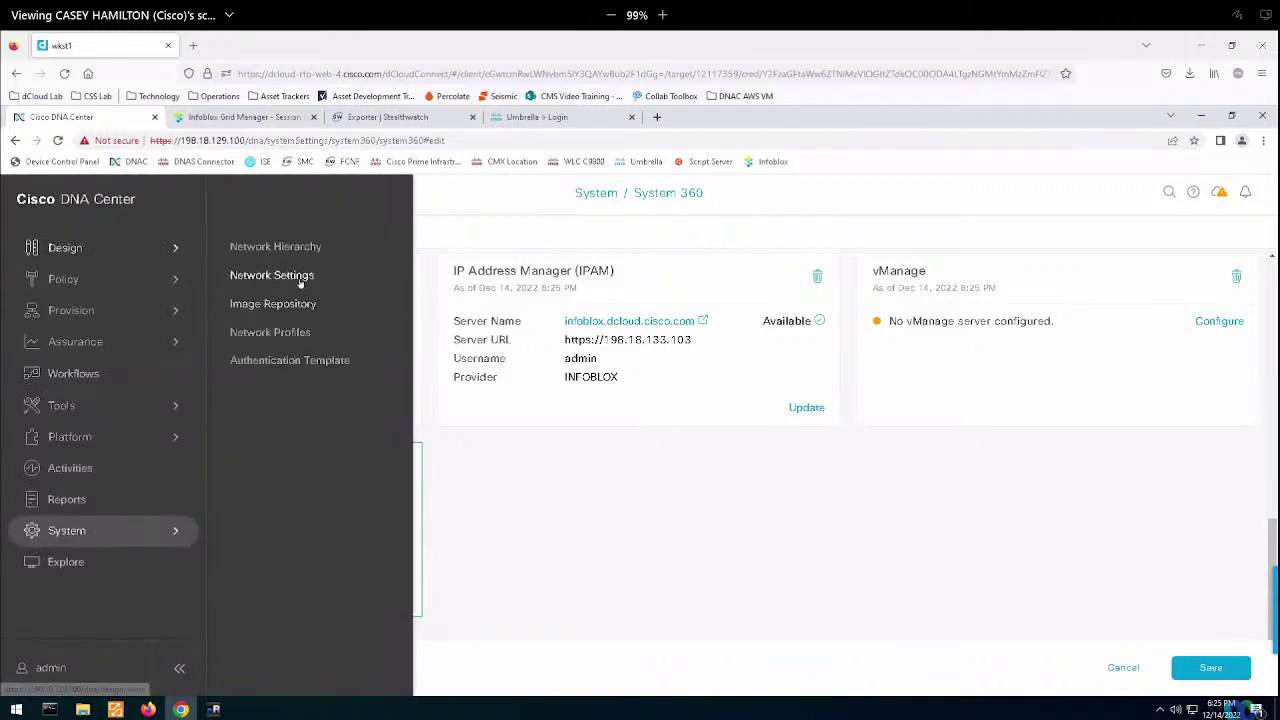
{"action": "left_click", "coordinate": [300, 282]}
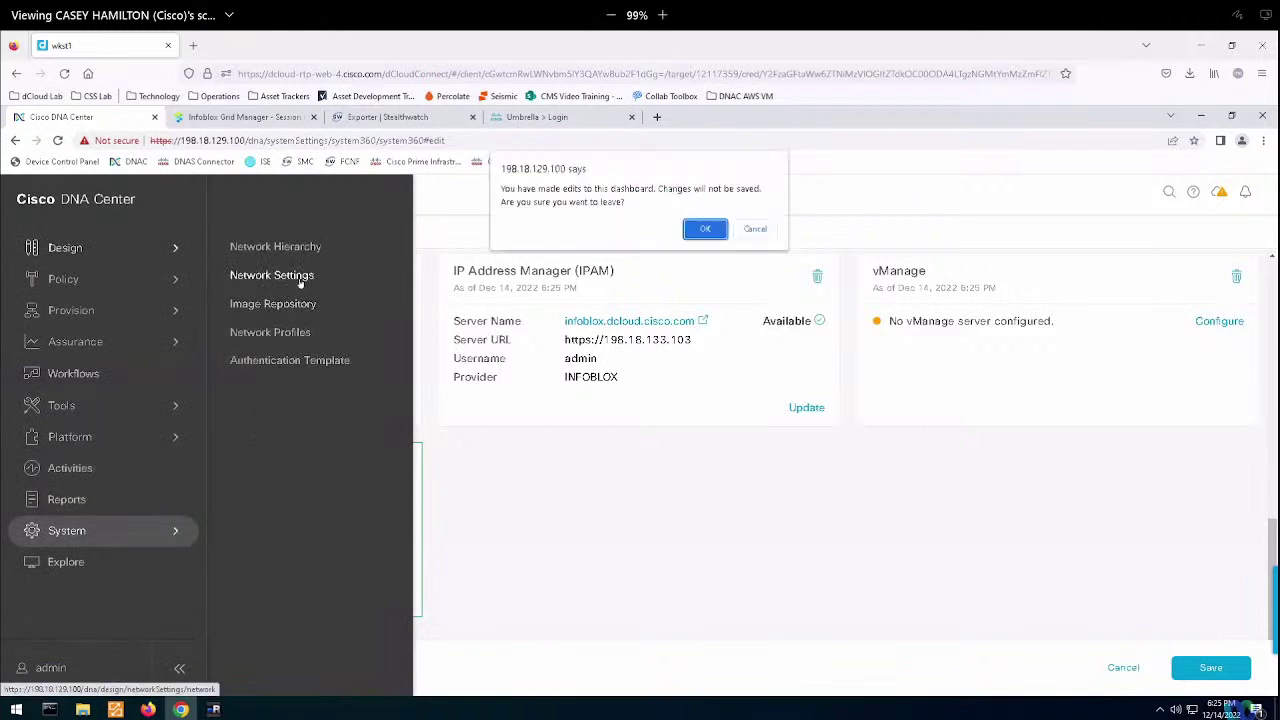
{"action": "left_click", "coordinate": [760, 232]}
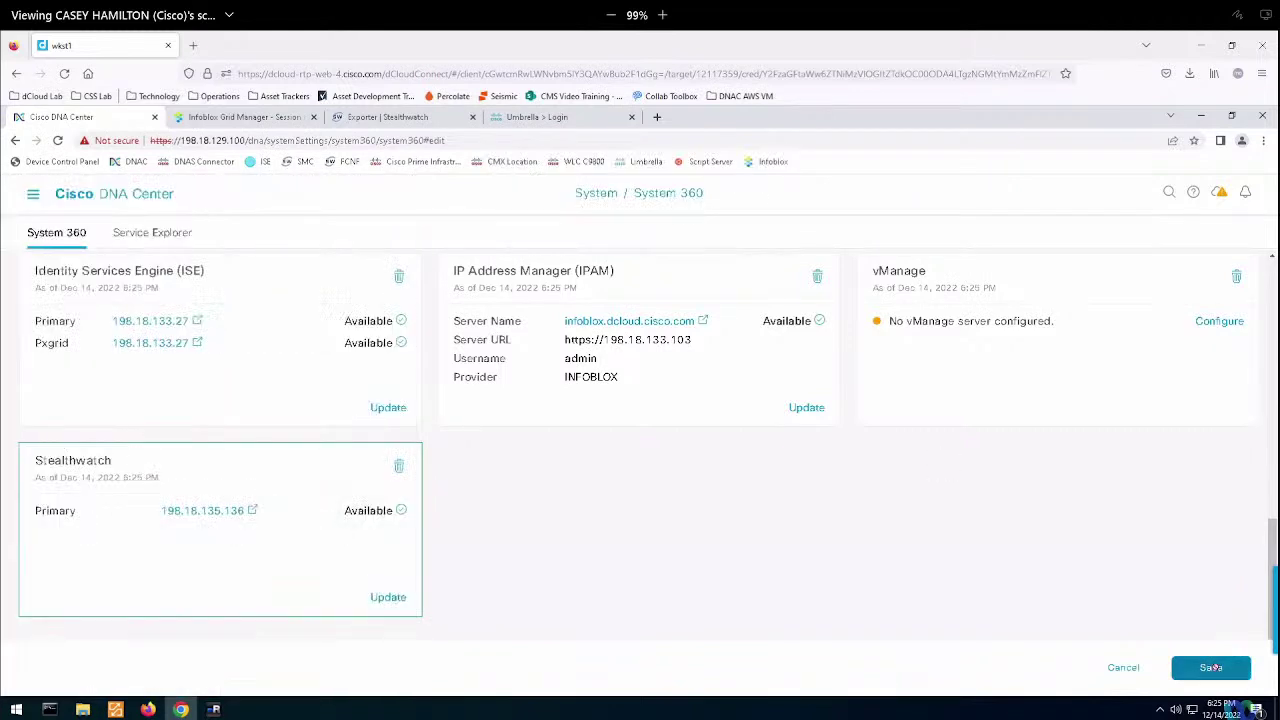
{"action": "left_click", "coordinate": [1211, 667]}
{"action": "left_click", "coordinate": [625, 480]}
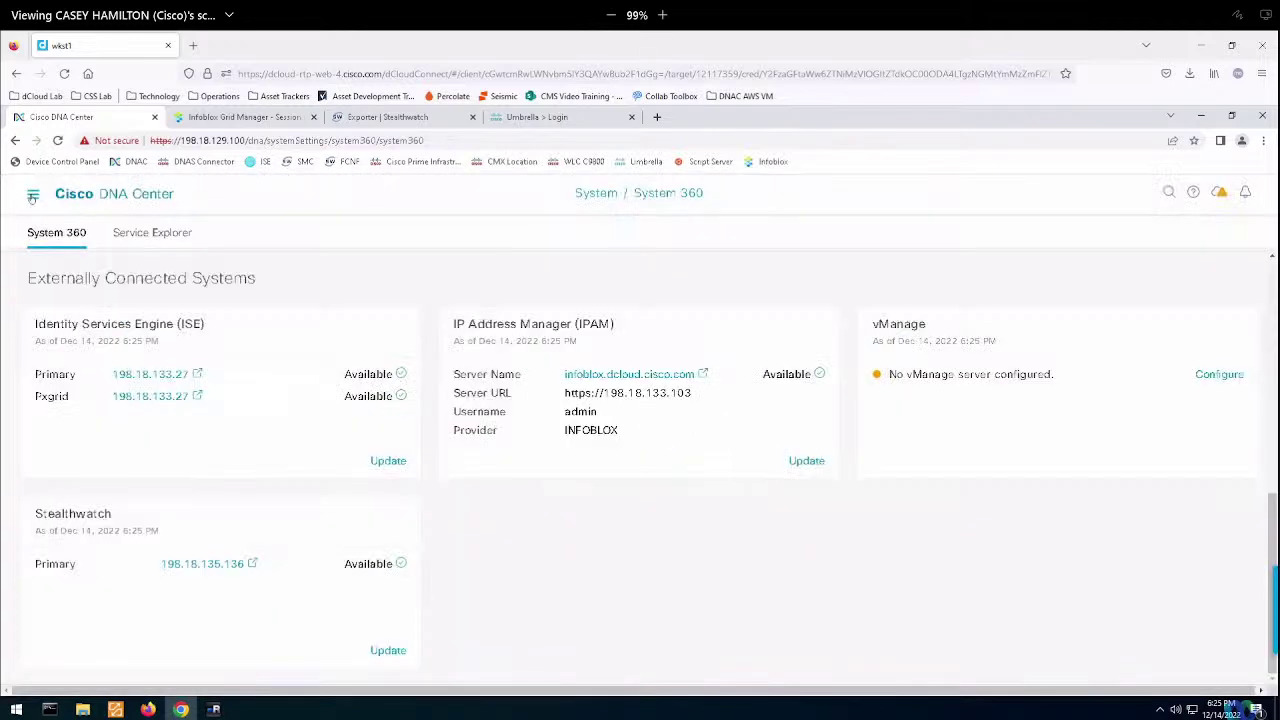
Go to Design > Network Settings and review the server settings.
{"action": "left_click", "coordinate": [32, 196]}
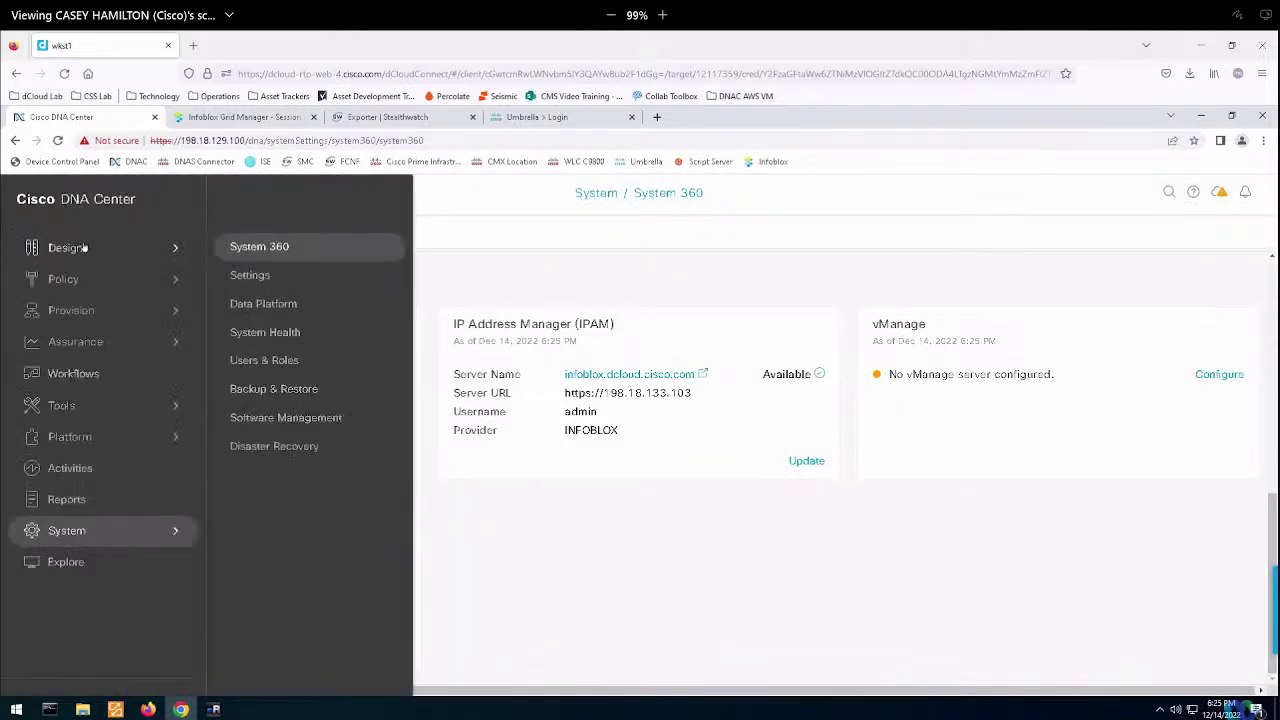
{"action": "mouse_move", "coordinate": [83, 245]}
{"action": "left_click", "coordinate": [270, 279]}
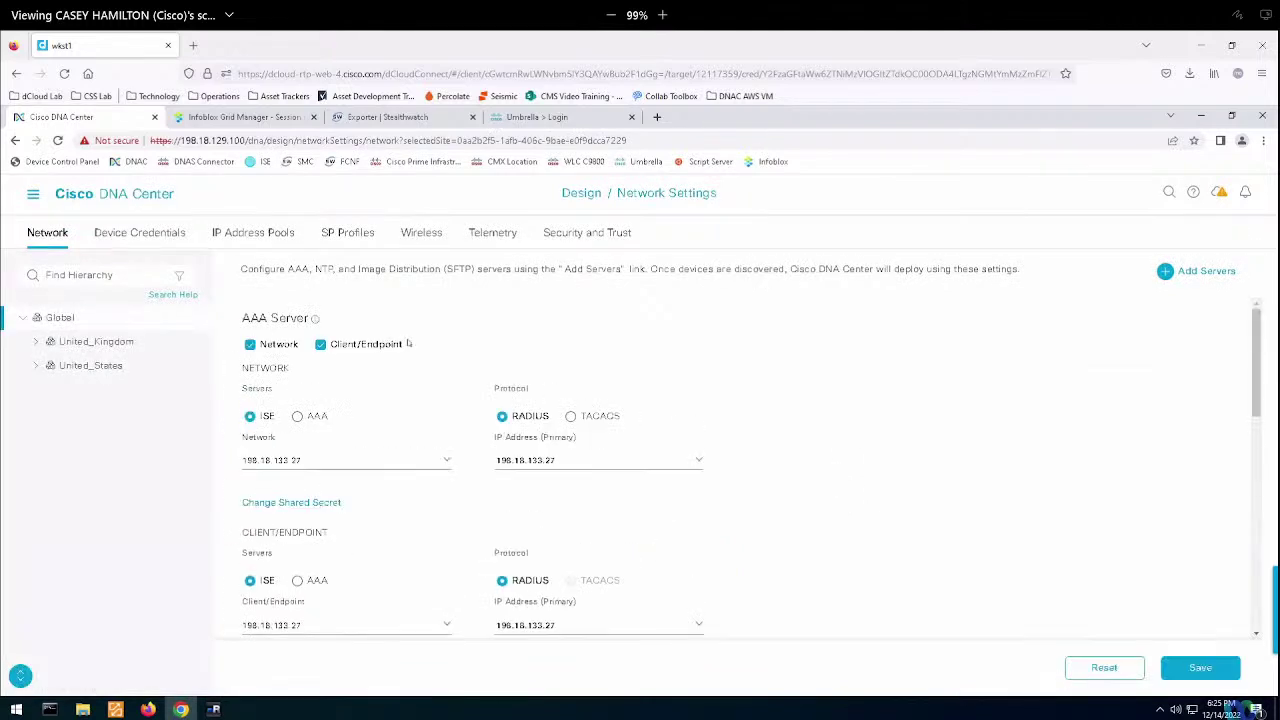
{"action": "scroll", "coordinate": [816, 510], "scroll_direction": "down", "scroll_amount": 2}
{"action": "scroll", "coordinate": [816, 510], "scroll_direction": "down", "scroll_amount": 5}
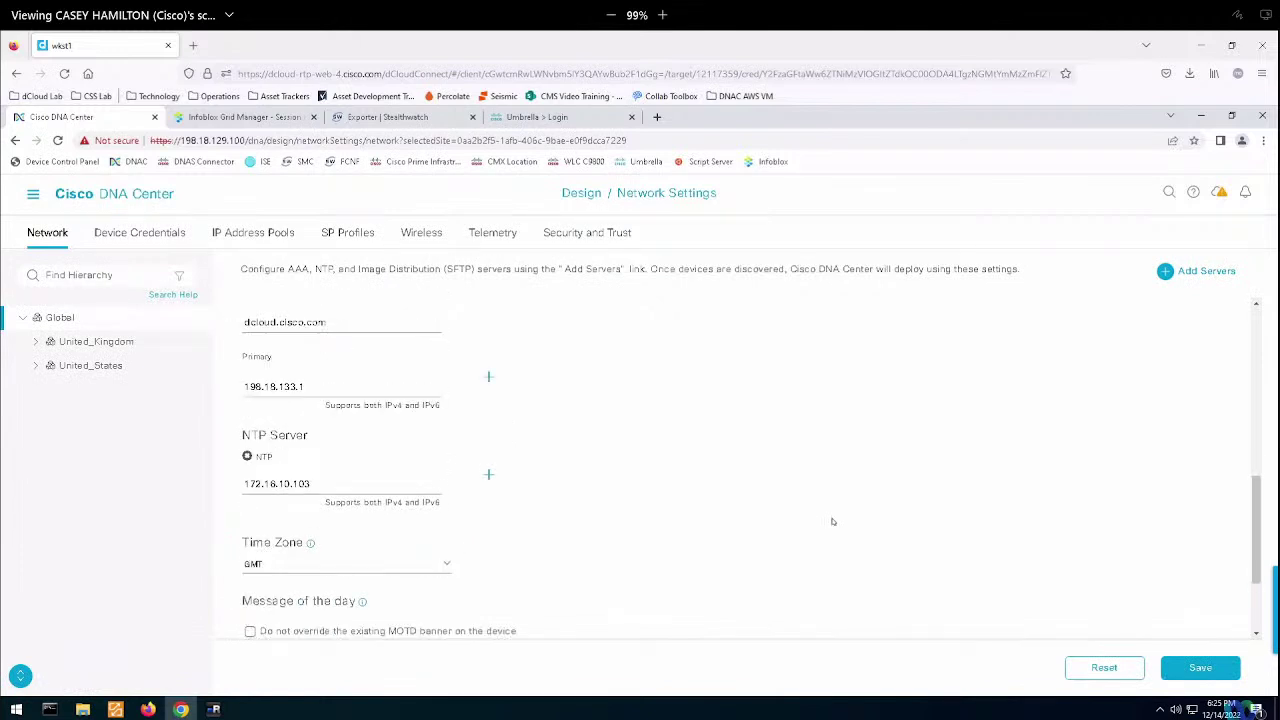
{"action": "scroll", "coordinate": [823, 520], "scroll_direction": "up", "scroll_amount": 3}
{"action": "scroll", "coordinate": [823, 520], "scroll_direction": "up", "scroll_amount": 6}
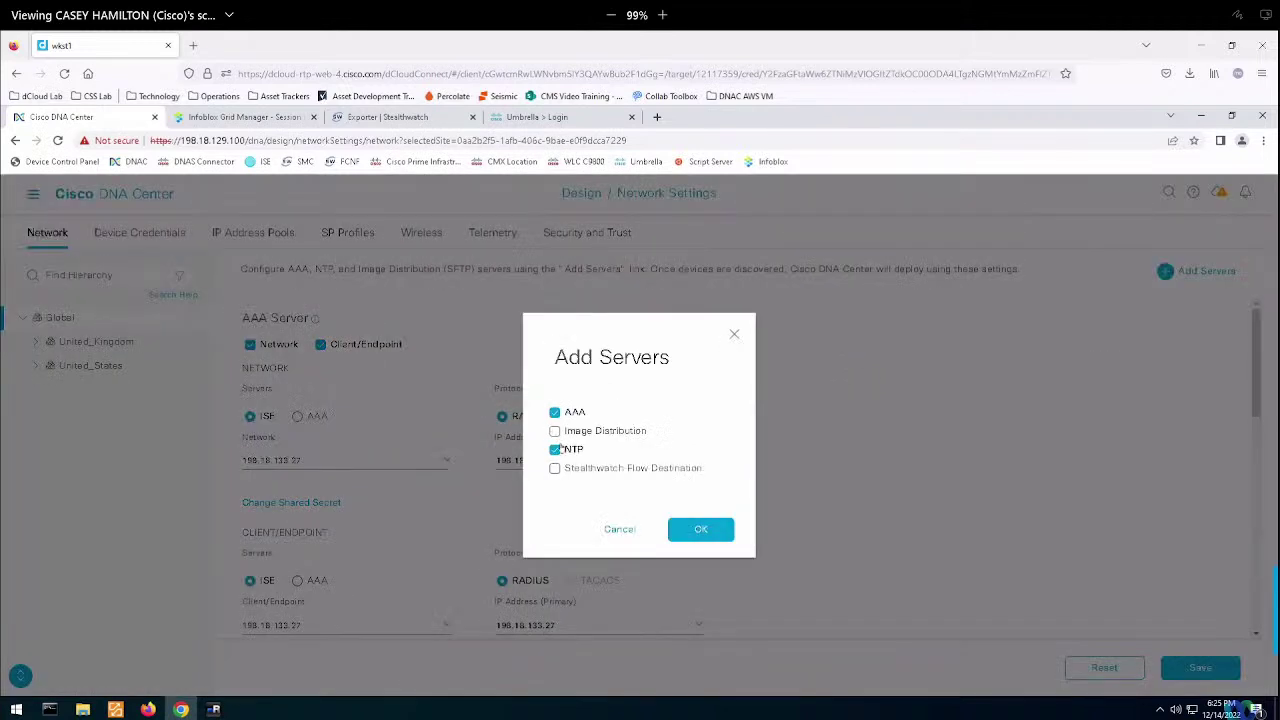
Add the Stealthwatch Flow Destination server type and scroll to its new section.
{"action": "left_click", "coordinate": [625, 468]}
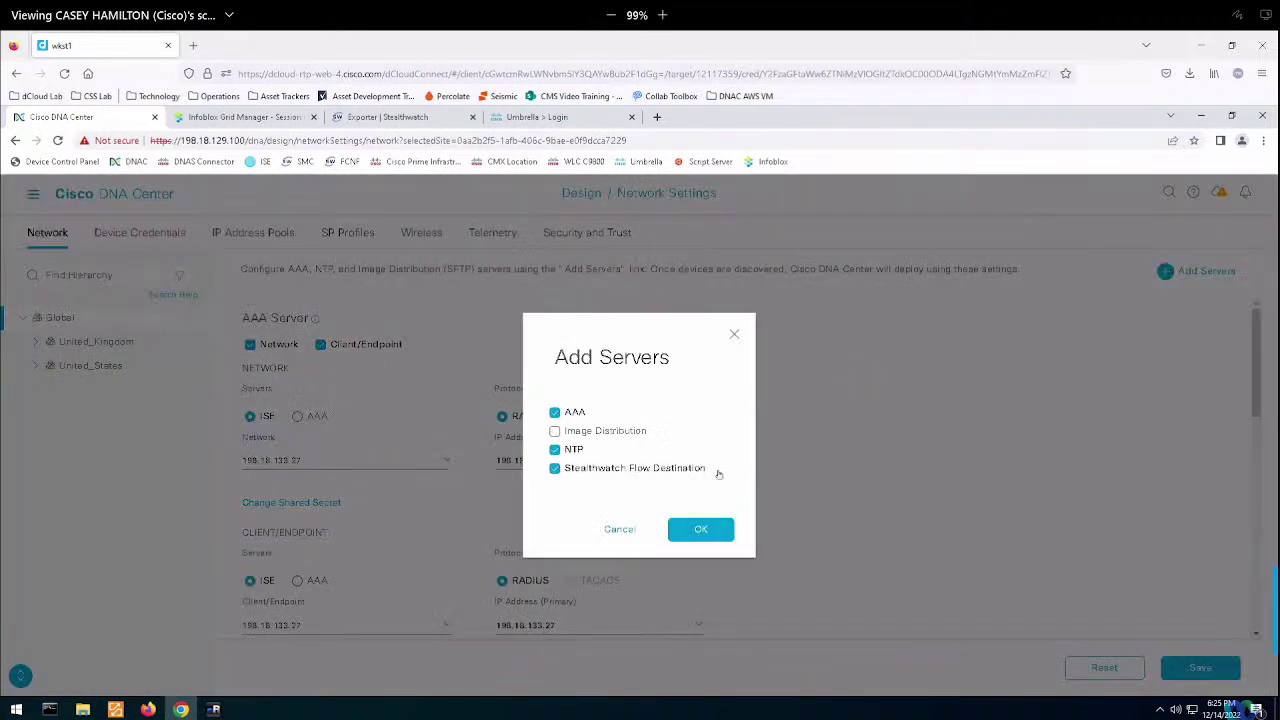
{"action": "left_click", "coordinate": [716, 538]}
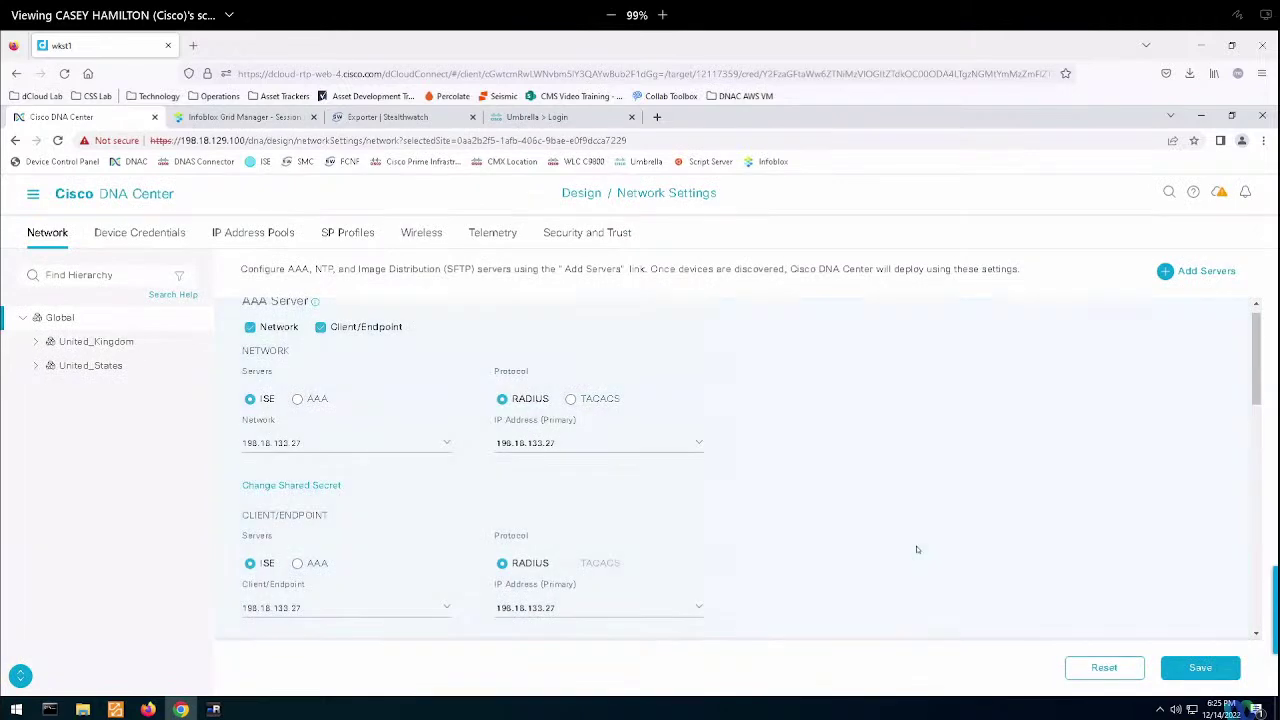
{"action": "scroll", "coordinate": [917, 546], "scroll_direction": "down", "scroll_amount": 3}
{"action": "scroll", "coordinate": [913, 549], "scroll_direction": "down", "scroll_amount": 4}
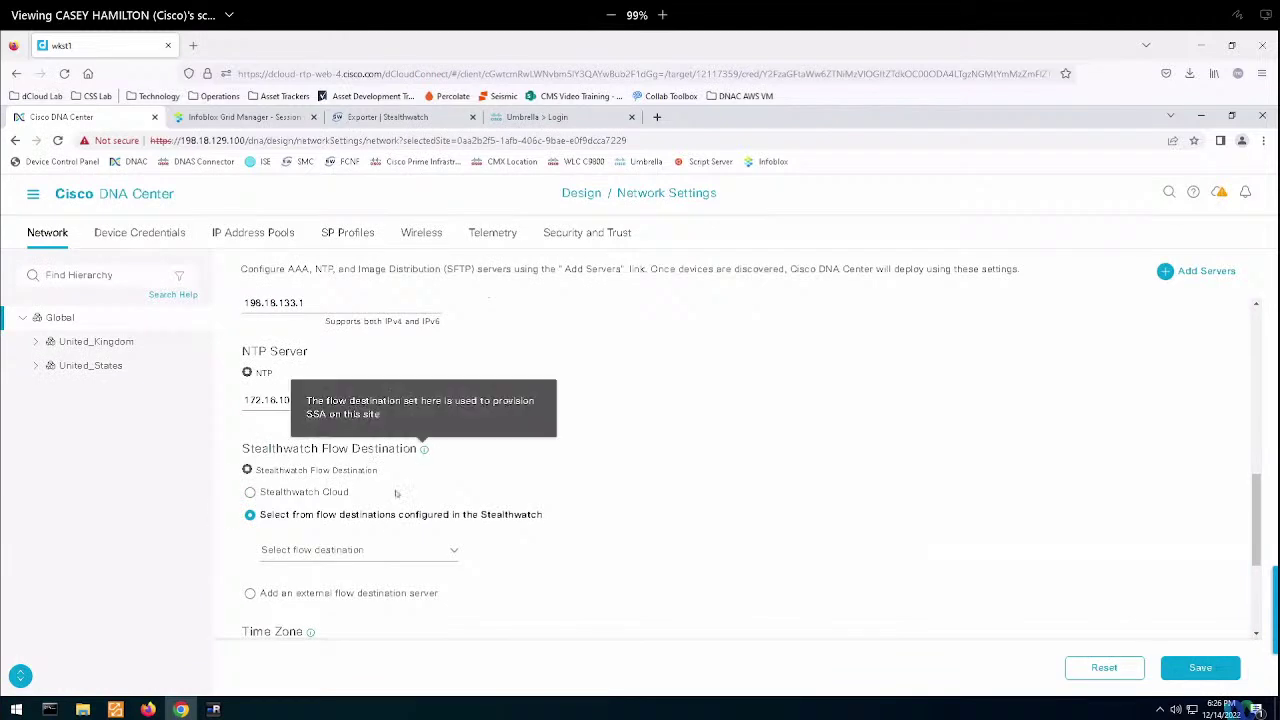
{"action": "scroll", "coordinate": [405, 505], "scroll_direction": "down", "scroll_amount": 1}
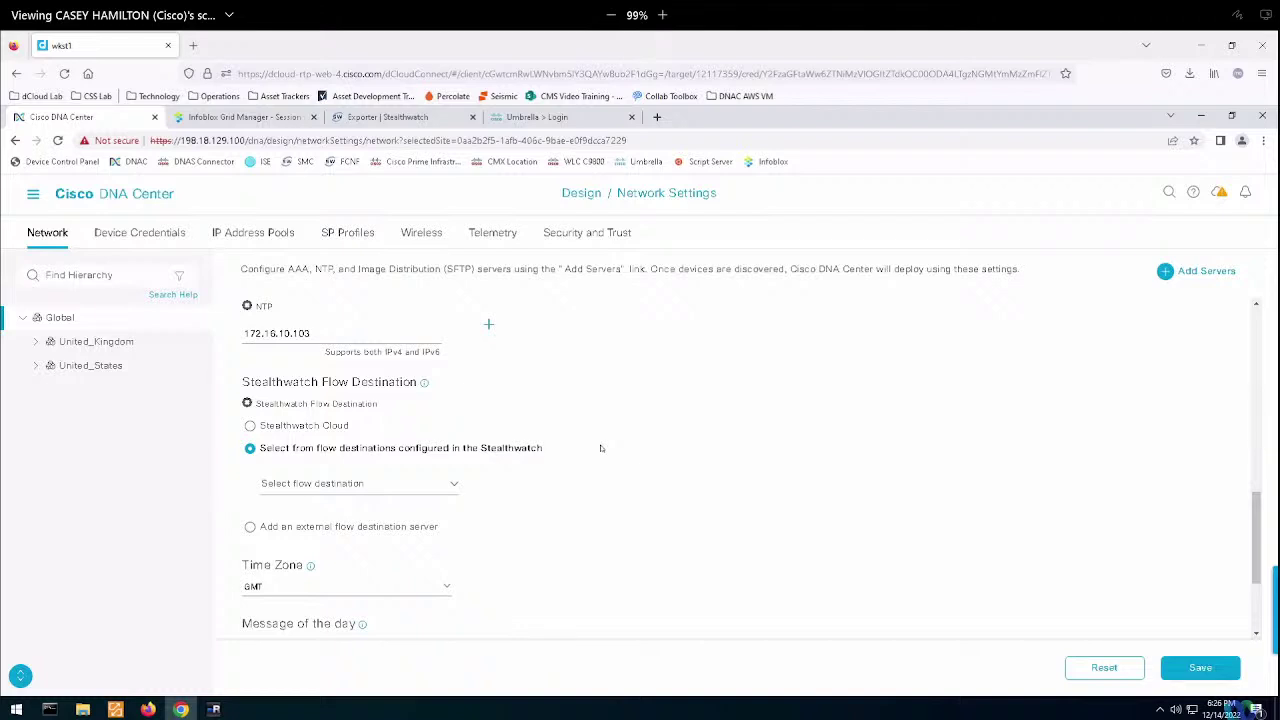
Open the FlowCollector for NetFlow at 198.18.135.137 in a new tab, bypassing the certificate warning.
{"action": "left_click", "coordinate": [398, 117]}
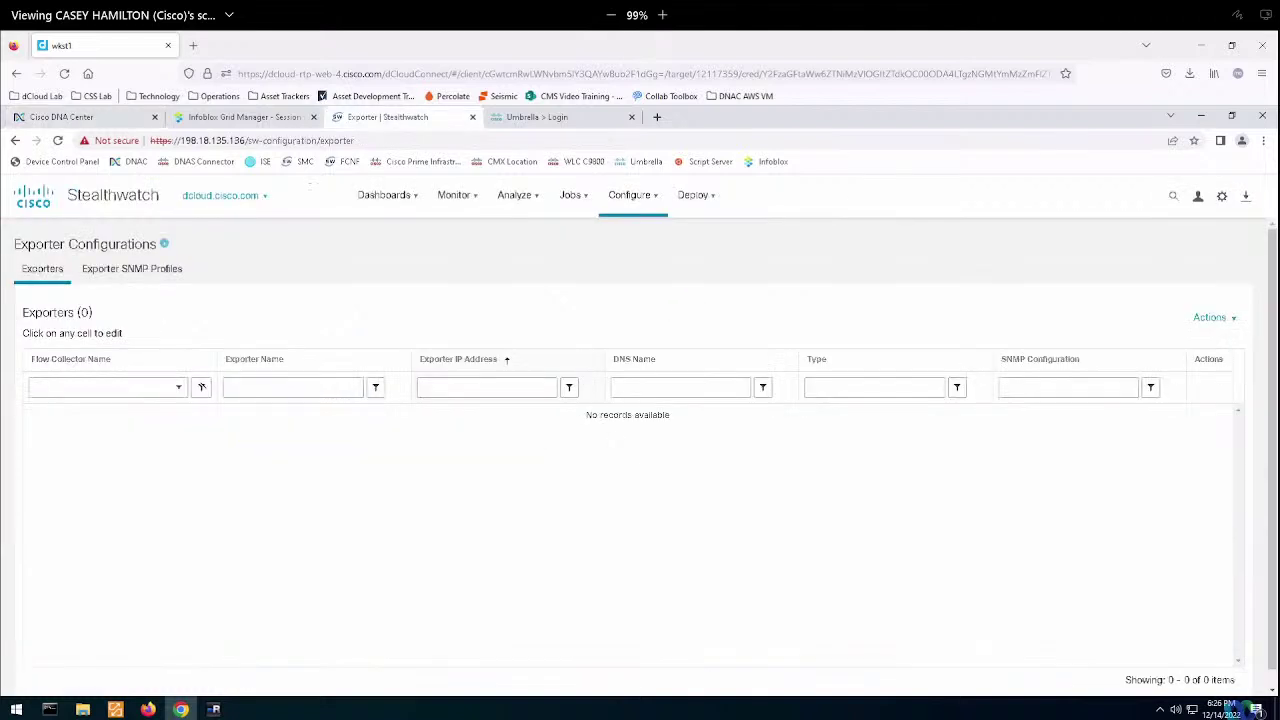
{"action": "middle_click", "coordinate": [340, 162]}
{"action": "left_click_drag", "start_coordinate": [660, 118], "coordinate": [510, 118]}
{"action": "left_click", "coordinate": [480, 516]}
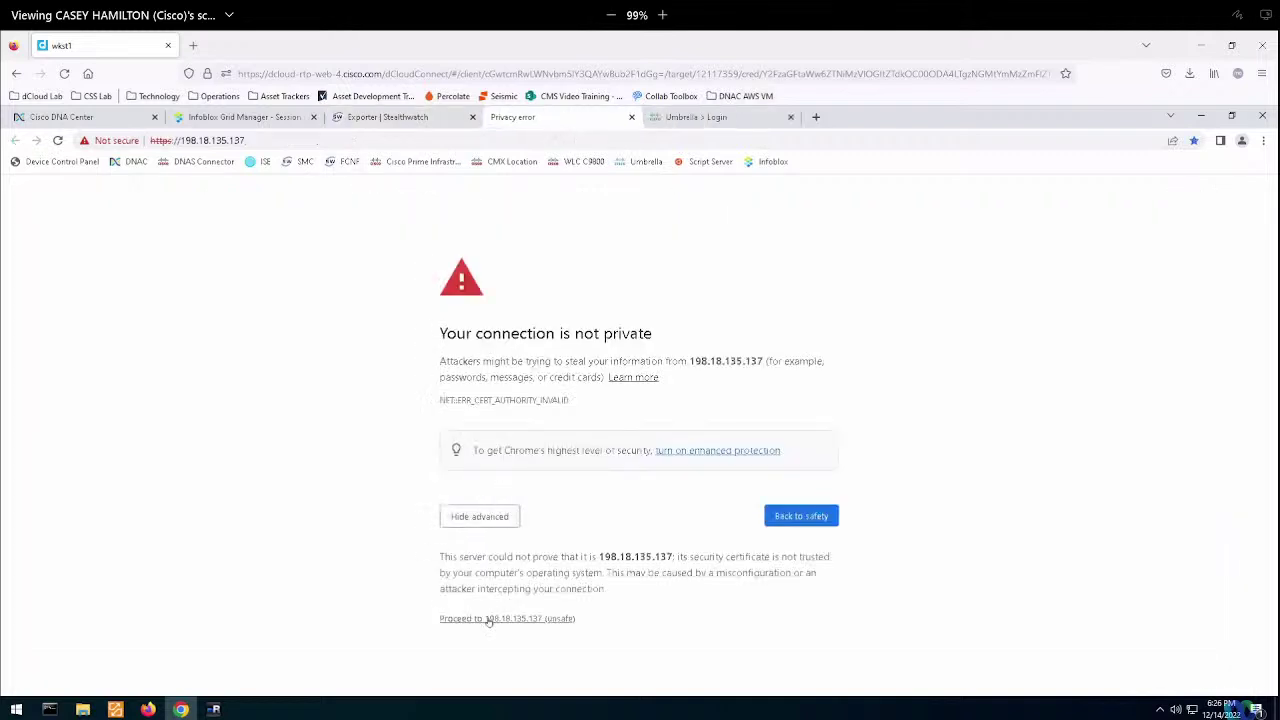
{"action": "left_click", "coordinate": [490, 620]}
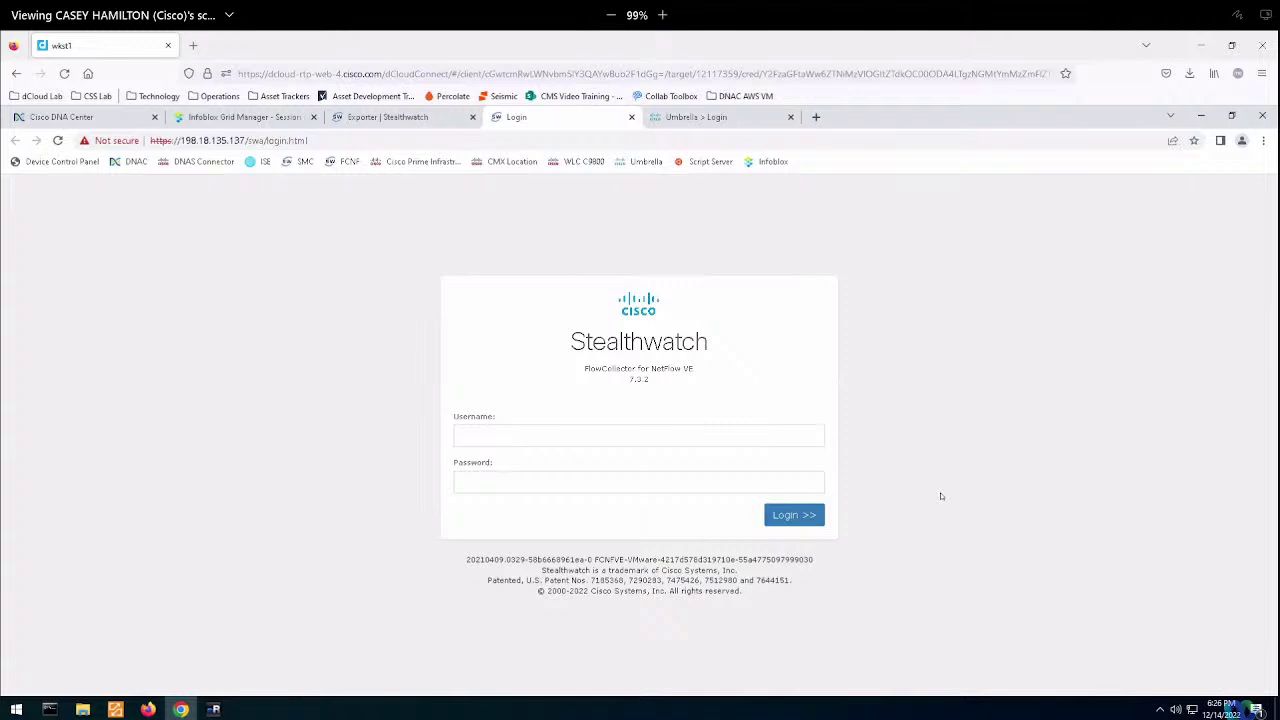
Recheck the empty exporter list, then return to DNA Center's network settings.
{"action": "left_click", "coordinate": [400, 117]}
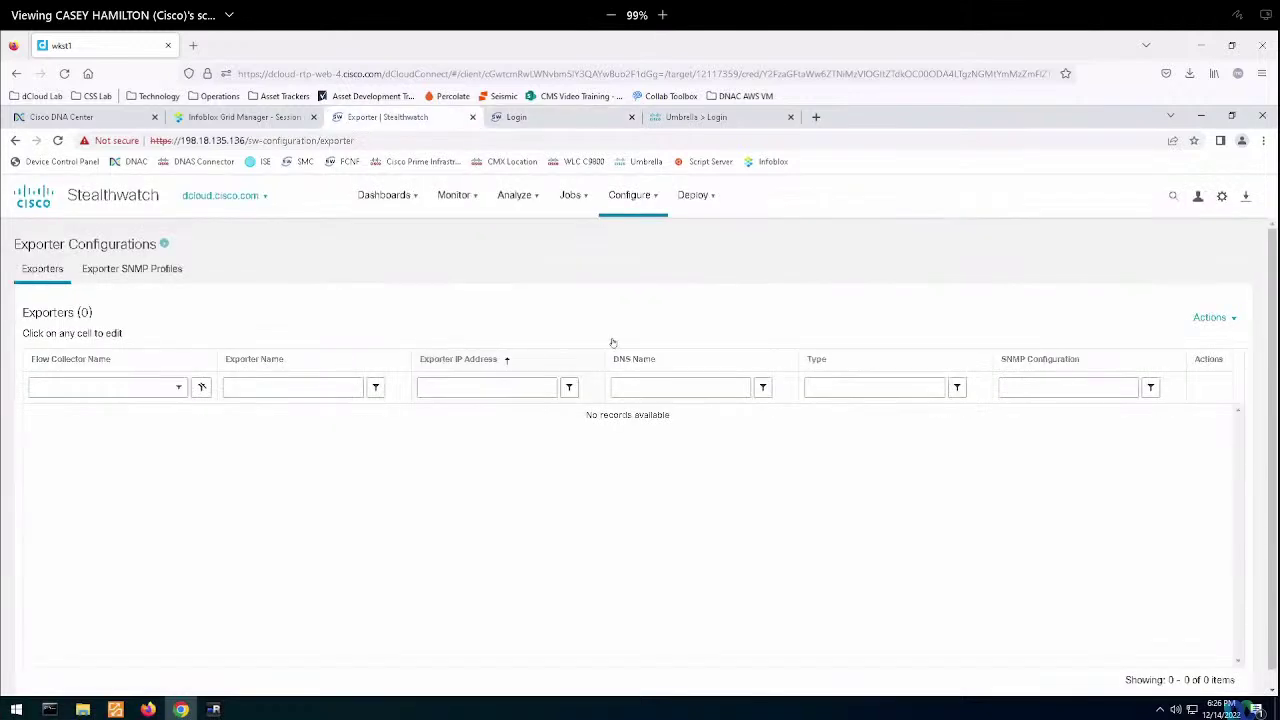
{"action": "left_click", "coordinate": [534, 120]}
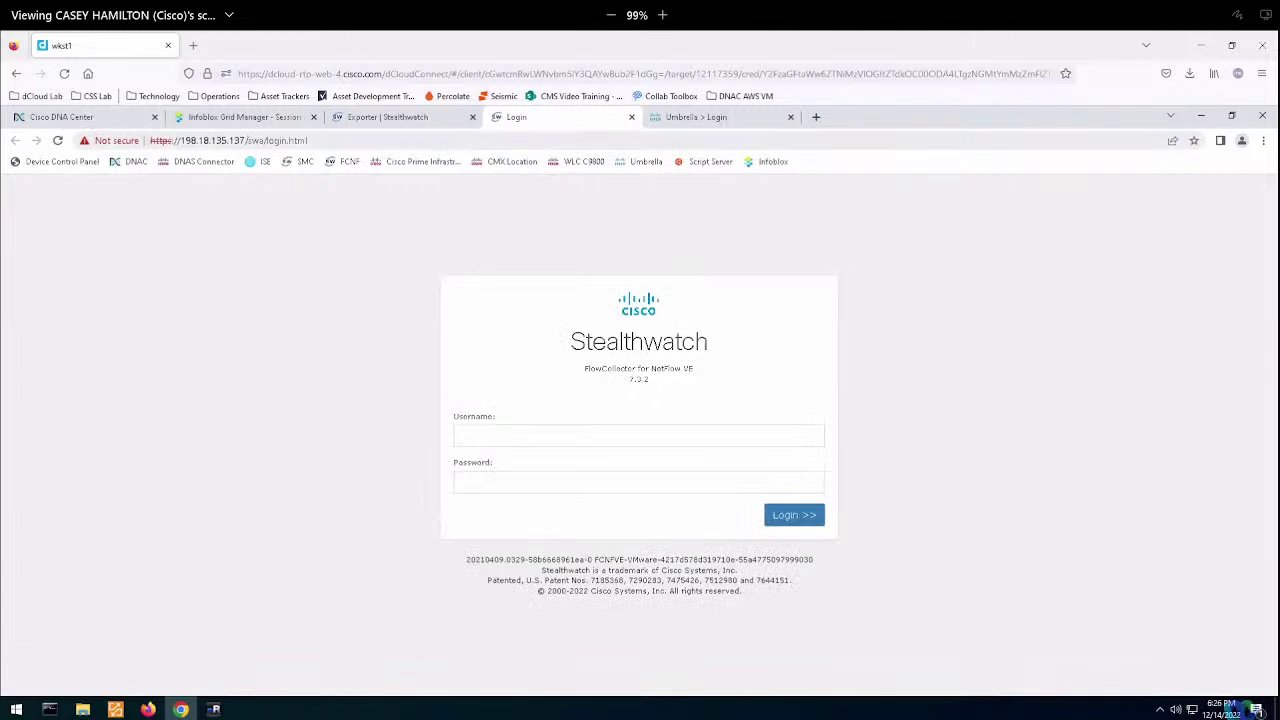
{"action": "left_click", "coordinate": [105, 117]}
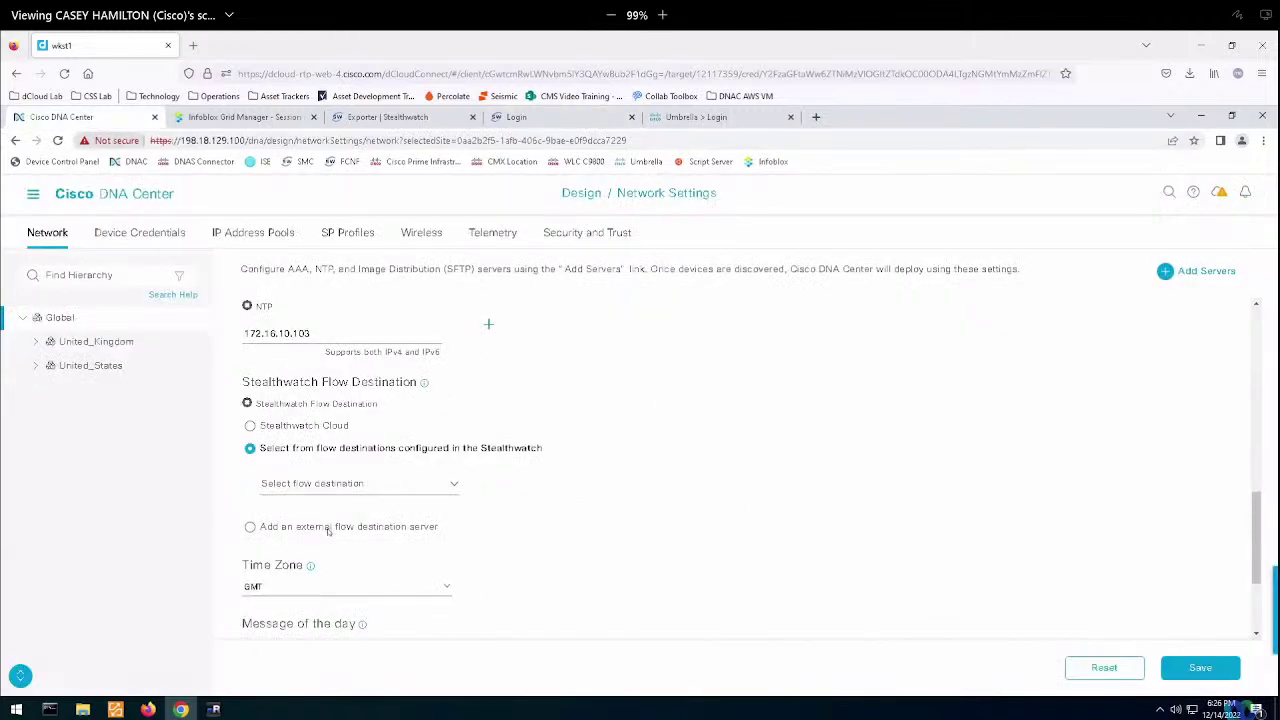
Choose 198.18.135.137:2055 (FLOW_COLLECTOR) as the flow destination and save the network settings.
{"action": "left_click", "coordinate": [296, 486]}
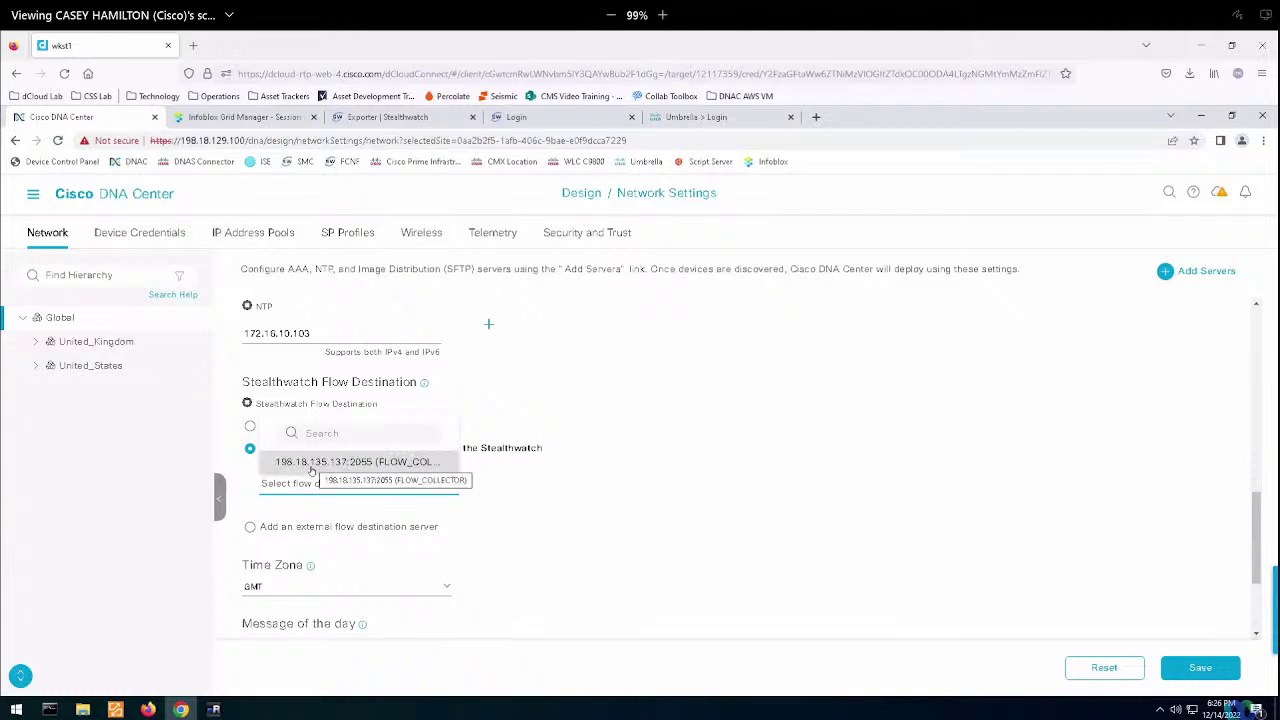
{"action": "left_click", "coordinate": [310, 466]}
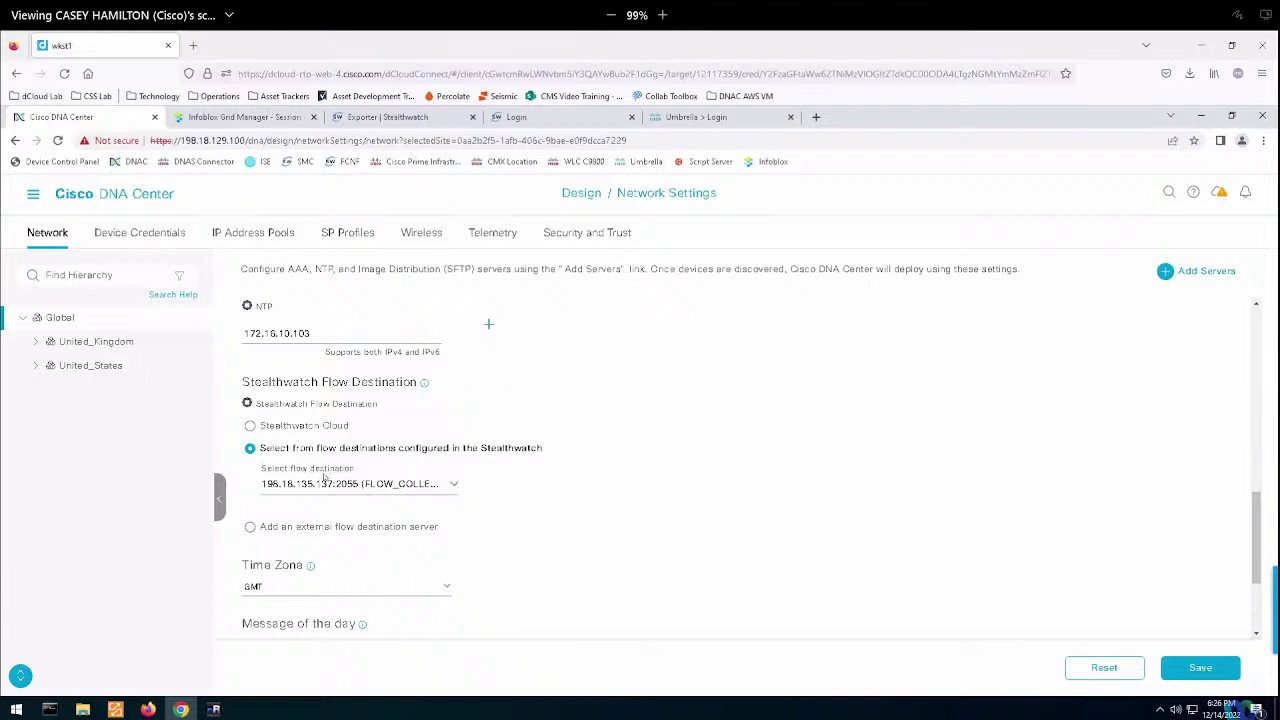
{"action": "left_click", "coordinate": [1220, 677]}
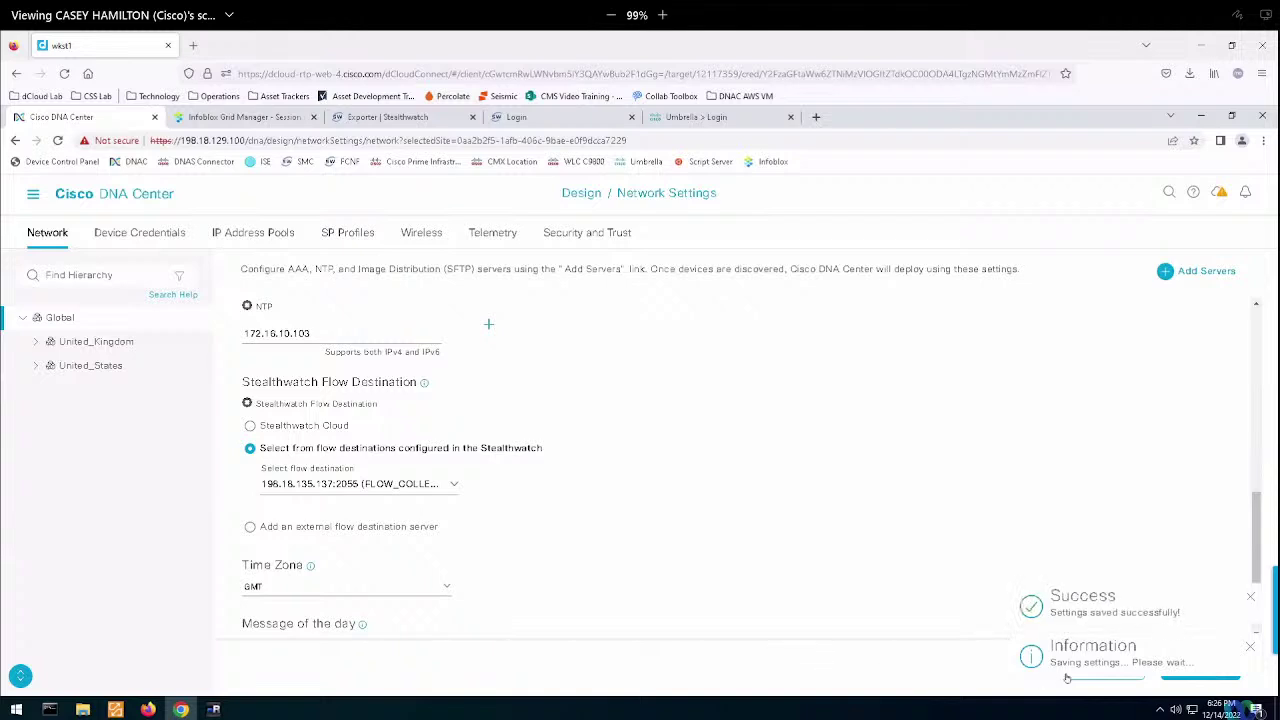
{"action": "left_click", "coordinate": [1250, 647]}
{"action": "left_click", "coordinate": [1185, 666]}
{"action": "left_click", "coordinate": [33, 195]}
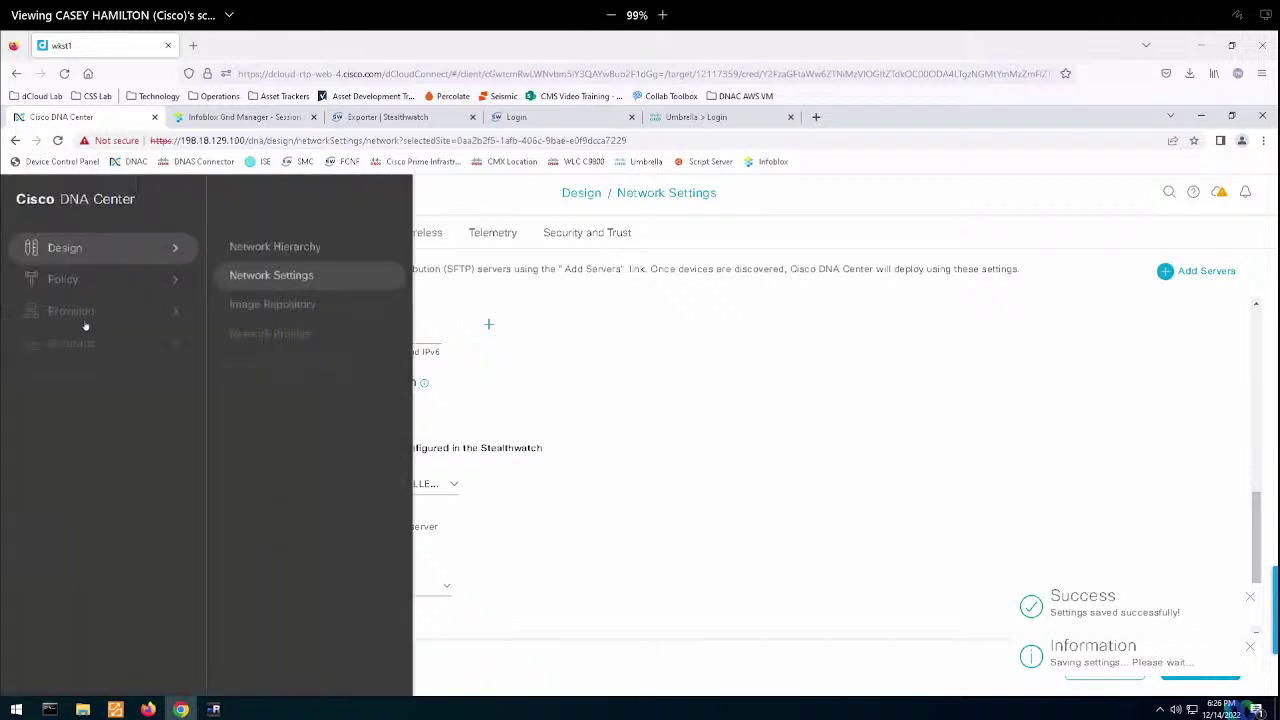
Open Provision > Inventory and select the Fusion switch.
{"action": "mouse_move", "coordinate": [127, 312]}
{"action": "left_click", "coordinate": [266, 266]}
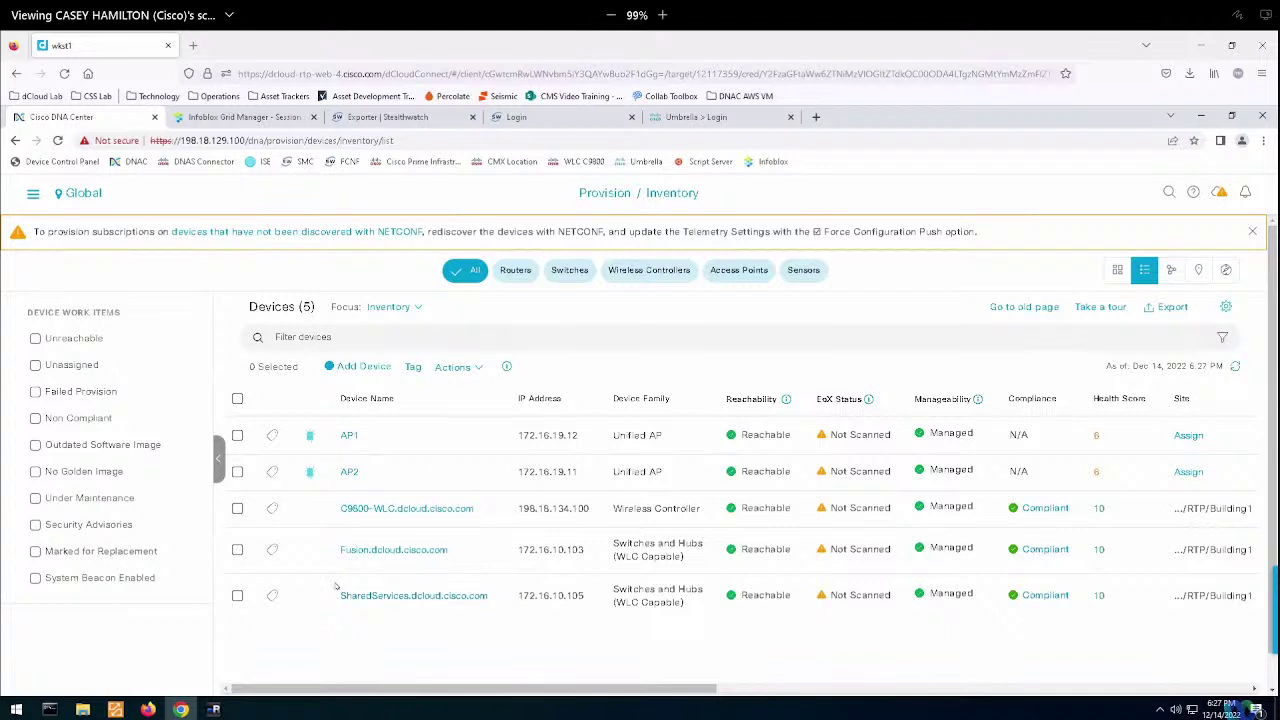
{"action": "left_click", "coordinate": [237, 551]}
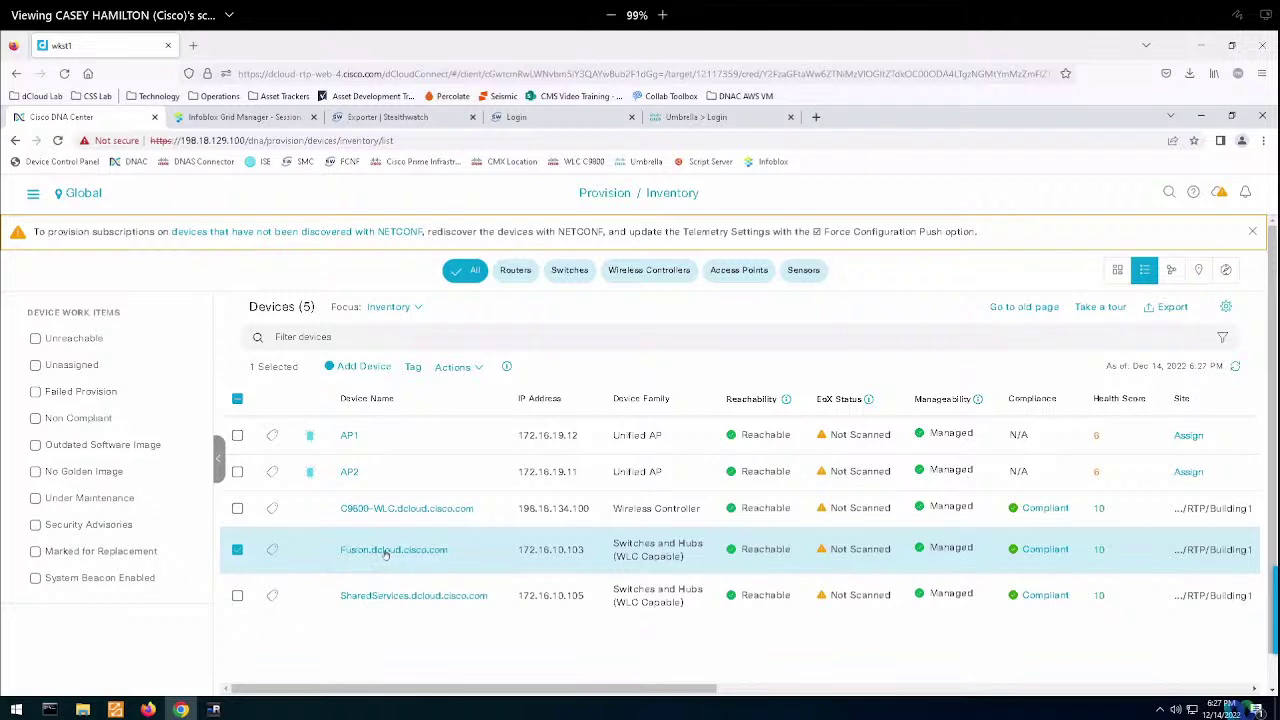
Open Provision > Stealthwatch Security Analytics, showing United_States with 1 capable device.
{"action": "left_click", "coordinate": [33, 193]}
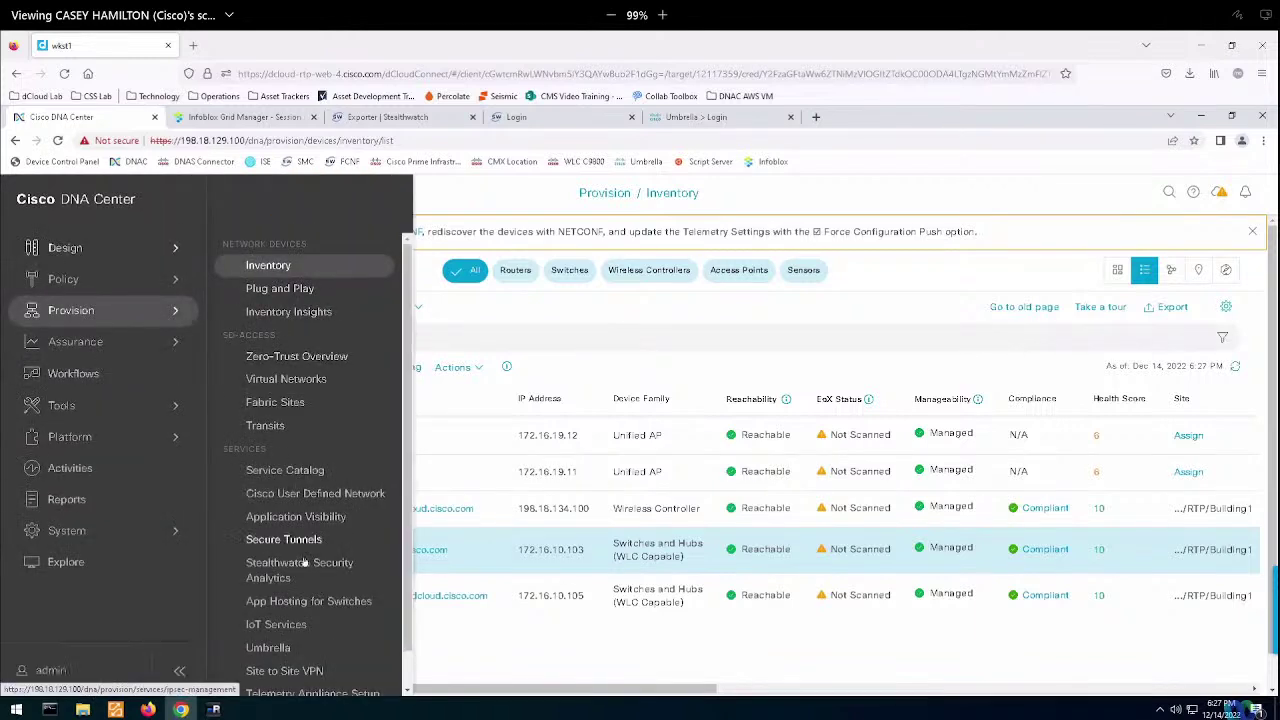
{"action": "scroll", "coordinate": [300, 535], "scroll_direction": "down", "scroll_amount": 1}
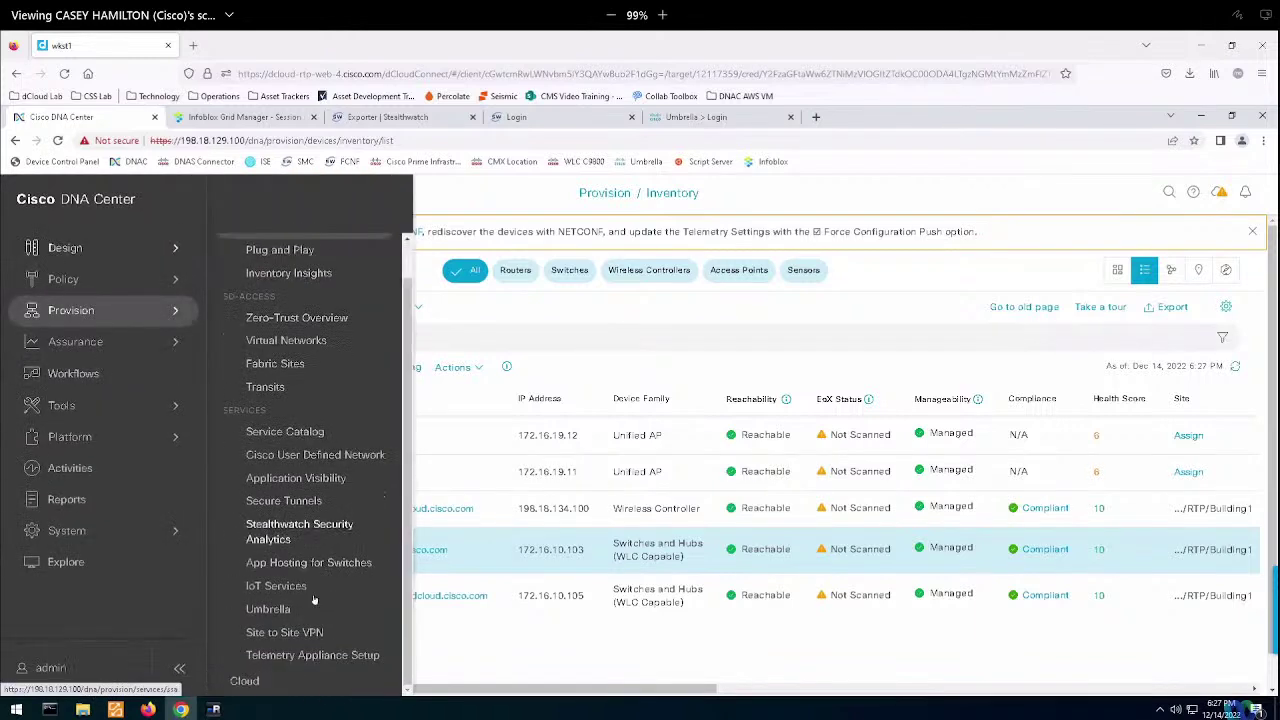
{"action": "left_click", "coordinate": [307, 531]}
{"action": "scroll", "coordinate": [550, 574], "scroll_direction": "down", "scroll_amount": 1}
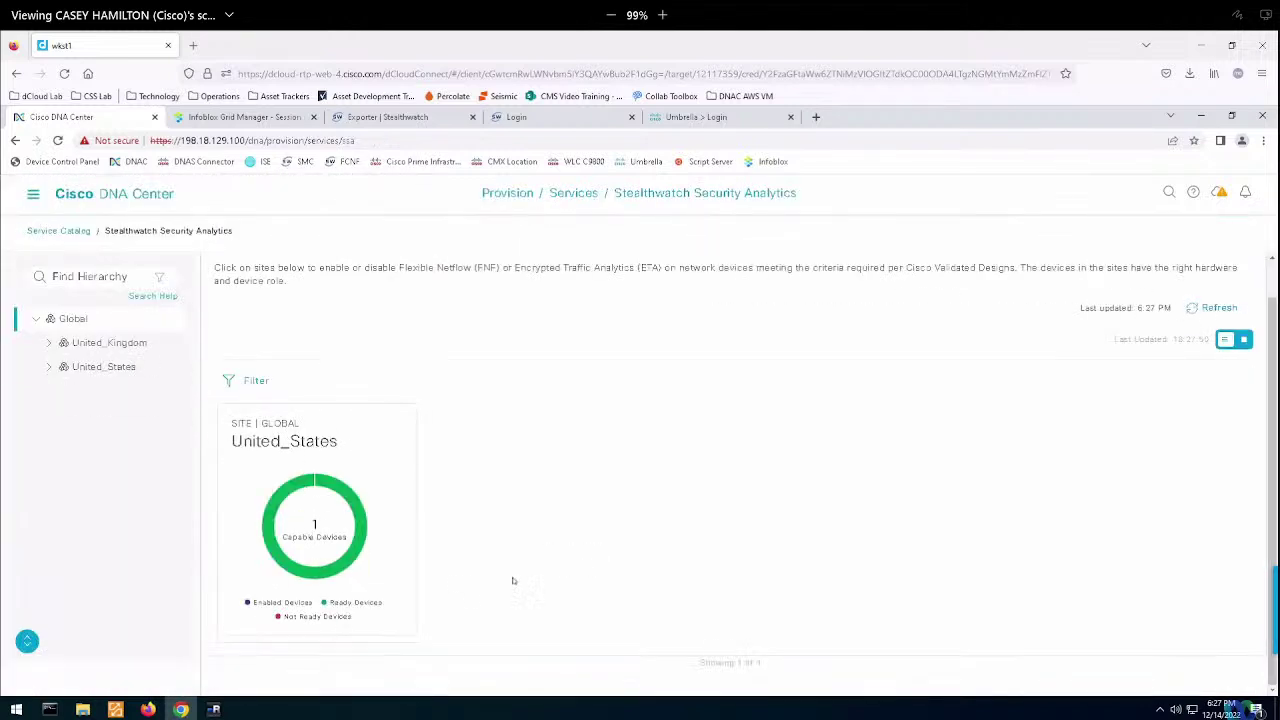
Start SSA setup for the United_States site, accepting the configured Stealthwatch flow destination.
{"action": "left_click", "coordinate": [380, 563]}
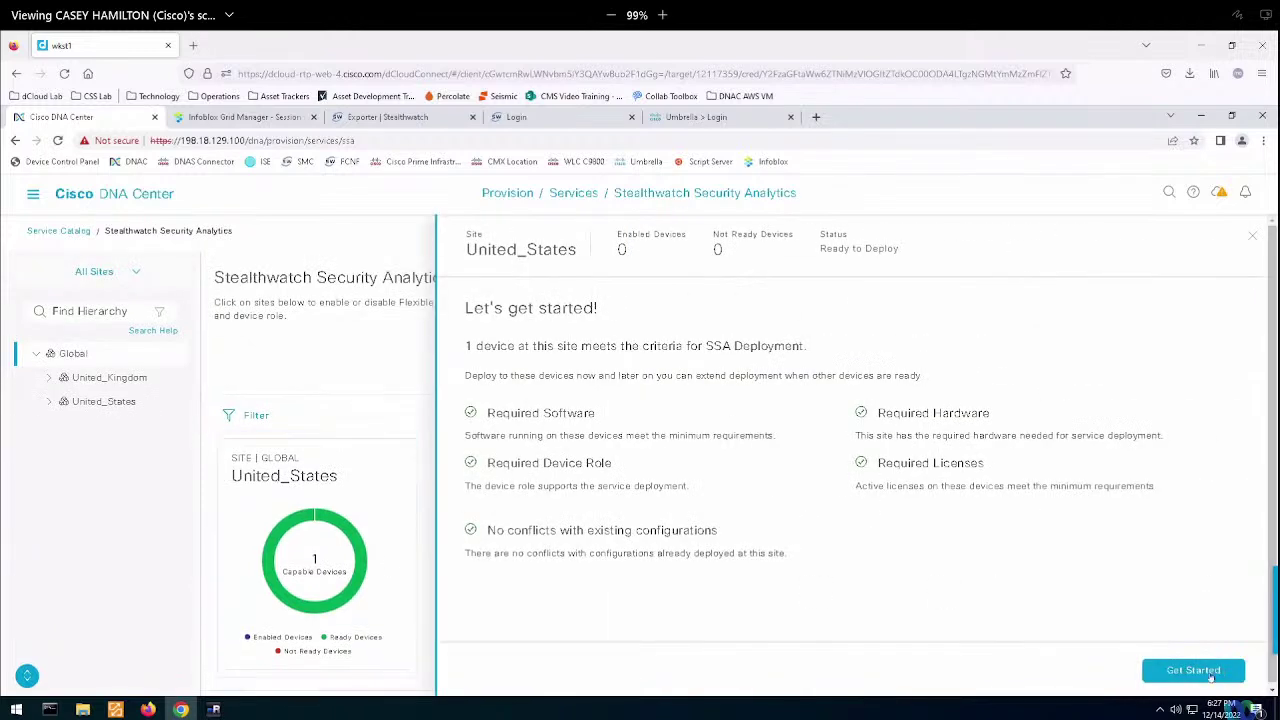
{"action": "left_click", "coordinate": [1207, 673]}
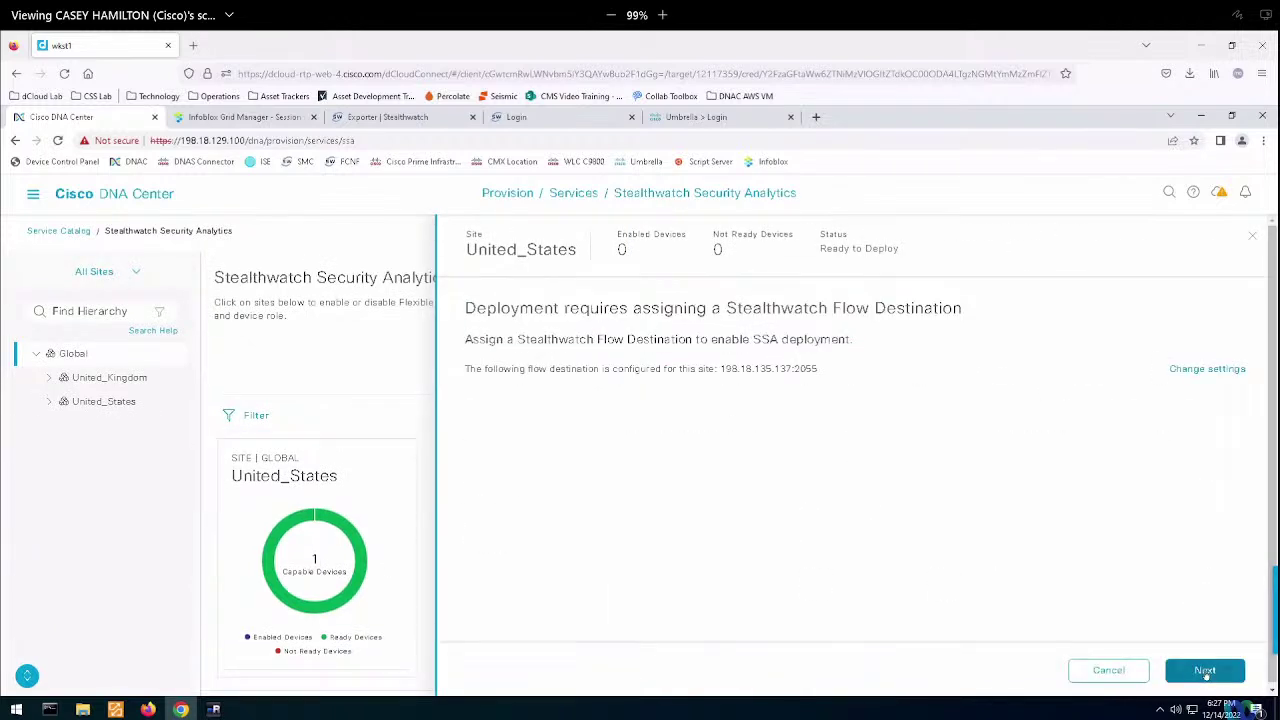
{"action": "left_click", "coordinate": [1205, 671]}
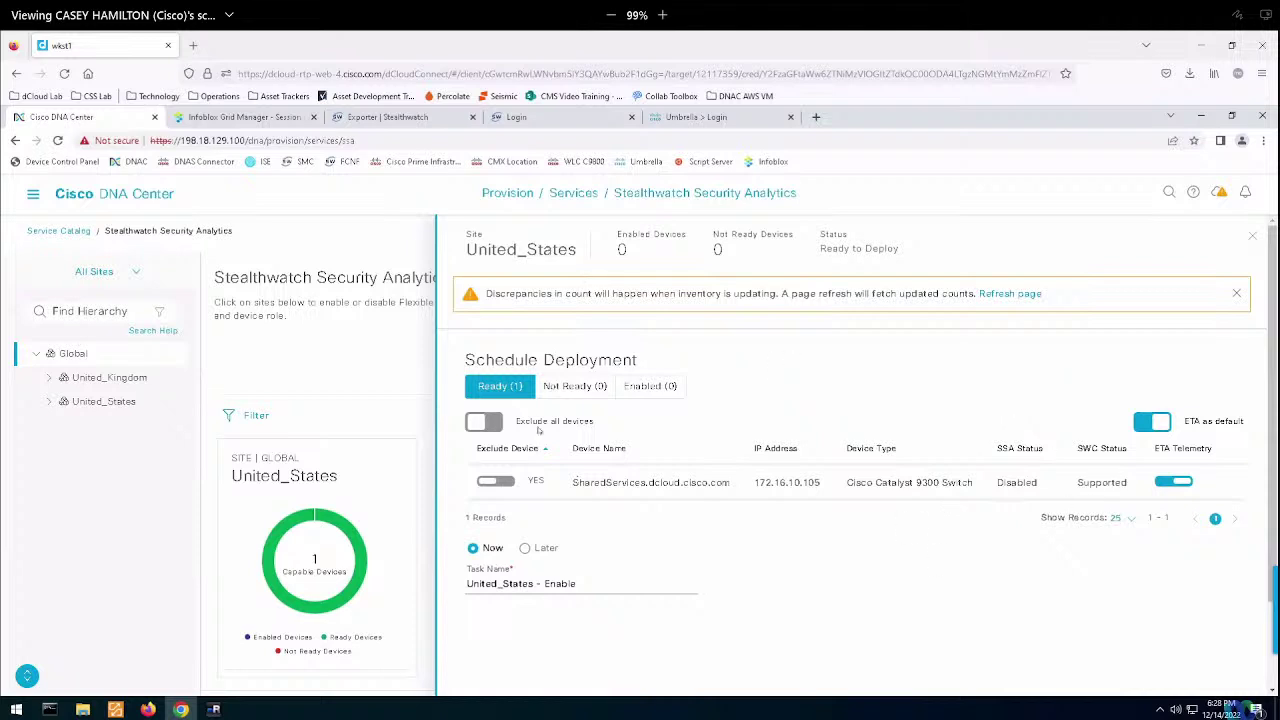
{"action": "scroll", "coordinate": [684, 487], "scroll_direction": "down", "scroll_amount": 1}
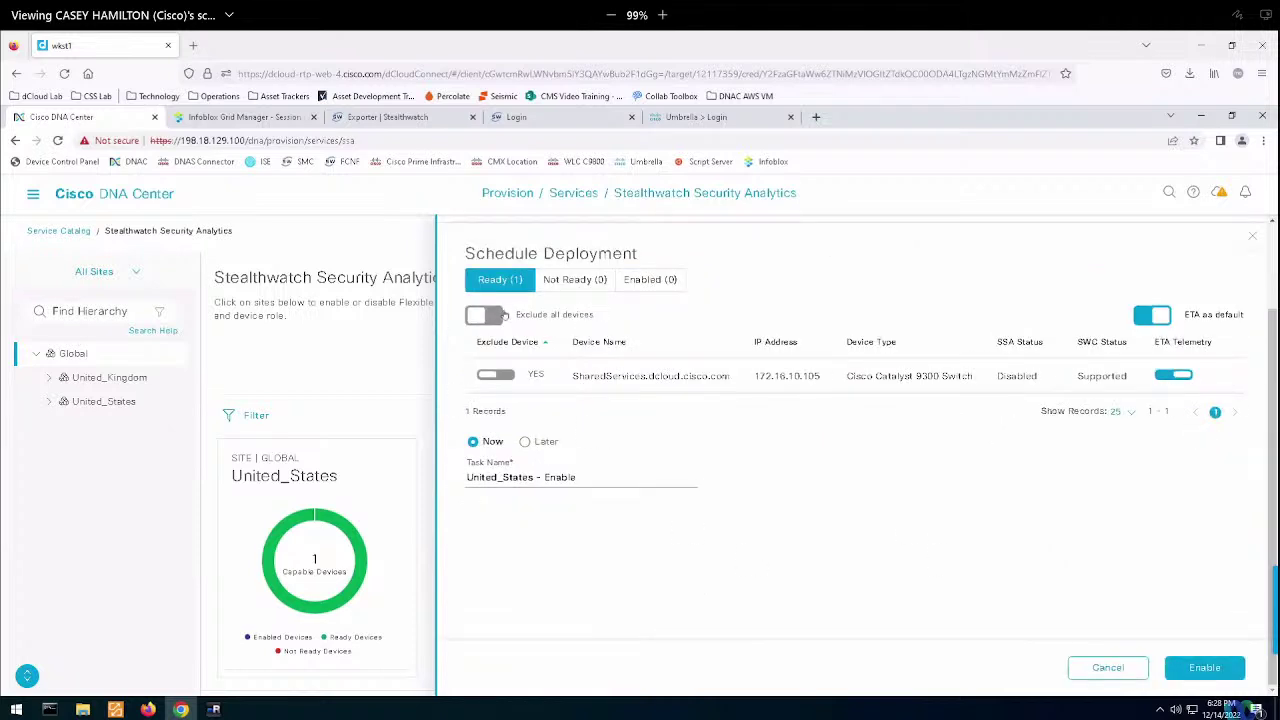
Keep the ready switch included with ETA on and schedule the enable deployment.
{"action": "left_click", "coordinate": [485, 315]}
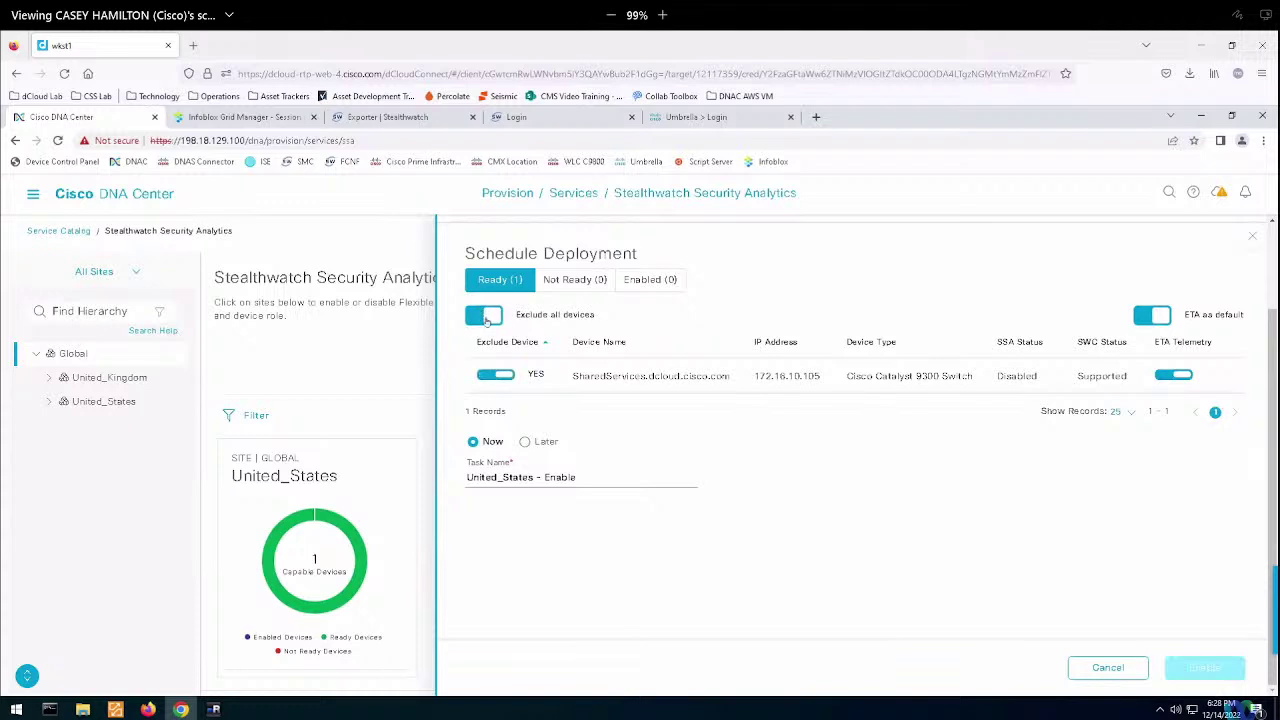
{"action": "left_click", "coordinate": [485, 315]}
{"action": "left_click", "coordinate": [497, 375]}
{"action": "left_click", "coordinate": [497, 375]}
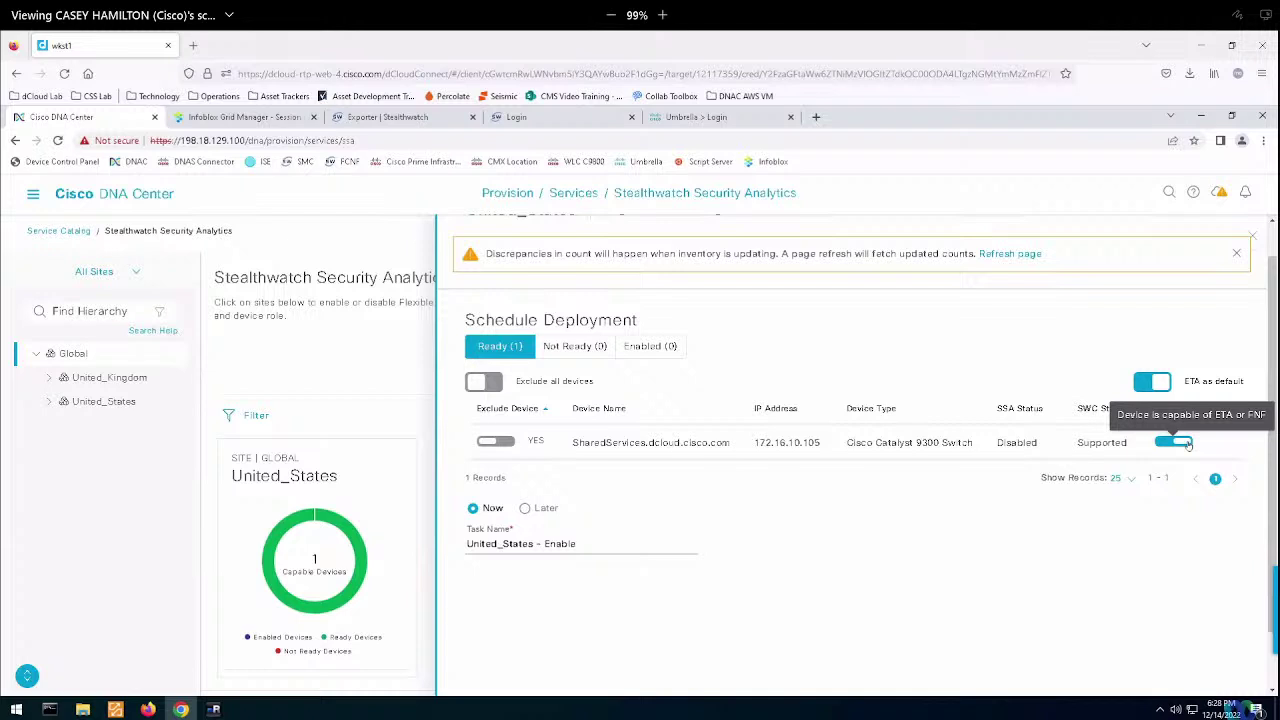
{"action": "scroll", "coordinate": [1020, 514], "scroll_direction": "down", "scroll_amount": 1}
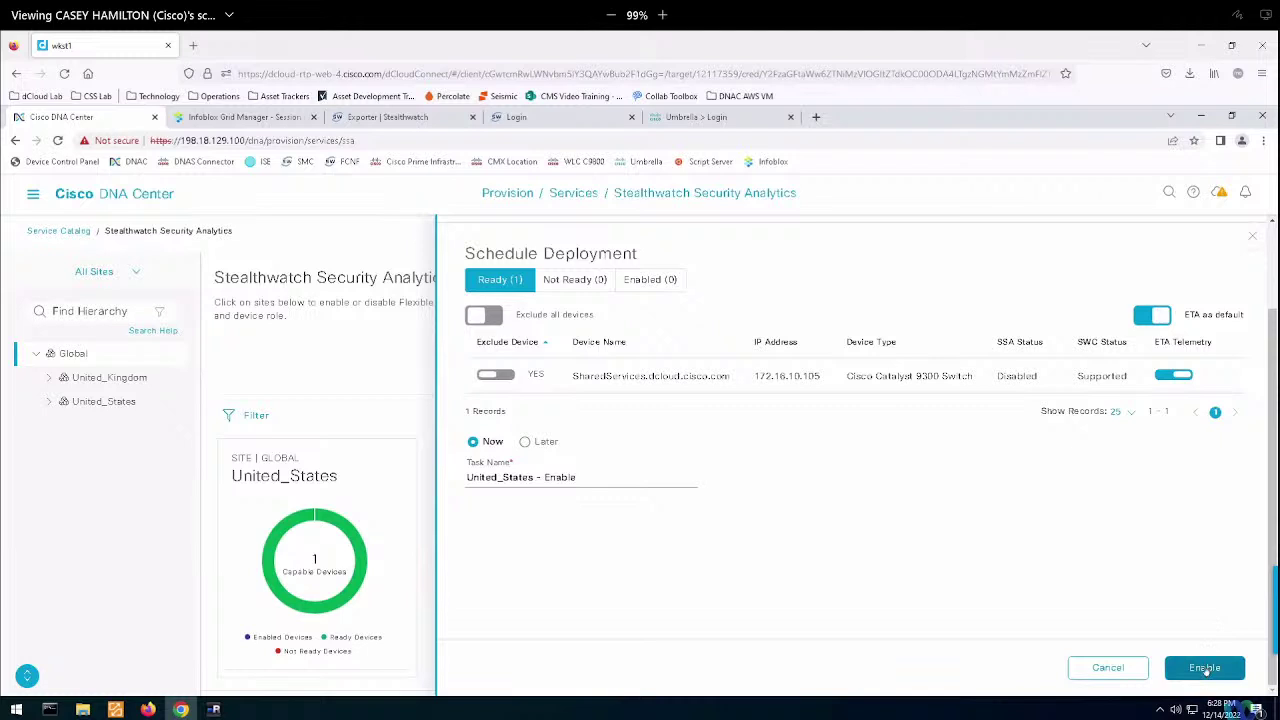
{"action": "left_click", "coordinate": [1205, 670]}
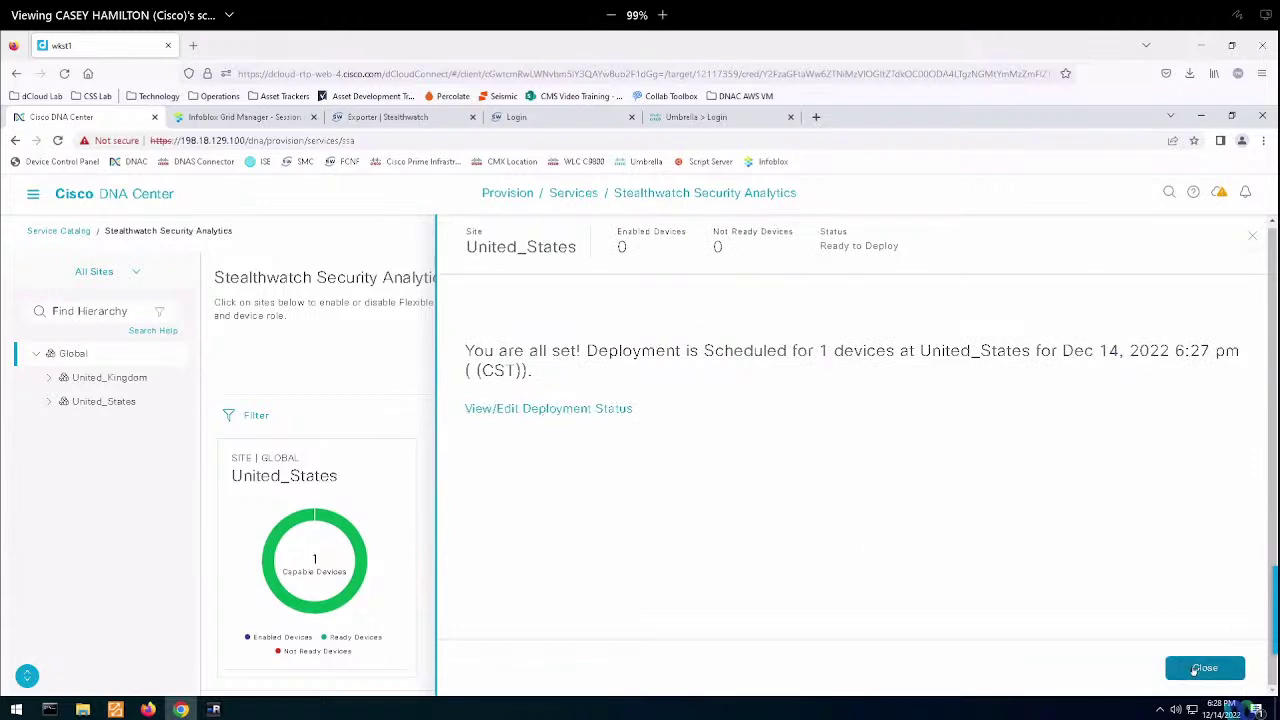
{"action": "left_click", "coordinate": [1200, 667]}
{"action": "left_click", "coordinate": [240, 537]}
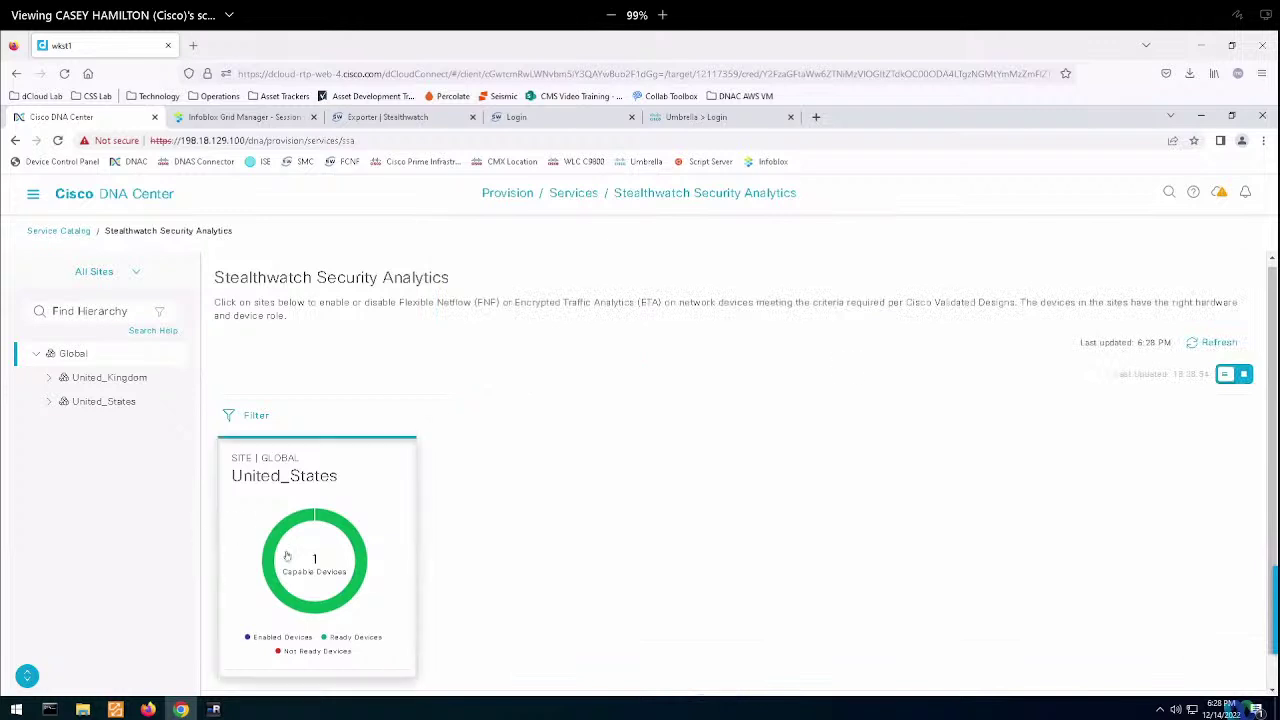
Recheck the United_States deployment setup's Not Ready devices, then cancel it.
{"action": "left_click", "coordinate": [1180, 676]}
{"action": "left_click", "coordinate": [1188, 678]}
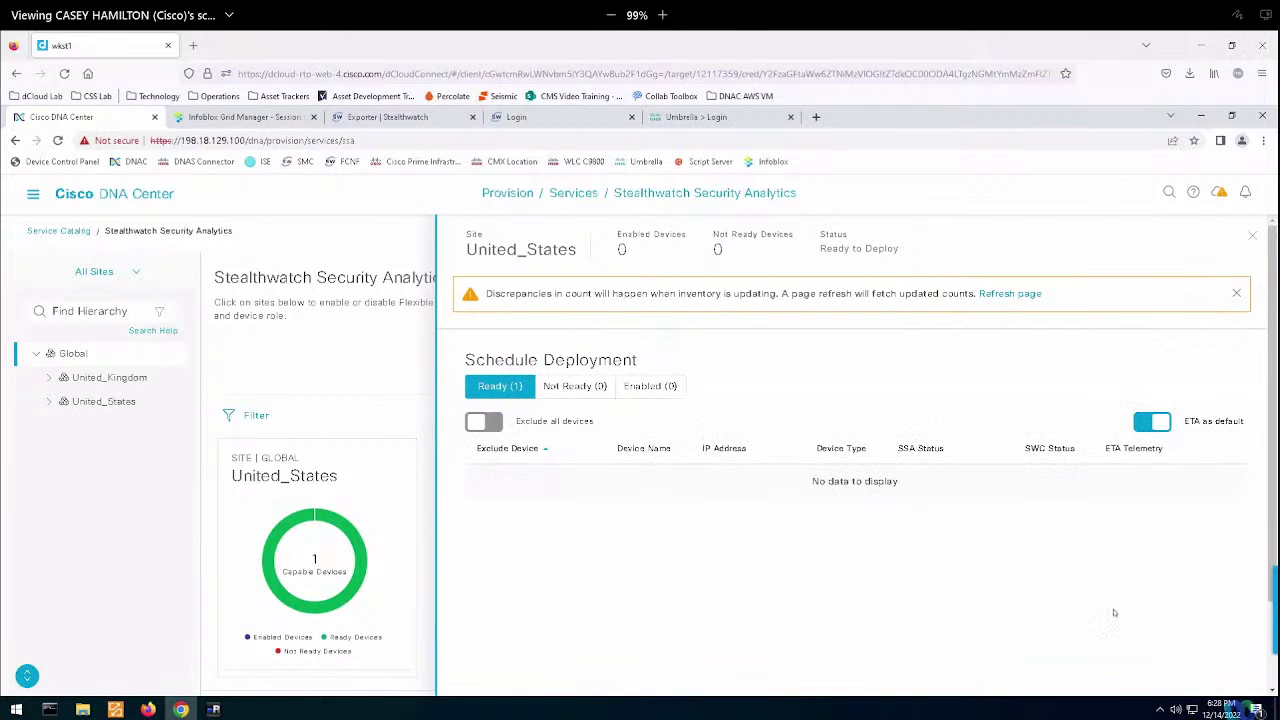
{"action": "scroll", "coordinate": [1111, 612], "scroll_direction": "down", "scroll_amount": 2}
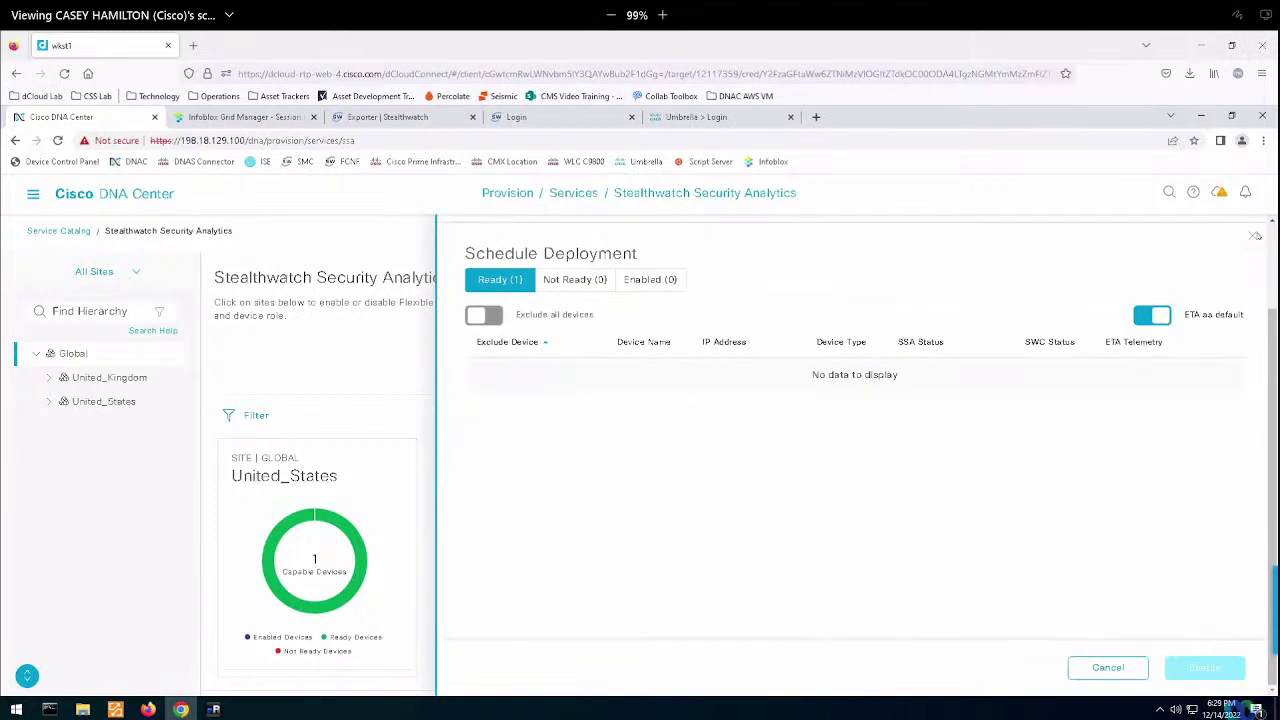
{"action": "left_click", "coordinate": [570, 280]}
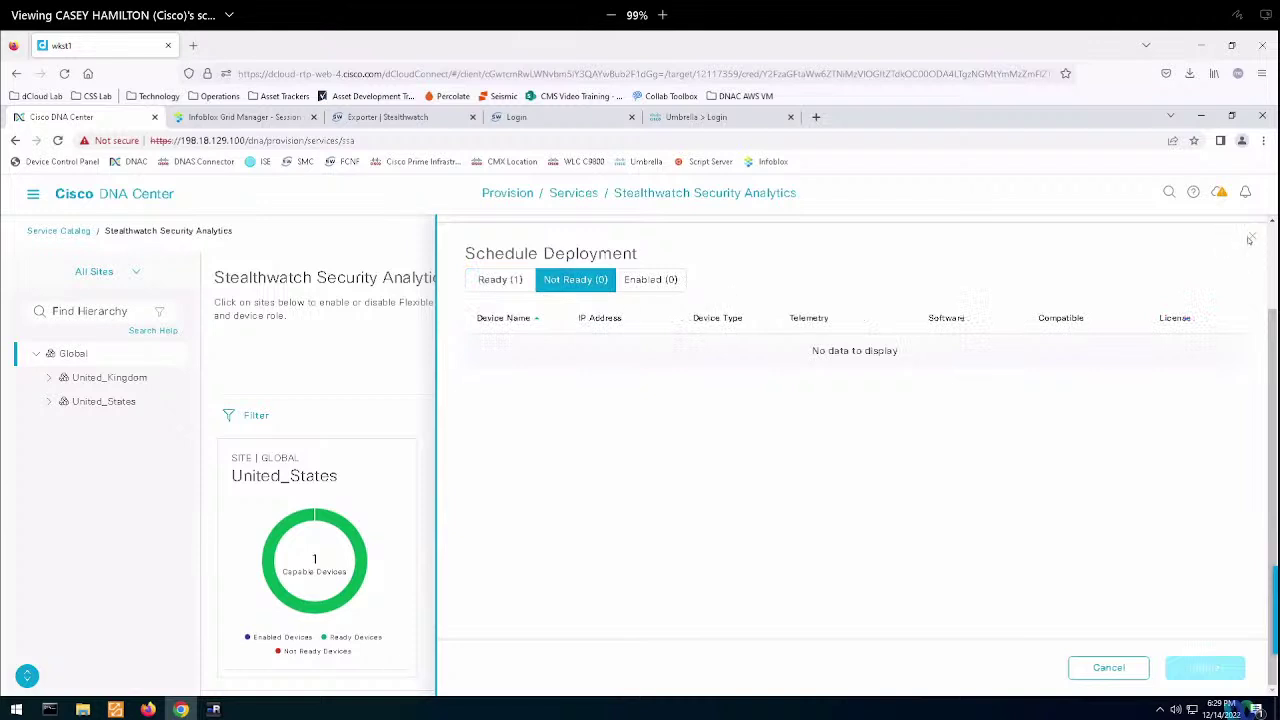
{"action": "left_click", "coordinate": [1126, 668]}
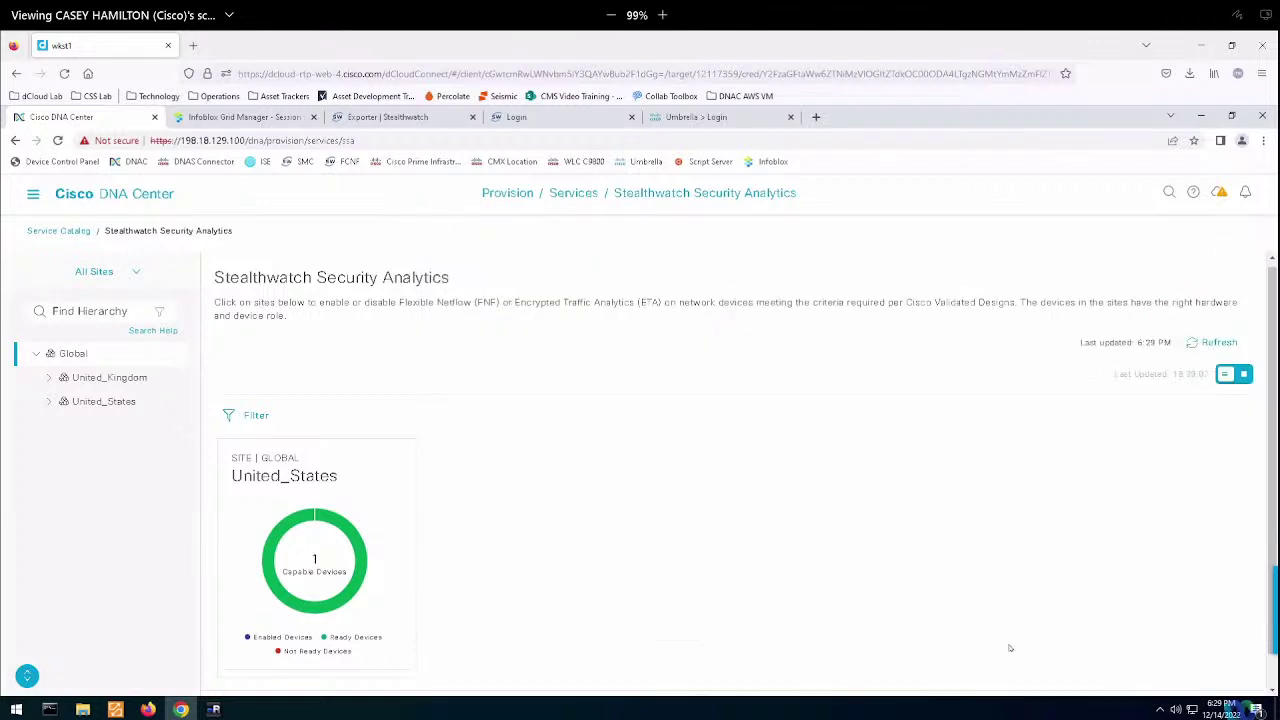
Confirm the United_States switch shows SSA Enabled, then go to Provision > Inventory.
{"action": "left_click", "coordinate": [330, 566]}
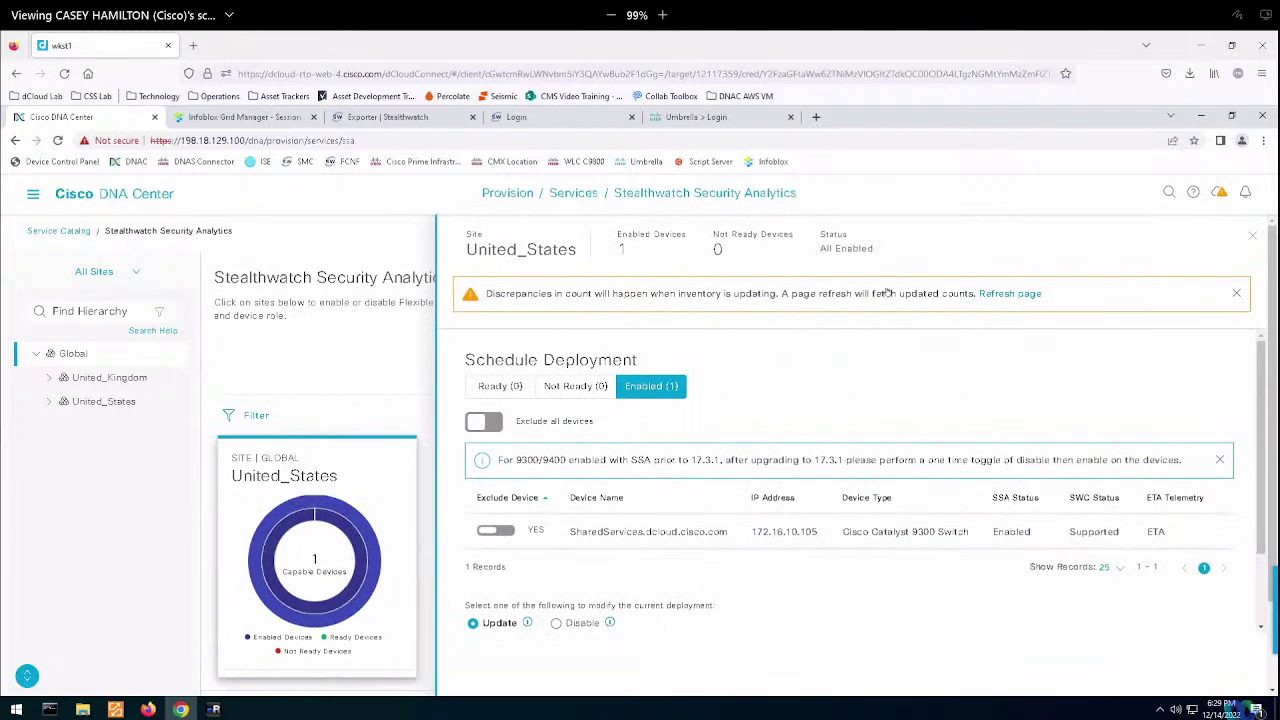
{"action": "left_click", "coordinate": [1252, 237]}
{"action": "mouse_move", "coordinate": [330, 606]}
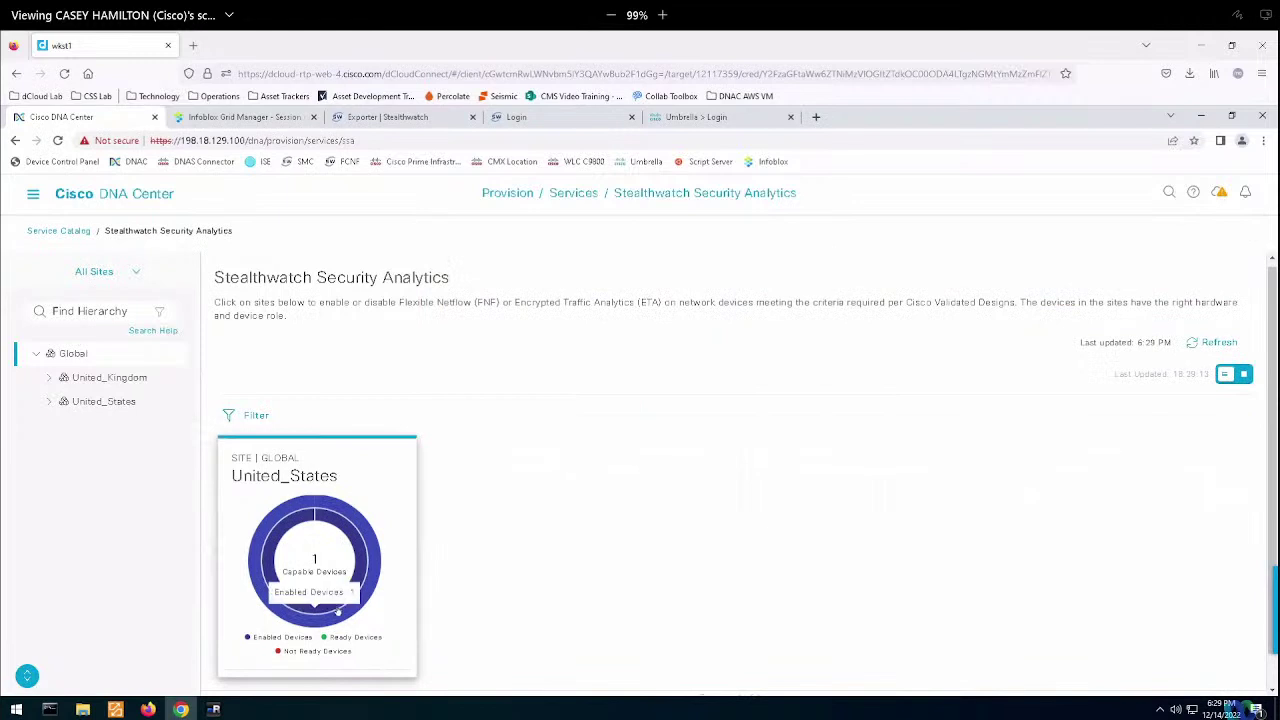
{"action": "left_click", "coordinate": [324, 562]}
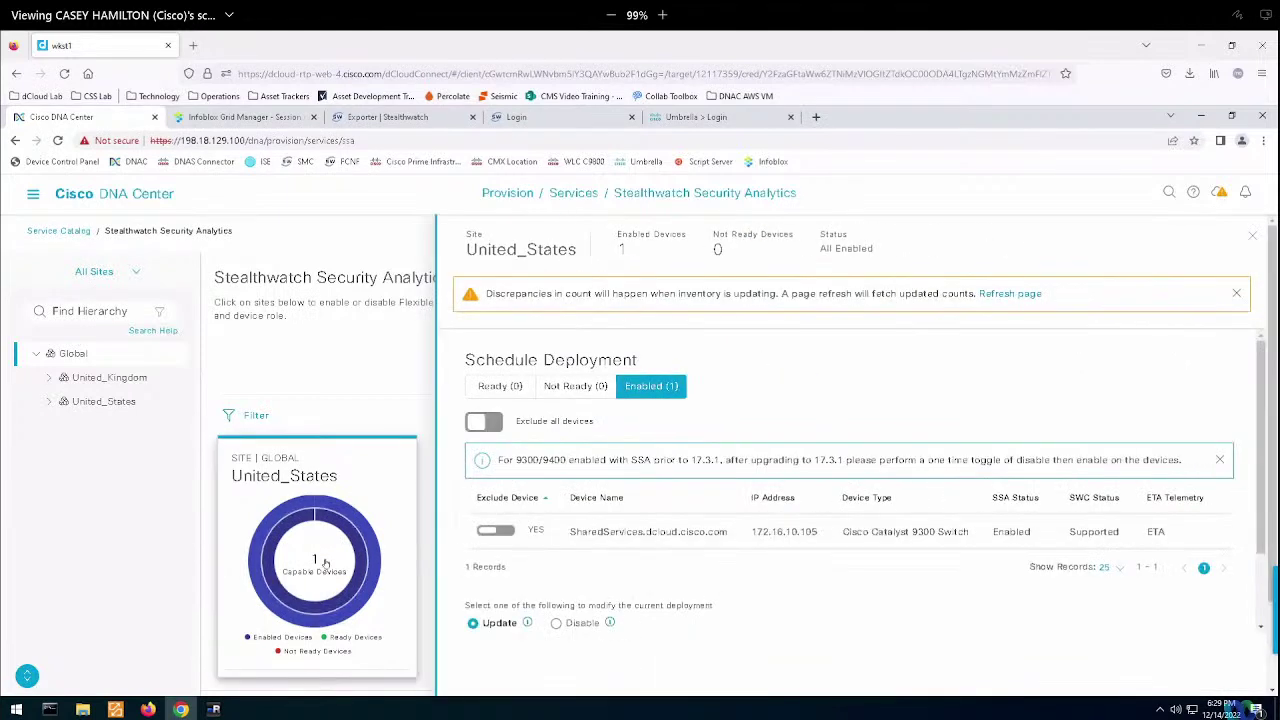
{"action": "left_click", "coordinate": [501, 388]}
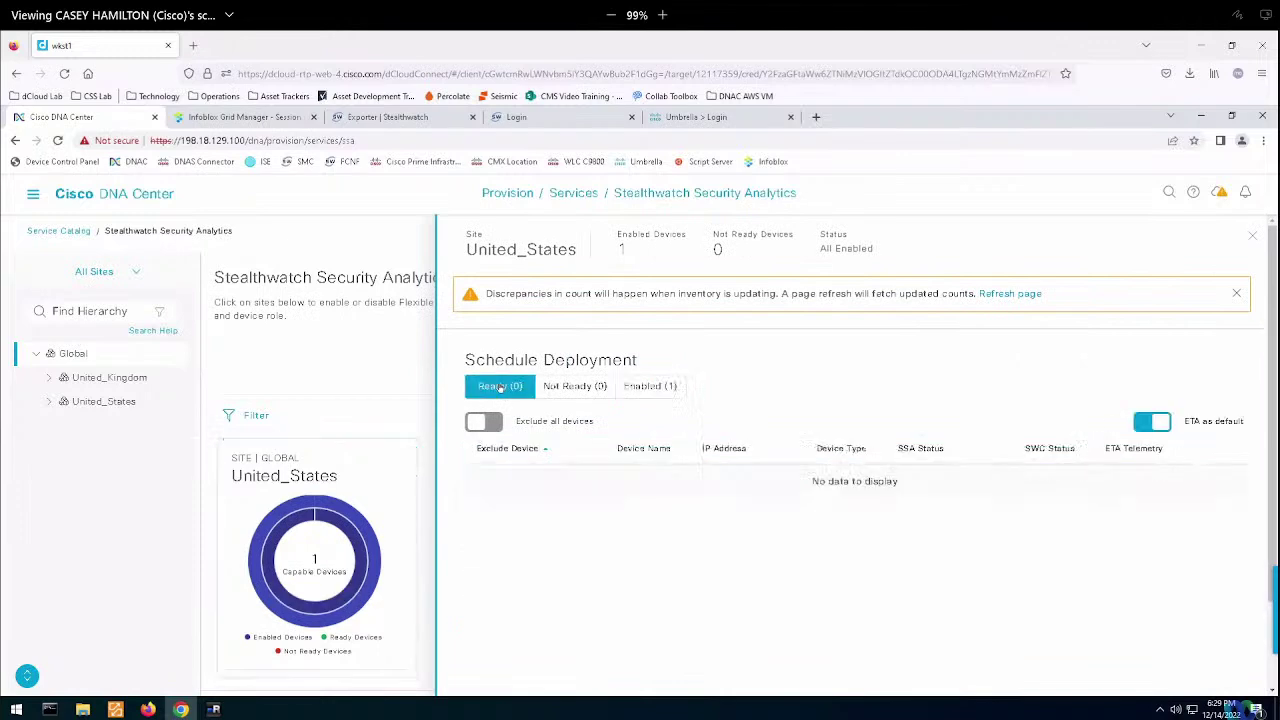
{"action": "left_click", "coordinate": [1251, 240]}
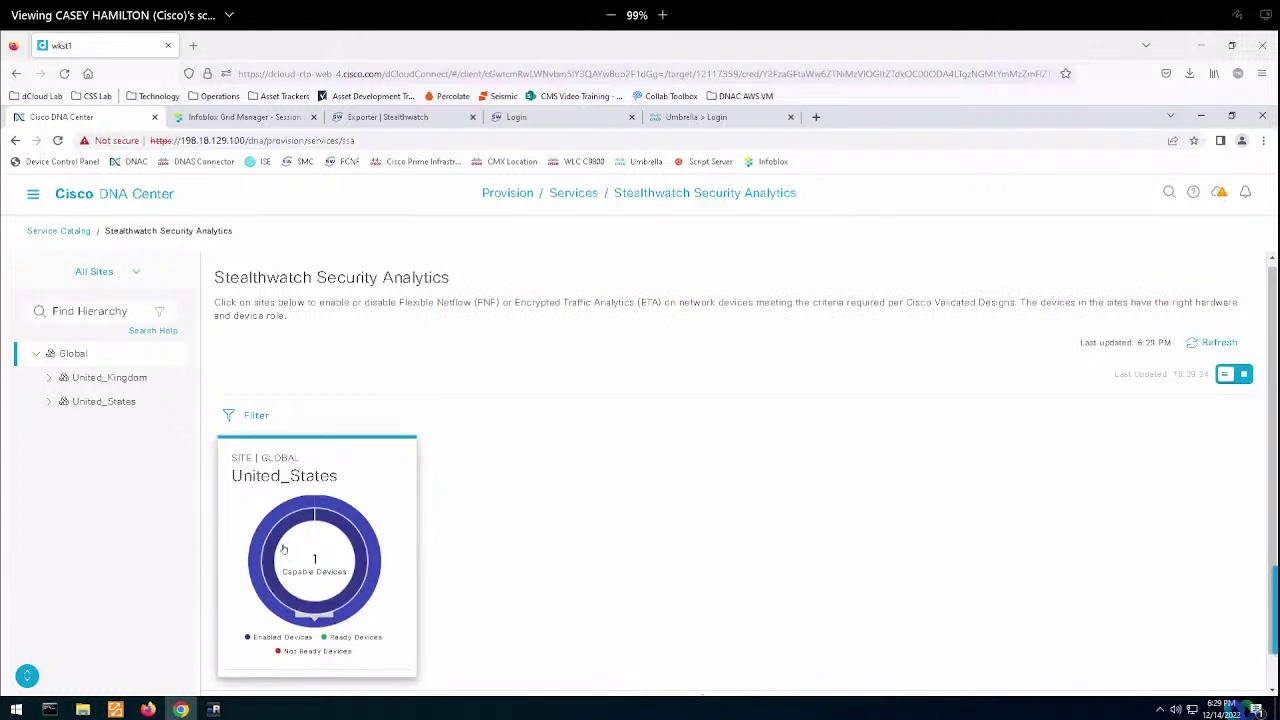
{"action": "left_click", "coordinate": [33, 199]}
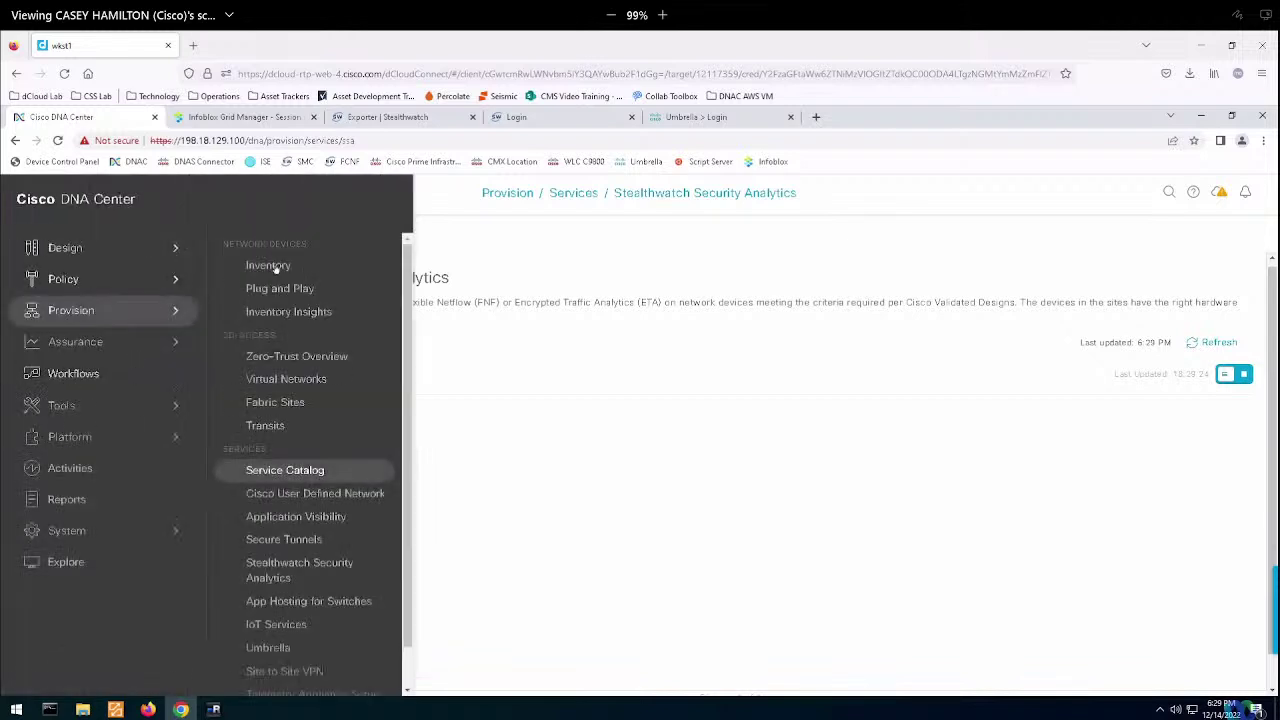
{"action": "left_click", "coordinate": [268, 266]}
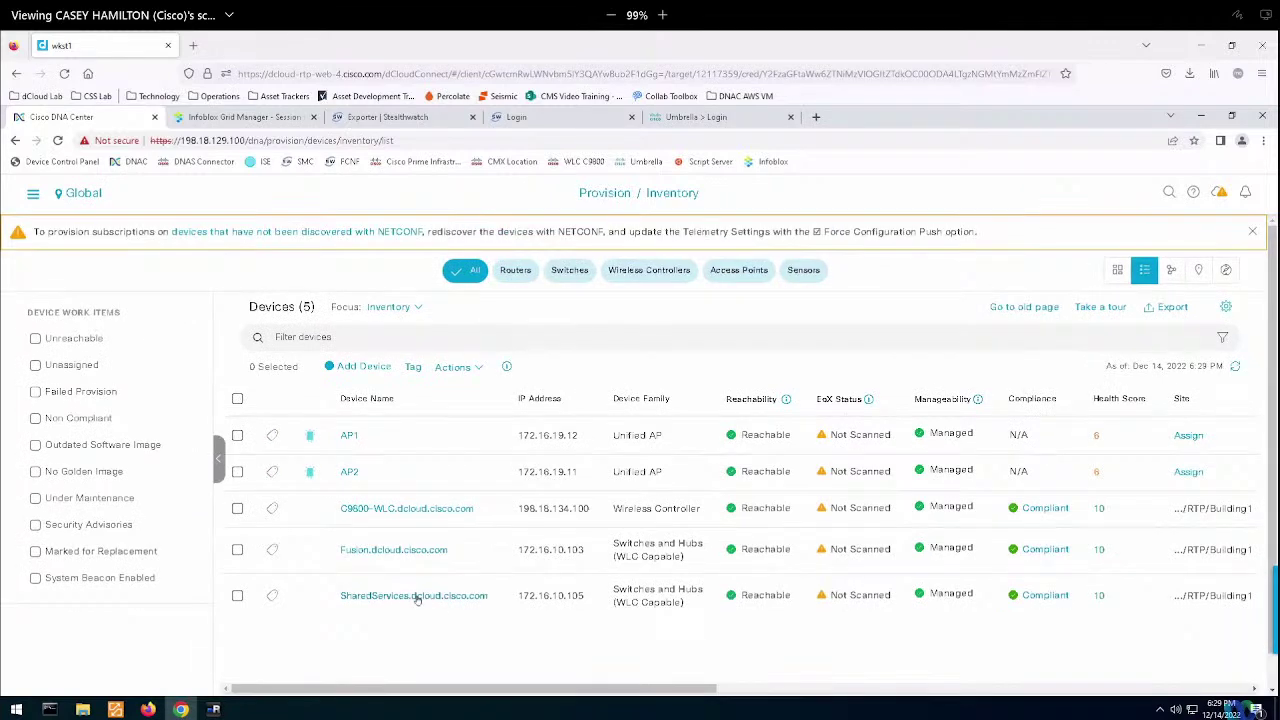
Open the device details page for SharedServices.dcloud.cisco.com, the Catalyst 9300 at 172.16.10.105.
{"action": "left_click", "coordinate": [418, 597]}
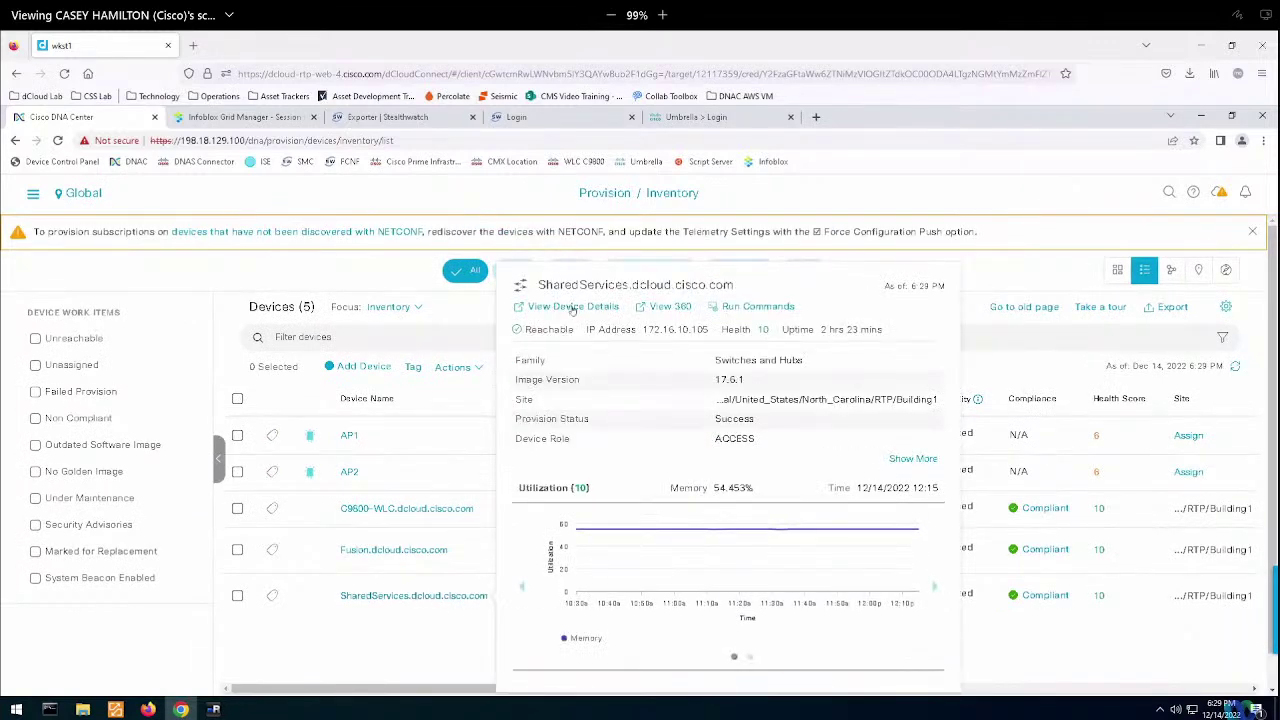
{"action": "left_click", "coordinate": [573, 307]}
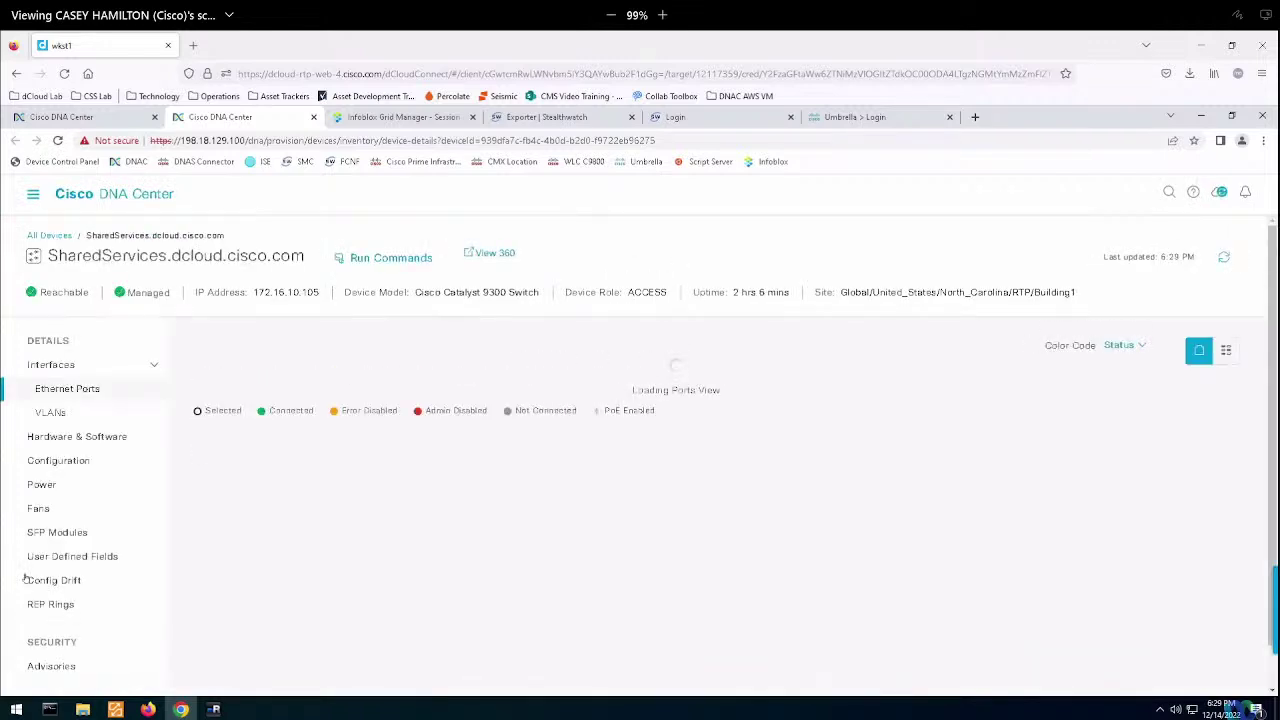
Open the switch's Config Drift history and set the start date to Dec 14, 2022.
{"action": "left_click", "coordinate": [46, 584]}
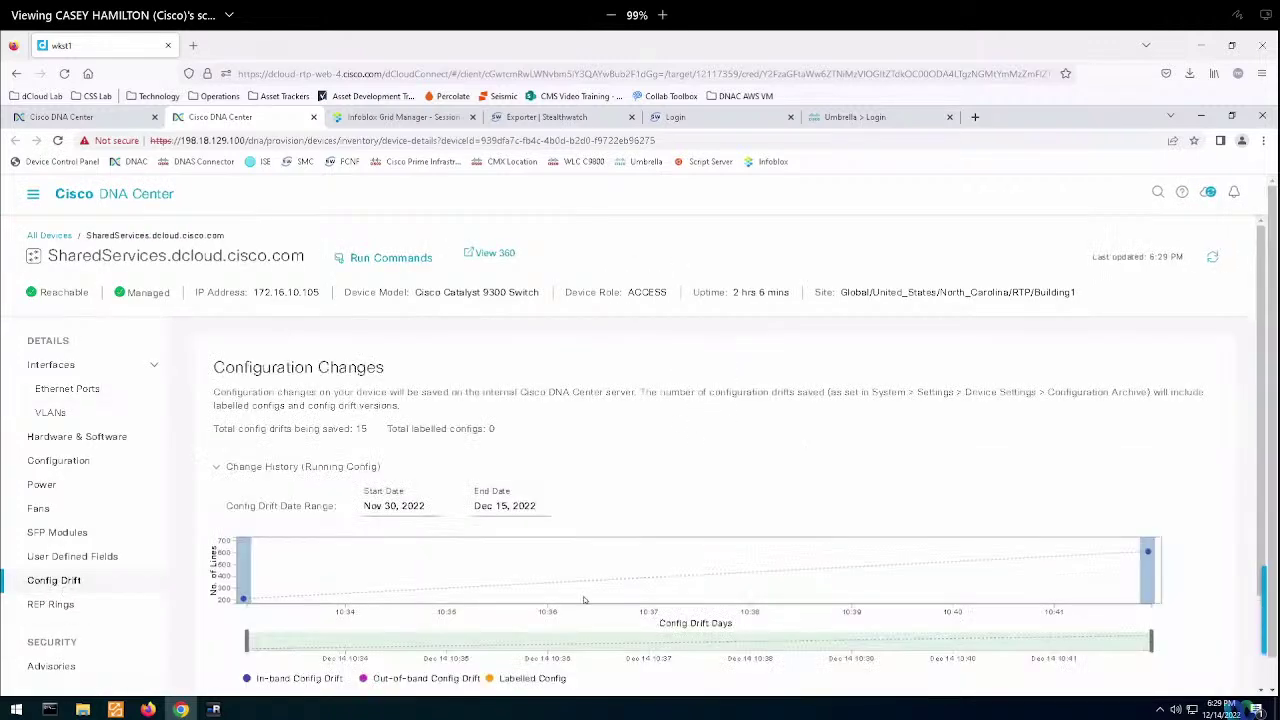
{"action": "scroll", "coordinate": [842, 416], "scroll_direction": "down", "scroll_amount": 3}
{"action": "scroll", "coordinate": [1180, 379], "scroll_direction": "down", "scroll_amount": 5}
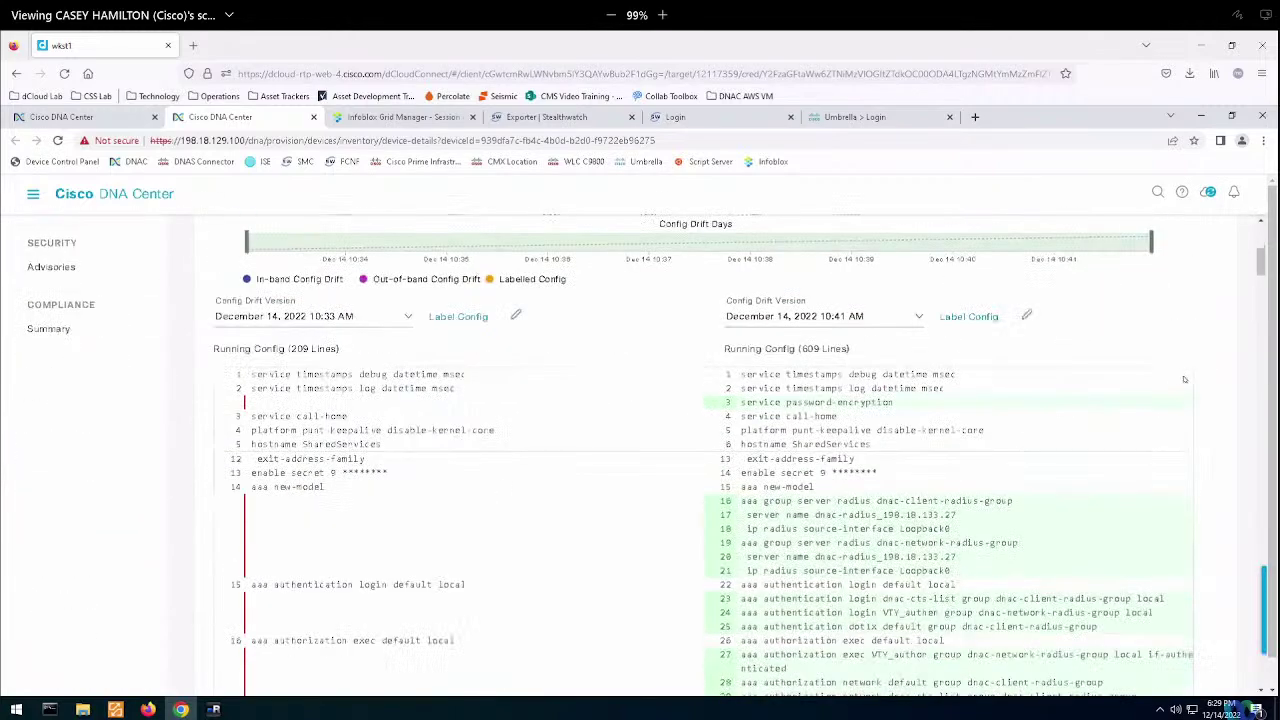
{"action": "scroll", "coordinate": [1182, 381], "scroll_direction": "down", "scroll_amount": 6}
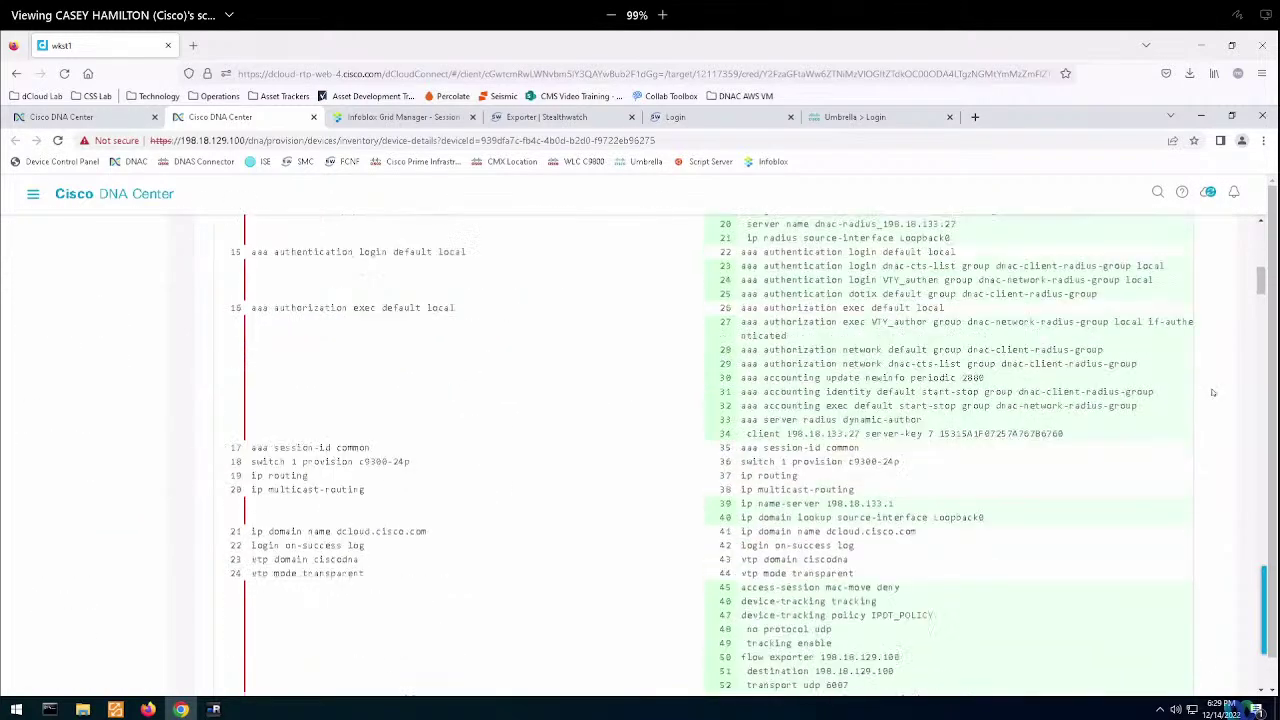
{"action": "scroll", "coordinate": [1212, 392], "scroll_direction": "down", "scroll_amount": 1}
{"action": "scroll", "coordinate": [1217, 390], "scroll_direction": "down", "scroll_amount": 5}
{"action": "left_click_drag", "start_coordinate": [1261, 305], "coordinate": [1268, 215]}
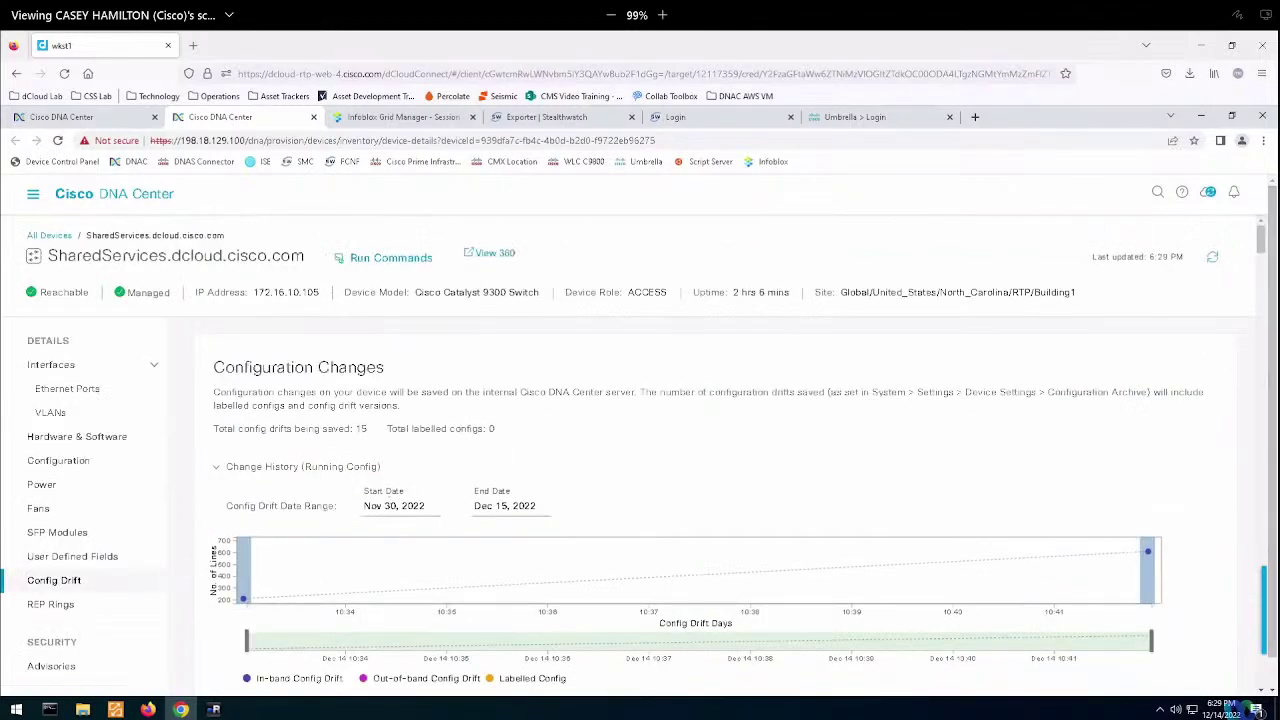
{"action": "left_click", "coordinate": [391, 506]}
{"action": "left_click", "coordinate": [467, 669]}
Review the drift changes, keeping the Dec 14 to Dec 15, 2022 range.
{"action": "scroll", "coordinate": [1102, 449], "scroll_direction": "down", "scroll_amount": 3}
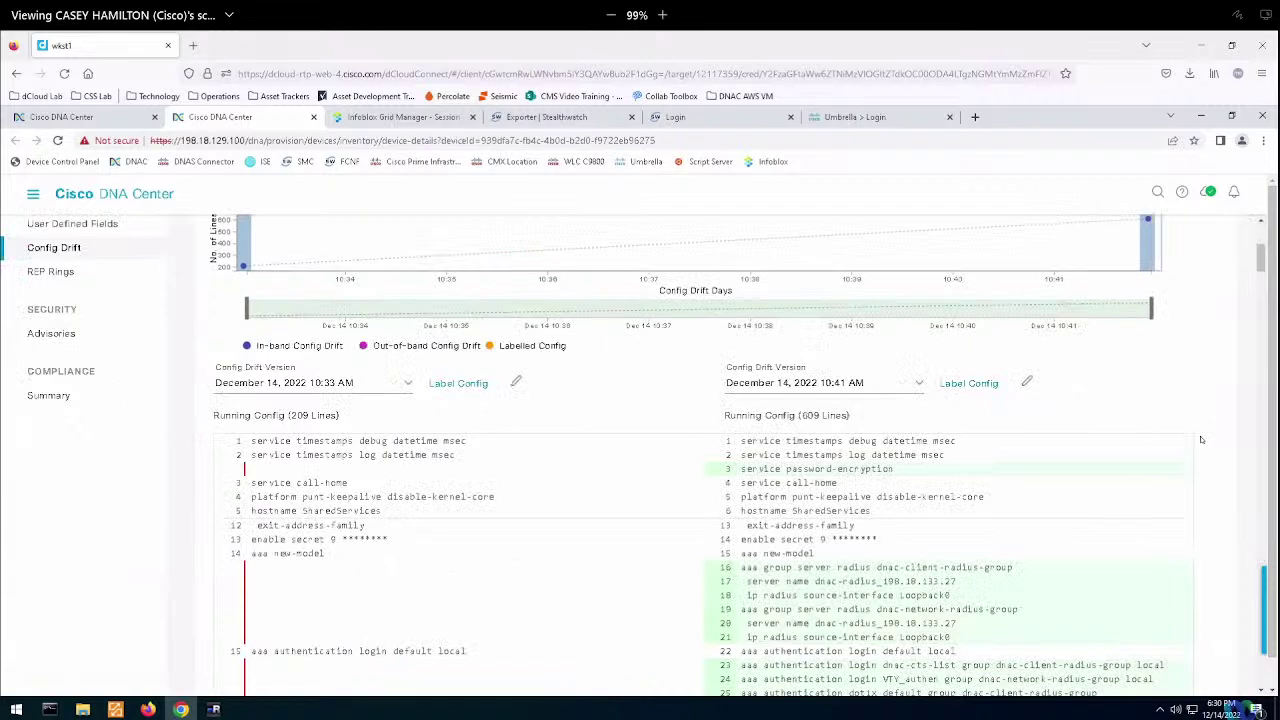
{"action": "scroll", "coordinate": [1201, 439], "scroll_direction": "down", "scroll_amount": 10}
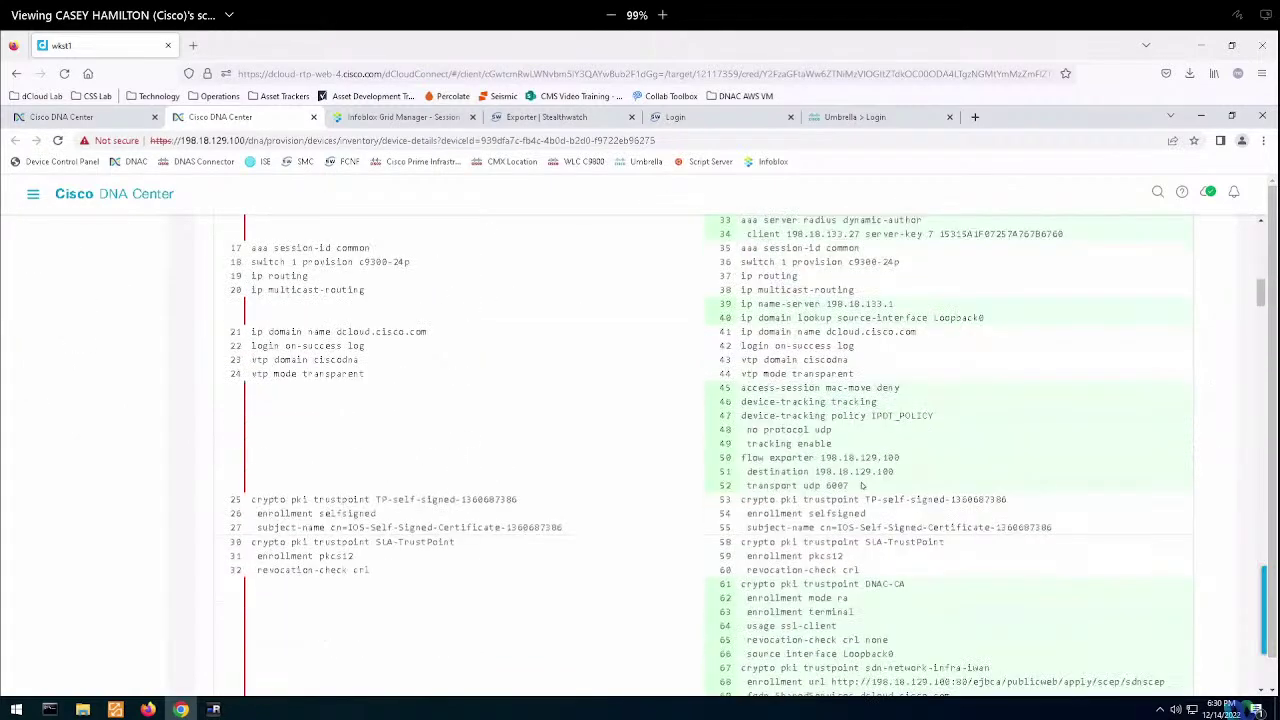
{"action": "scroll", "coordinate": [778, 485], "scroll_direction": "down", "scroll_amount": 10}
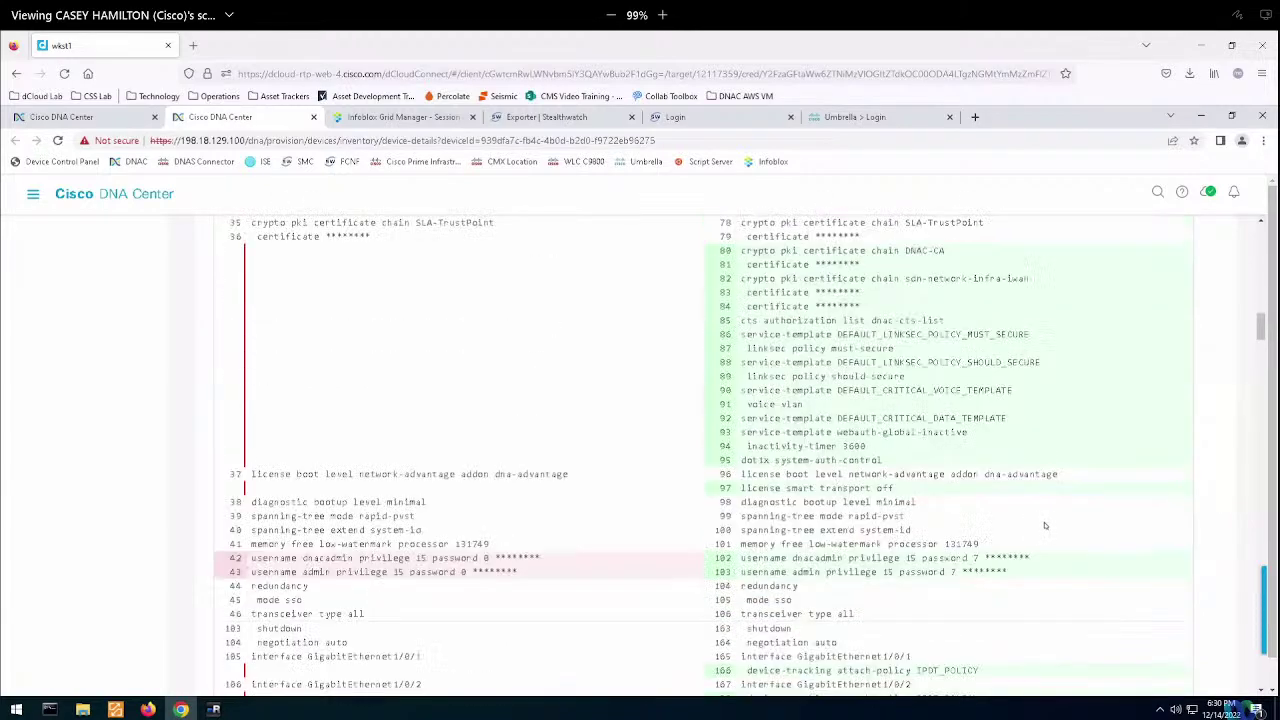
{"action": "scroll", "coordinate": [1045, 525], "scroll_direction": "down", "scroll_amount": 5}
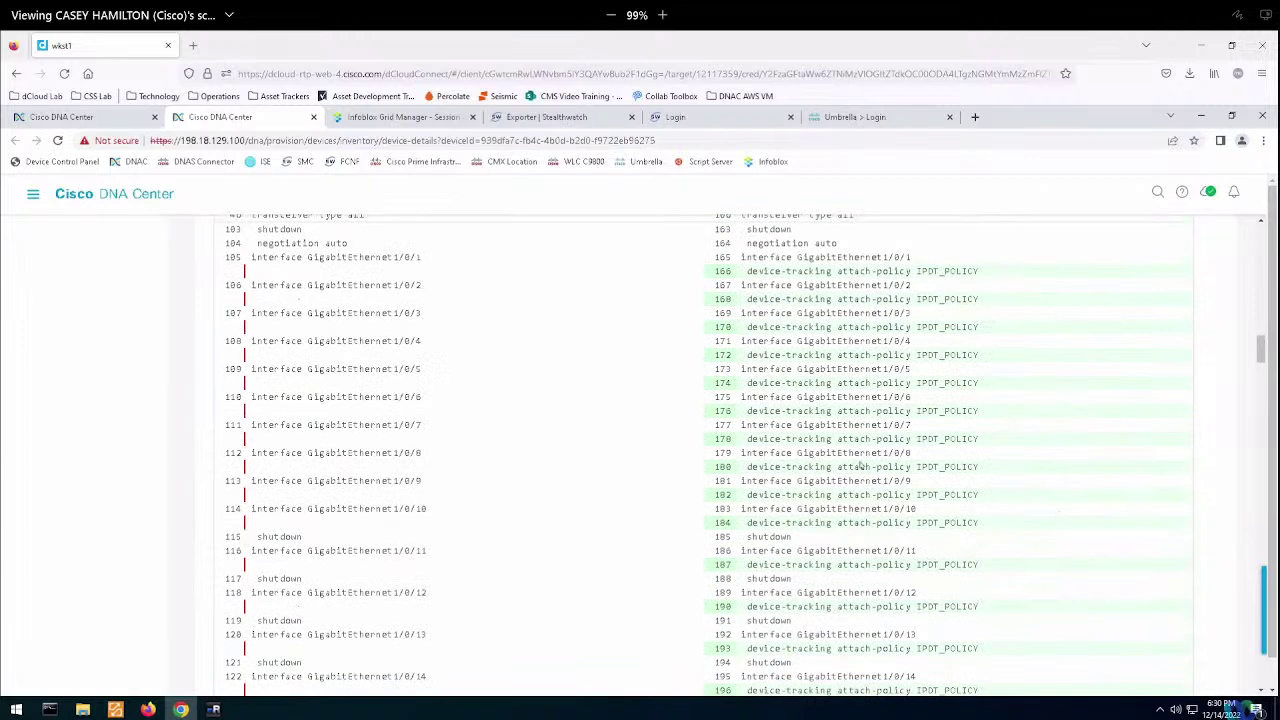
{"action": "scroll", "coordinate": [1045, 480], "scroll_direction": "down", "scroll_amount": 4}
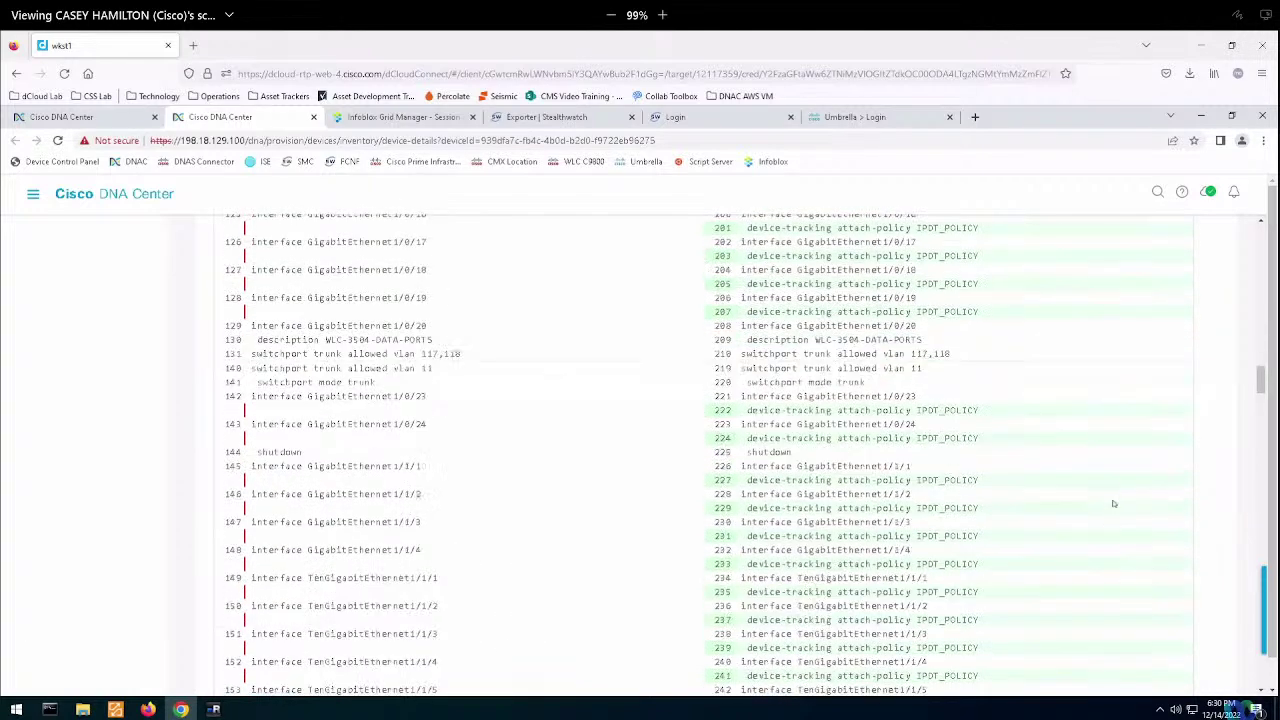
{"action": "left_click_drag", "start_coordinate": [1262, 380], "coordinate": [1274, 143]}
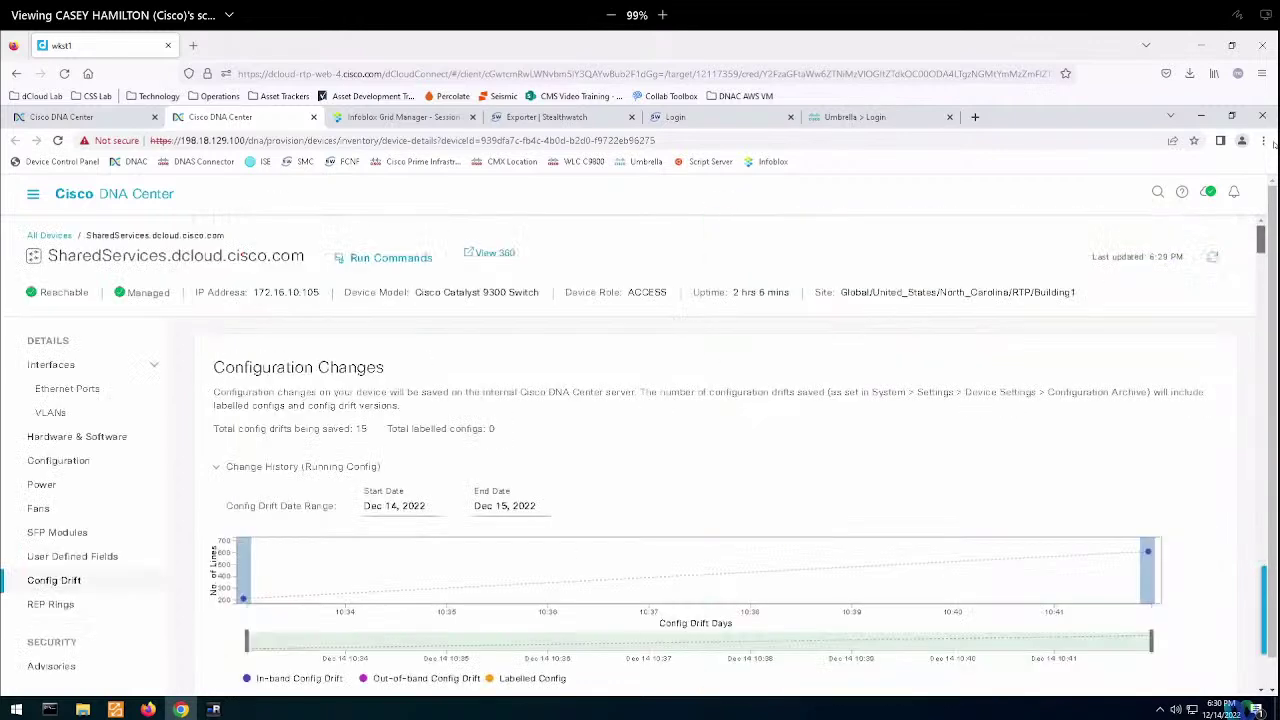
{"action": "left_click", "coordinate": [398, 505]}
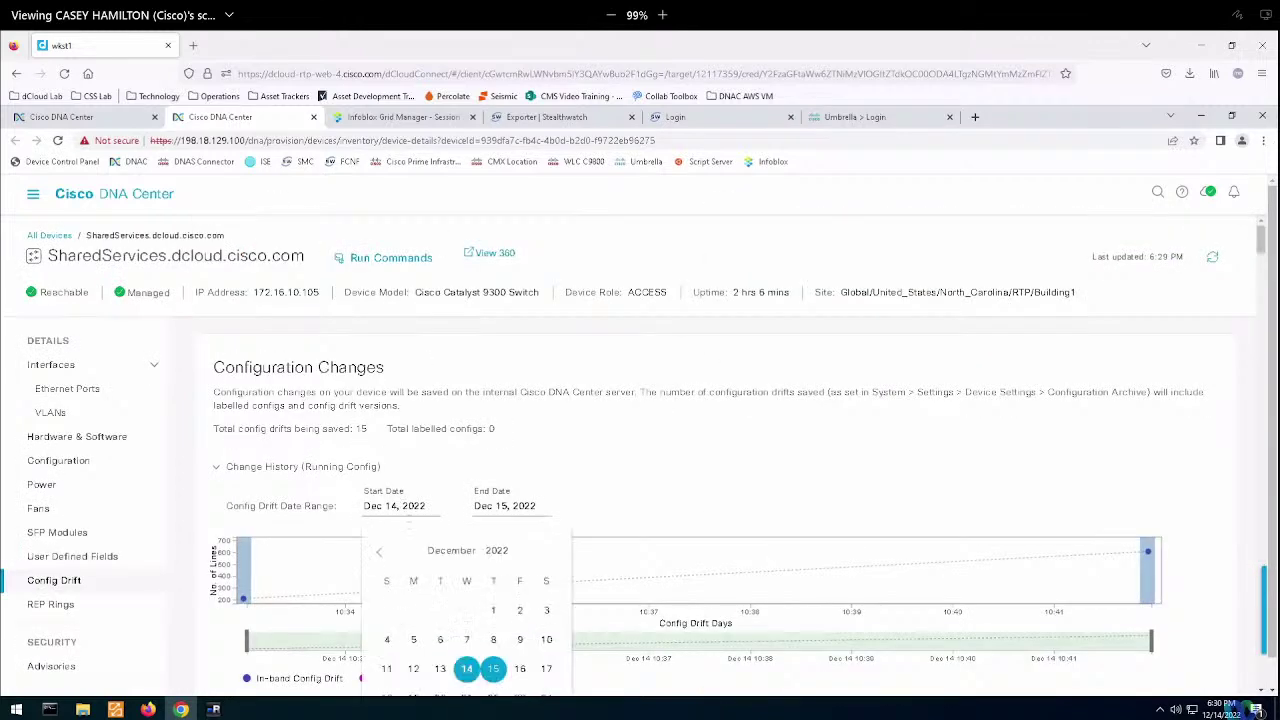
{"action": "left_click", "coordinate": [493, 668]}
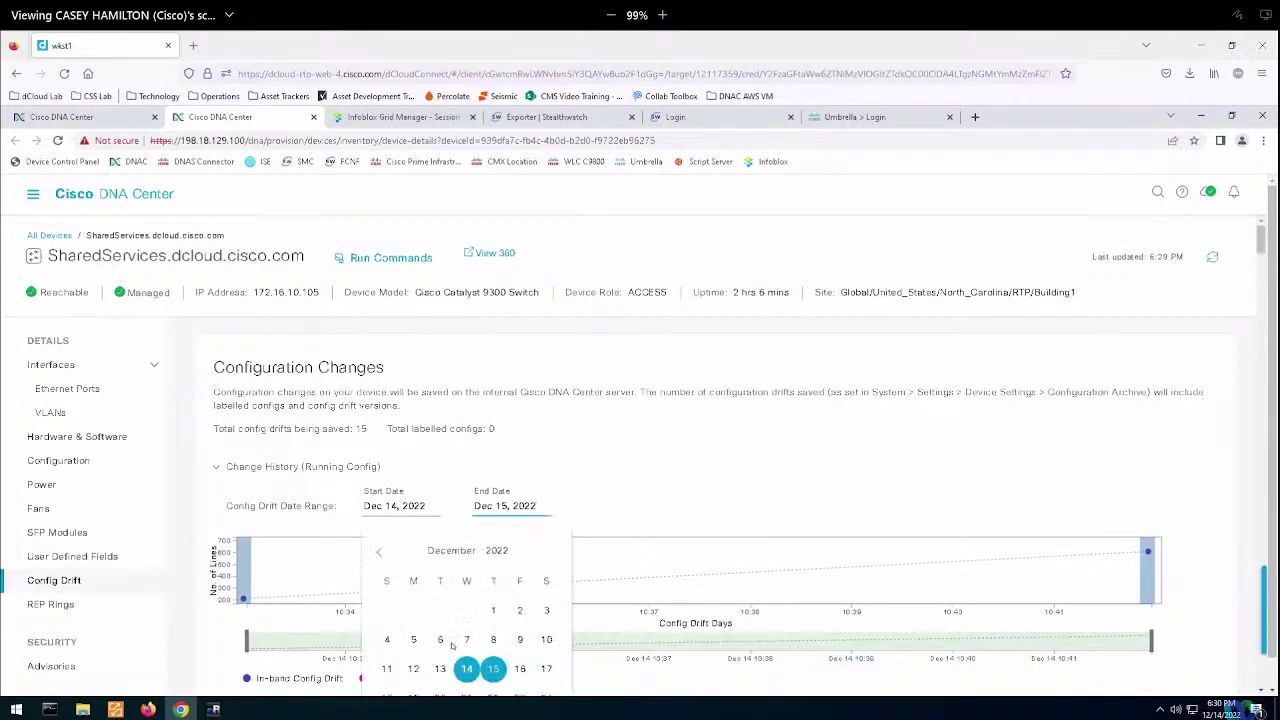
{"action": "left_click", "coordinate": [213, 710]}
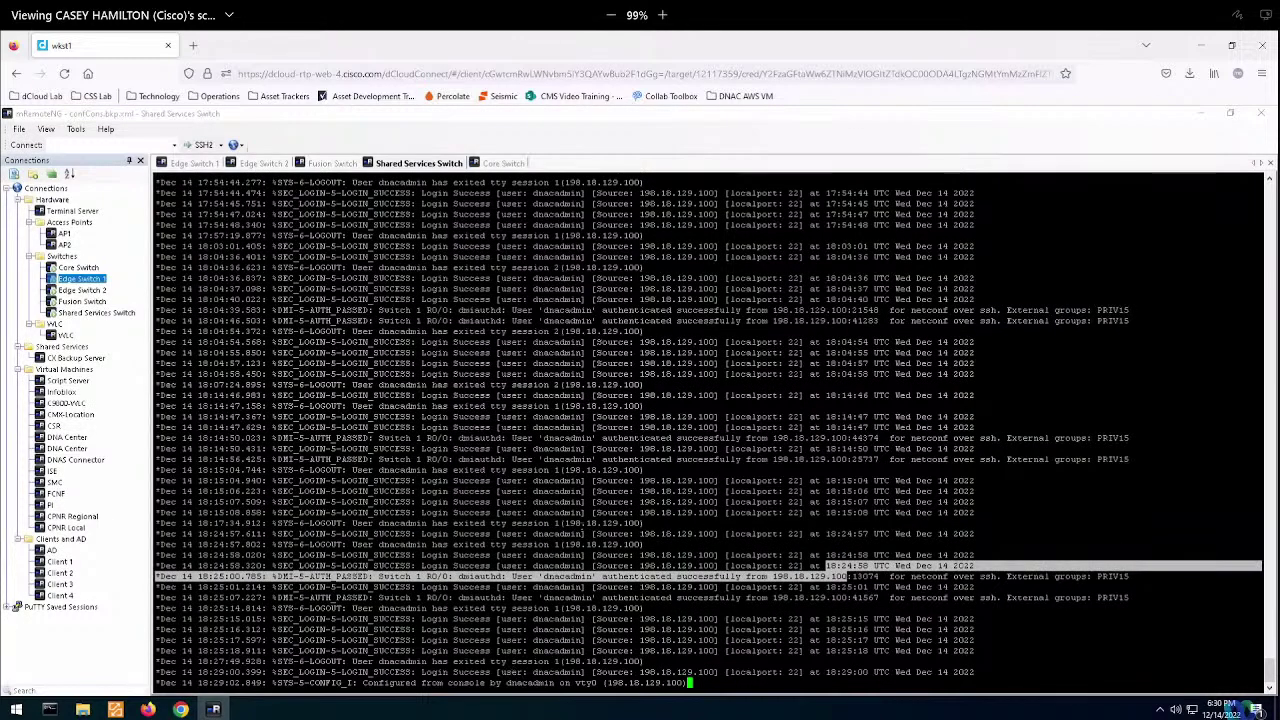
Log into the Shared Services Switch as admin and enter privileged enable mode.
{"action": "type", "text": "This is a Test"}
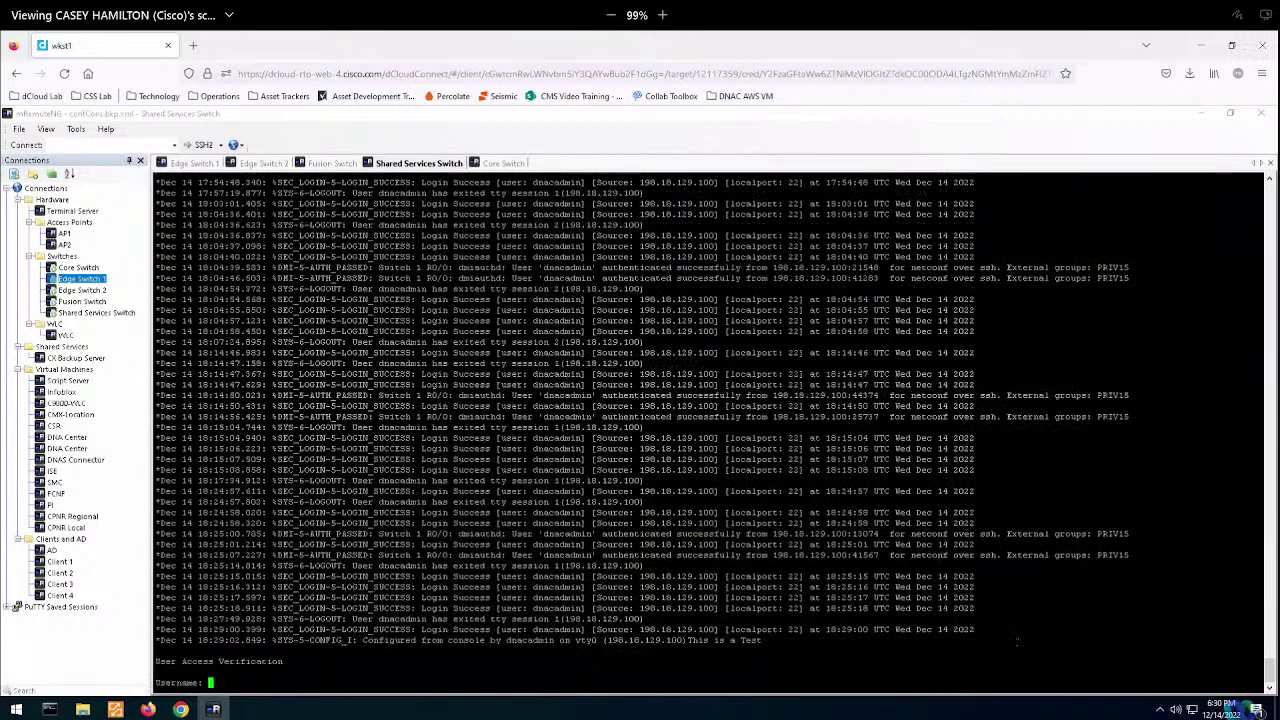
{"action": "type", "text": "admin"}
{"action": "key", "text": "Return"}
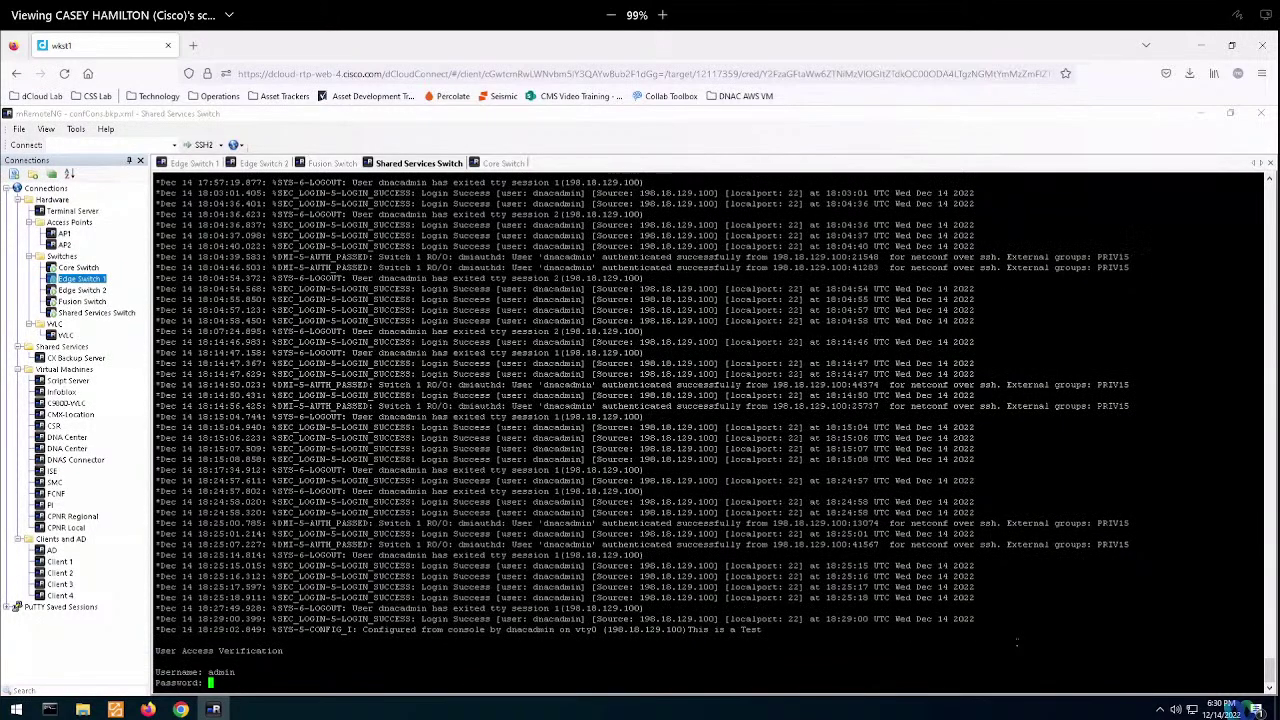
{"action": "key", "text": "Return"}
{"action": "type", "text": "s>s"}
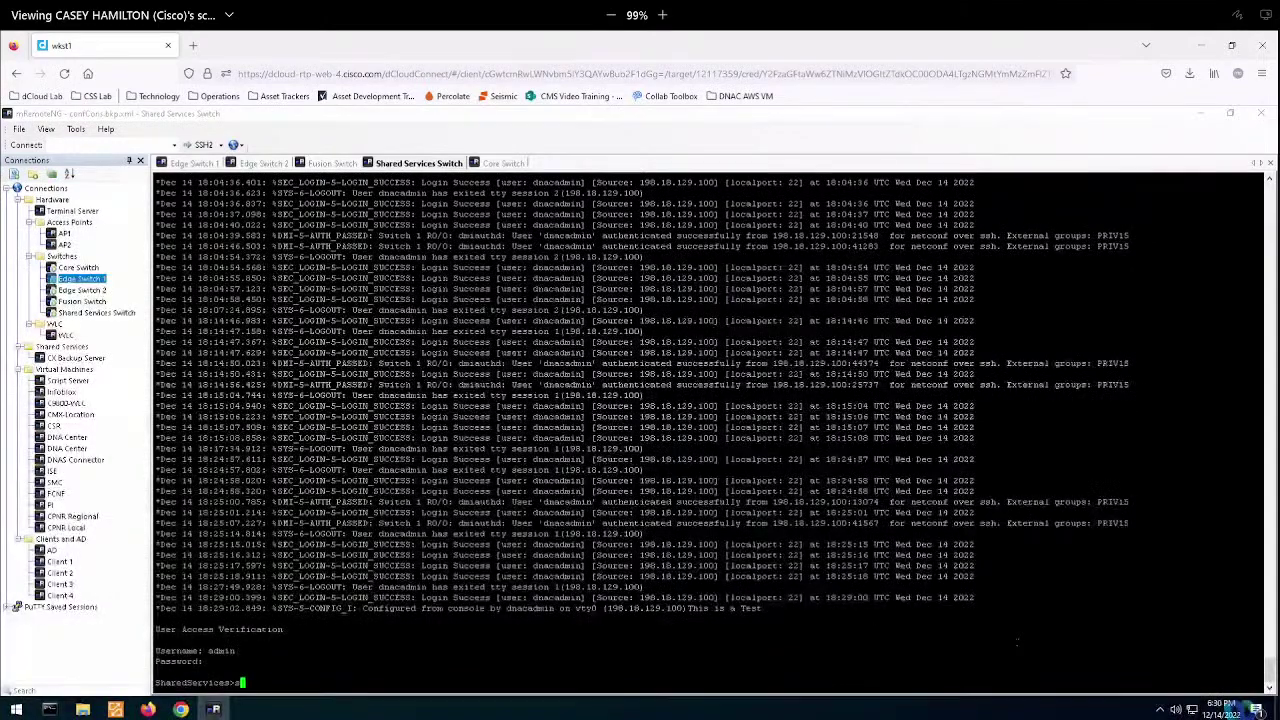
{"action": "key", "text": "Return"}
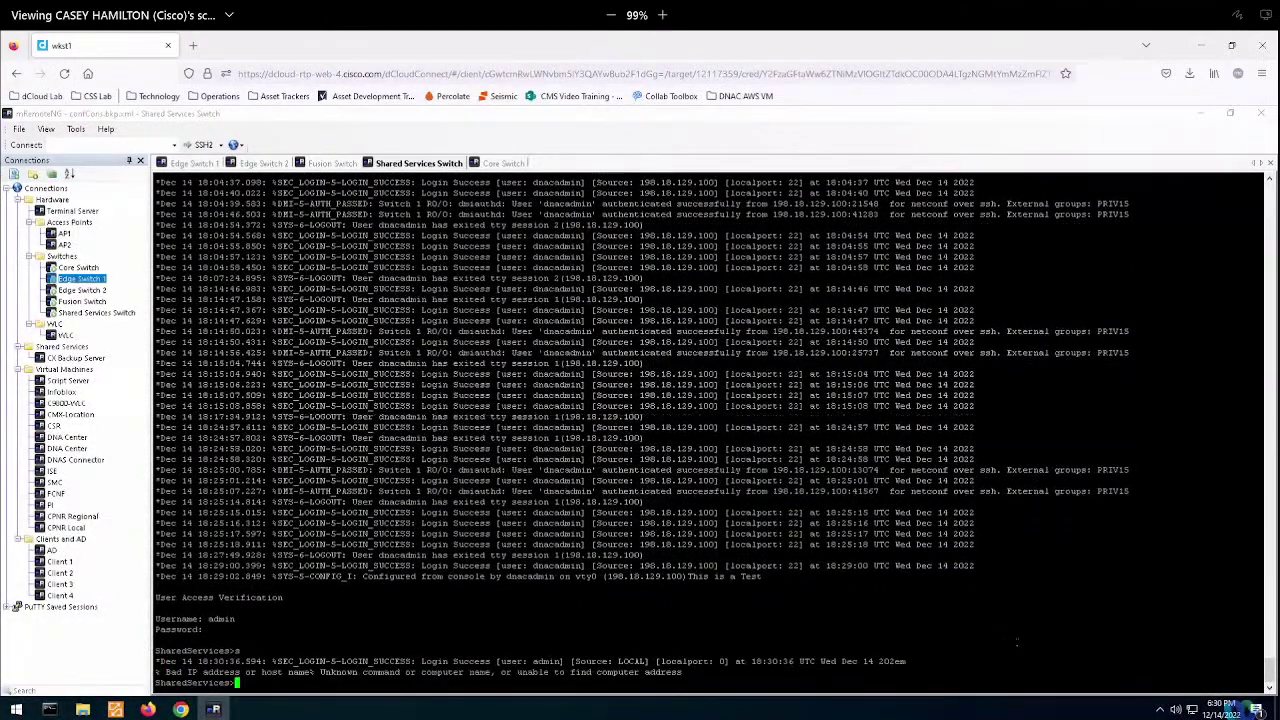
{"action": "type", "text": "en"}
{"action": "key", "text": "Return"}
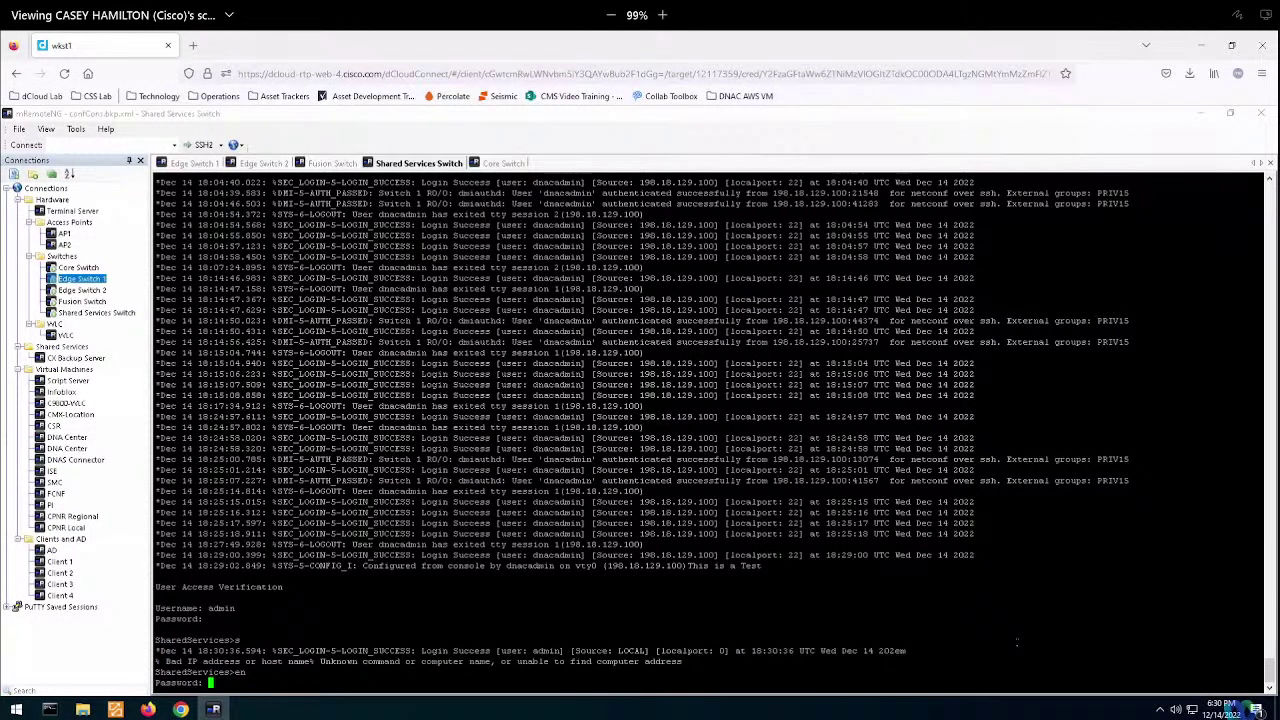
{"action": "key", "text": "Return"}
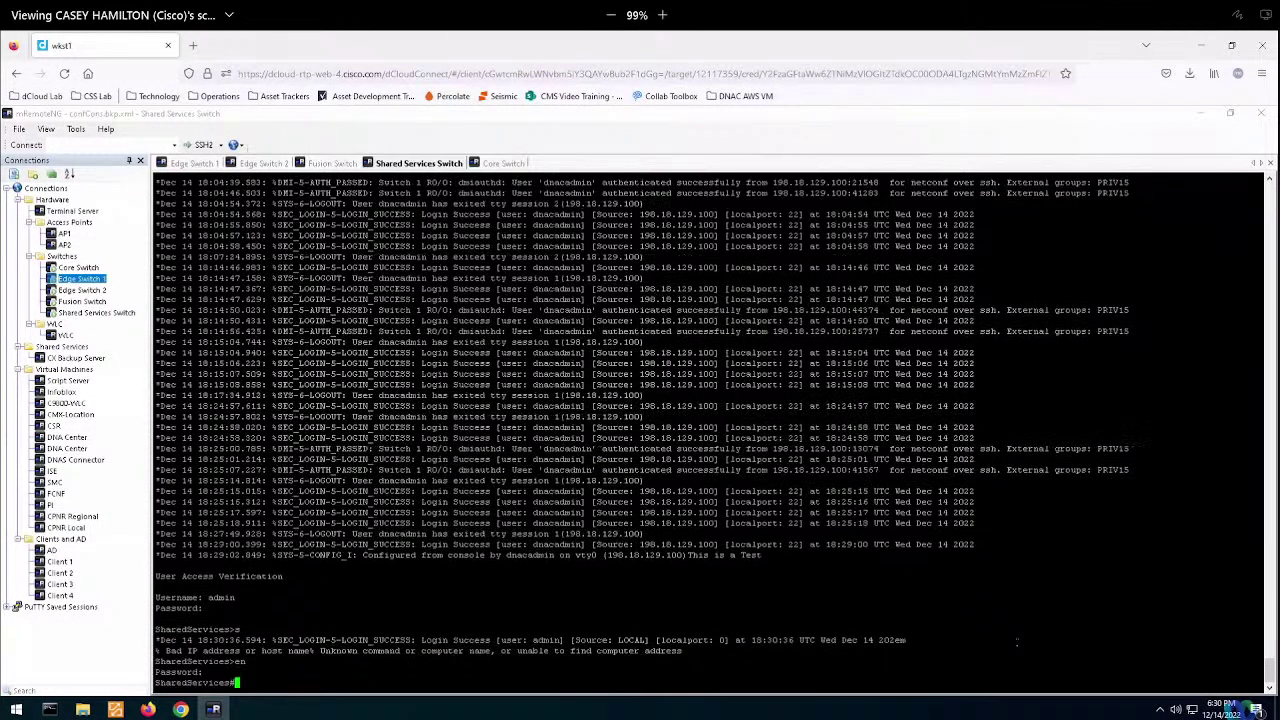
Run 'show run | s flow' and highlight export destination 198.18.135.137 port 2055.
{"action": "type", "text": "show run | s flow"}
{"action": "key", "text": "Return"}
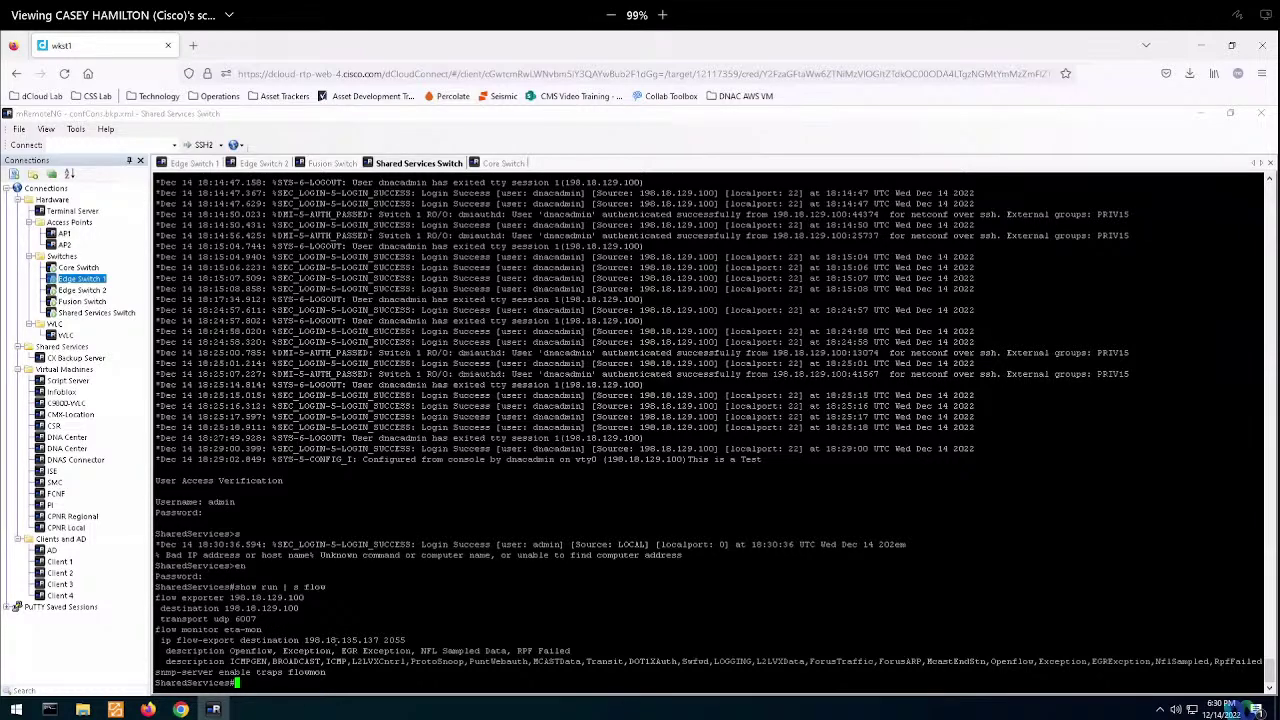
{"action": "left_click_drag", "start_coordinate": [384, 640], "coordinate": [304, 640]}
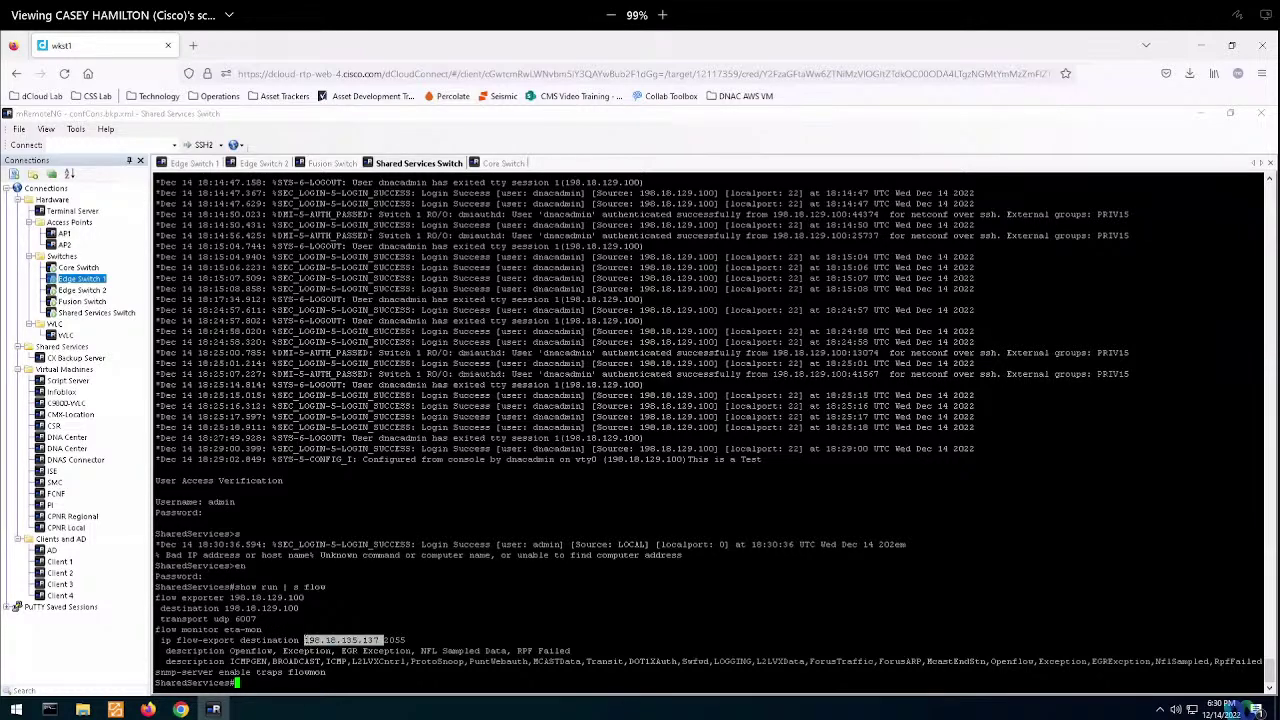
{"action": "double_click", "coordinate": [394, 640]}
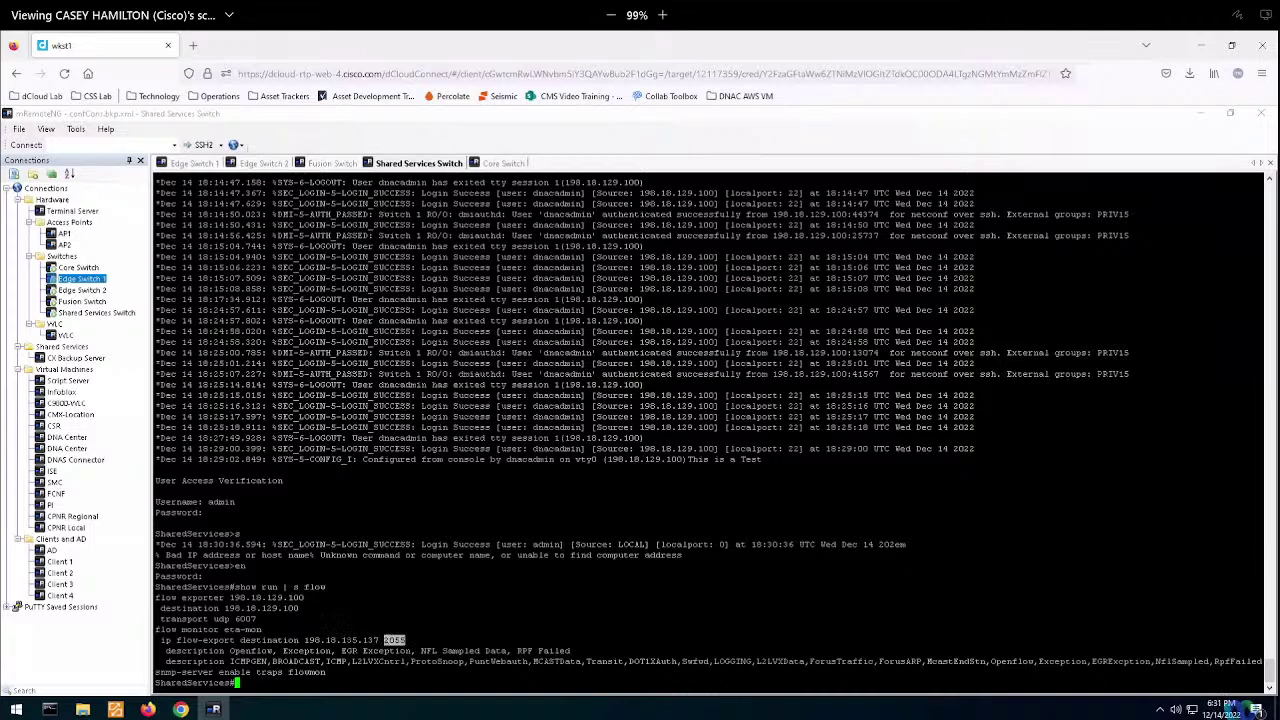
{"action": "left_click", "coordinate": [443, 617]}
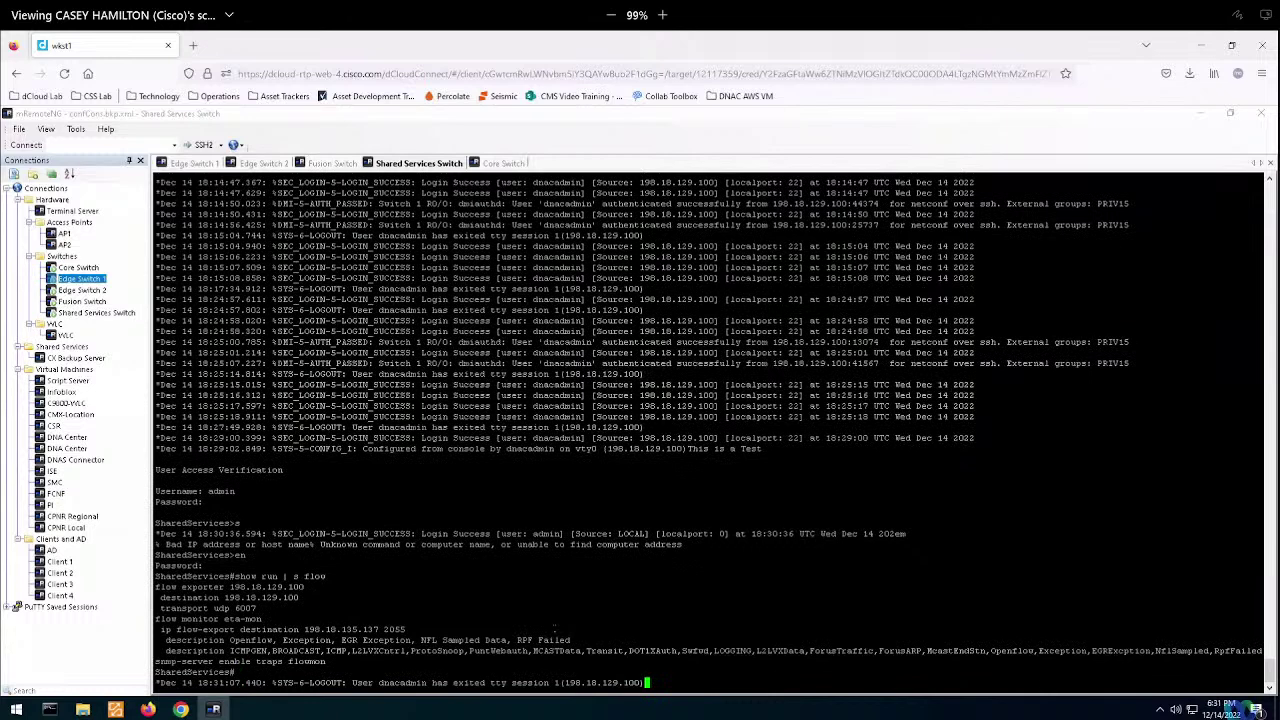
List the switch's VLANs with 'show vlan brief'.
{"action": "key", "text": "Return"}
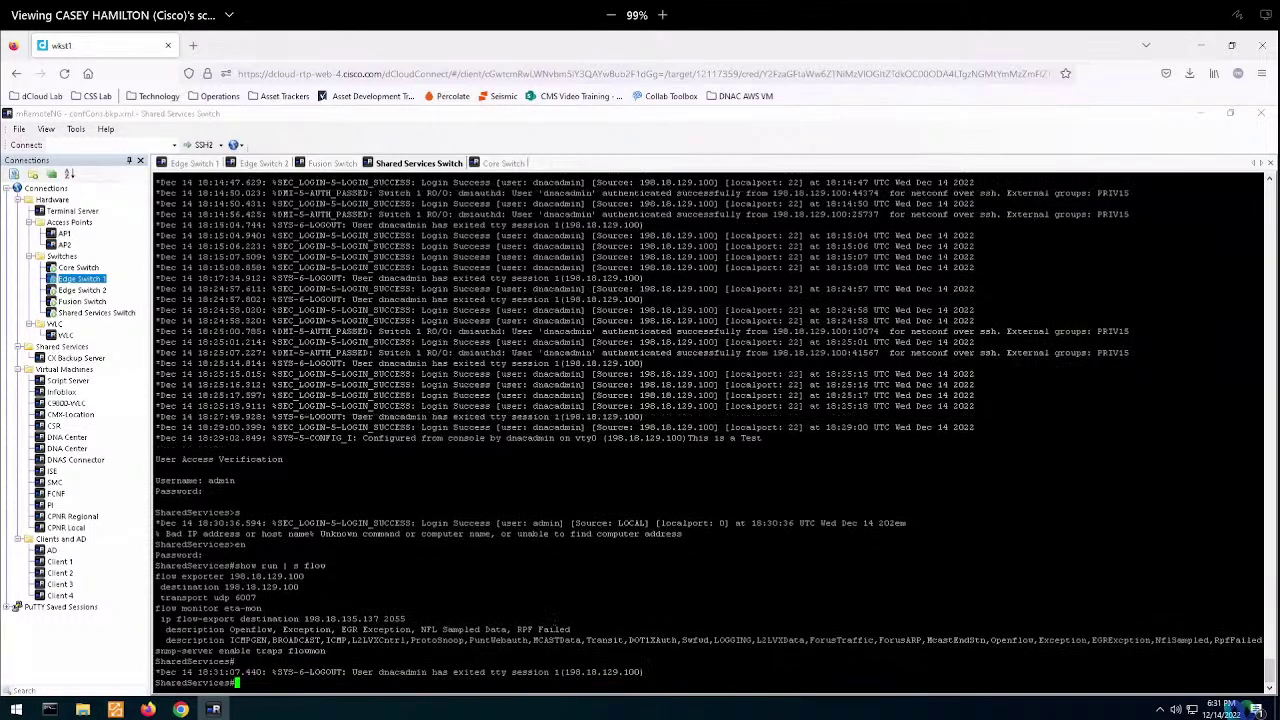
{"action": "type", "text": "show vlan brief"}
{"action": "key", "text": "Return"}
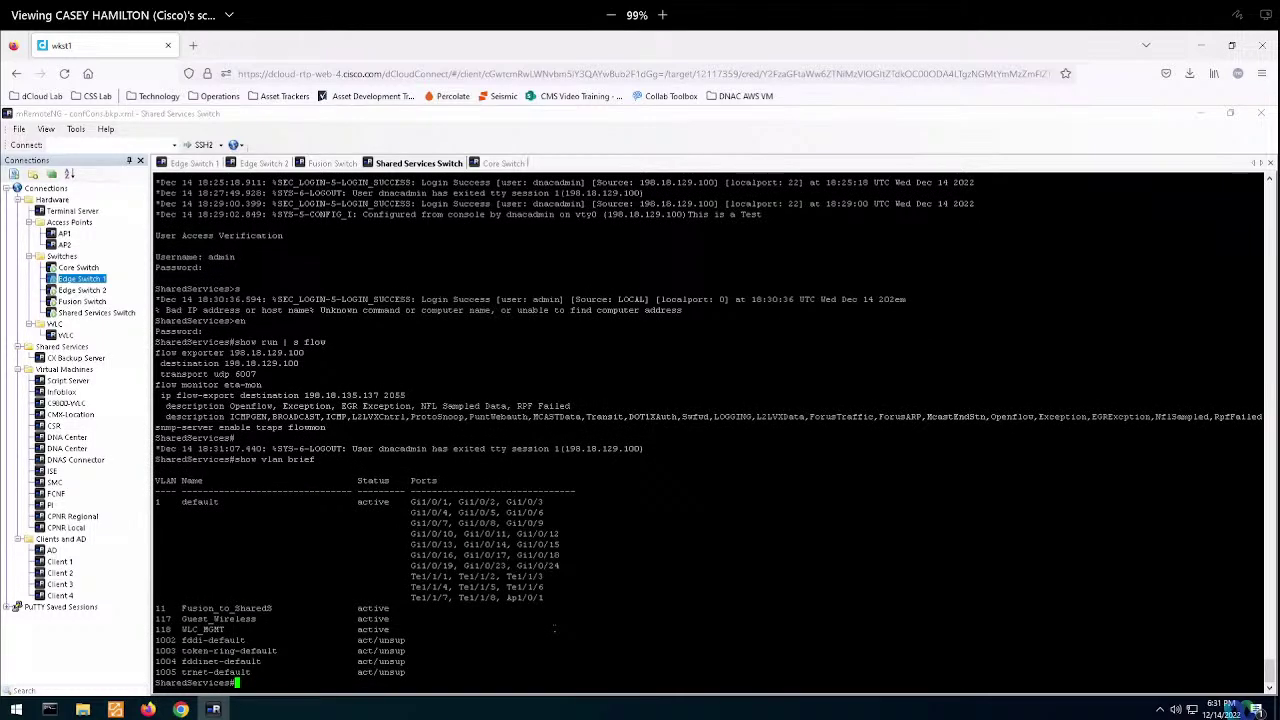
Show GigabitEthernet1/0/1's running config and highlight its et-analytics enable line.
{"action": "type", "text": "sh run int g1/0/1"}
{"action": "key", "text": "Return"}
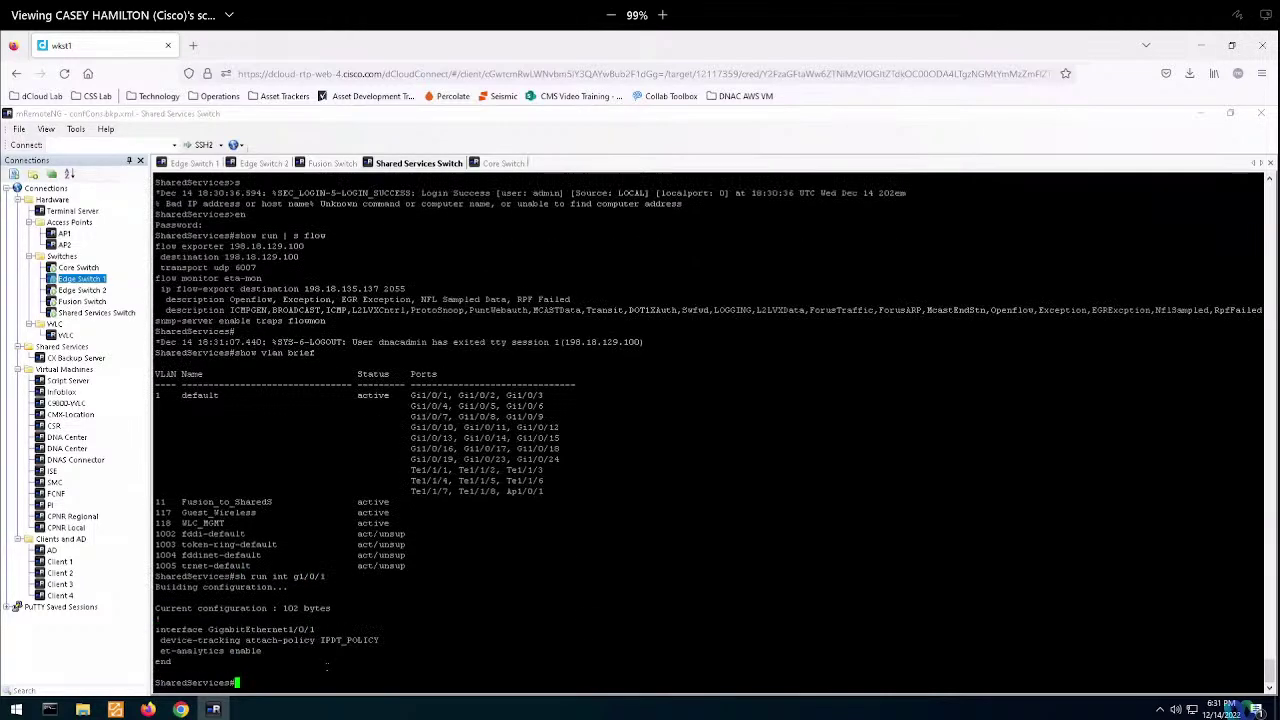
{"action": "left_click_drag", "start_coordinate": [1262, 650], "coordinate": [160, 650]}
{"action": "left_click", "coordinate": [263, 651]}
{"action": "left_click_drag", "start_coordinate": [263, 651], "coordinate": [158, 650]}
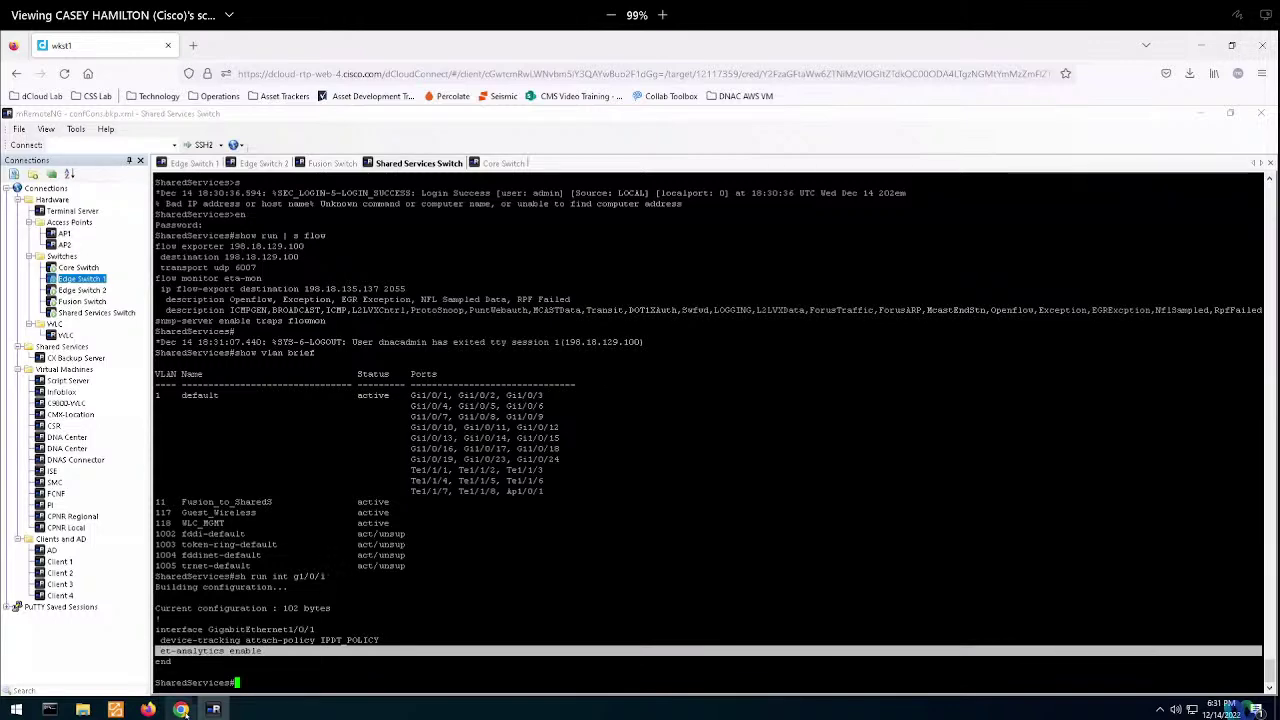
{"action": "left_click", "coordinate": [181, 709]}
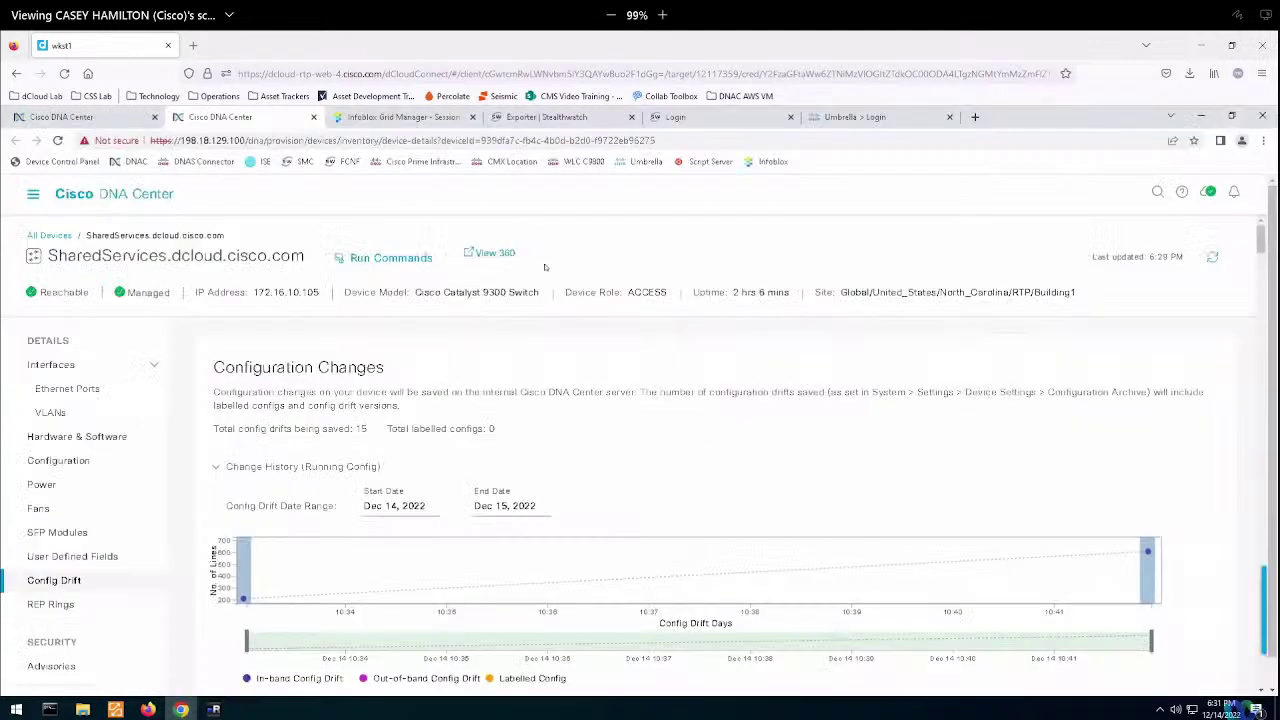
Reload Stealthwatch's Exporter Configurations list so the switch appears as its one exporter.
{"action": "left_click", "coordinate": [535, 117]}
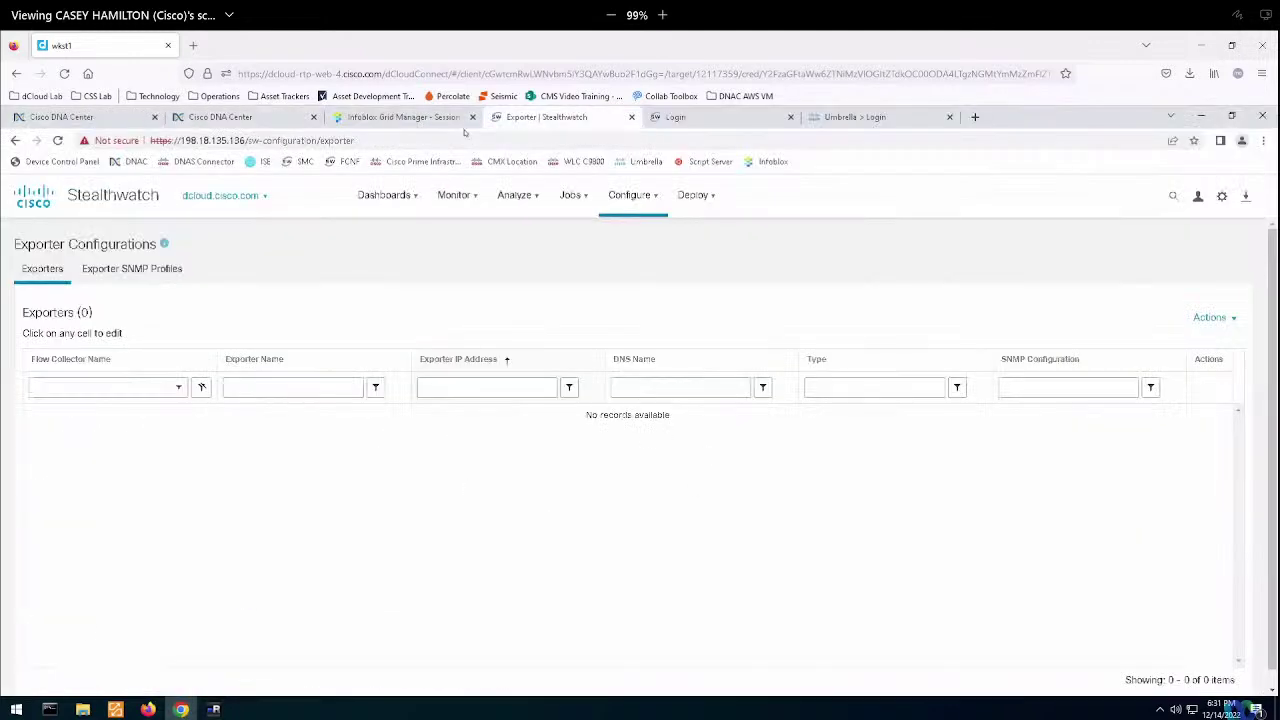
{"action": "left_click", "coordinate": [58, 141]}
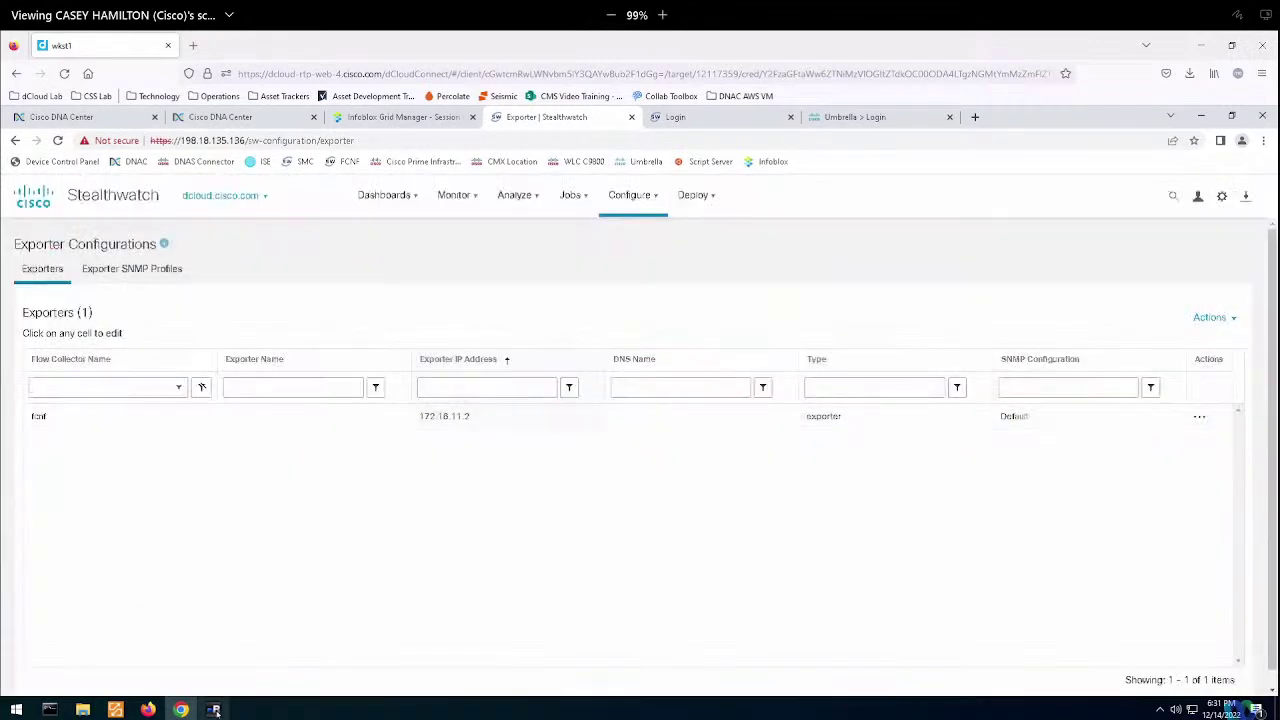
{"action": "left_click", "coordinate": [214, 710]}
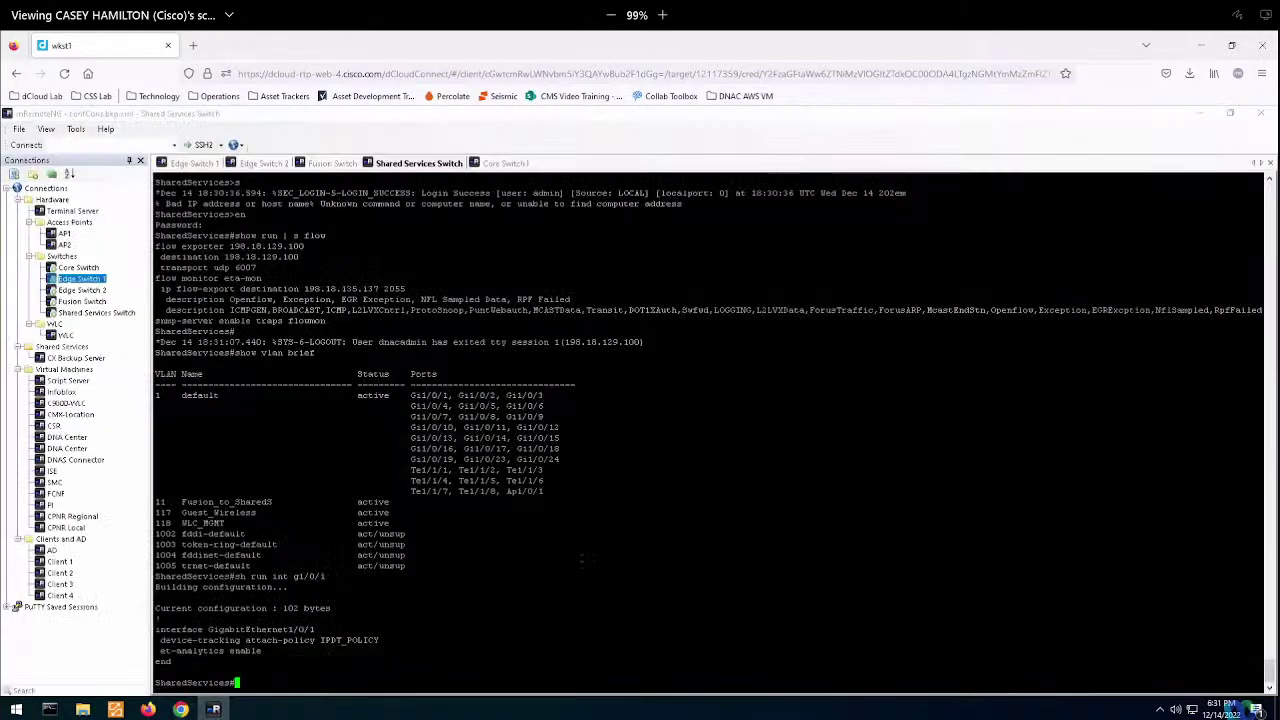
List up interfaces with 'sh ip int brief' and compare Vlan11's 172.16.11.2 to Stealthwatch.
{"action": "type", "text": "sh ip i"}
{"action": "type", "text": "nt brief | "}
{"action": "type", "text": "i v"}
{"action": "type", "text": "p"}
{"action": "key", "text": "Return"}
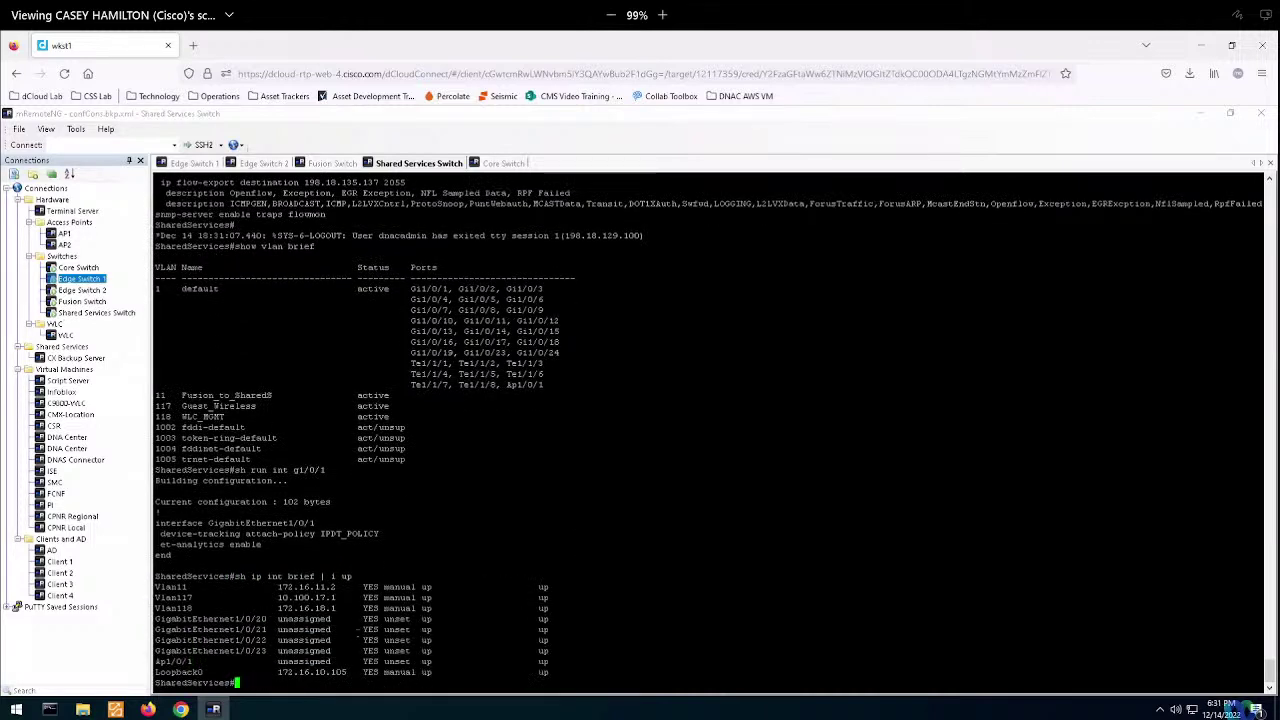
{"action": "left_click_drag", "start_coordinate": [333, 588], "coordinate": [156, 588]}
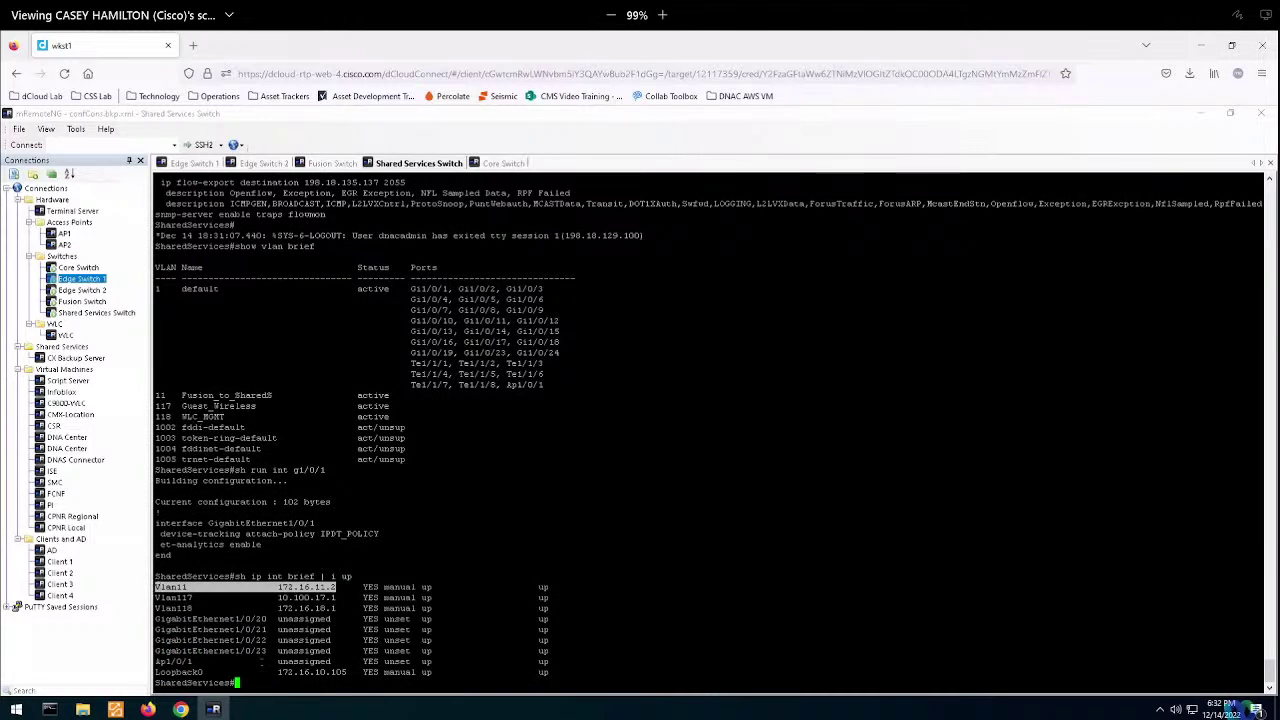
{"action": "left_click", "coordinate": [199, 709]}
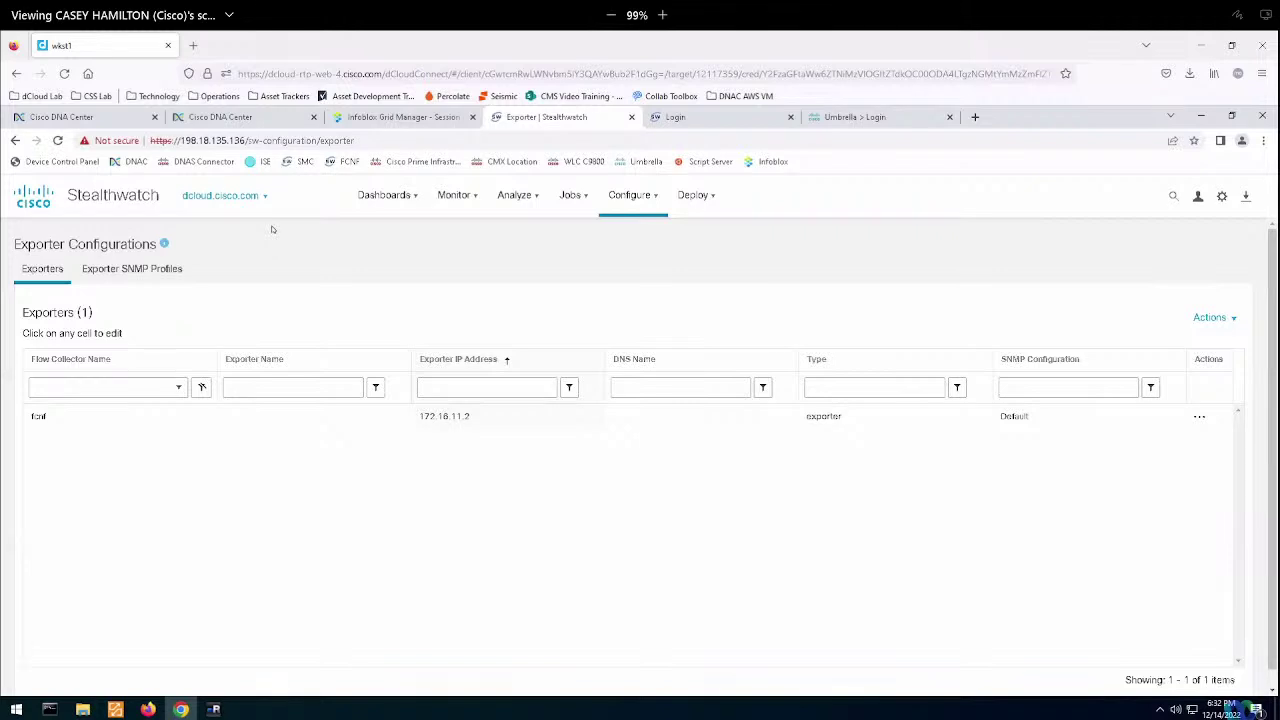
Advance the presentation to the Integrating Umbrella section agenda slide.
{"action": "mouse_move", "coordinate": [211, 712]}
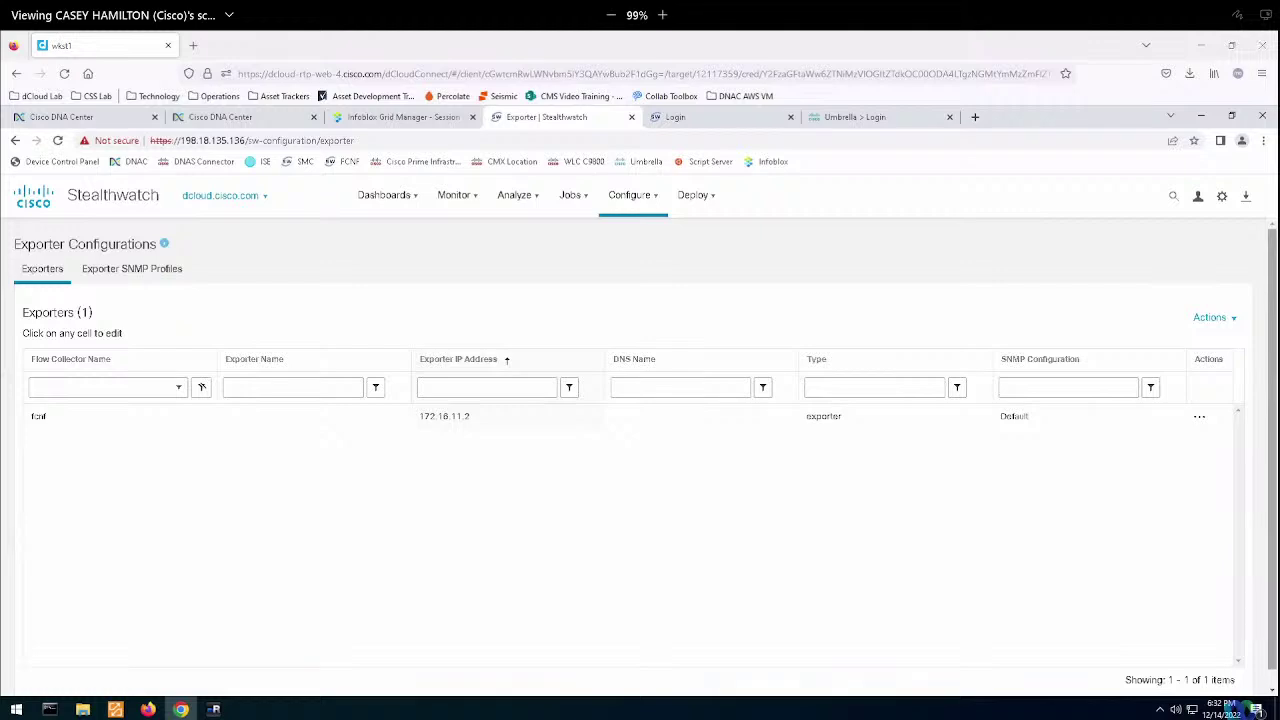
{"action": "key", "text": "alt+Tab"}
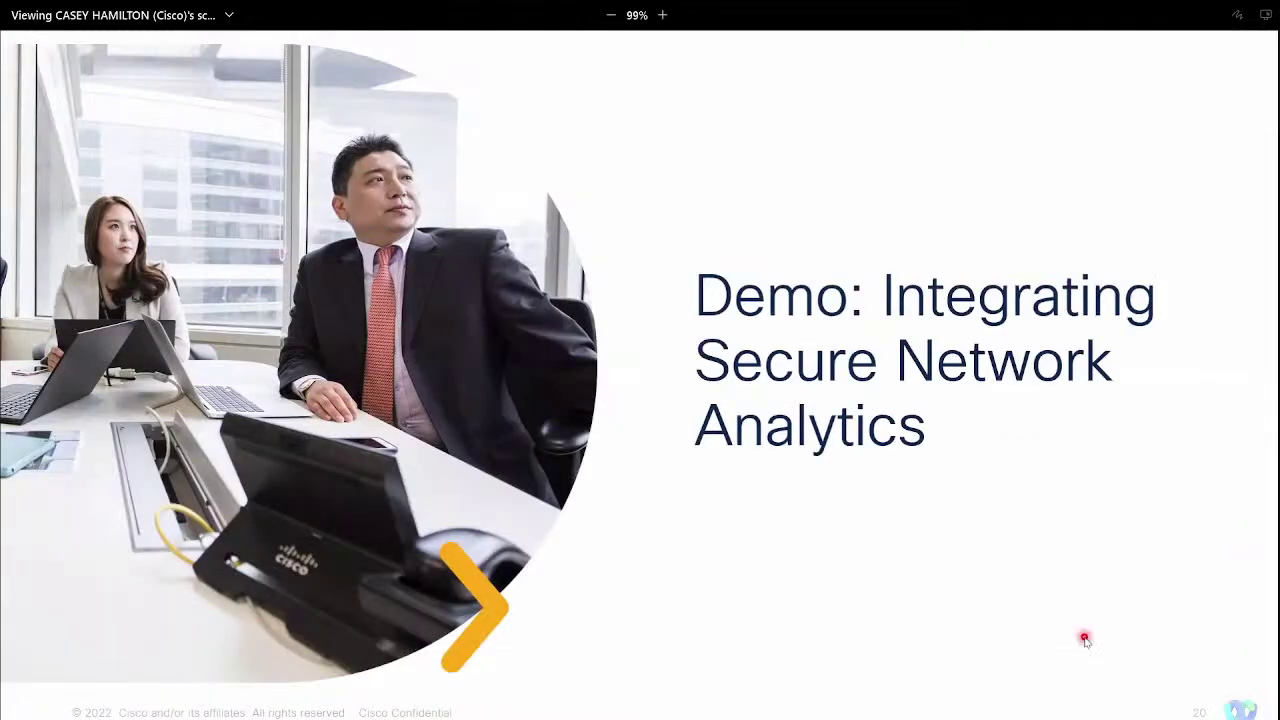
{"action": "key", "text": "Right"}
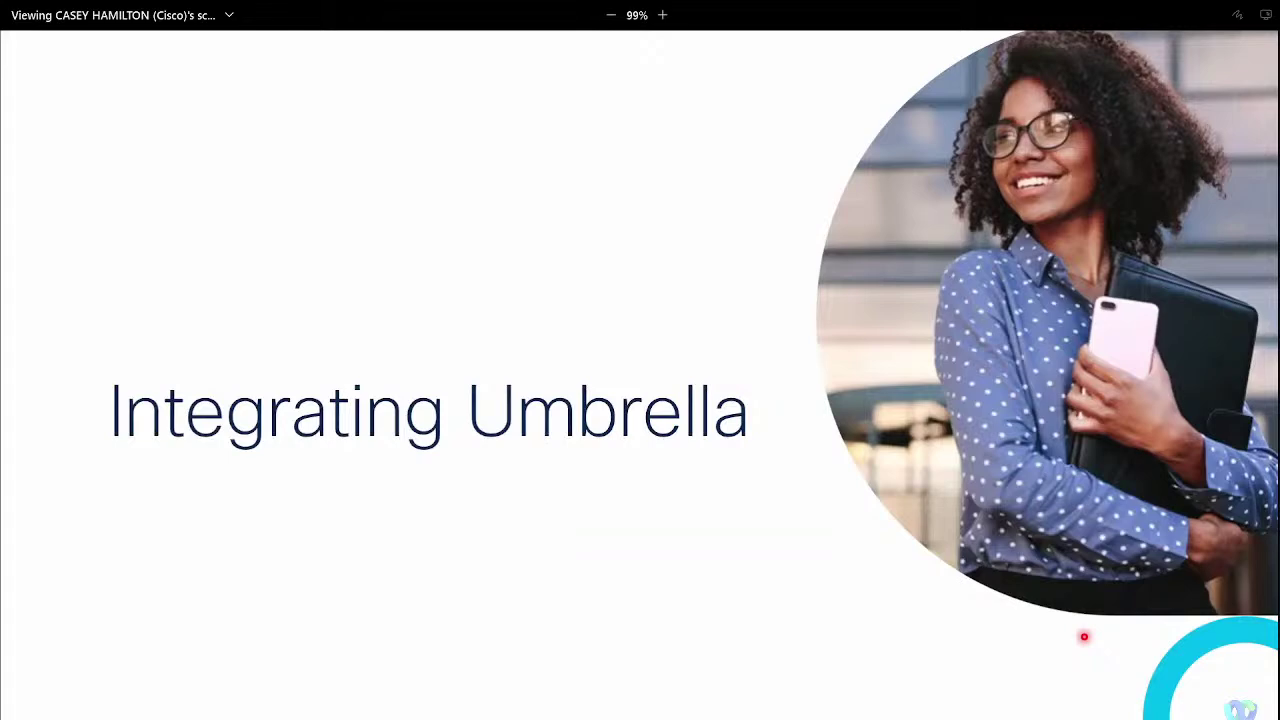
{"action": "key", "text": "Right"}
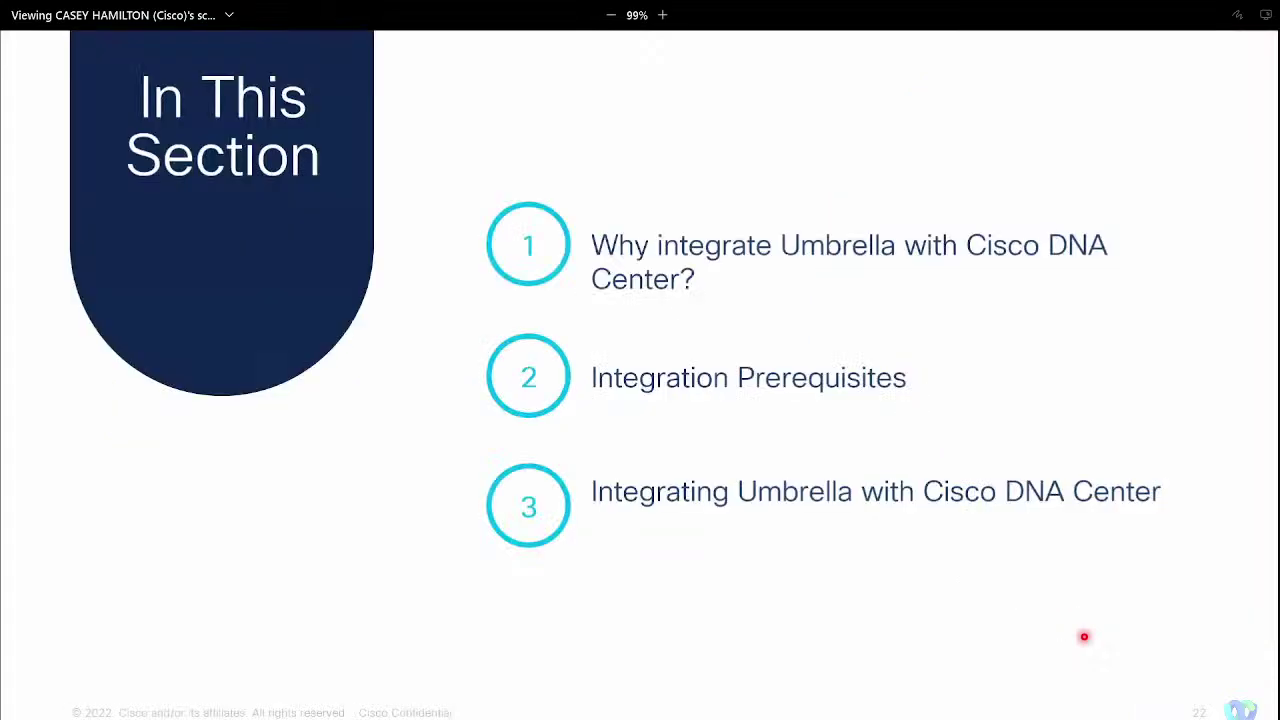
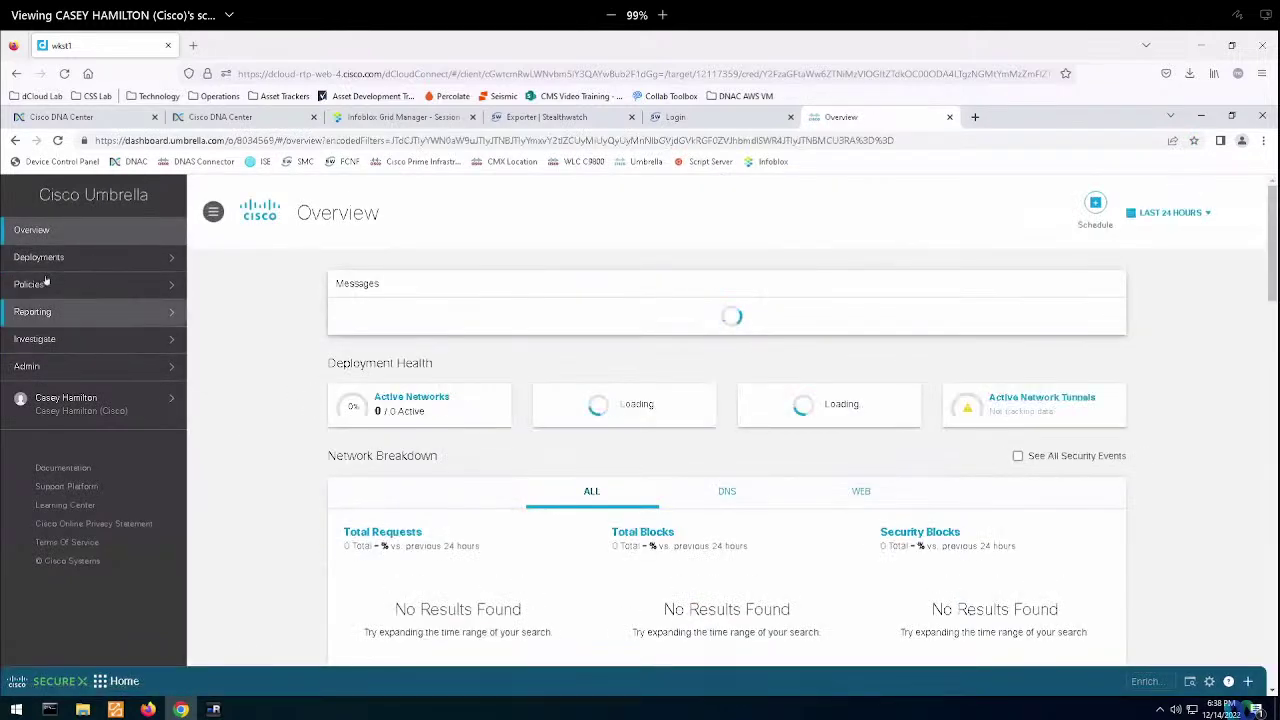
Expand the Cisco DNA Center Policy under DNS Policies to review its 6 identities and 4 settings.
{"action": "left_click", "coordinate": [52, 285]}
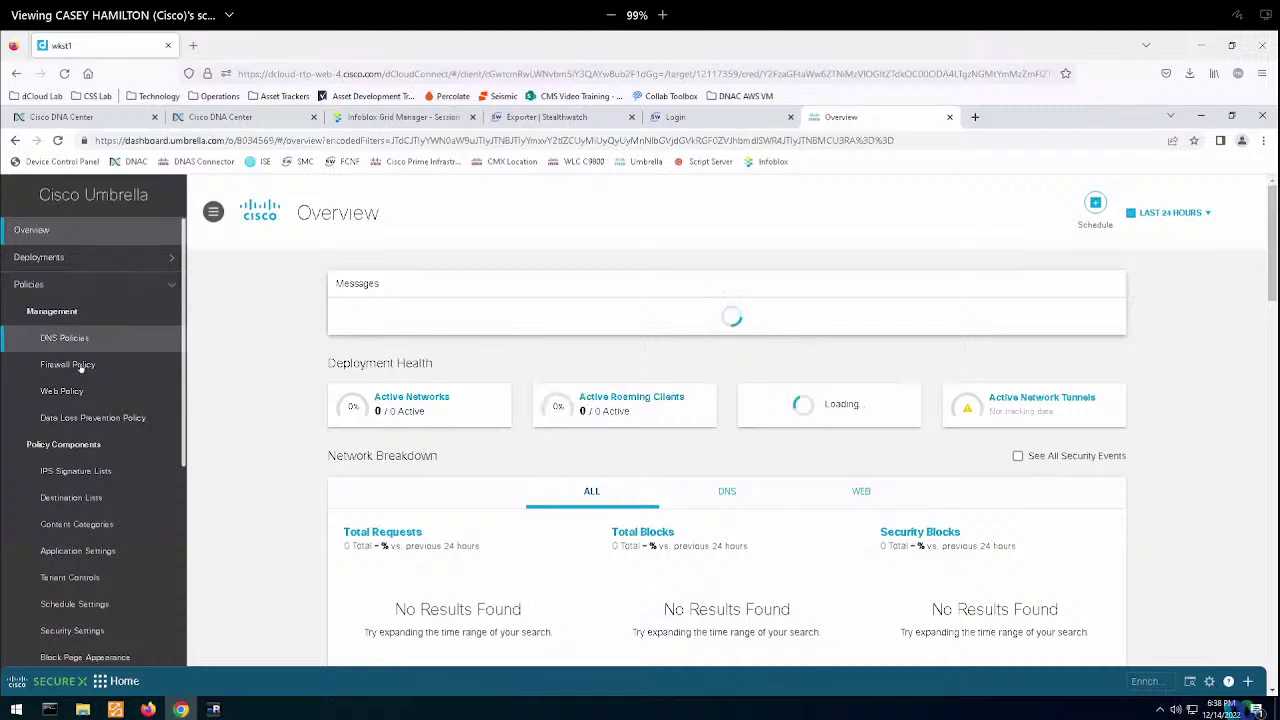
{"action": "left_click", "coordinate": [68, 339]}
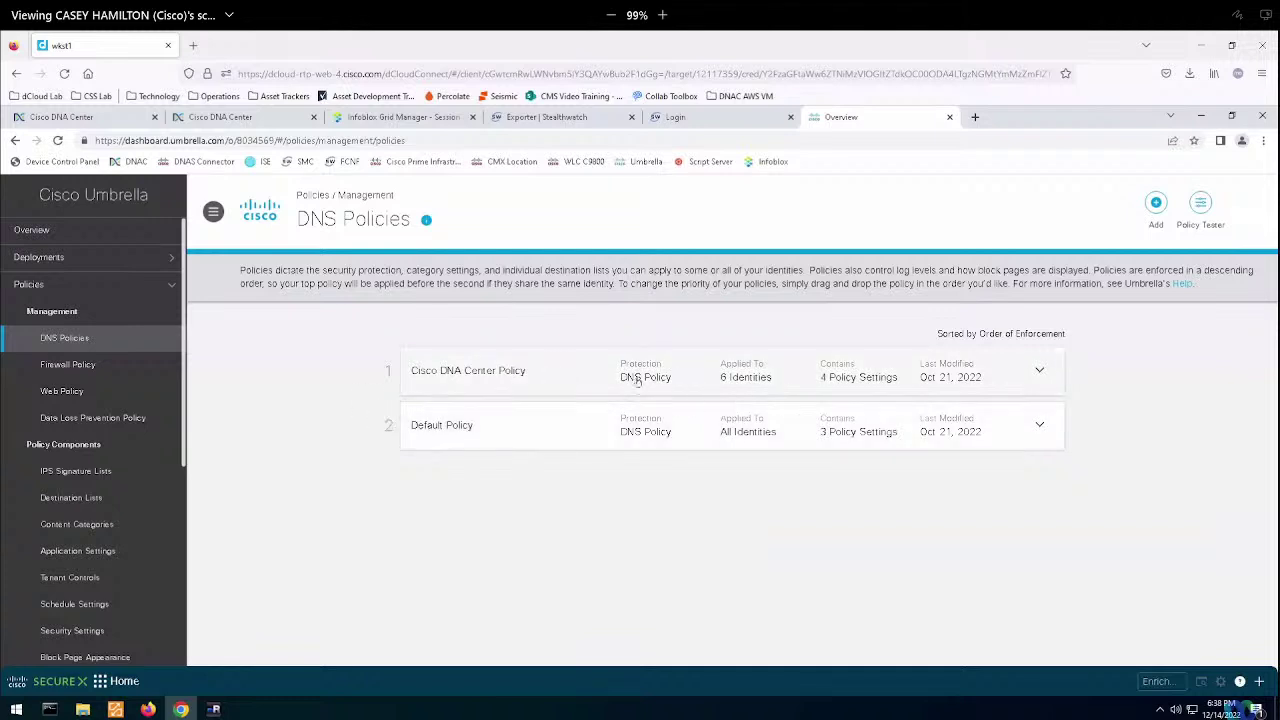
{"action": "left_click", "coordinate": [543, 377]}
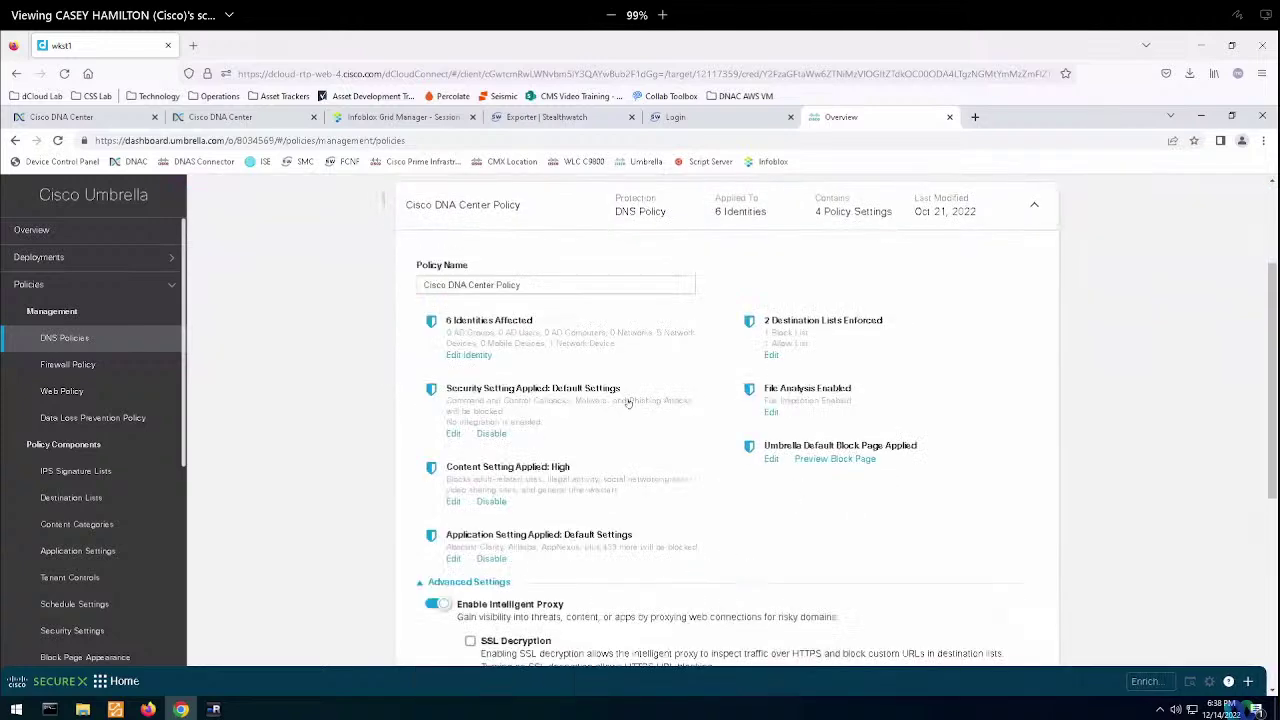
{"action": "scroll", "coordinate": [700, 480], "scroll_direction": "down", "scroll_amount": 3}
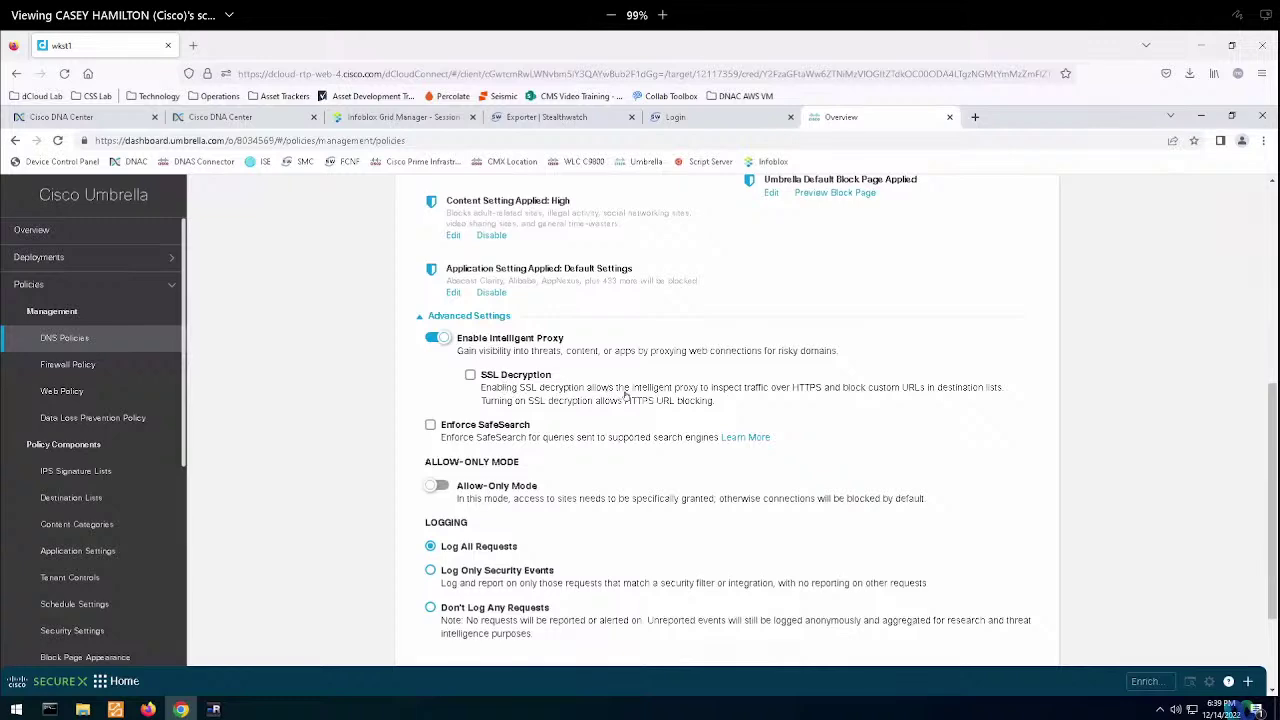
{"action": "scroll", "coordinate": [638, 428], "scroll_direction": "down", "scroll_amount": 2}
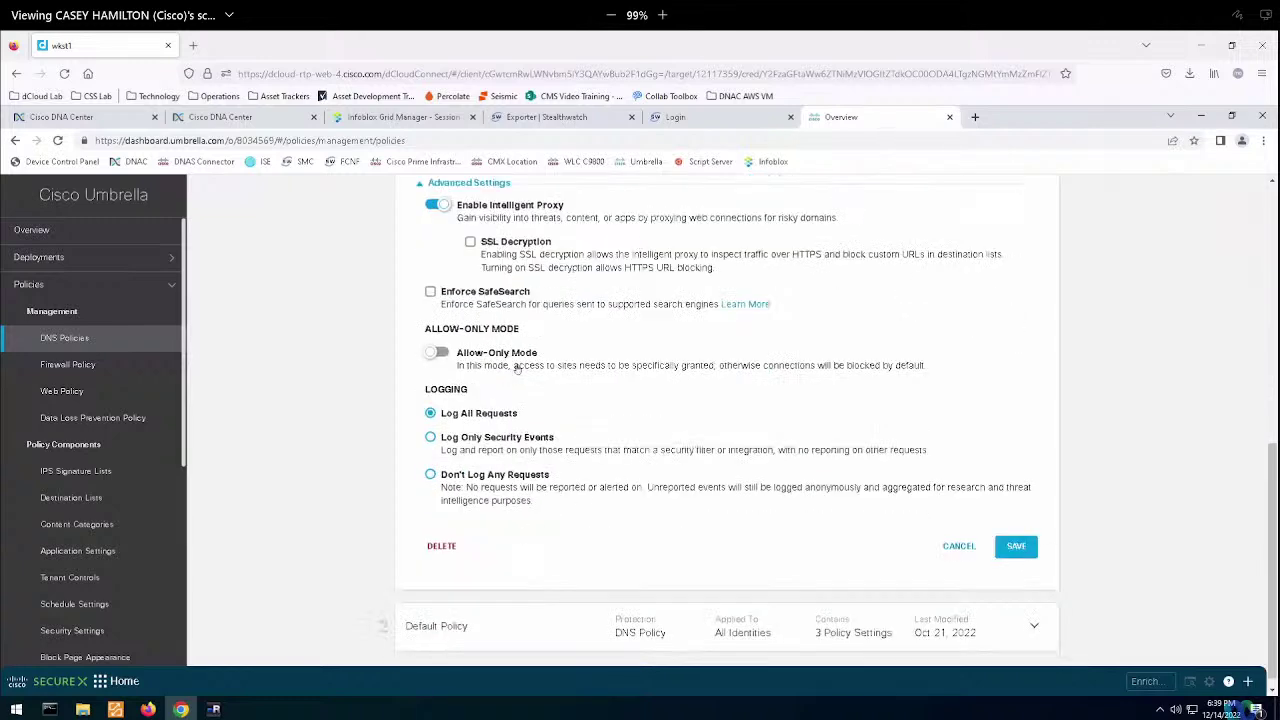
{"action": "scroll", "coordinate": [670, 478], "scroll_direction": "up", "scroll_amount": 2}
{"action": "scroll", "coordinate": [677, 475], "scroll_direction": "up", "scroll_amount": 7}
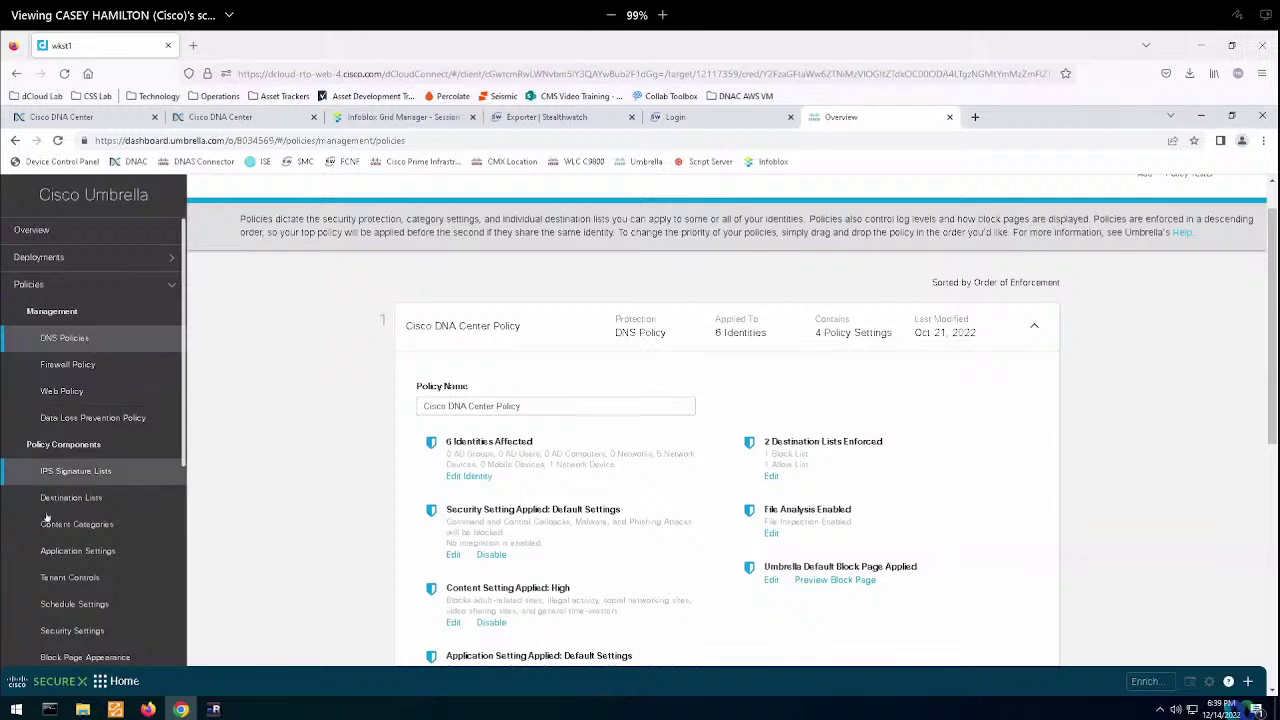
{"action": "scroll", "coordinate": [114, 540], "scroll_direction": "down", "scroll_amount": 1}
{"action": "scroll", "coordinate": [114, 545], "scroll_direction": "down", "scroll_amount": 1}
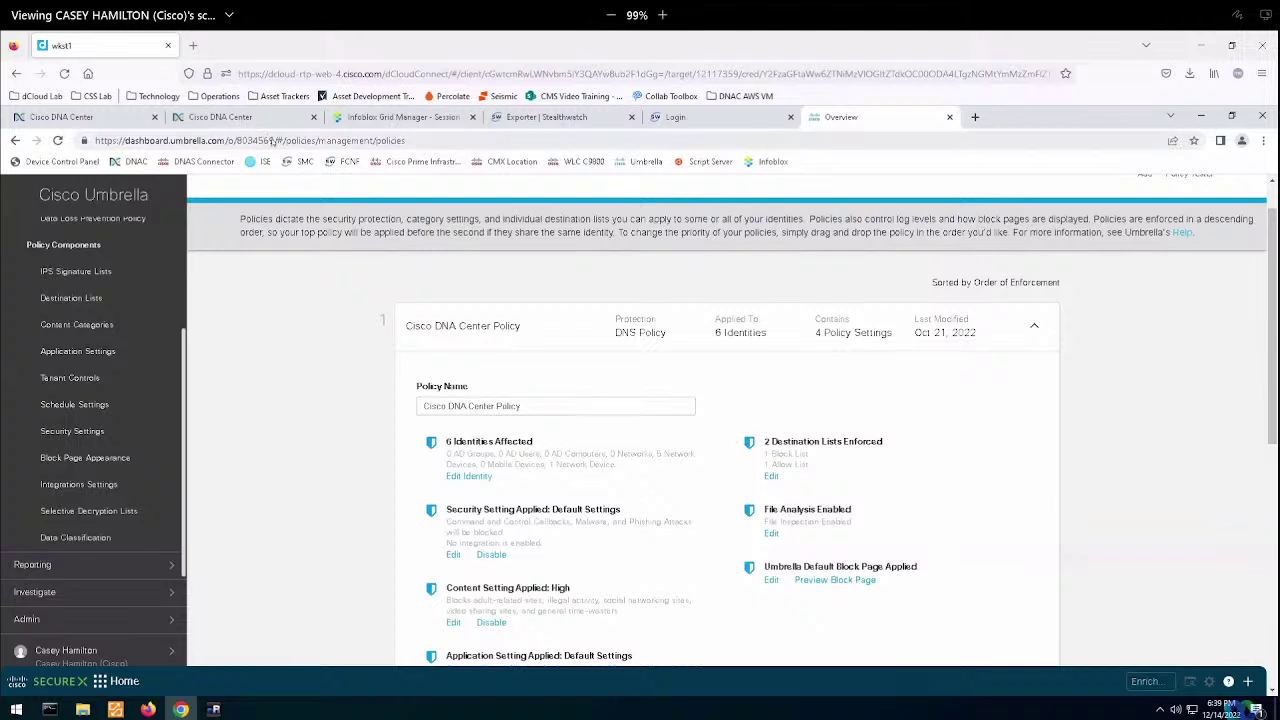
Copy the Organization ID digits from the Umbrella dashboard's web address.
{"action": "left_click", "coordinate": [272, 140]}
{"action": "left_click", "coordinate": [275, 140]}
{"action": "left_click_drag", "start_coordinate": [272, 140], "coordinate": [240, 140]}
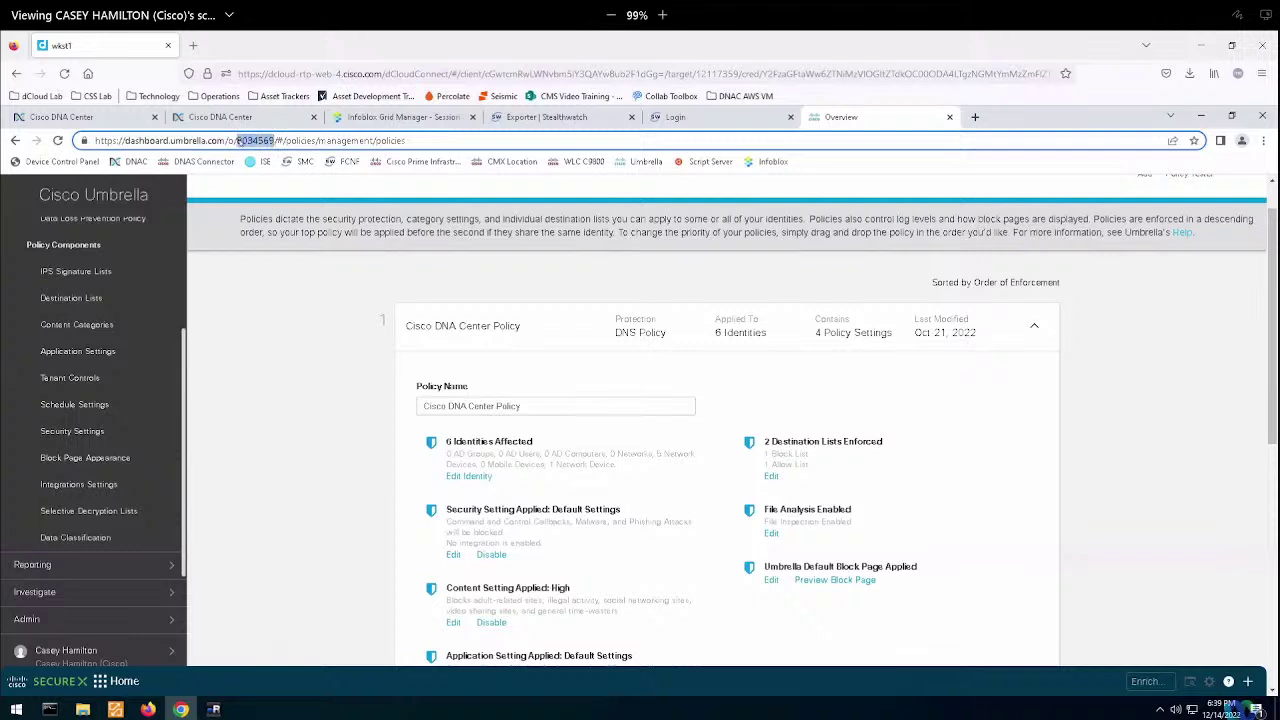
{"action": "right_click", "coordinate": [240, 140]}
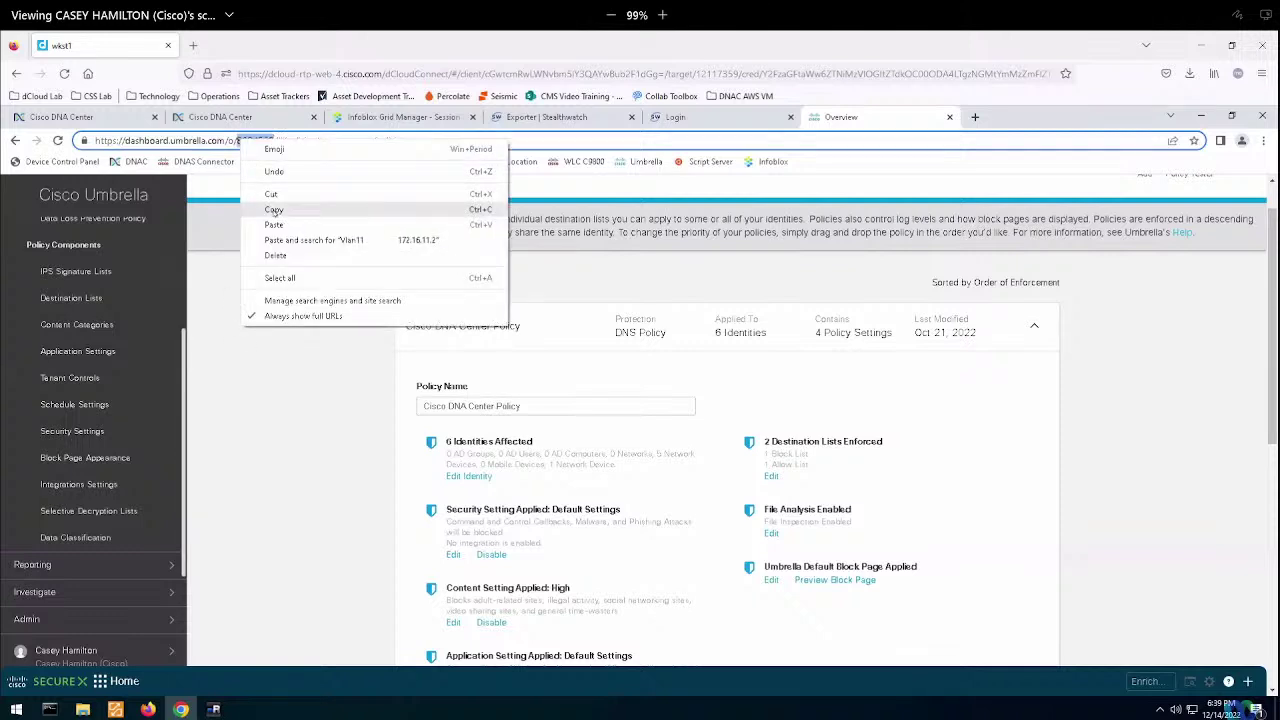
{"action": "left_click", "coordinate": [273, 210]}
Find the Umbrella settings under System Settings and paste in the Organization ID.
{"action": "left_click", "coordinate": [89, 118]}
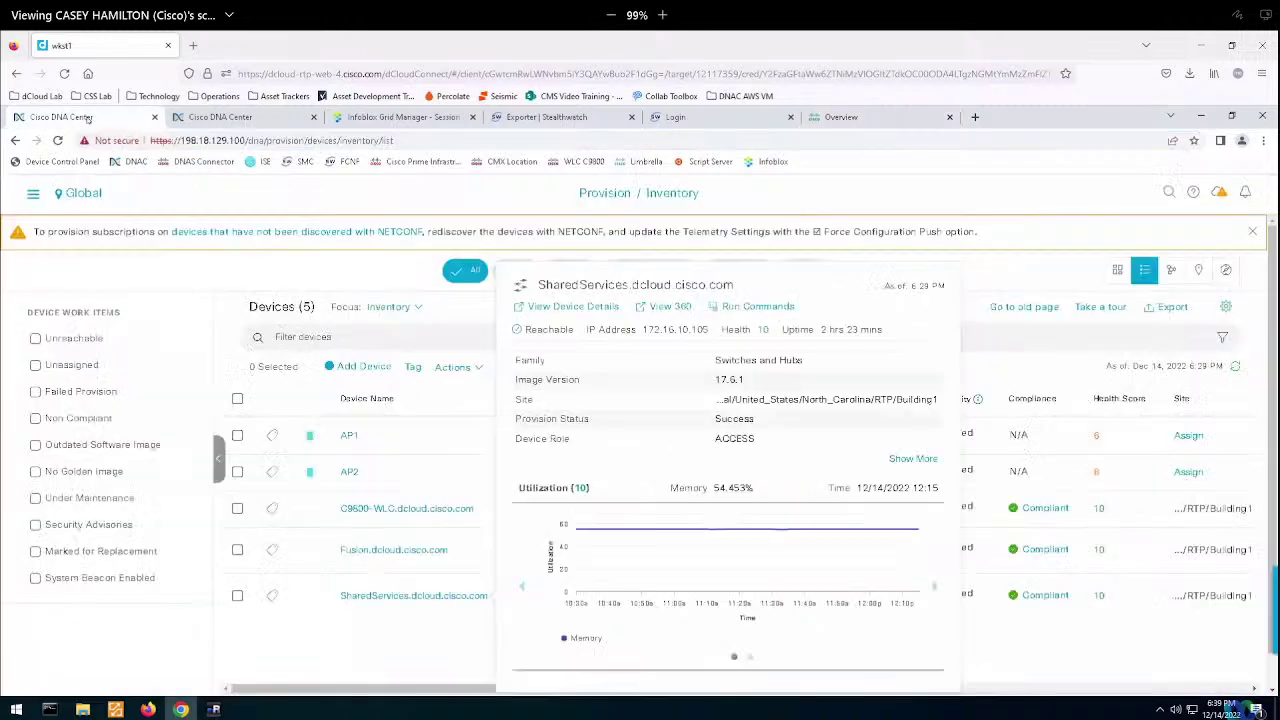
{"action": "left_click", "coordinate": [32, 193]}
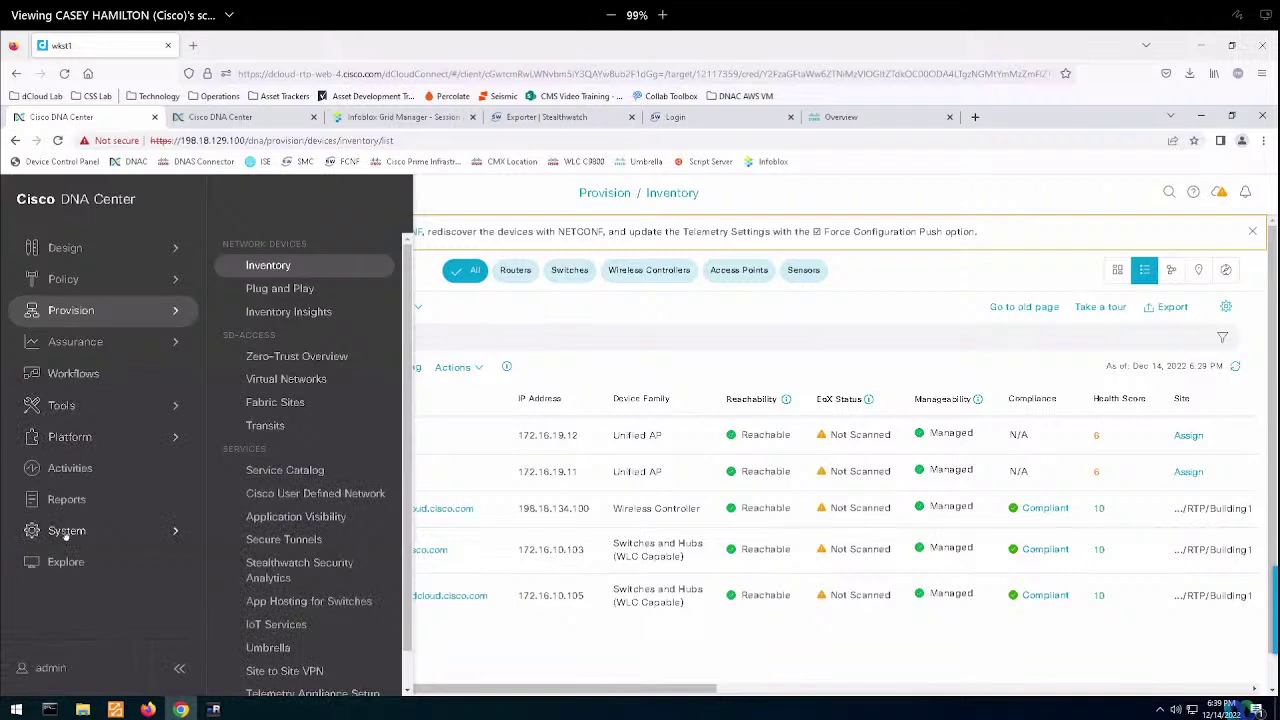
{"action": "mouse_move", "coordinate": [66, 531]}
{"action": "left_click", "coordinate": [257, 287]}
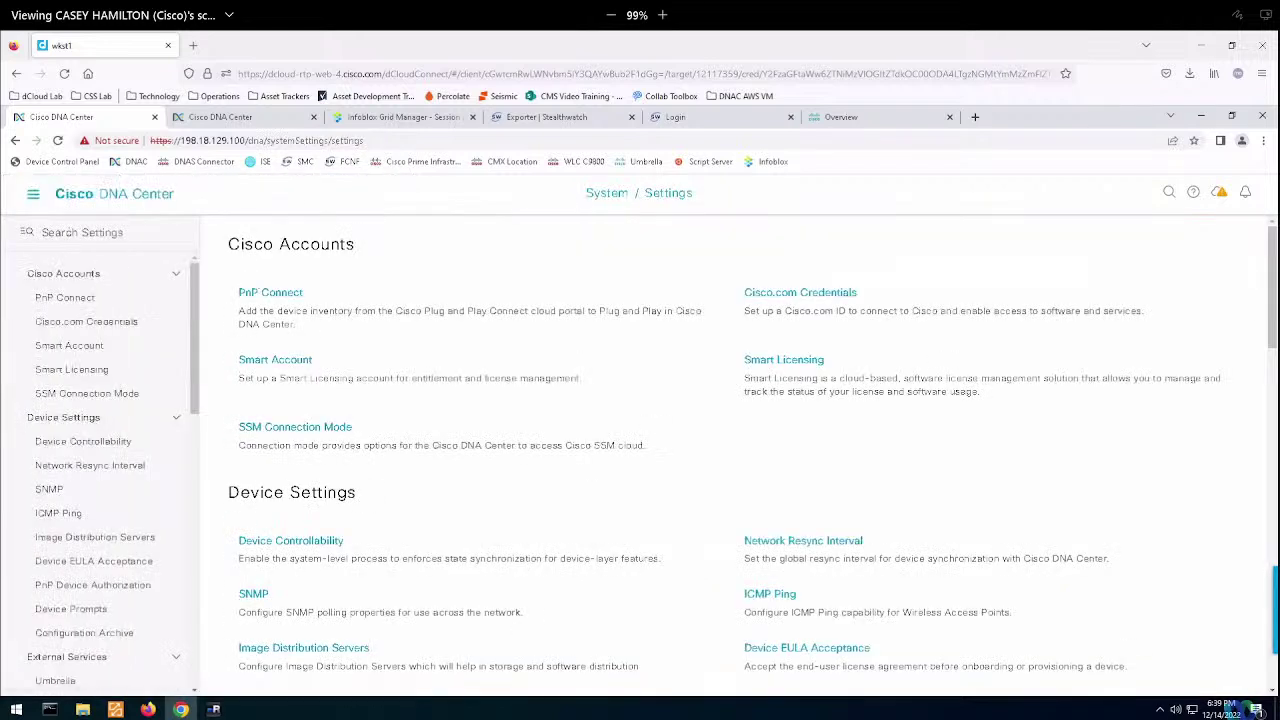
{"action": "left_click", "coordinate": [60, 232]}
{"action": "type", "text": "umbrella"}
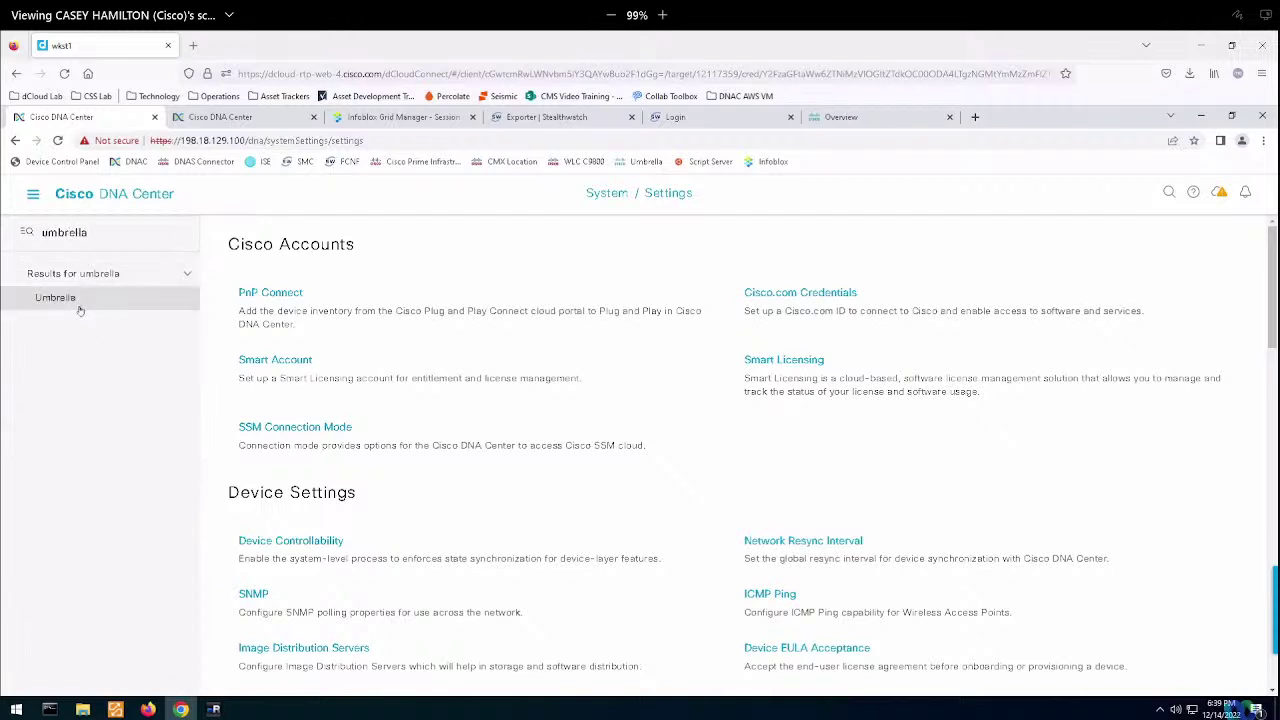
{"action": "left_click", "coordinate": [78, 305]}
{"action": "left_click", "coordinate": [255, 406]}
{"action": "key", "text": "ctrl+v"}
{"action": "left_click", "coordinate": [874, 503]}
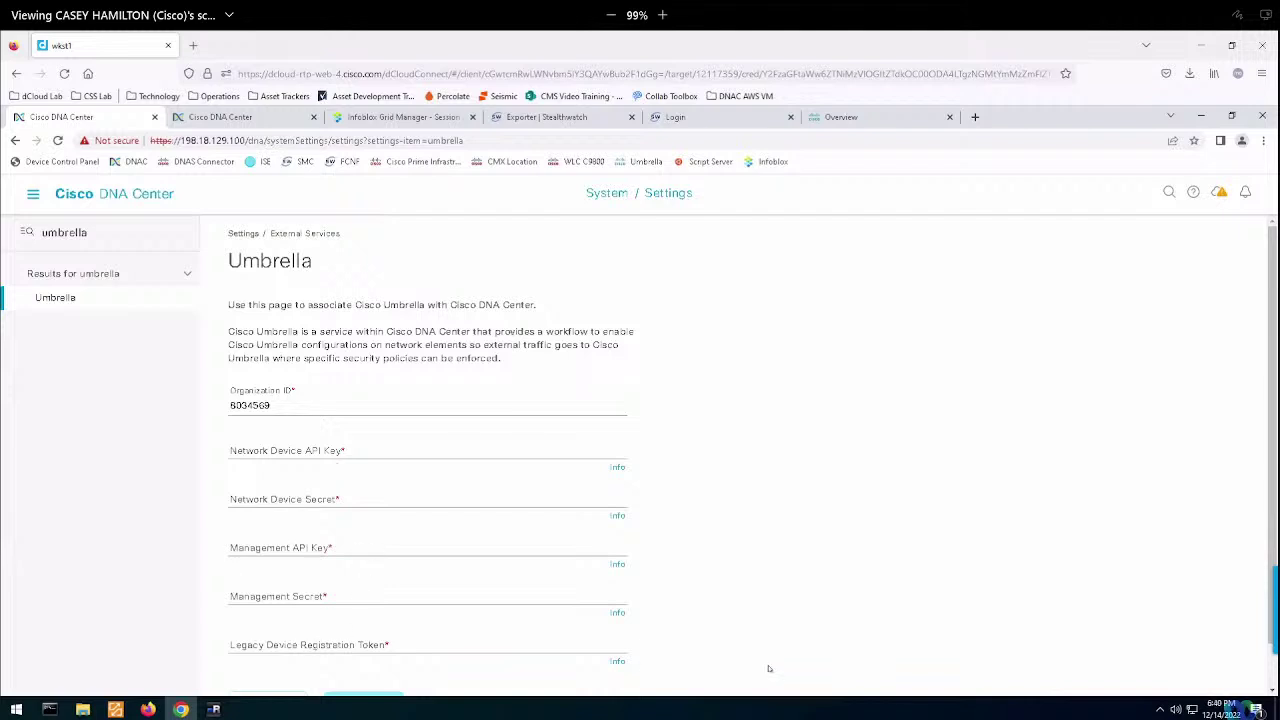
Open the Legacy Keys list on Umbrella's Admin API Keys page.
{"action": "left_click", "coordinate": [878, 122]}
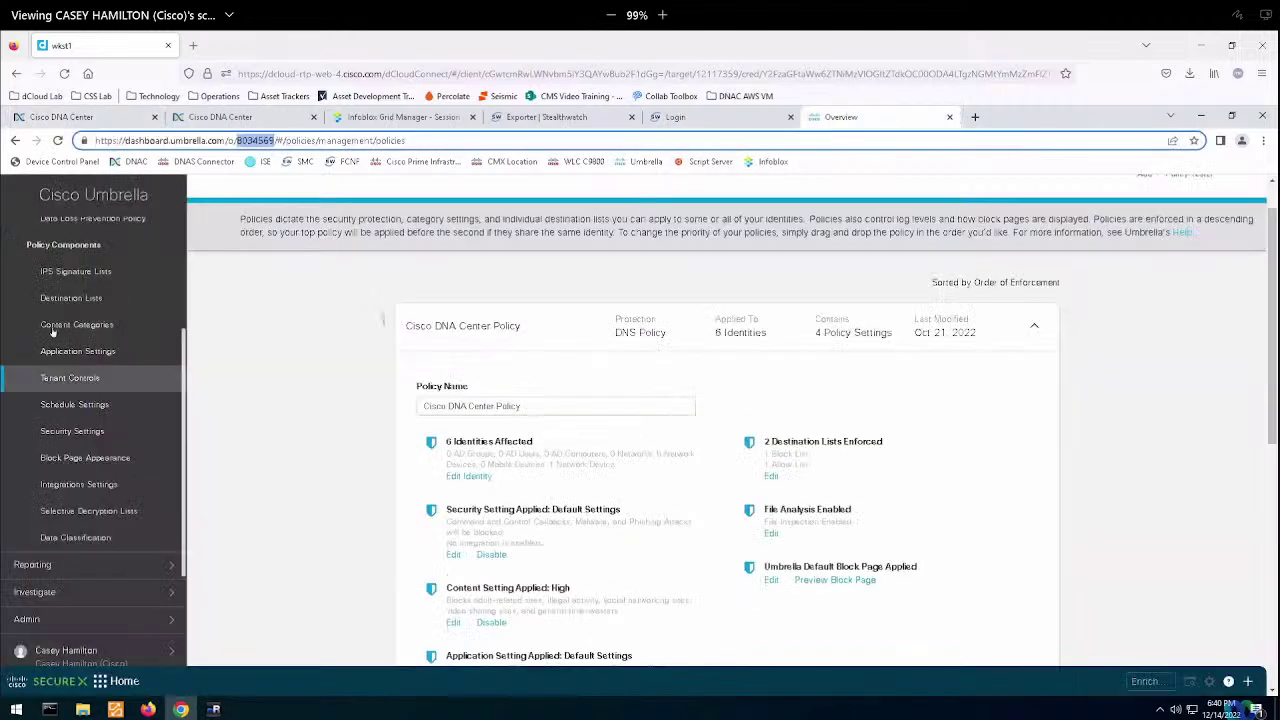
{"action": "scroll", "coordinate": [86, 460], "scroll_direction": "down", "scroll_amount": 2}
{"action": "scroll", "coordinate": [86, 478], "scroll_direction": "down", "scroll_amount": 2}
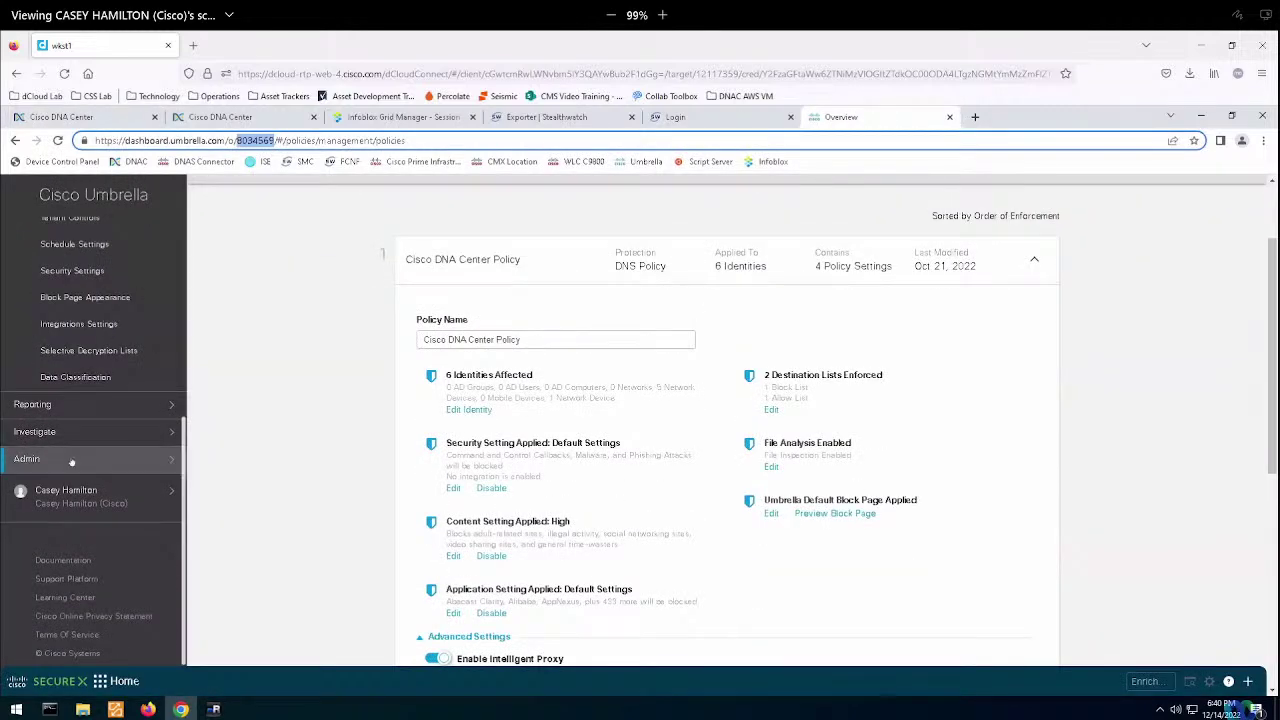
{"action": "left_click", "coordinate": [73, 455]}
{"action": "left_click", "coordinate": [65, 431]}
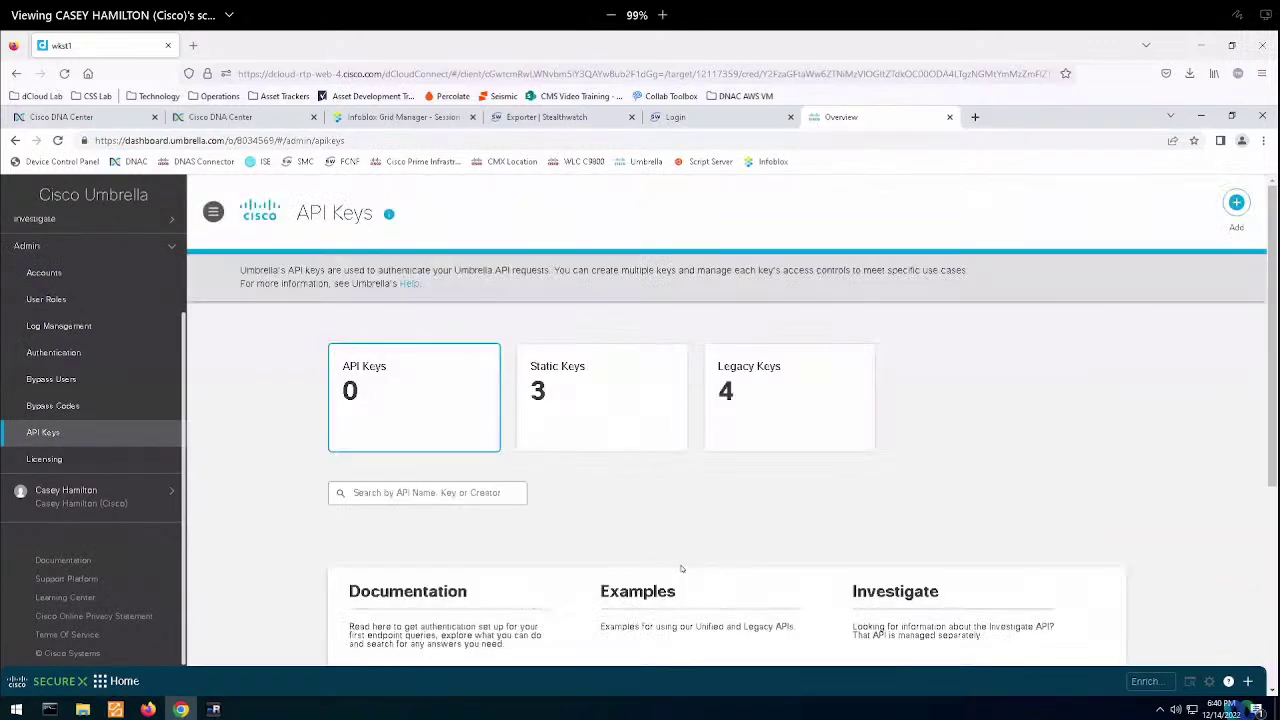
{"action": "left_click", "coordinate": [823, 384]}
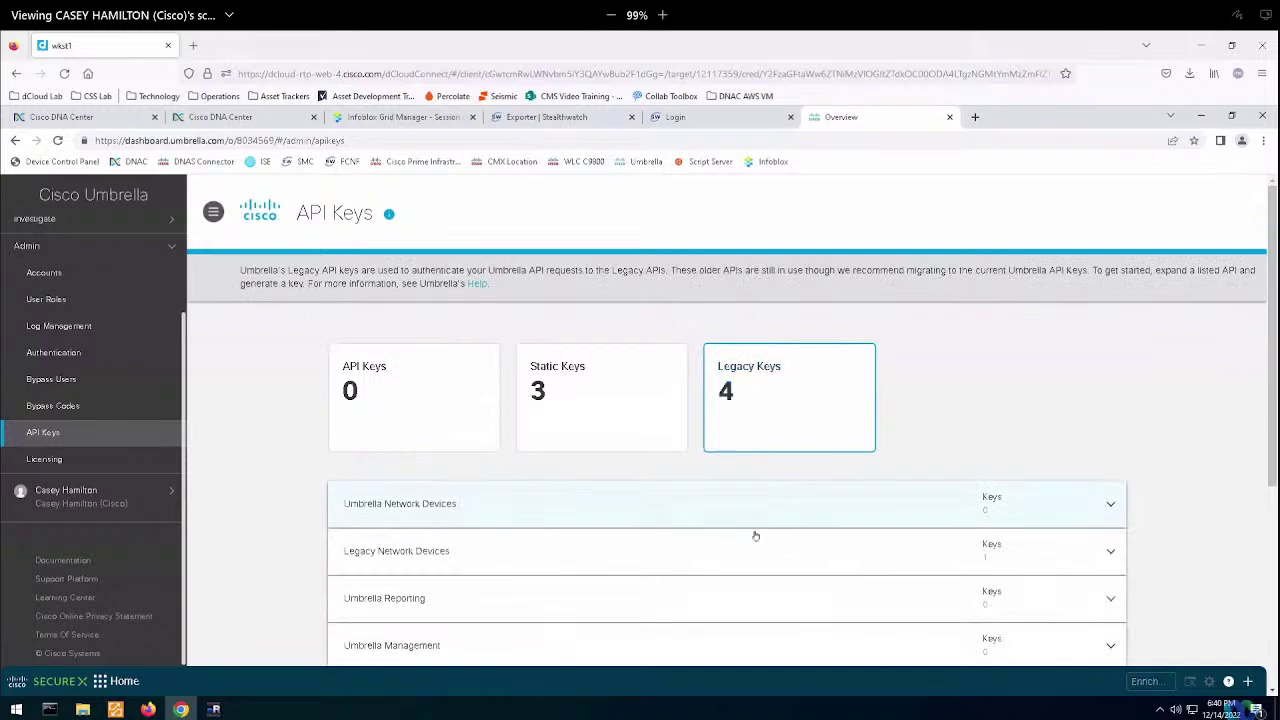
{"action": "scroll", "coordinate": [765, 537], "scroll_direction": "down", "scroll_amount": 1}
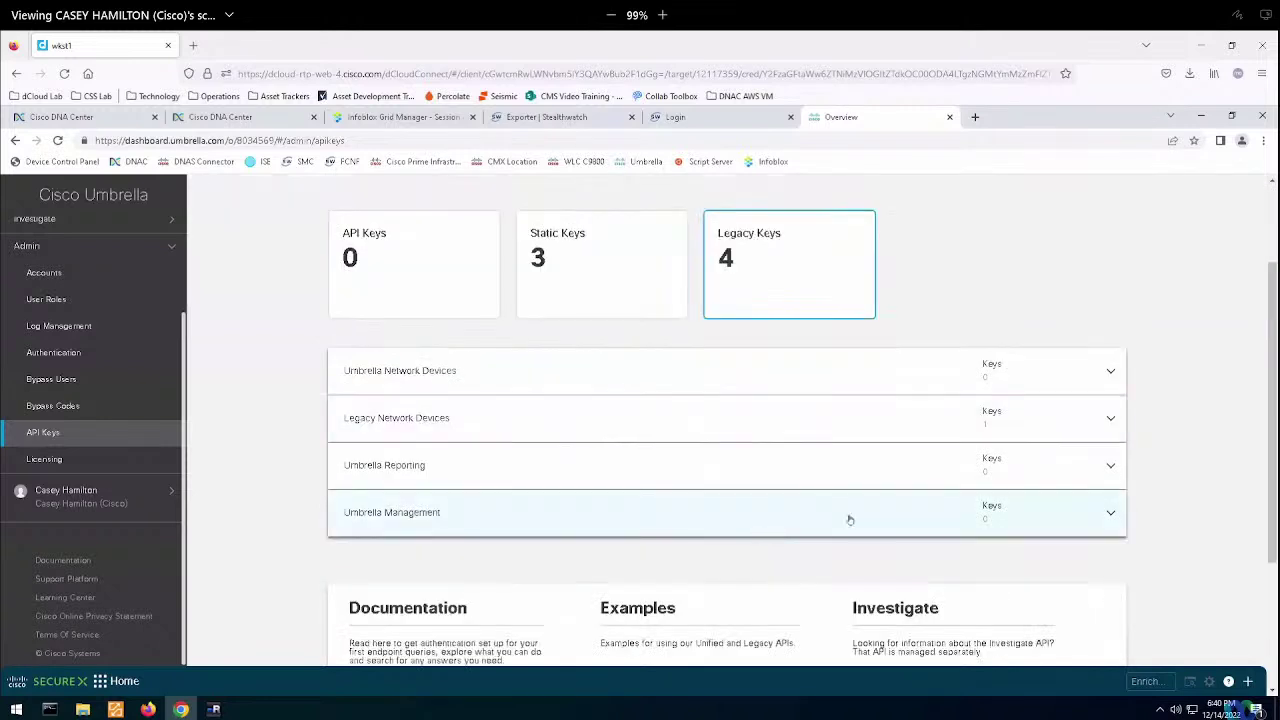
Generate a new Umbrella Network Devices key and secret, and copy the key.
{"action": "left_click", "coordinate": [1110, 371]}
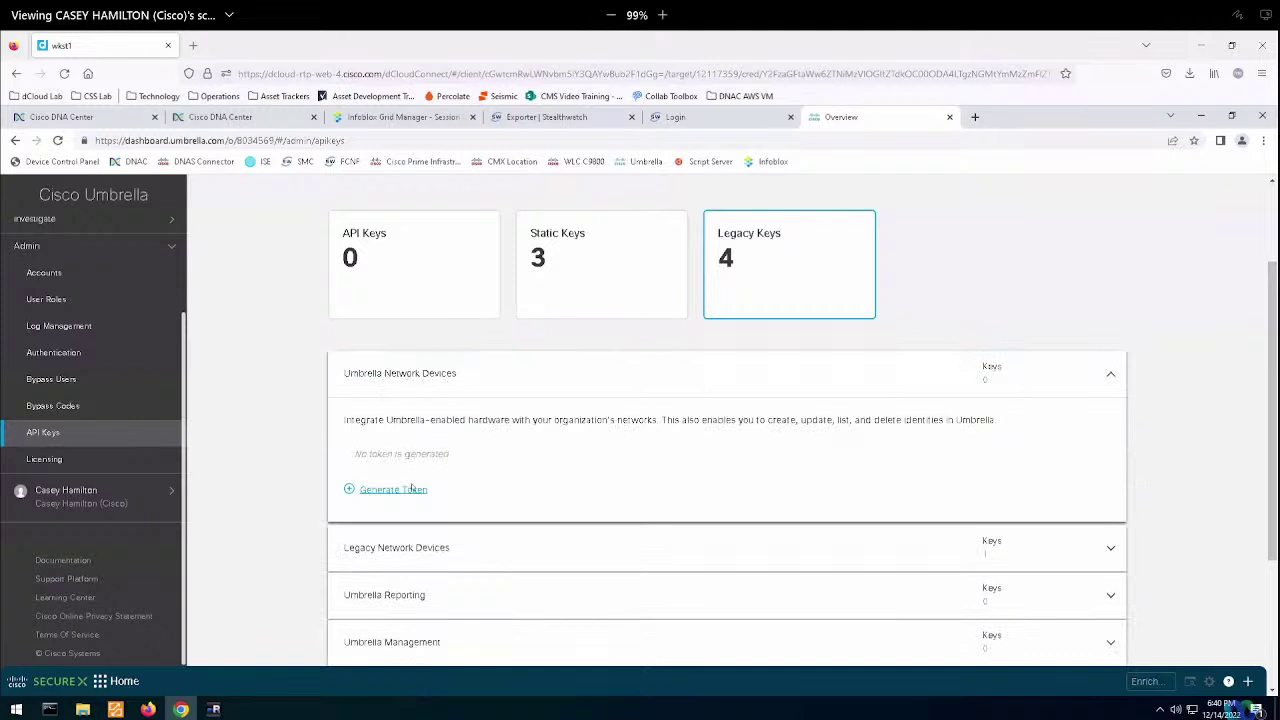
{"action": "left_click", "coordinate": [406, 491]}
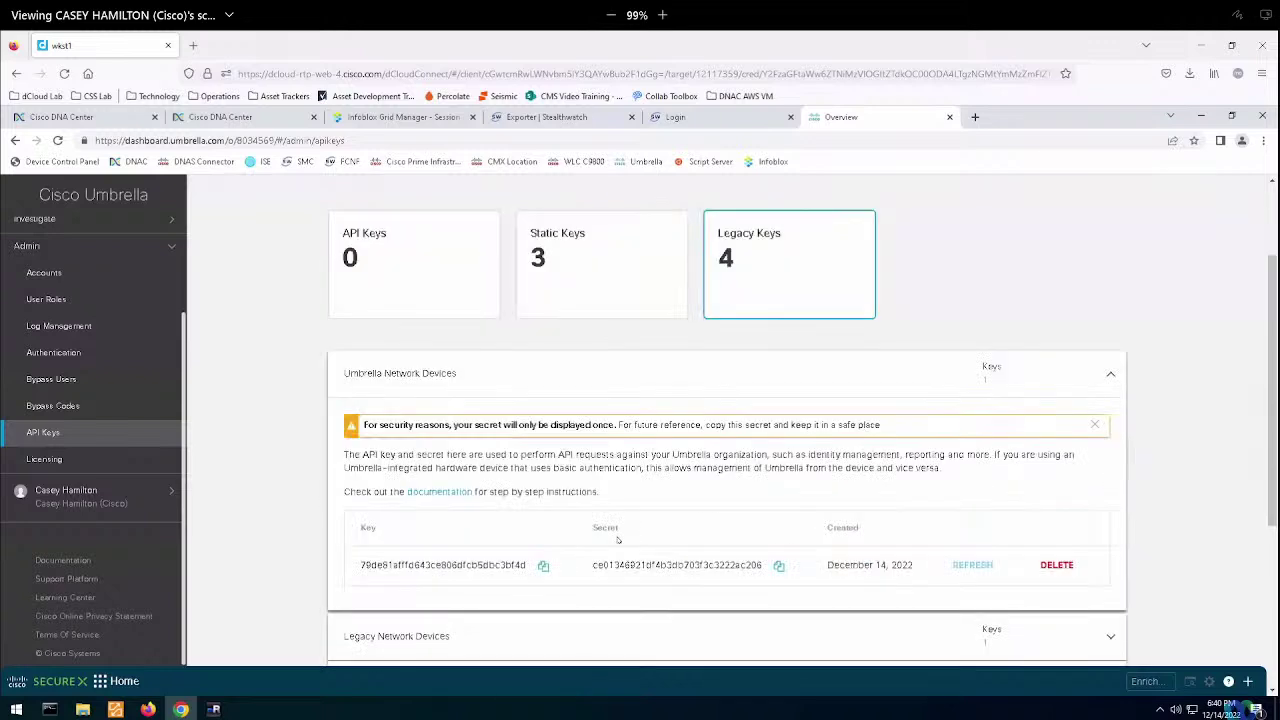
{"action": "scroll", "coordinate": [548, 490], "scroll_direction": "down", "scroll_amount": 1}
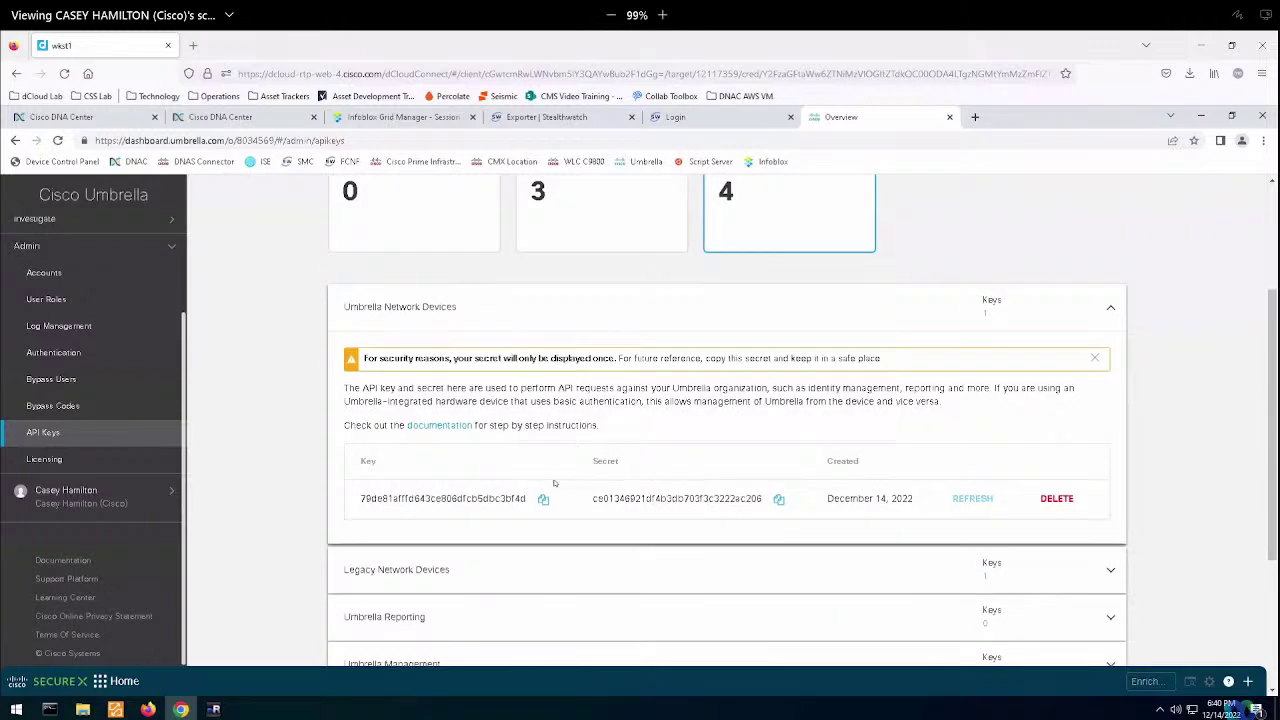
{"action": "left_click", "coordinate": [544, 499]}
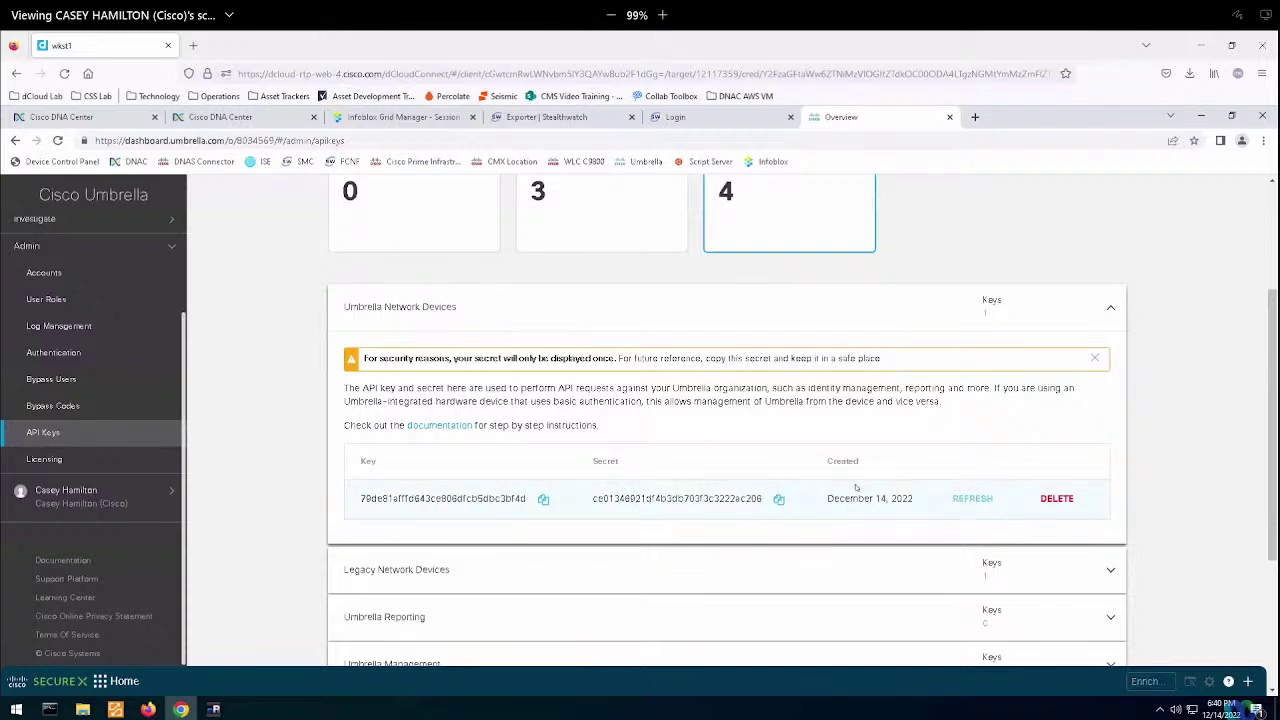
Paste the network device key into DNA Center's Network Device API Key field.
{"action": "left_click", "coordinate": [543, 499]}
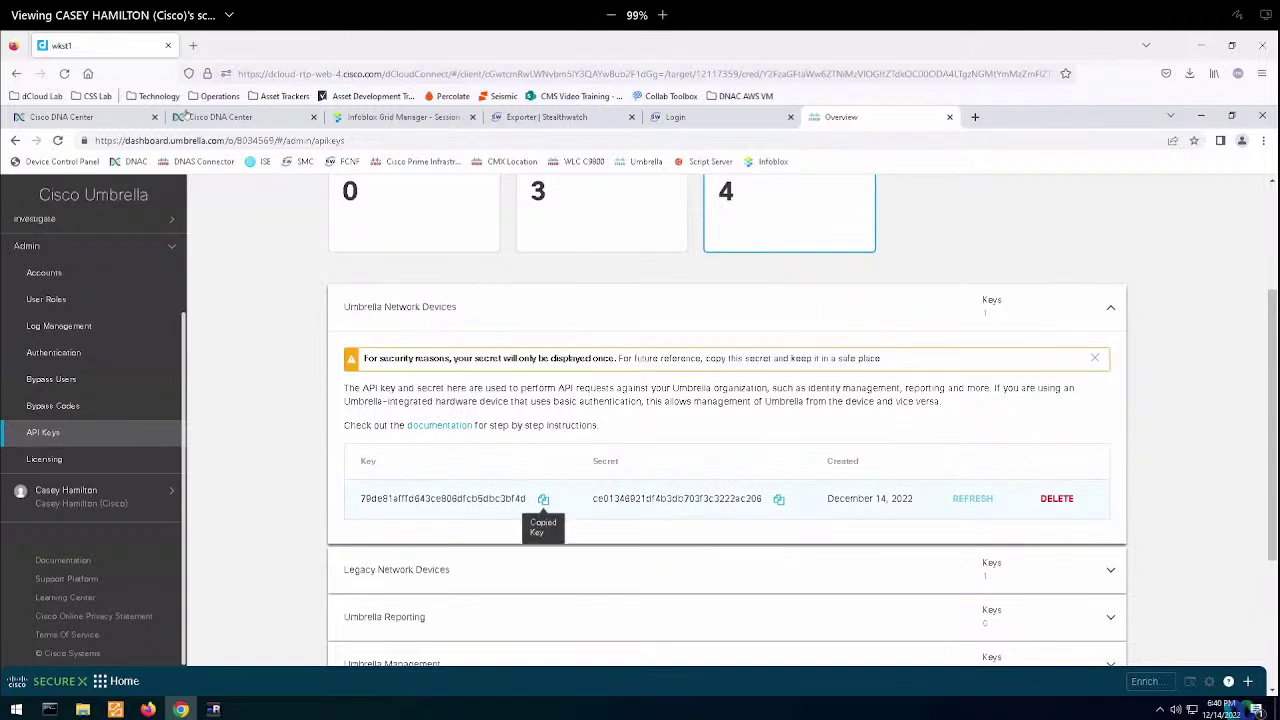
{"action": "left_click", "coordinate": [82, 119]}
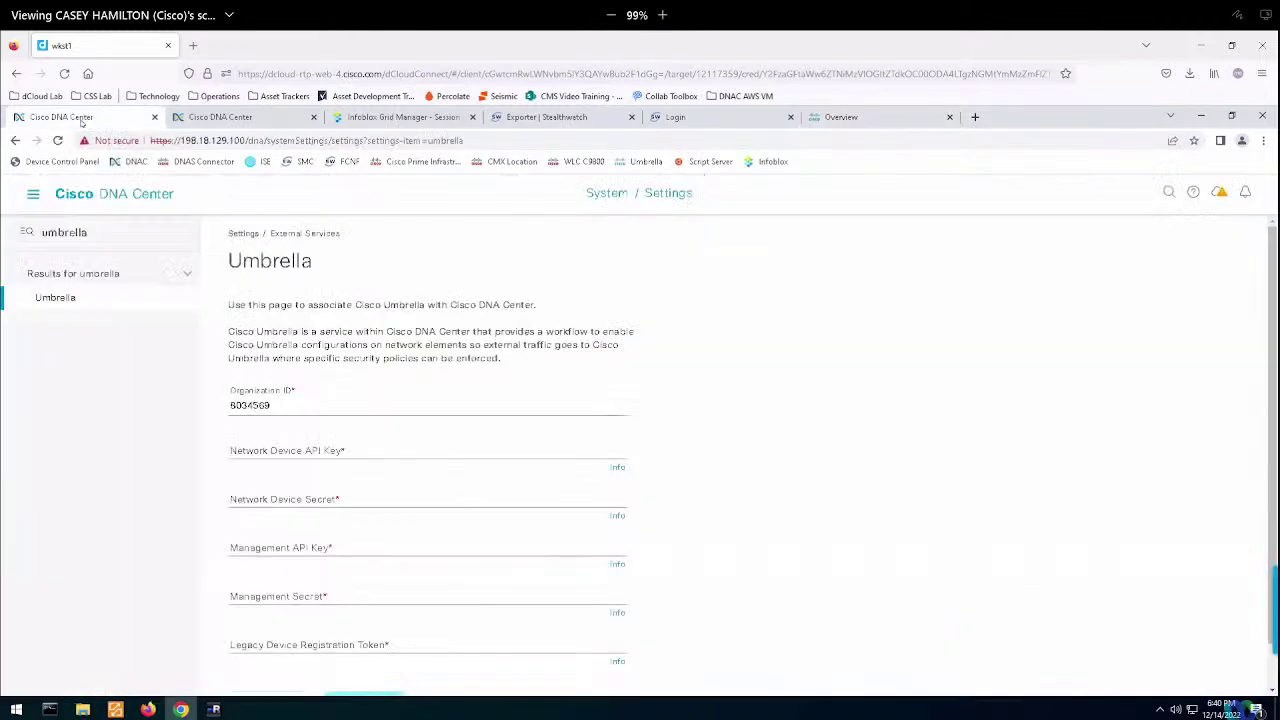
{"action": "left_click", "coordinate": [293, 451]}
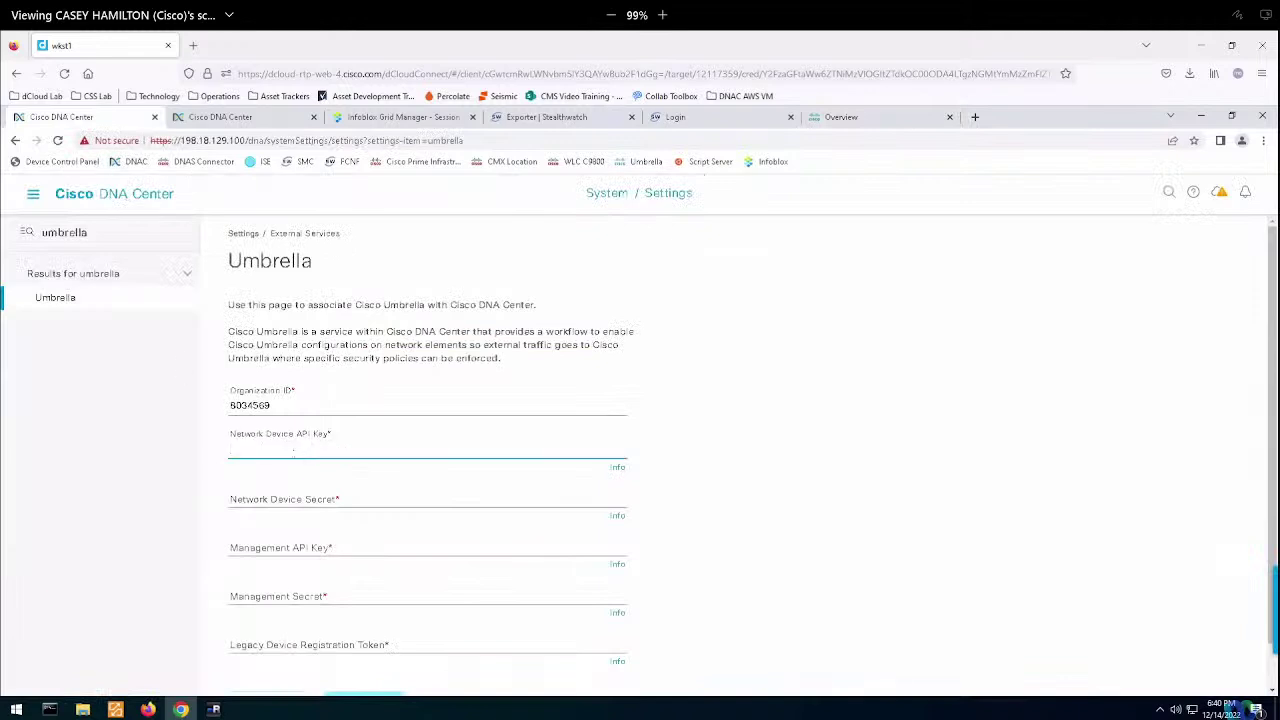
{"action": "key", "text": "ctrl+v"}
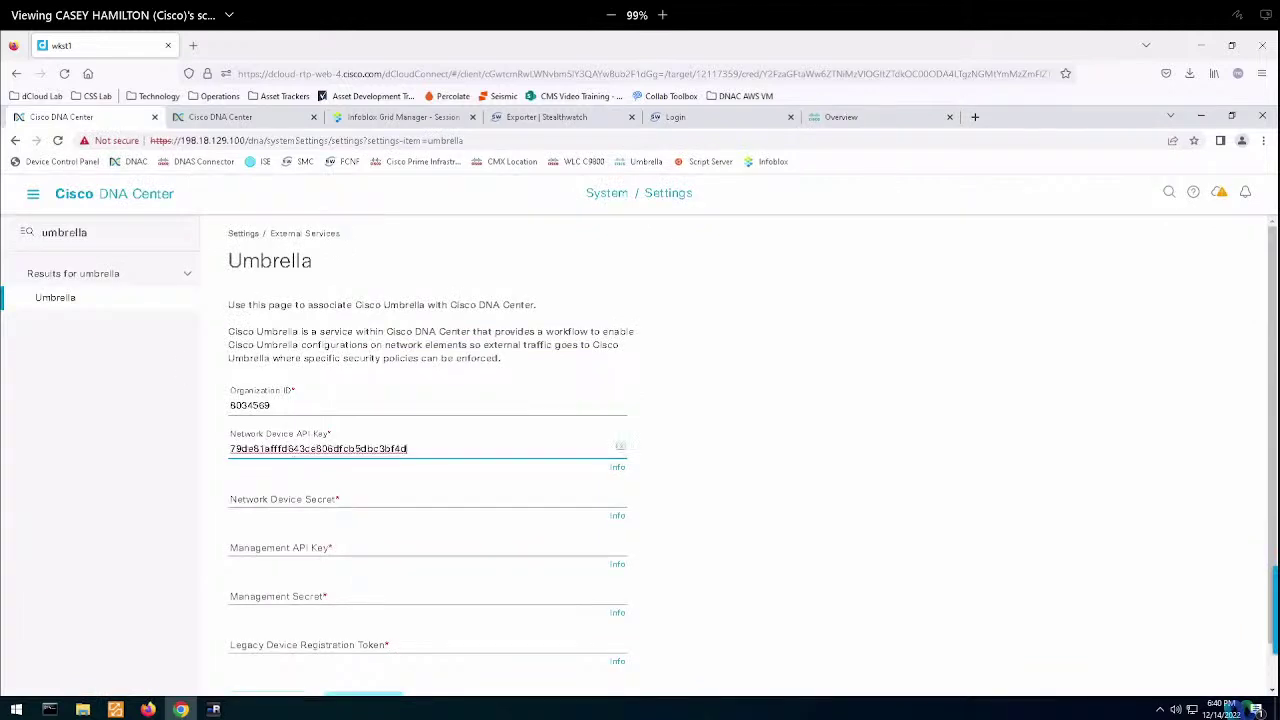
Copy the network device secret from Umbrella into DNA Center's Network Device Secret field.
{"action": "left_click", "coordinate": [266, 118]}
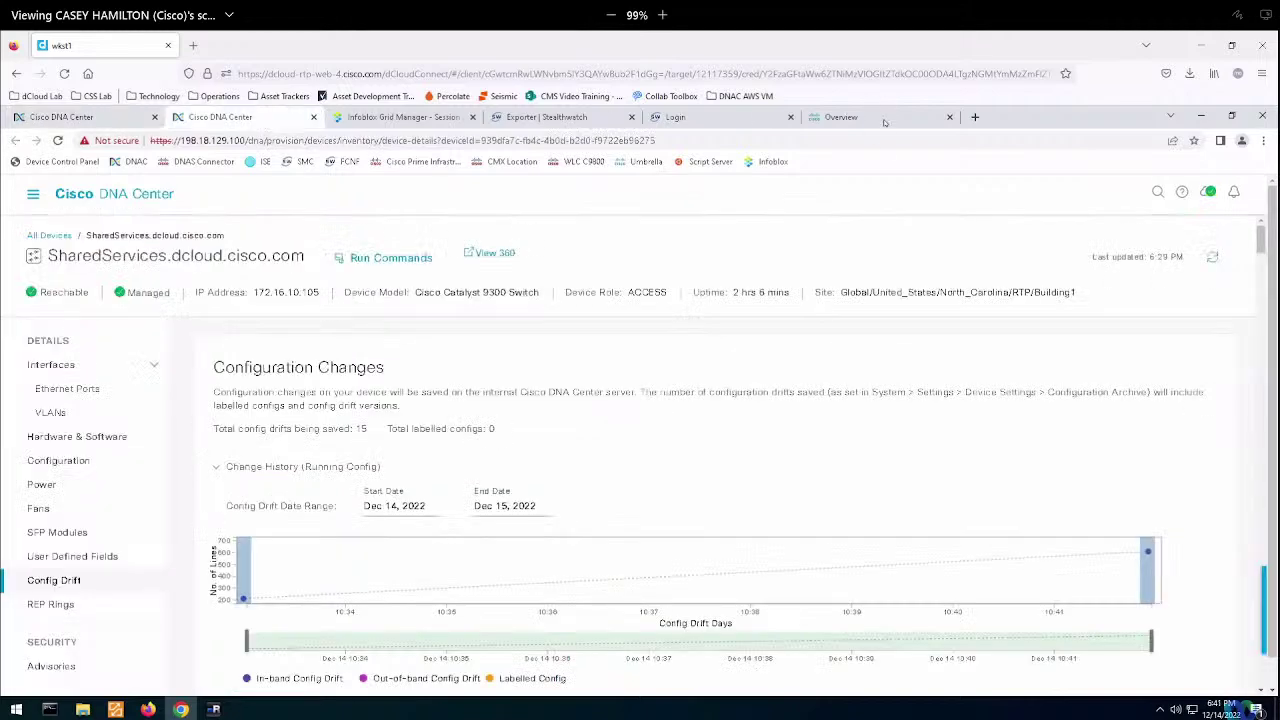
{"action": "left_click", "coordinate": [880, 118]}
{"action": "left_click_drag", "start_coordinate": [880, 118], "coordinate": [570, 118]}
{"action": "left_click_drag", "start_coordinate": [247, 114], "coordinate": [235, 117]}
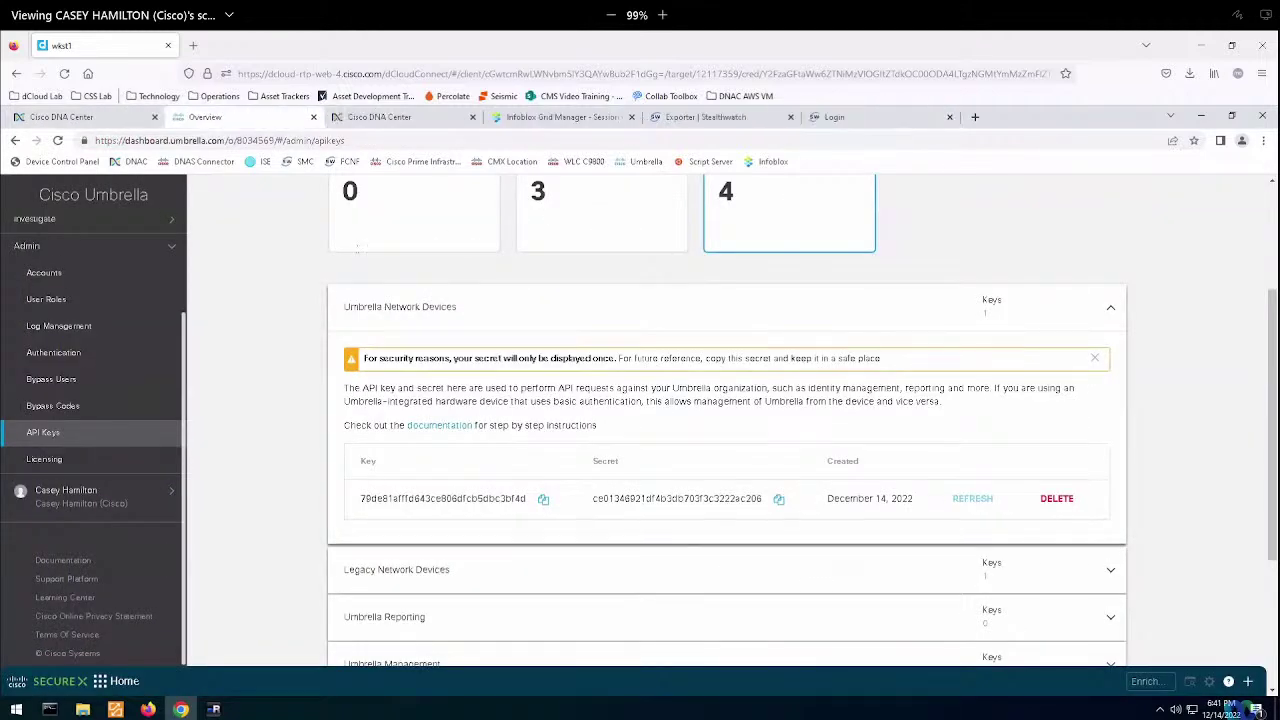
{"action": "left_click", "coordinate": [778, 498]}
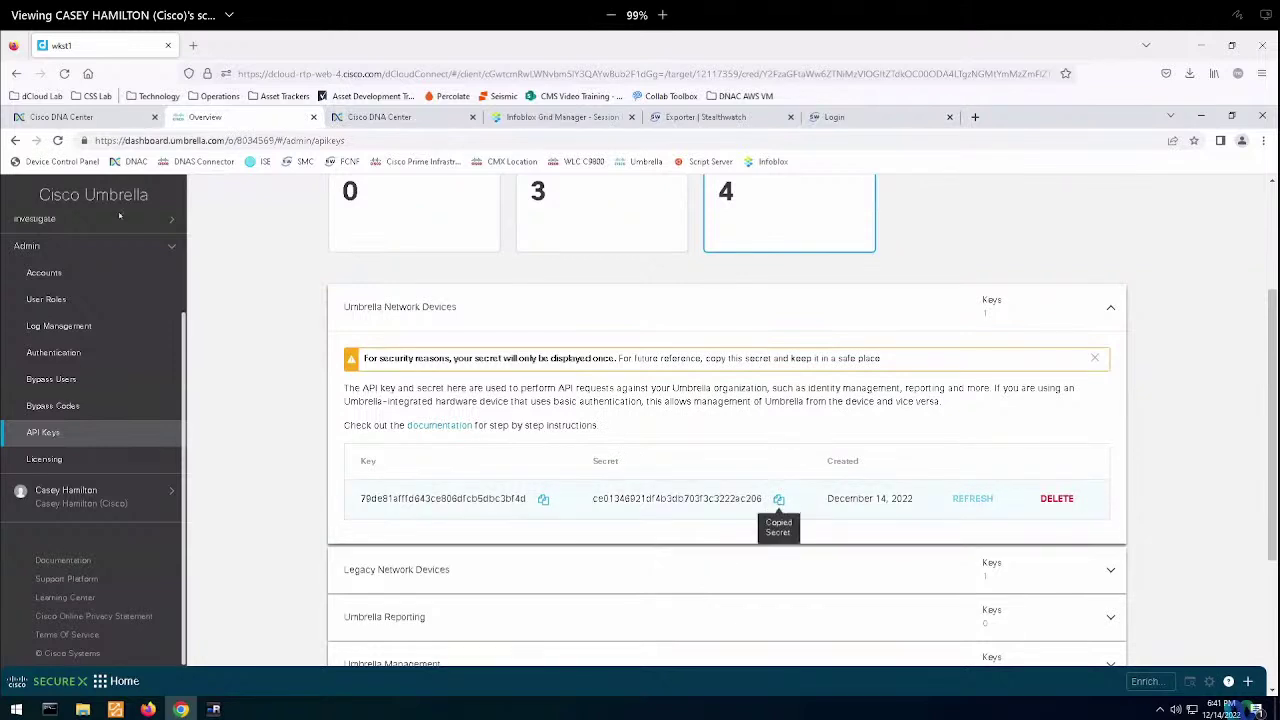
{"action": "left_click", "coordinate": [55, 117]}
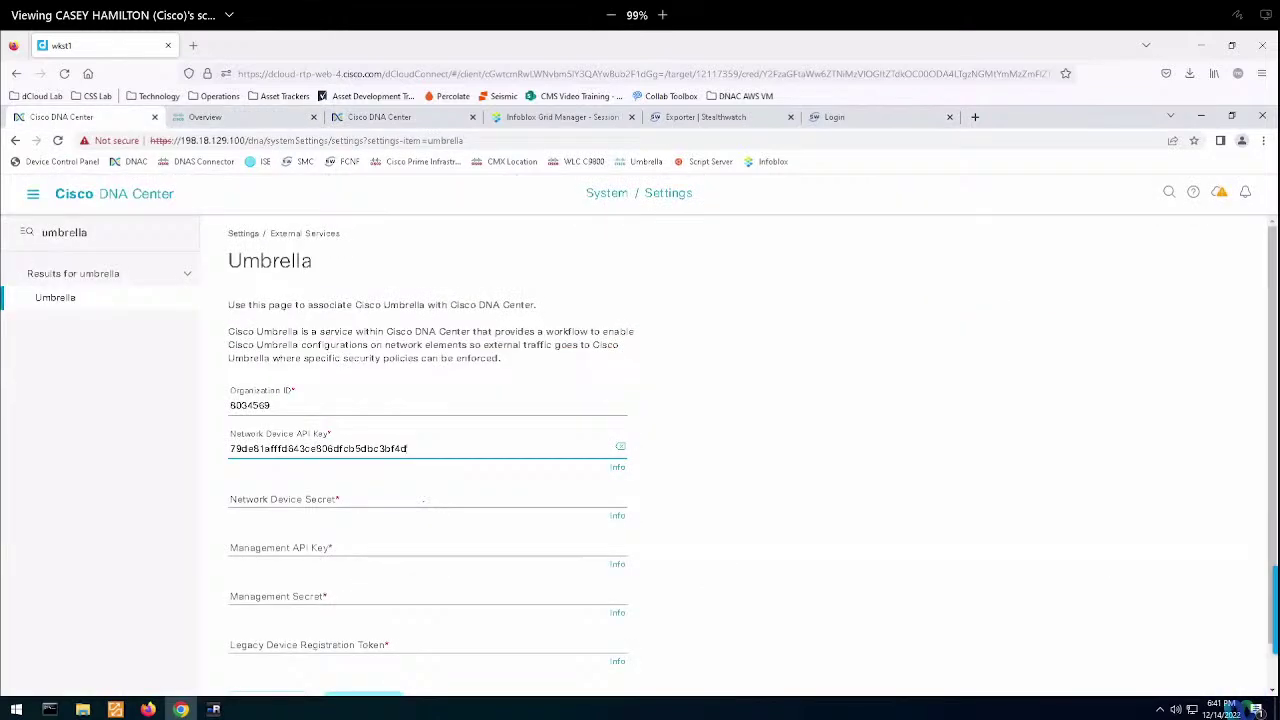
{"action": "left_click", "coordinate": [423, 500]}
{"action": "key", "text": "ctrl+v"}
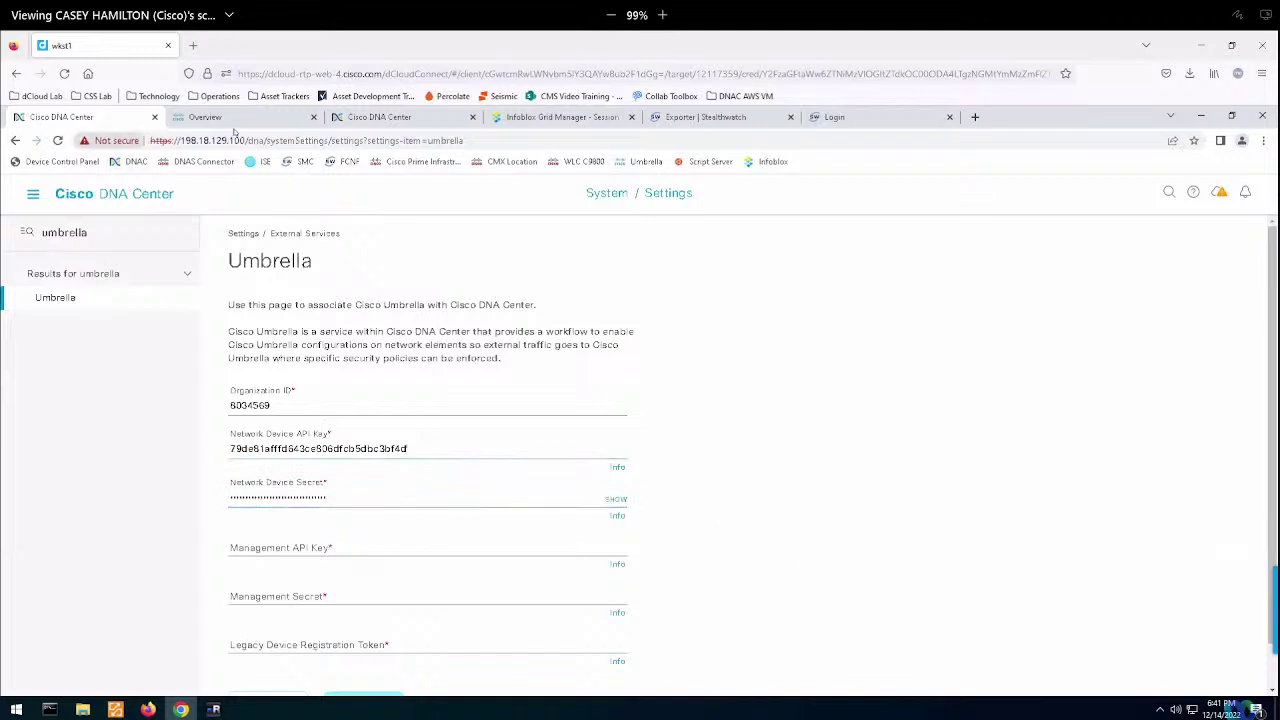
{"action": "left_click", "coordinate": [210, 118]}
{"action": "scroll", "coordinate": [380, 487], "scroll_direction": "down", "scroll_amount": 2}
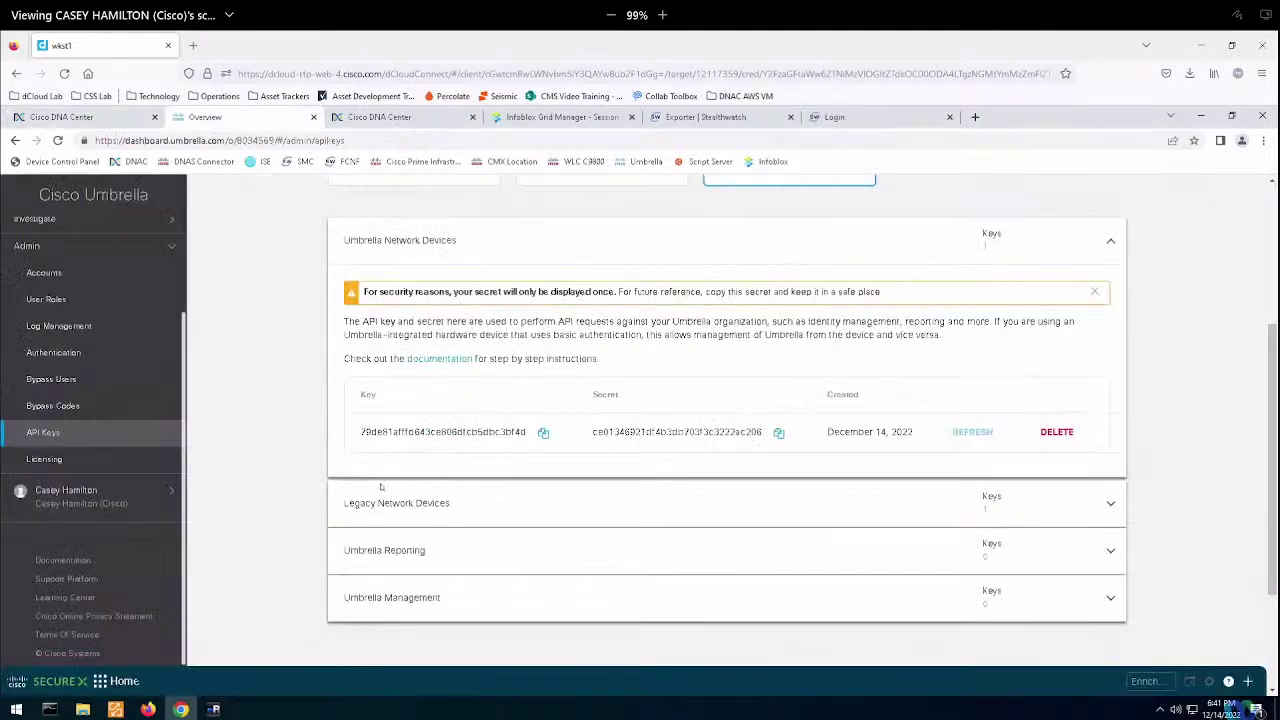
Generate a new Umbrella Management key and paste it into DNA Center's Management API Key.
{"action": "left_click", "coordinate": [471, 599]}
{"action": "scroll", "coordinate": [460, 560], "scroll_direction": "down", "scroll_amount": 3}
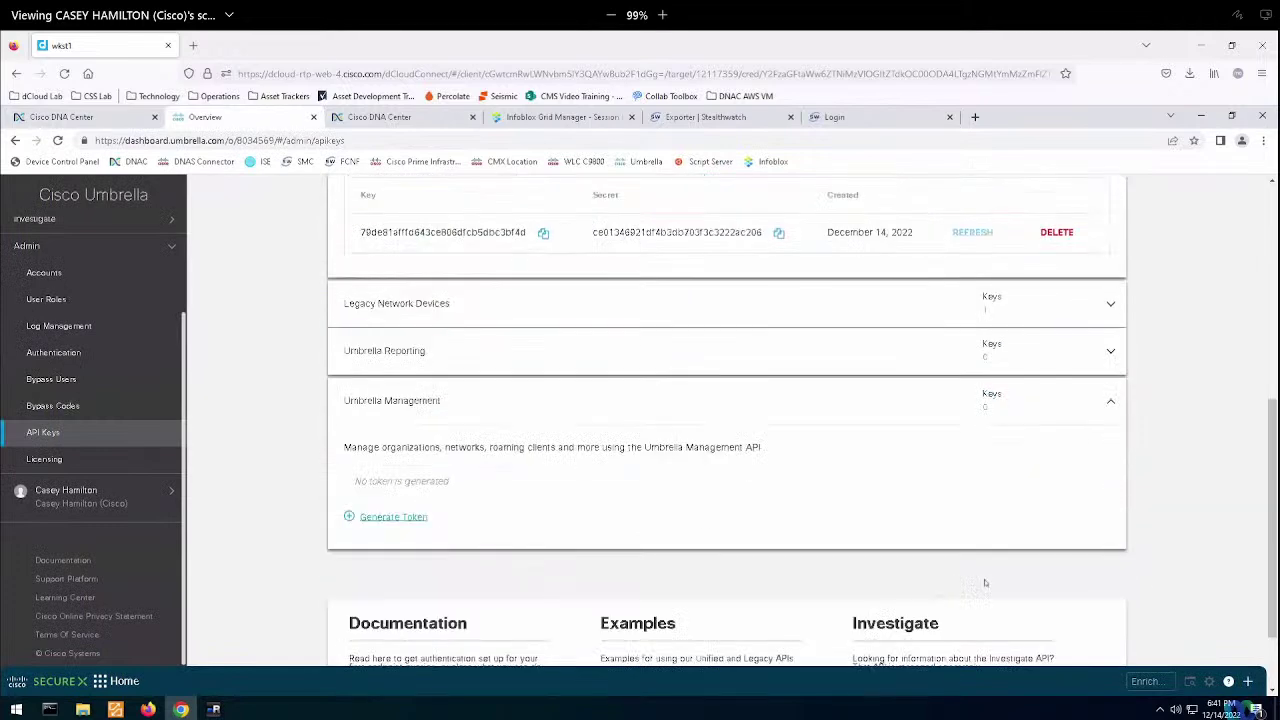
{"action": "left_click", "coordinate": [390, 517]}
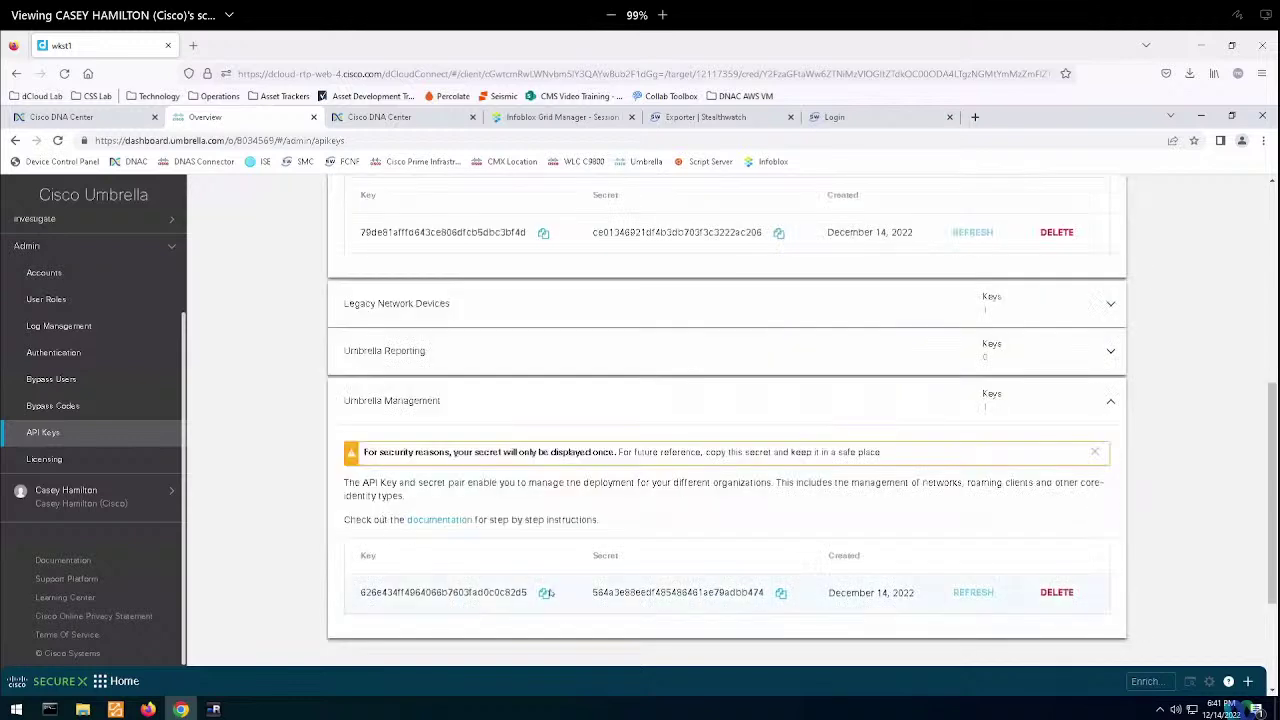
{"action": "left_click", "coordinate": [544, 593]}
{"action": "left_click", "coordinate": [120, 115]}
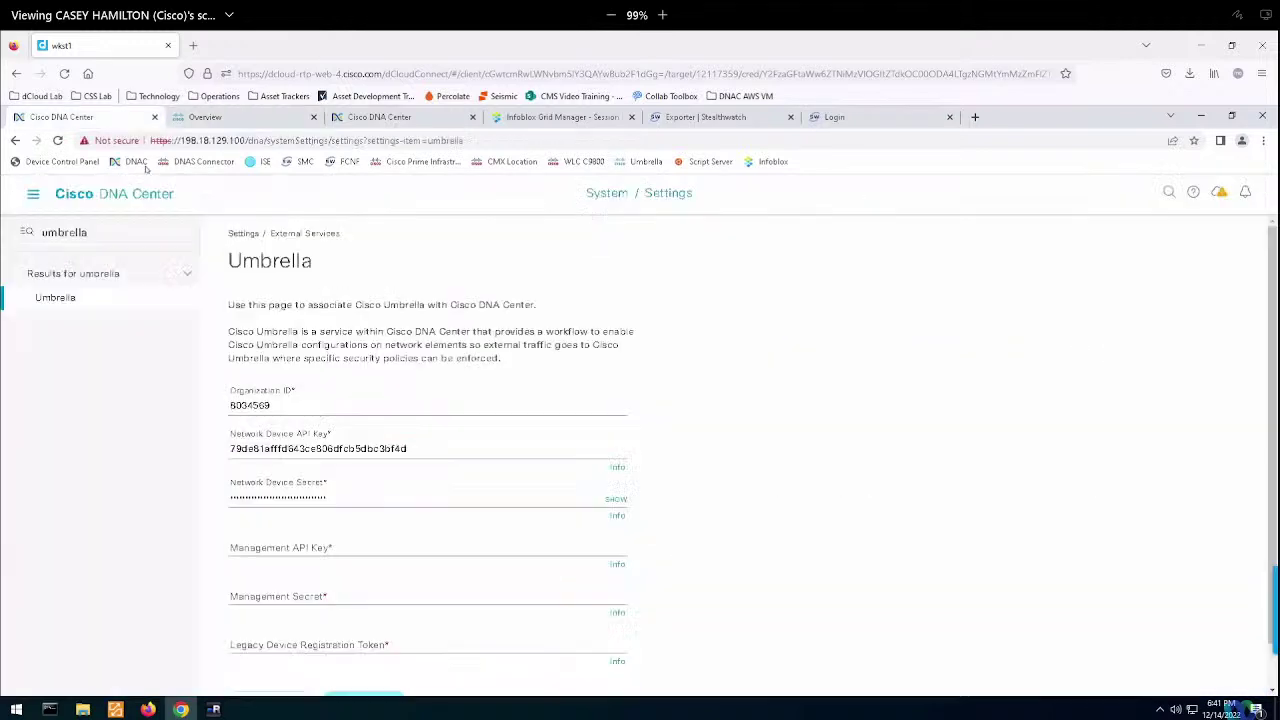
{"action": "left_click", "coordinate": [299, 547]}
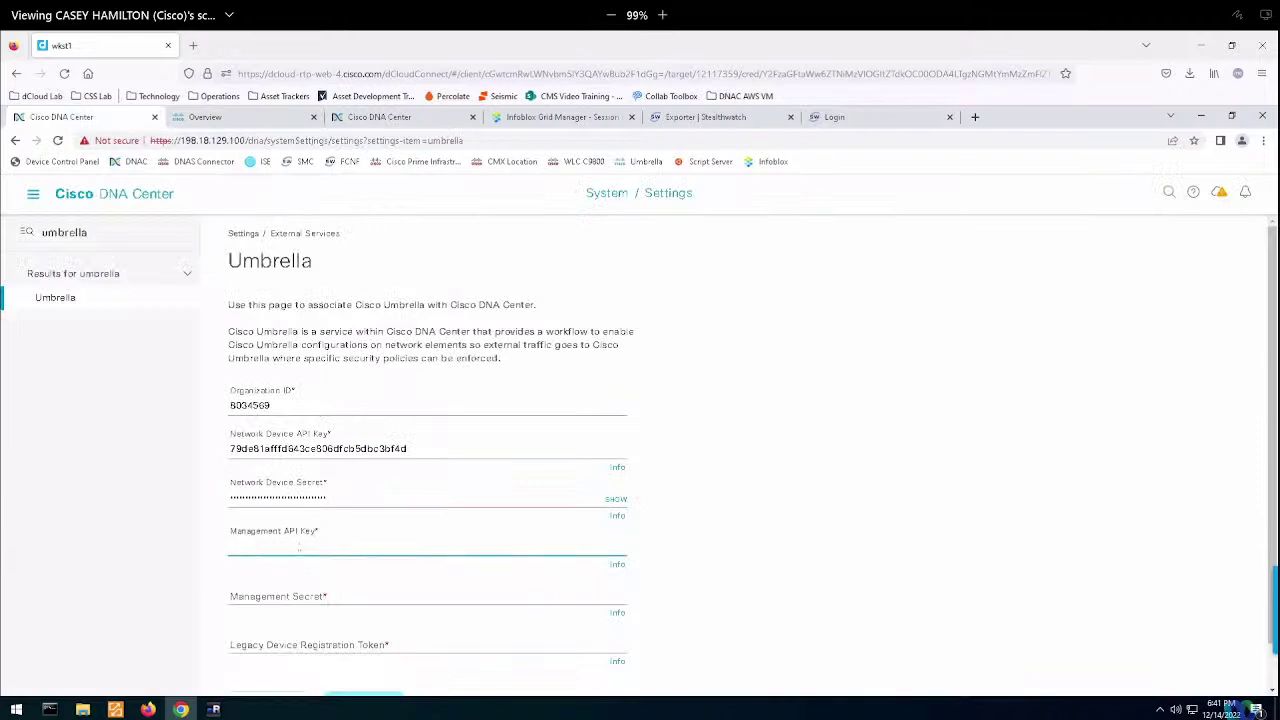
{"action": "key", "text": "ctrl+v"}
Copy the management secret into DNA Center's Management Secret field.
{"action": "left_click", "coordinate": [265, 120]}
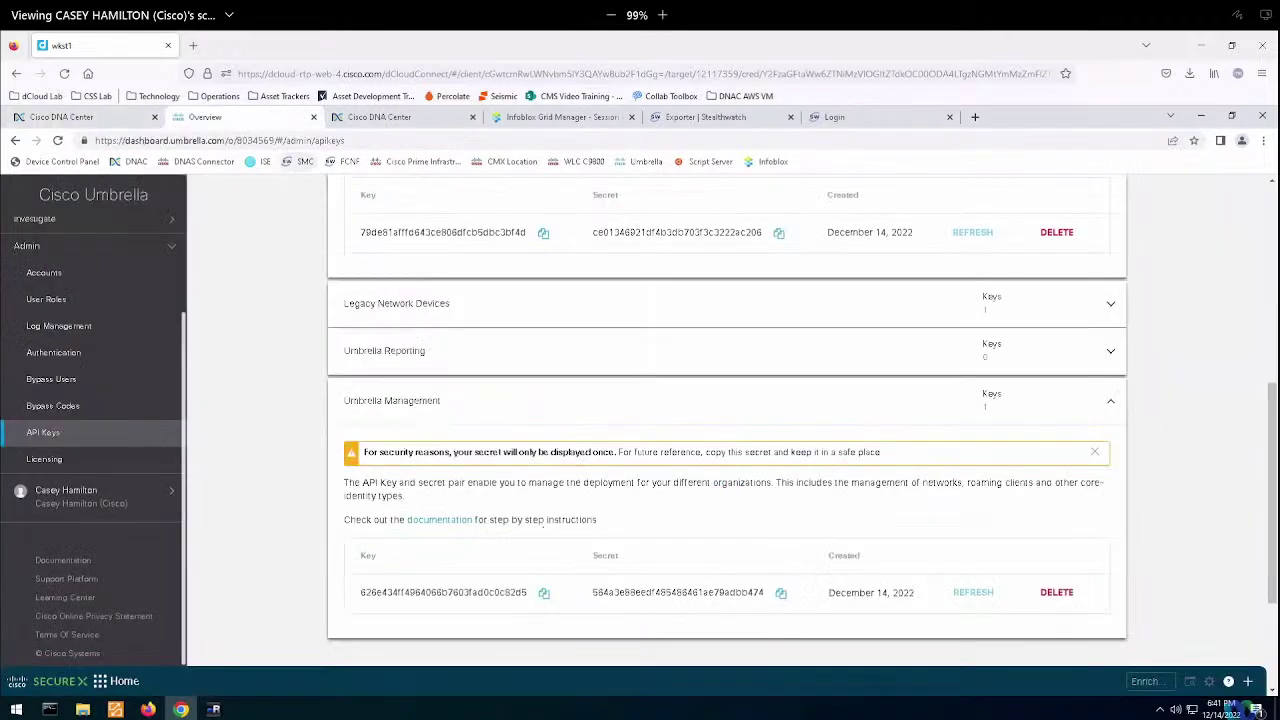
{"action": "left_click", "coordinate": [780, 593]}
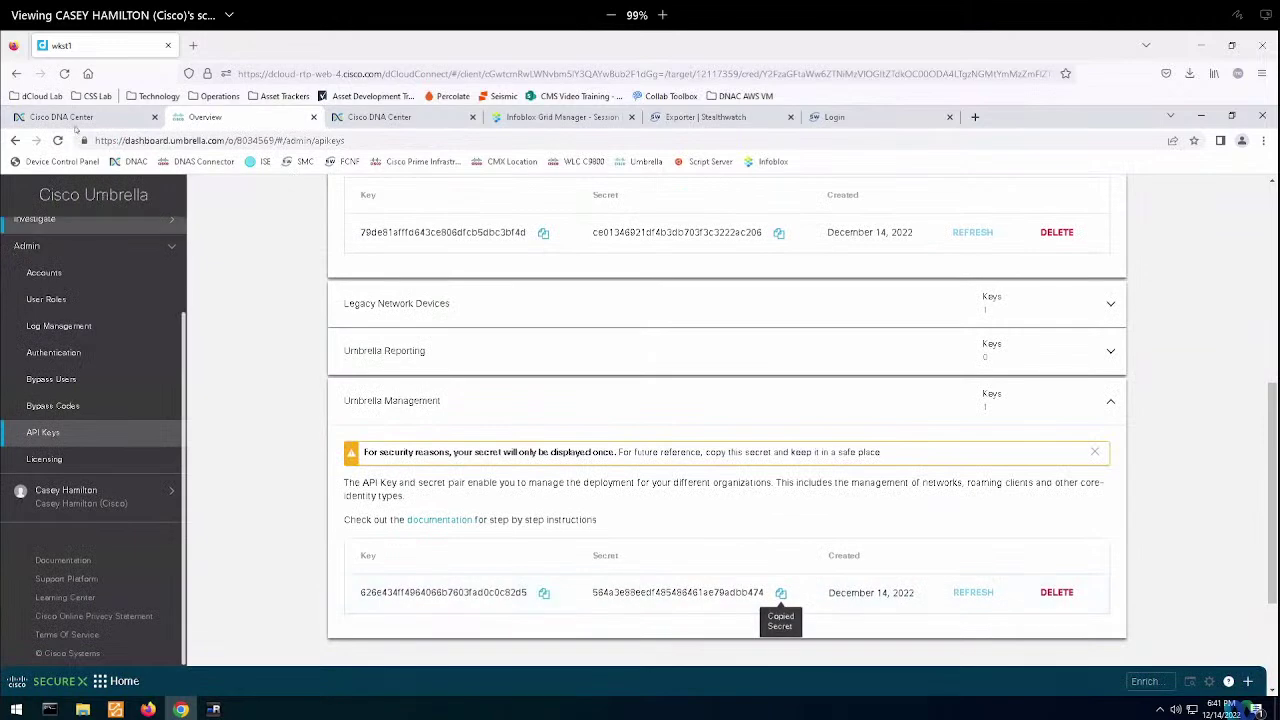
{"action": "key", "text": "ctrl+shift+Tab"}
{"action": "left_click", "coordinate": [333, 597]}
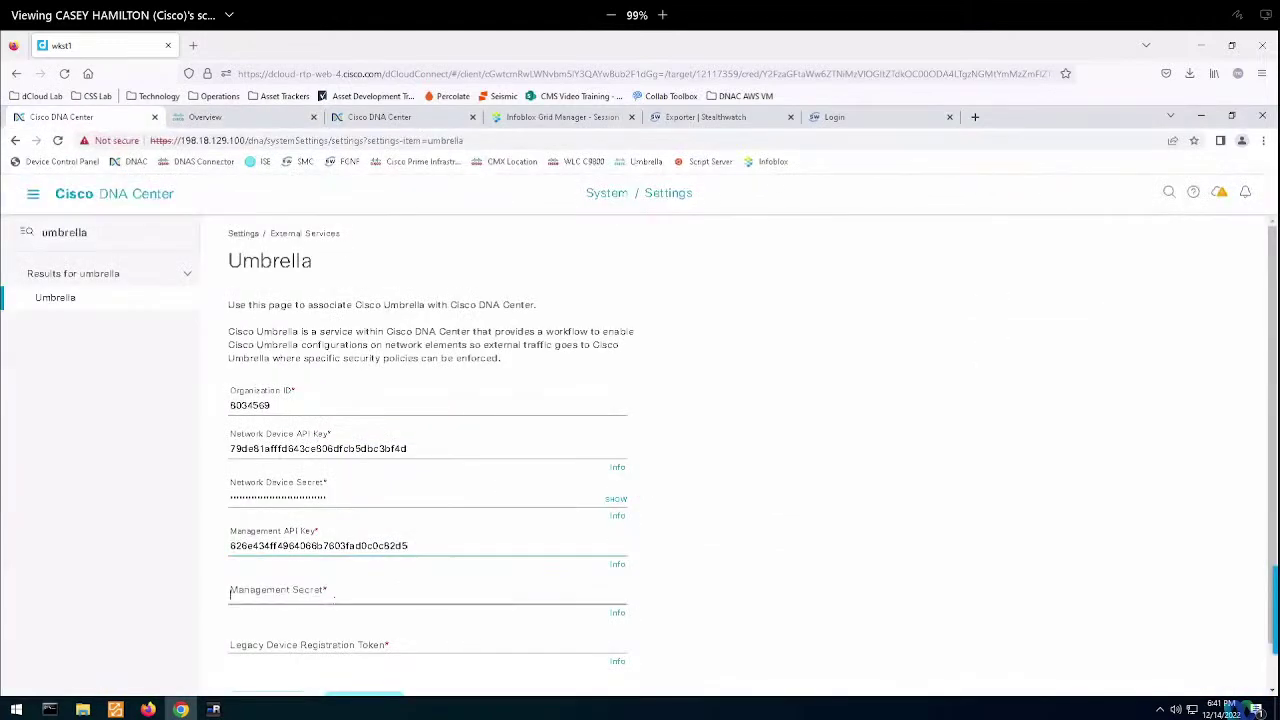
{"action": "key", "text": "ctrl+v"}
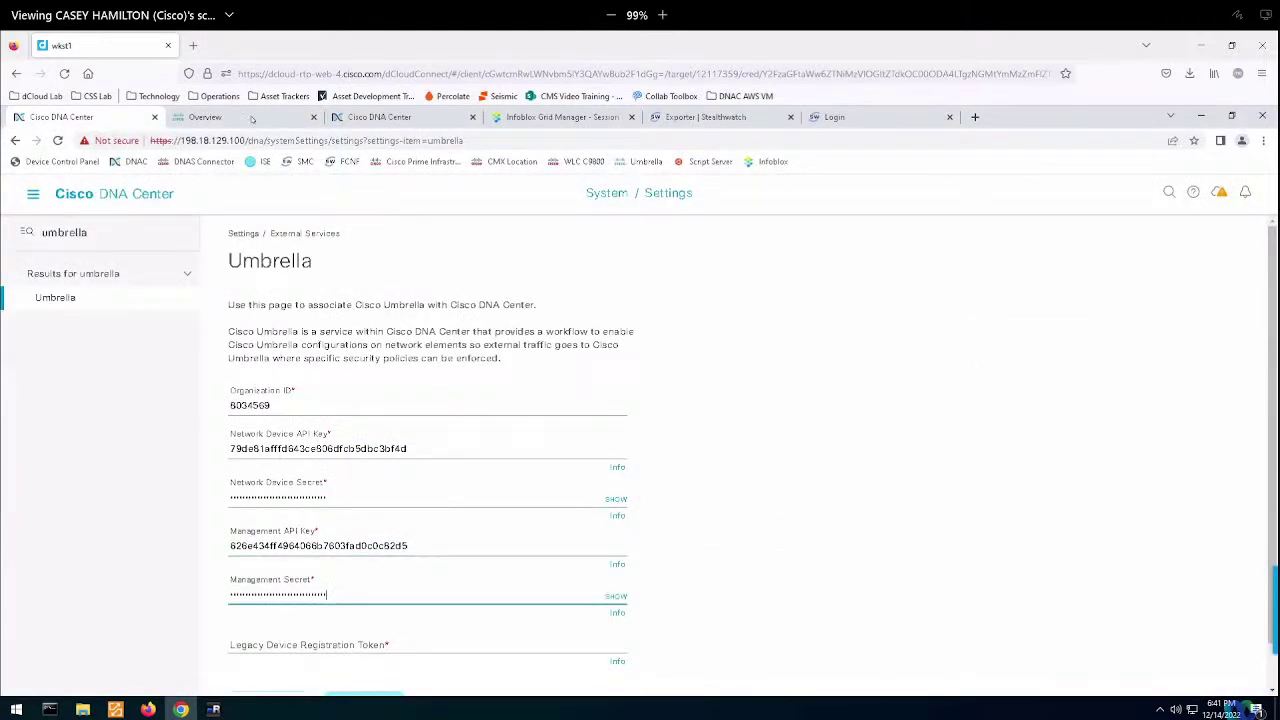
Paste the Legacy Network Devices token into Legacy Device Registration Token and save the settings.
{"action": "left_click", "coordinate": [252, 121]}
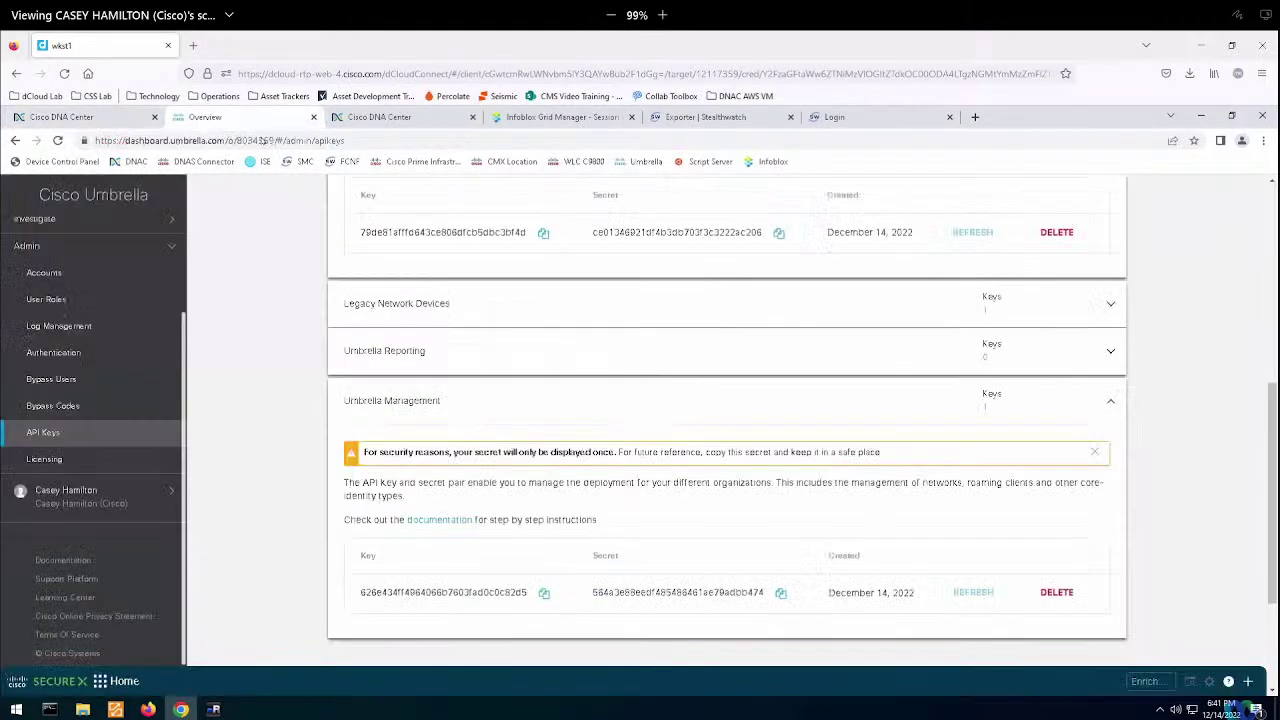
{"action": "left_click", "coordinate": [585, 313]}
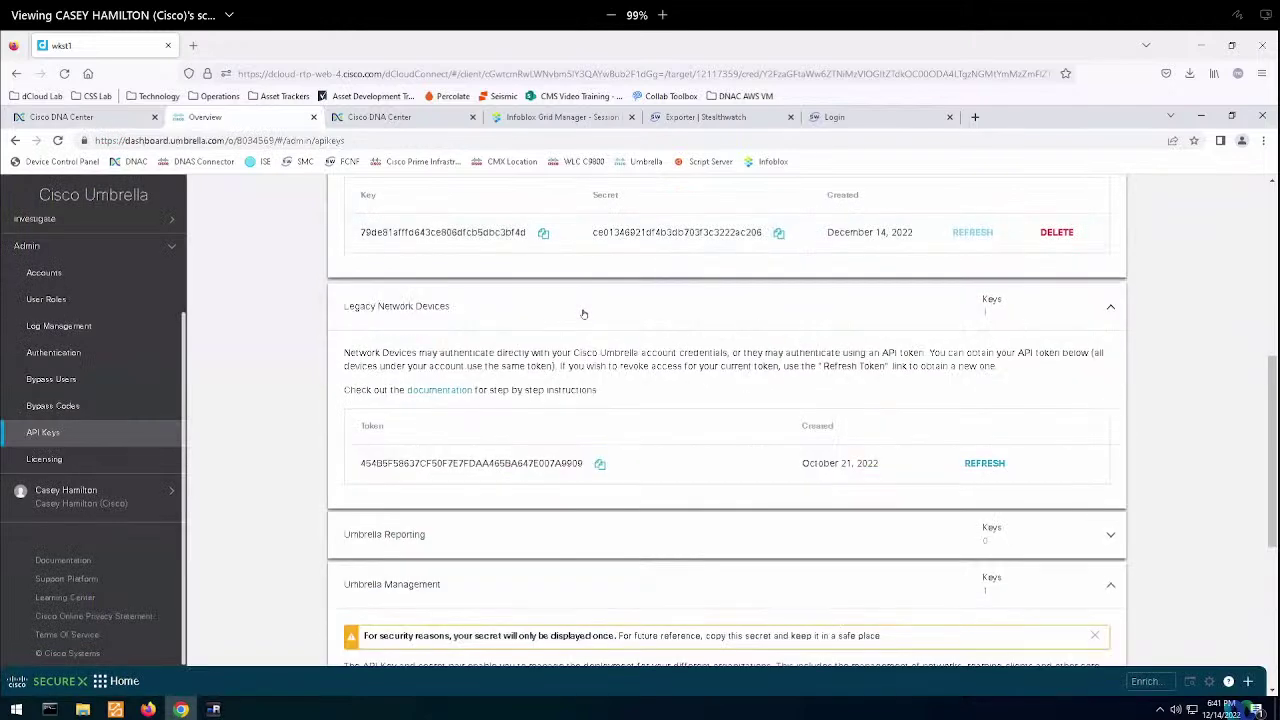
{"action": "left_click", "coordinate": [600, 464]}
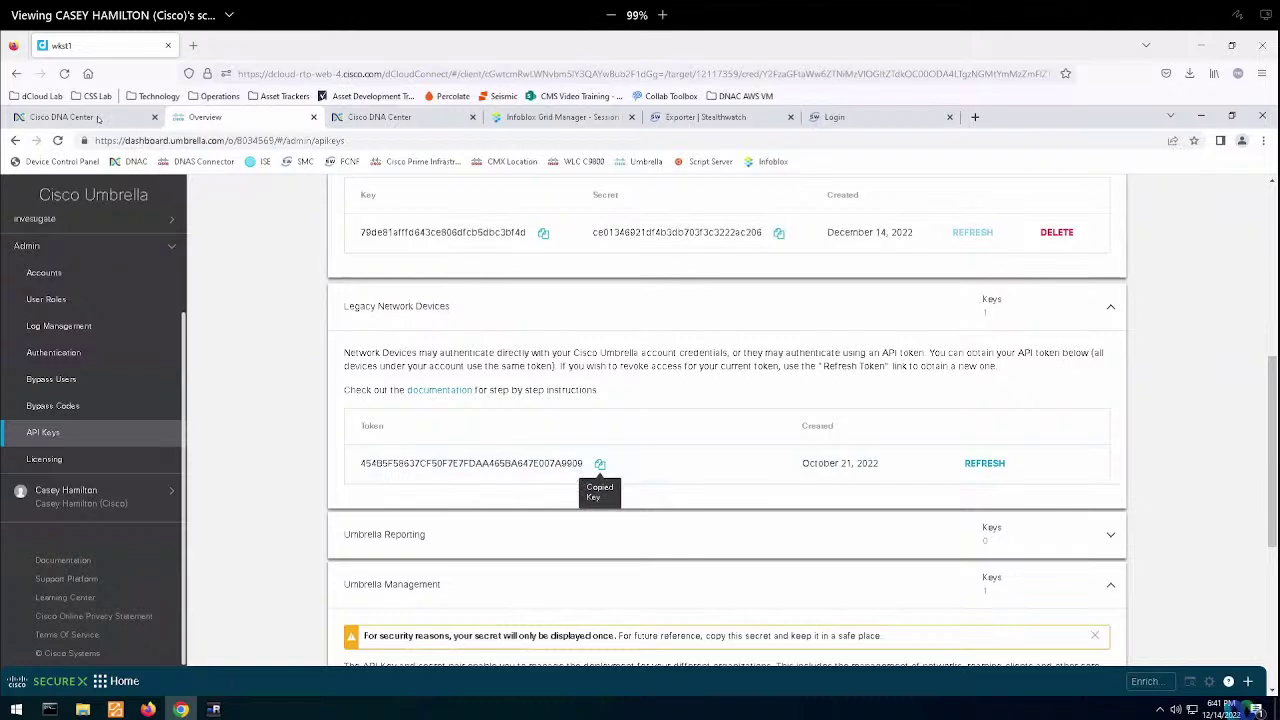
{"action": "left_click", "coordinate": [98, 119]}
{"action": "left_click", "coordinate": [400, 643]}
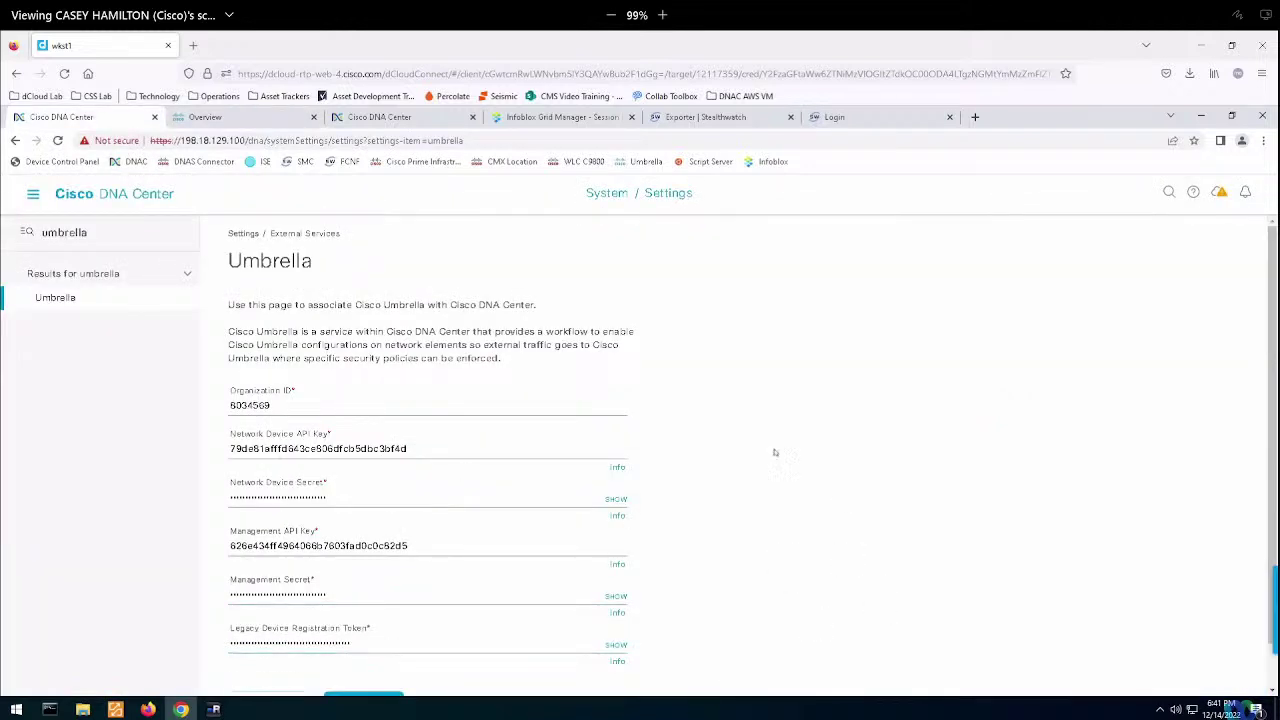
{"action": "key", "text": "ctrl+v"}
{"action": "scroll", "coordinate": [689, 587], "scroll_direction": "down", "scroll_amount": 1}
{"action": "left_click", "coordinate": [387, 657]}
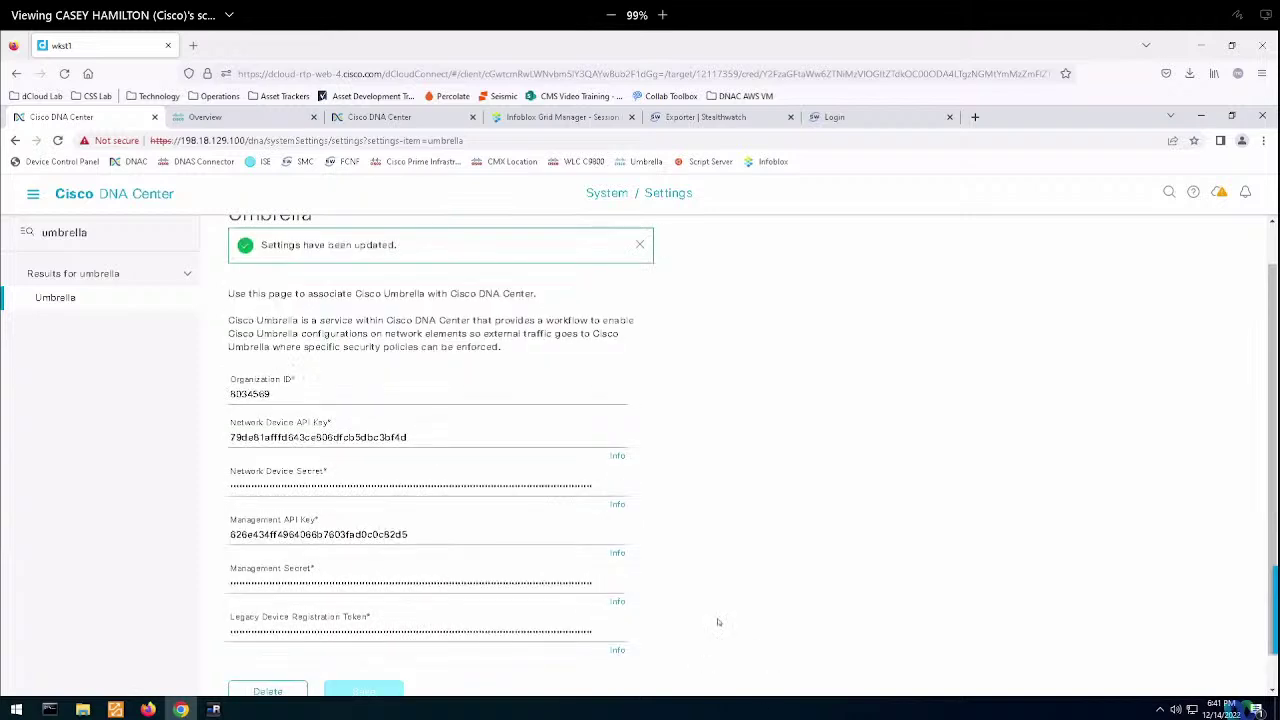
{"action": "scroll", "coordinate": [758, 562], "scroll_direction": "up", "scroll_amount": 1}
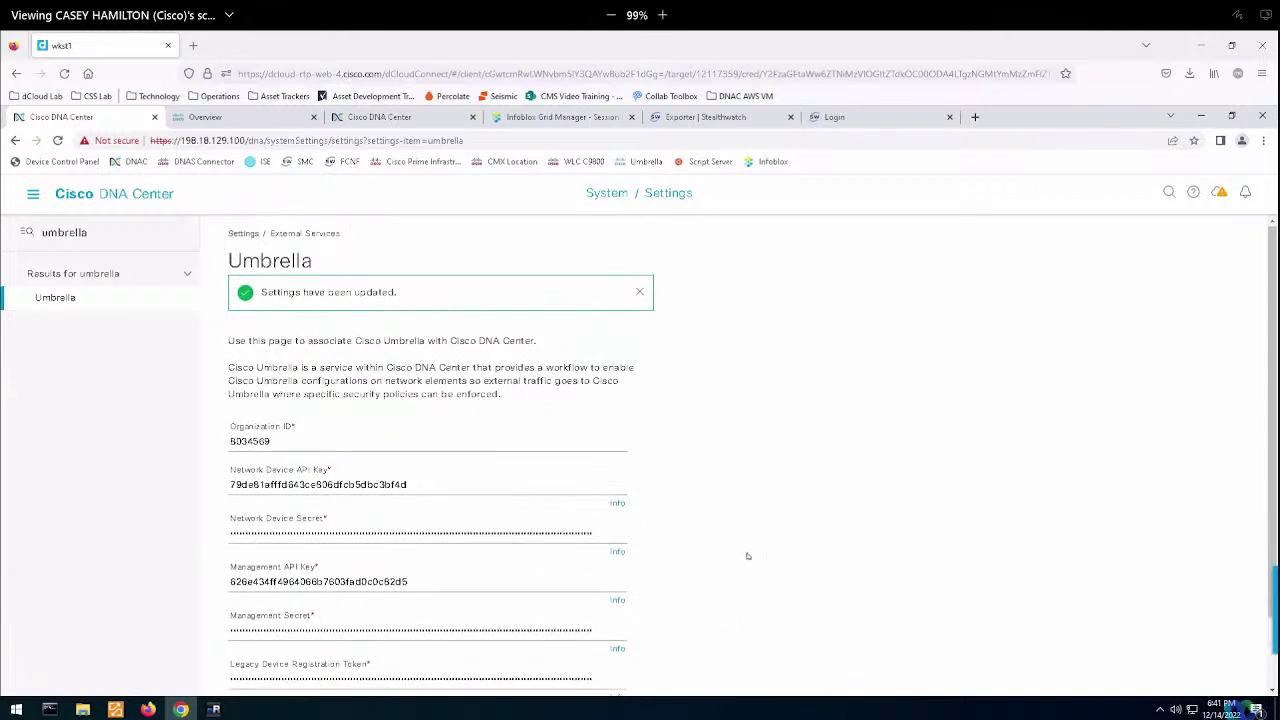
Add the Umbrella dashlet to the System 360 dashboard in edit mode.
{"action": "left_click", "coordinate": [33, 199]}
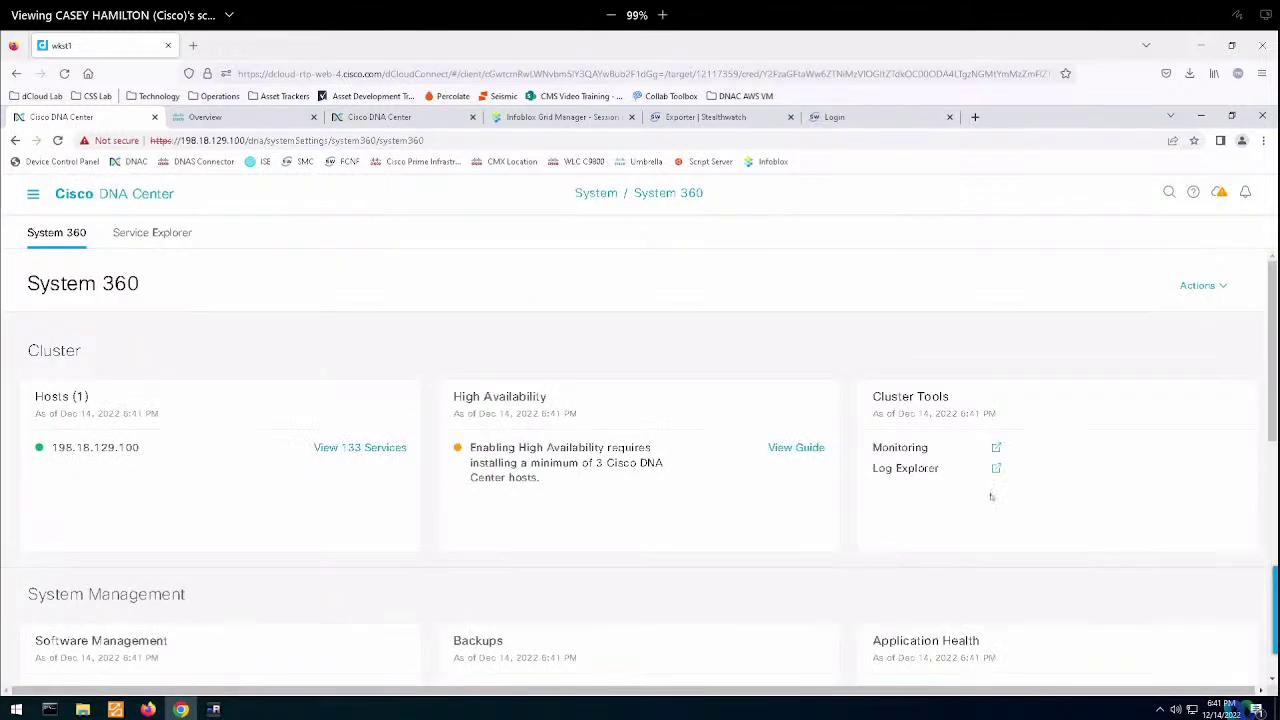
{"action": "scroll", "coordinate": [1103, 524], "scroll_direction": "down", "scroll_amount": 10}
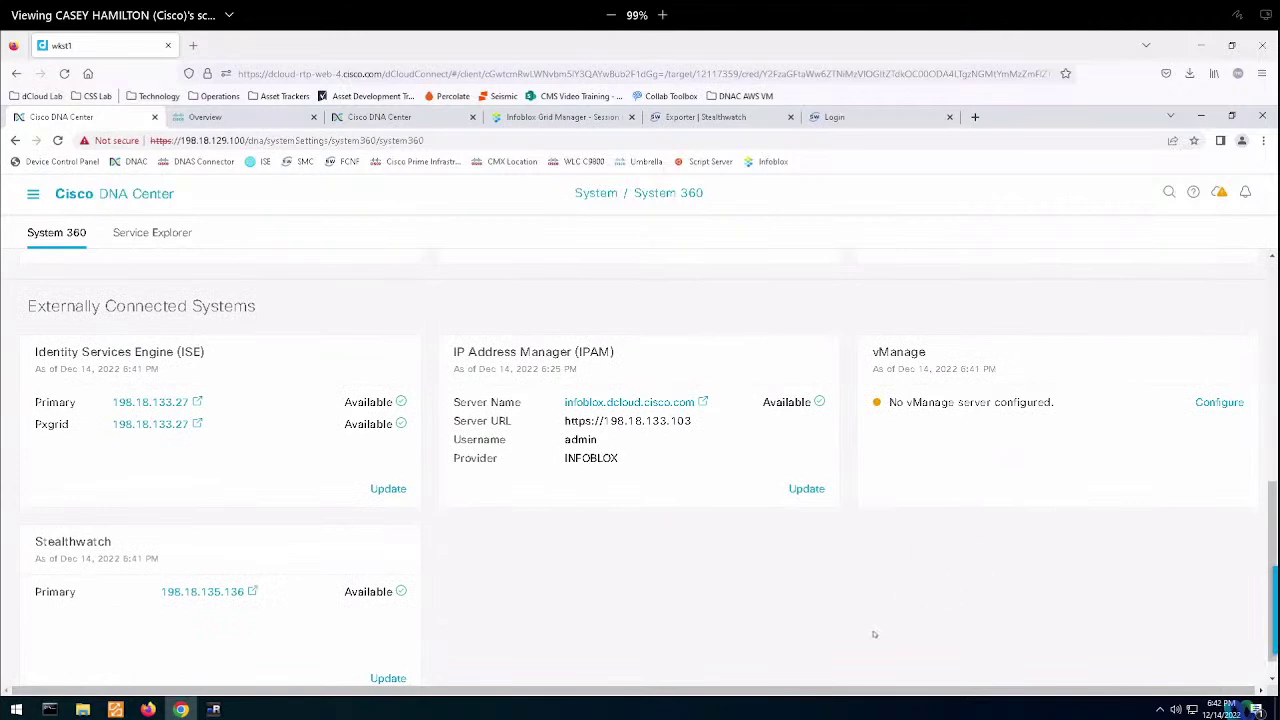
{"action": "scroll", "coordinate": [873, 634], "scroll_direction": "up", "scroll_amount": 3}
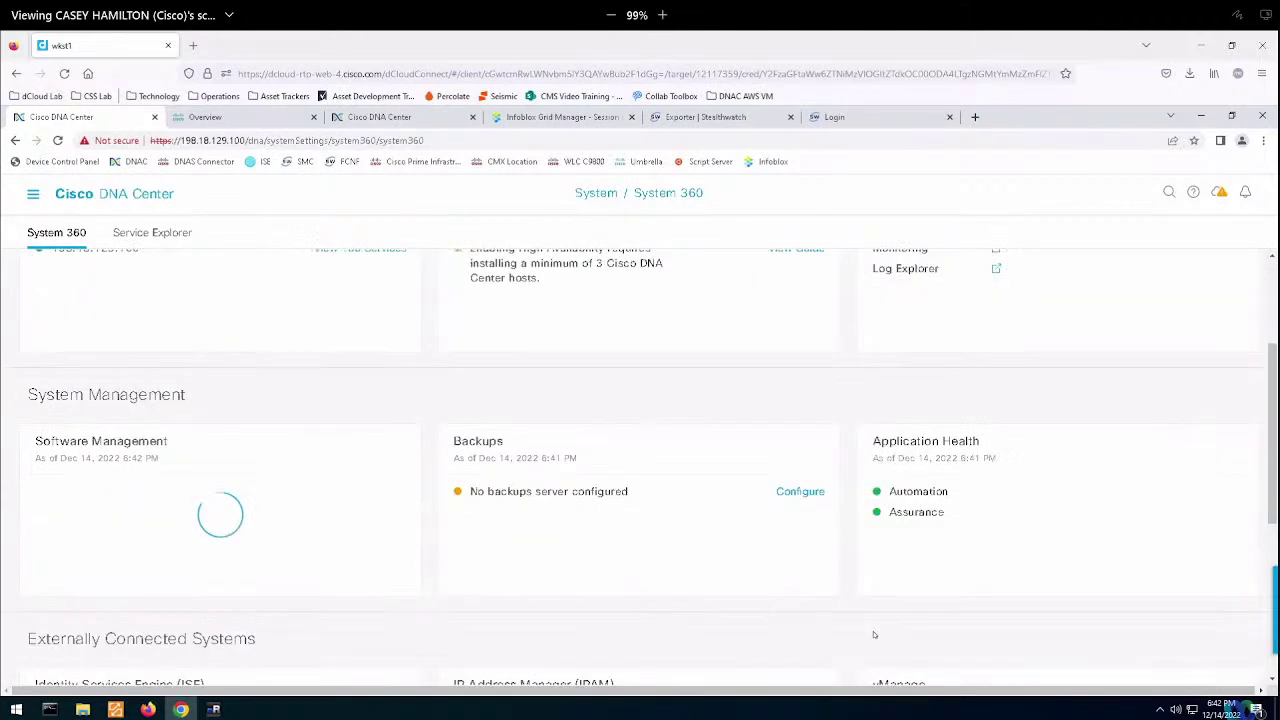
{"action": "scroll", "coordinate": [871, 634], "scroll_direction": "down", "scroll_amount": 3}
{"action": "scroll", "coordinate": [960, 584], "scroll_direction": "up", "scroll_amount": 3}
{"action": "scroll", "coordinate": [960, 584], "scroll_direction": "up", "scroll_amount": 3}
{"action": "left_click", "coordinate": [1197, 286]}
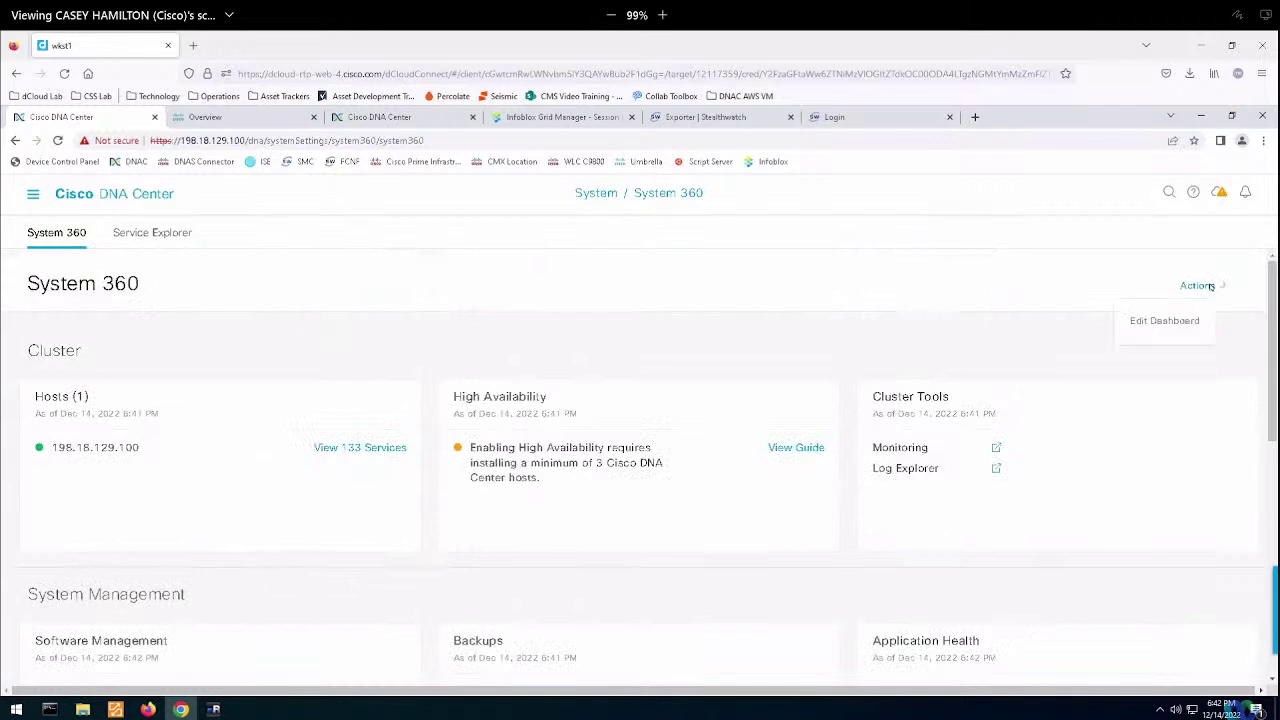
{"action": "left_click", "coordinate": [1170, 321]}
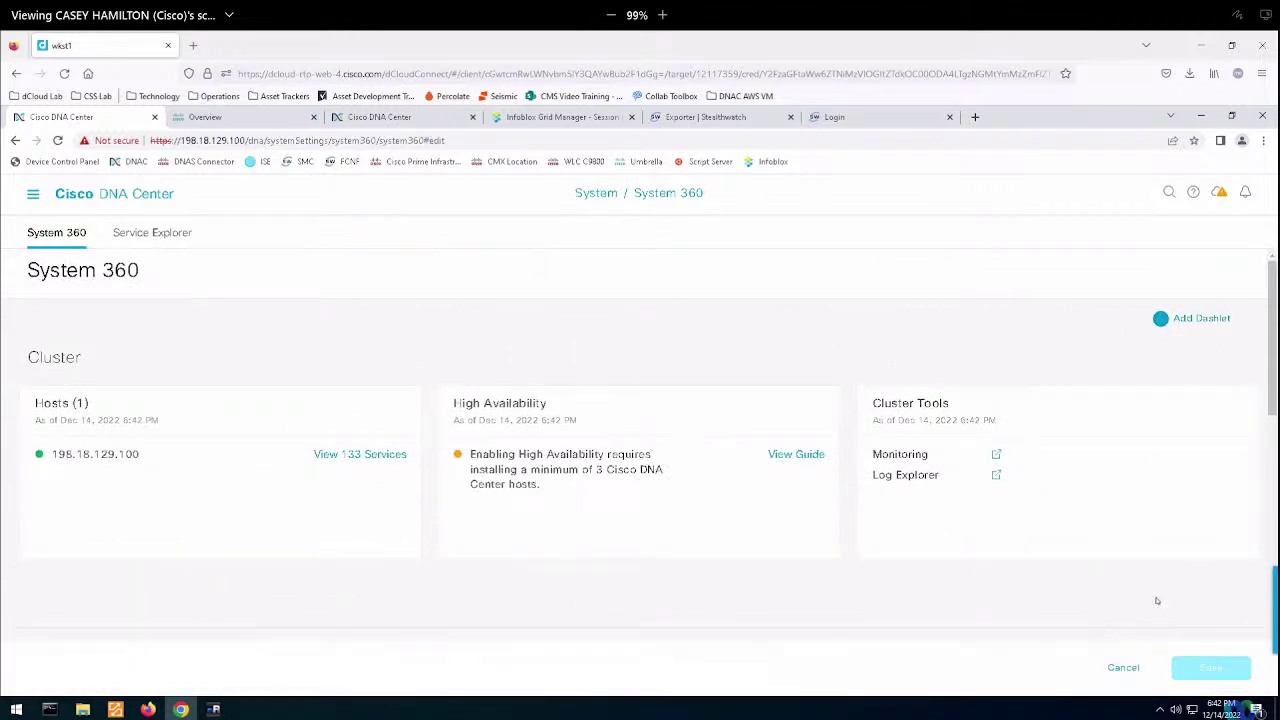
{"action": "left_click", "coordinate": [1183, 320]}
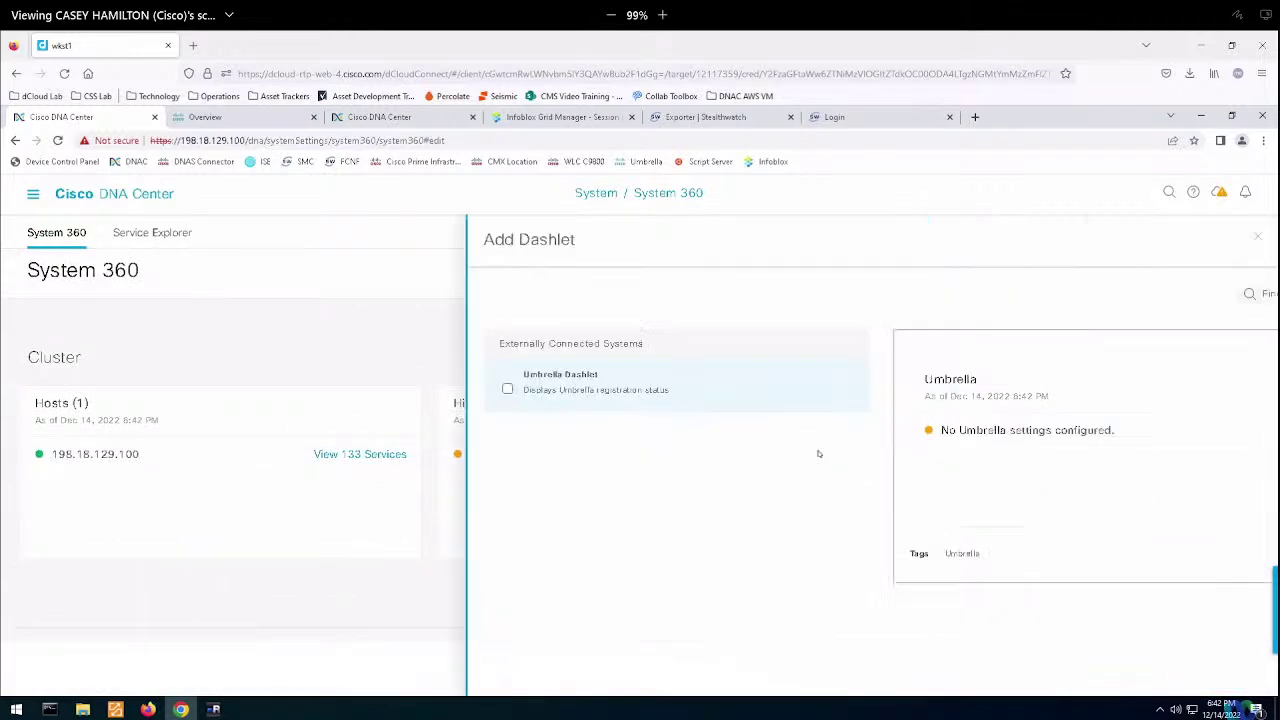
{"action": "left_click", "coordinate": [362, 390]}
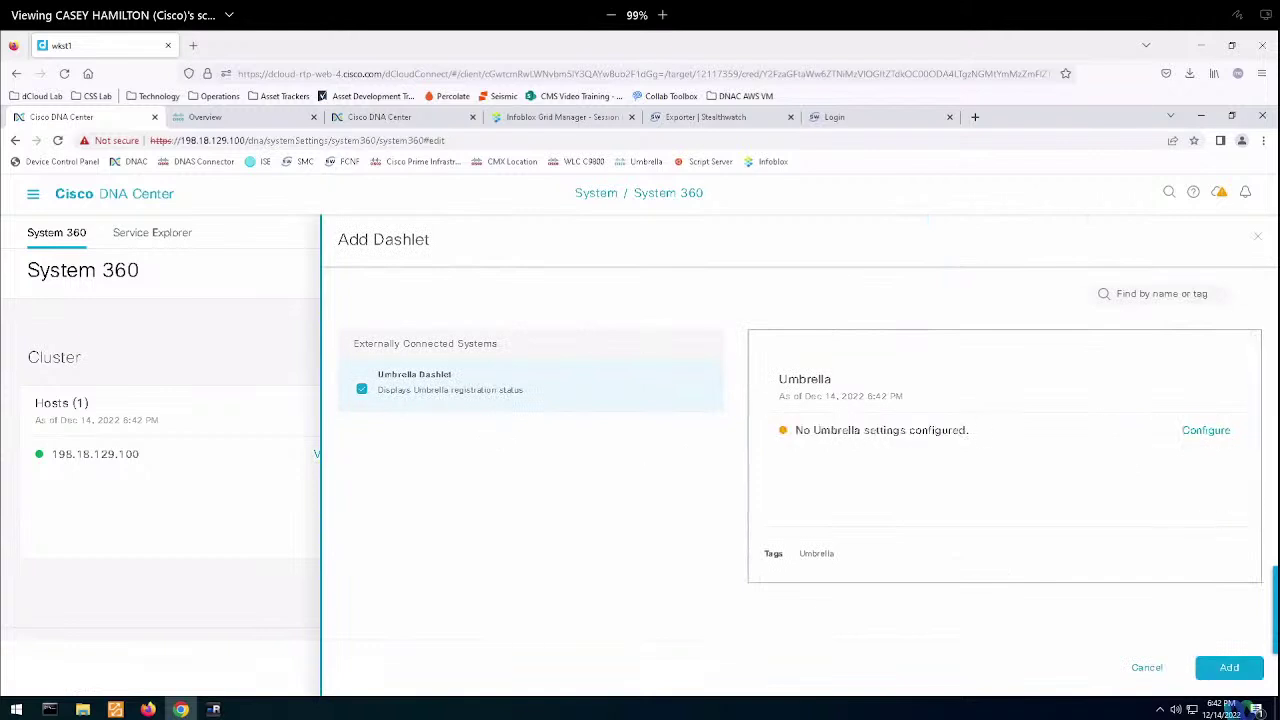
{"action": "left_click", "coordinate": [1228, 668]}
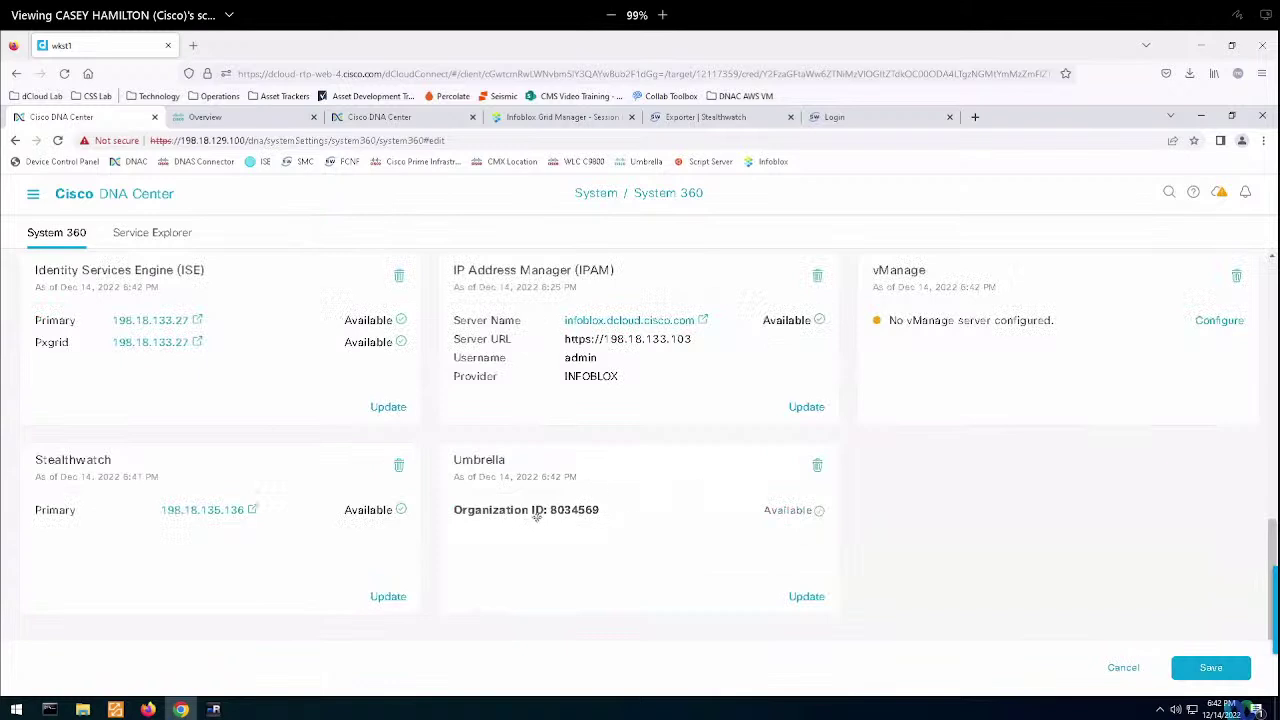
{"action": "left_click", "coordinate": [548, 524]}
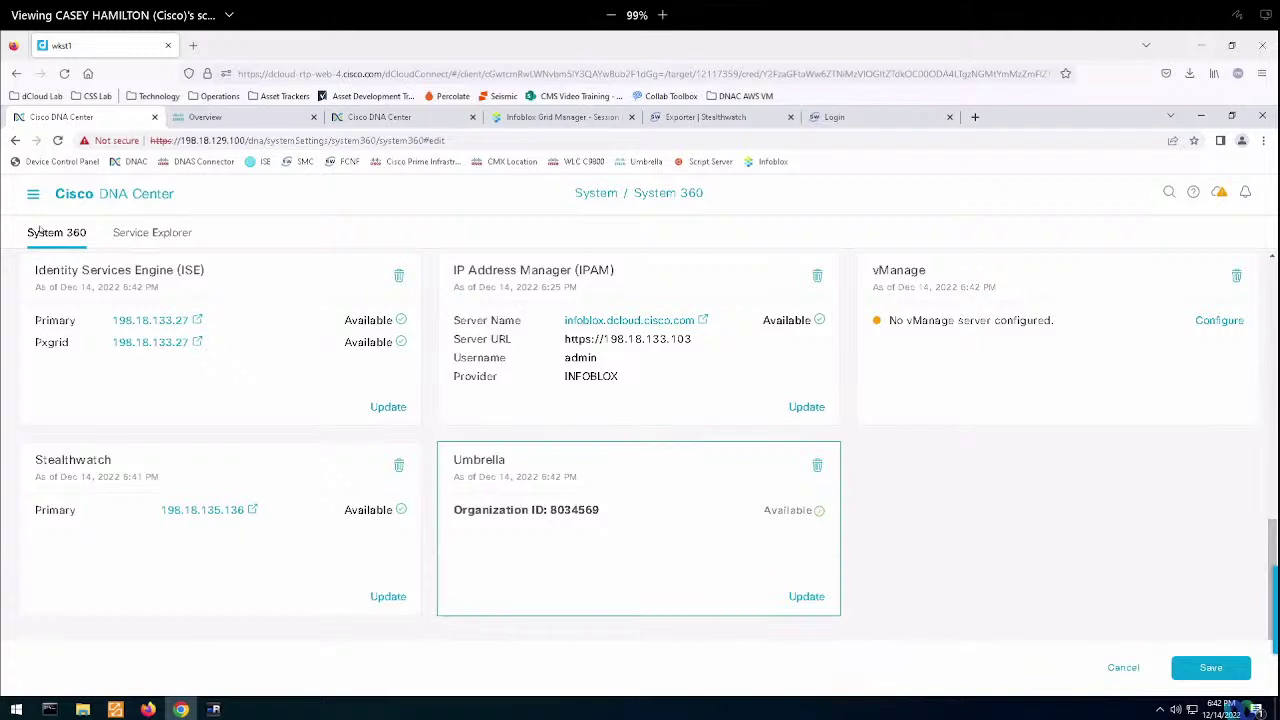
Save the System 360 dashboard edits and dismiss the success confirmation.
{"action": "left_click", "coordinate": [34, 196]}
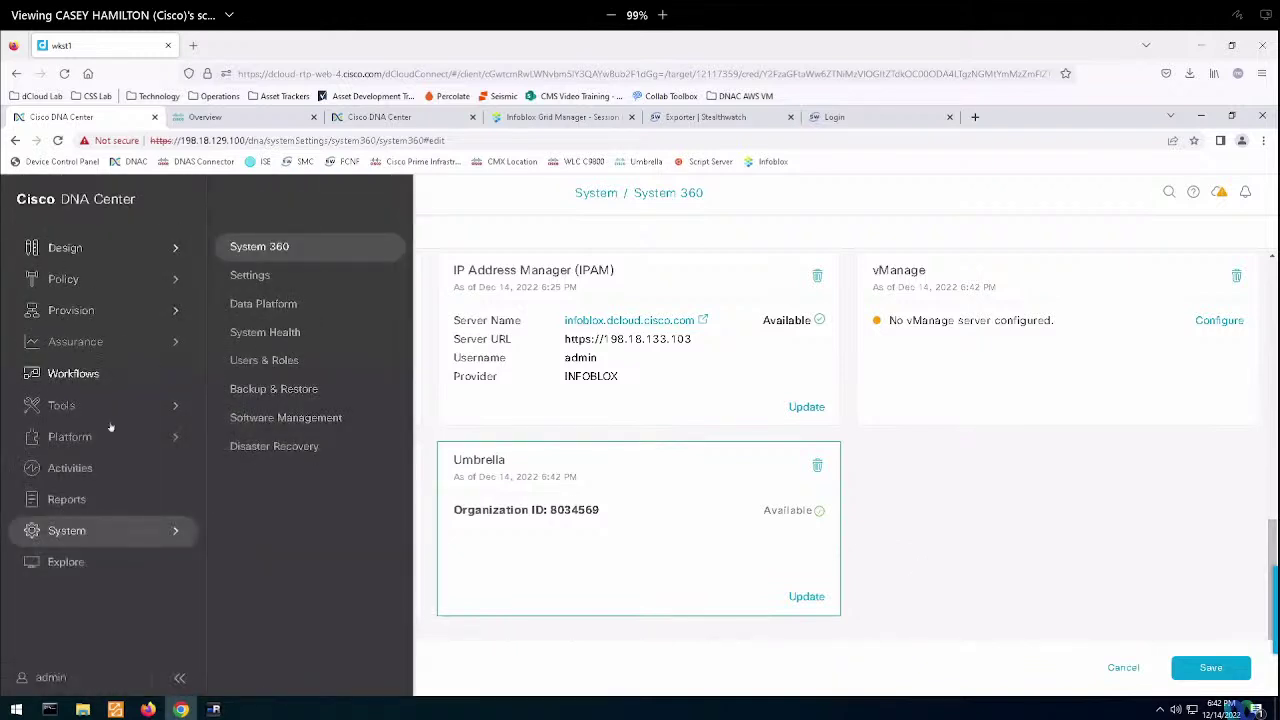
{"action": "mouse_move", "coordinate": [105, 313]}
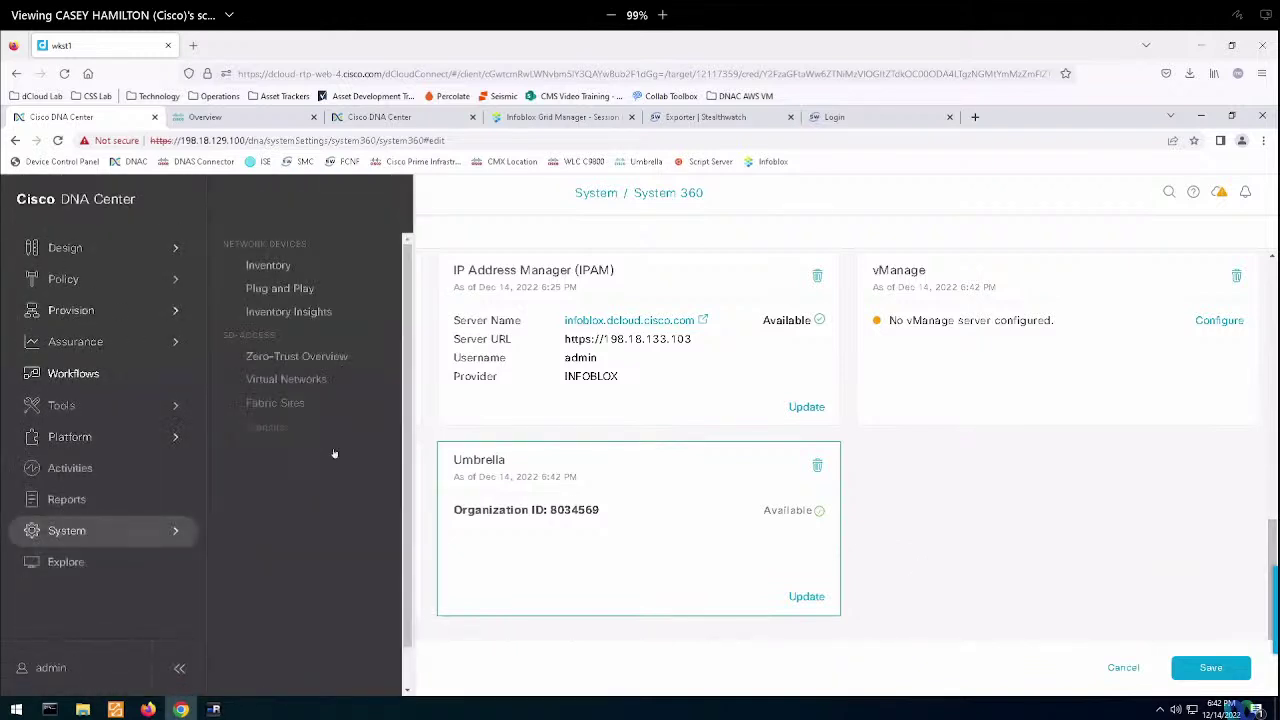
{"action": "scroll", "coordinate": [310, 520], "scroll_direction": "down", "scroll_amount": 1}
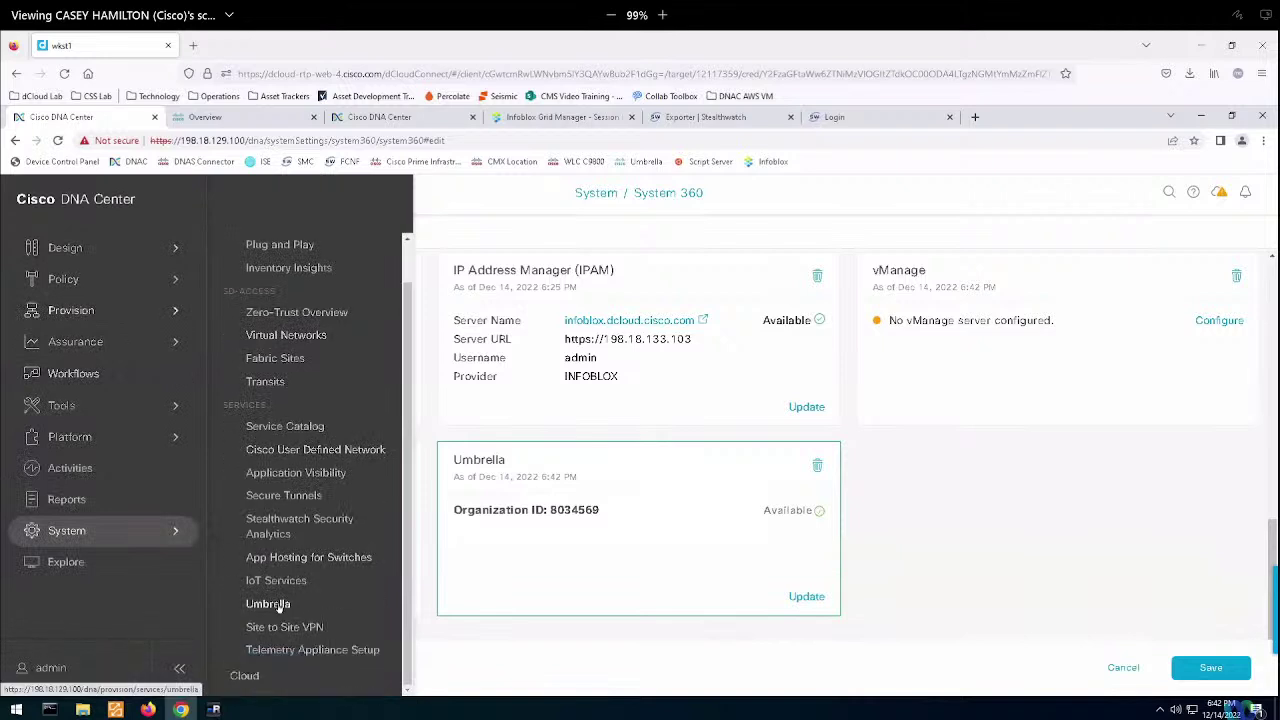
{"action": "left_click", "coordinate": [279, 605]}
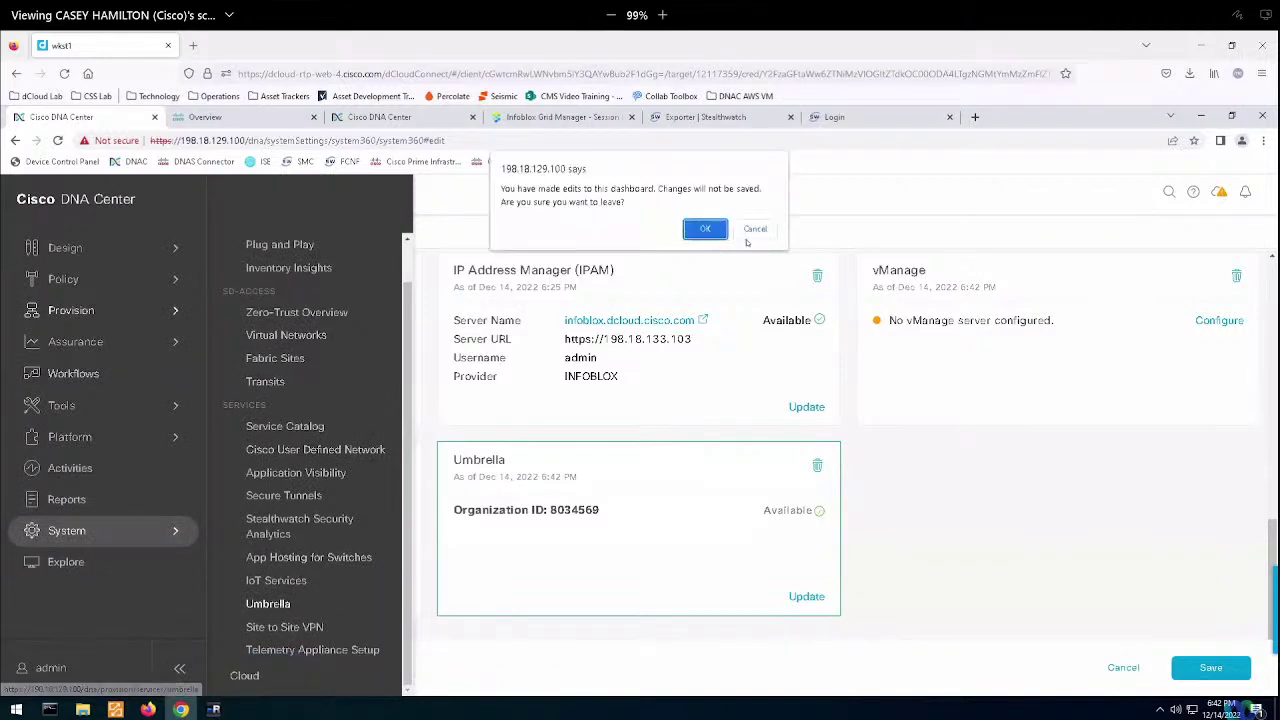
{"action": "key", "text": "Escape"}
{"action": "left_click", "coordinate": [1210, 667]}
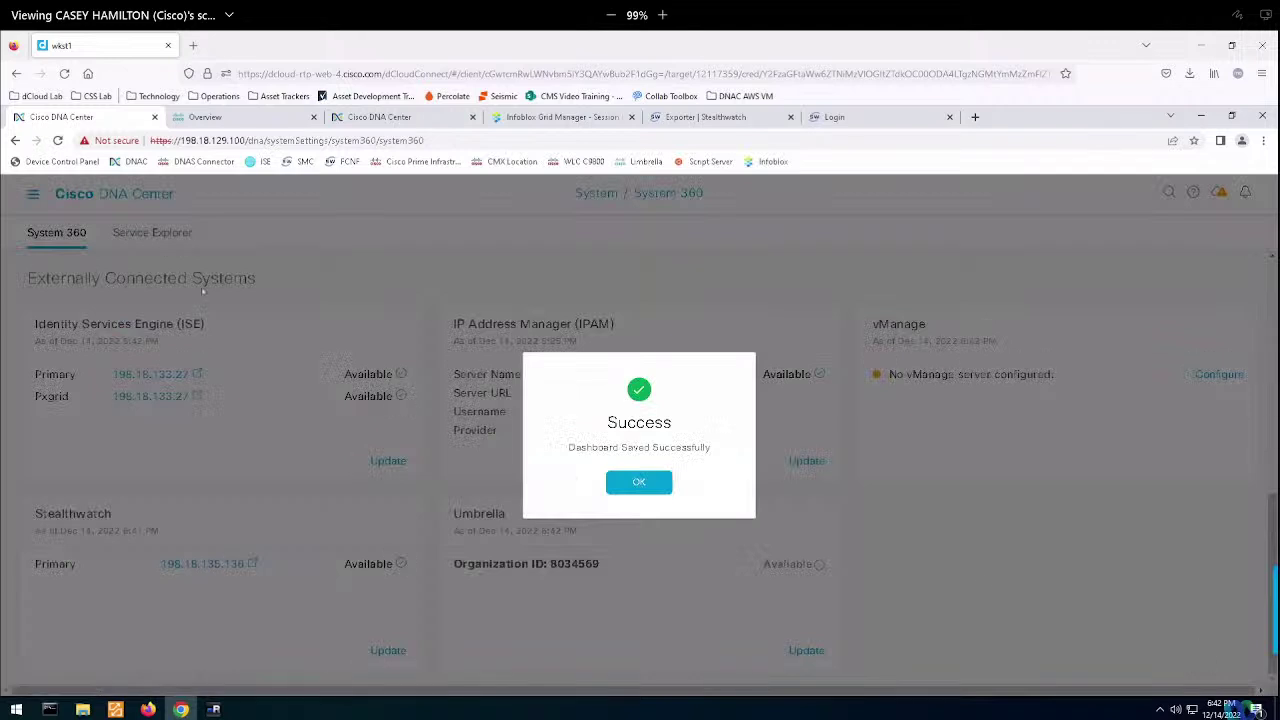
{"action": "left_click", "coordinate": [640, 483]}
{"action": "left_click", "coordinate": [33, 195]}
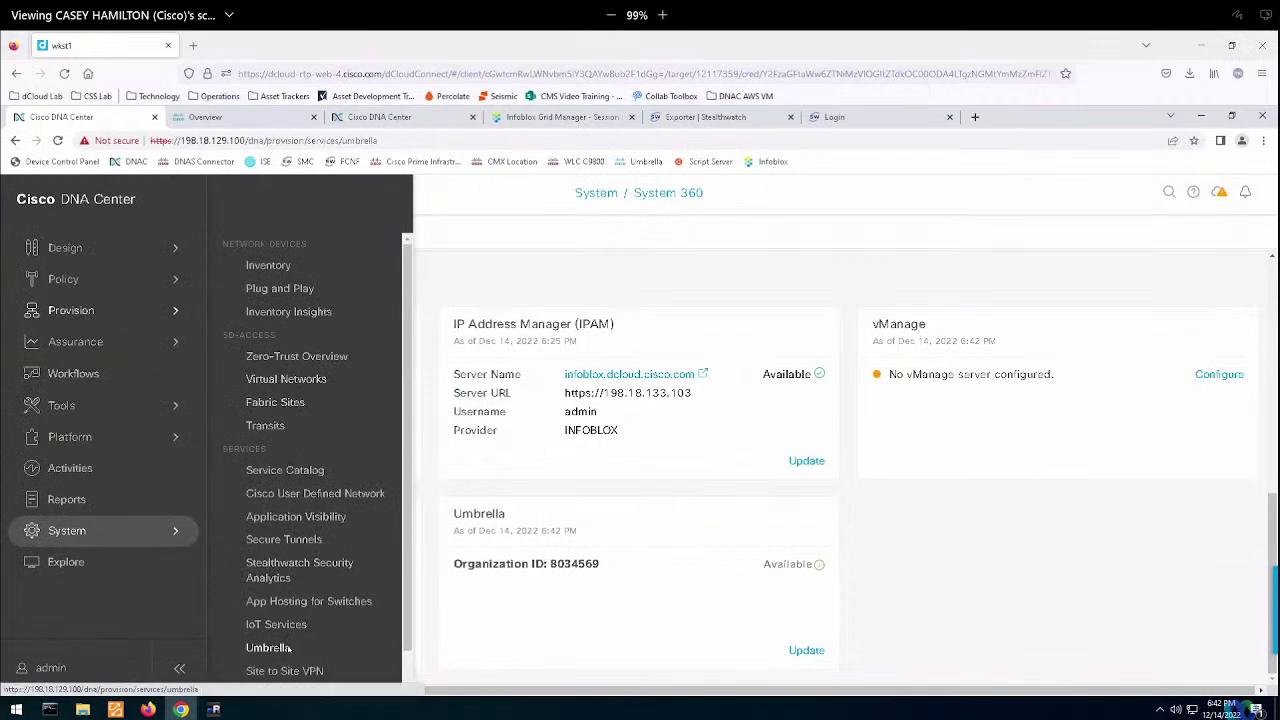
Load the Umbrella service page, review its DNS statistics, and open the Global site's deployment.
{"action": "left_click", "coordinate": [268, 648]}
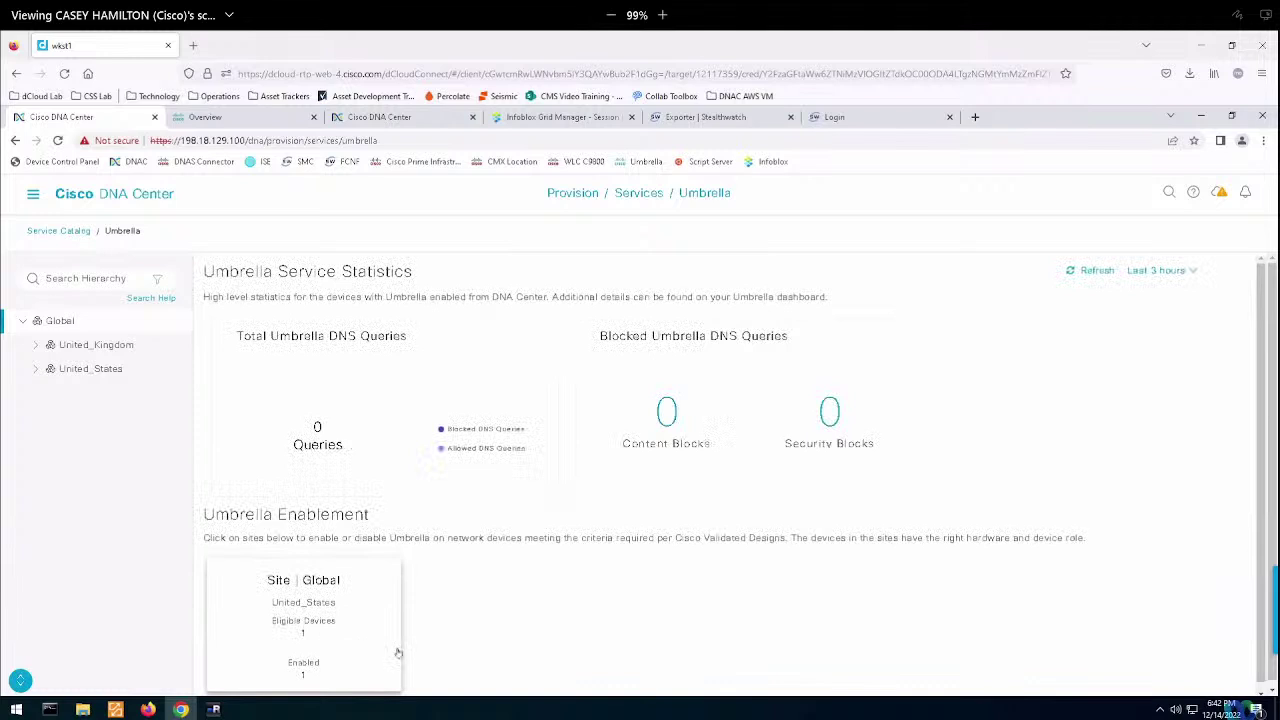
{"action": "scroll", "coordinate": [630, 610], "scroll_direction": "down", "scroll_amount": 1}
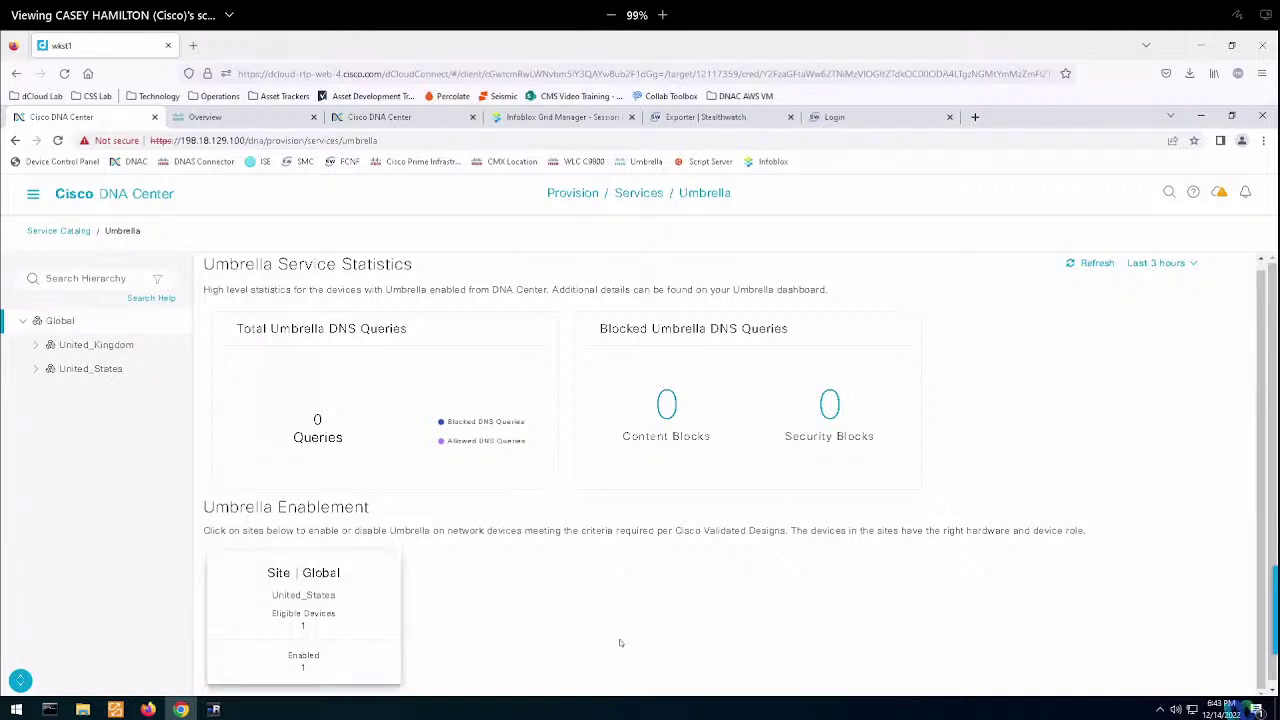
{"action": "left_click", "coordinate": [357, 638]}
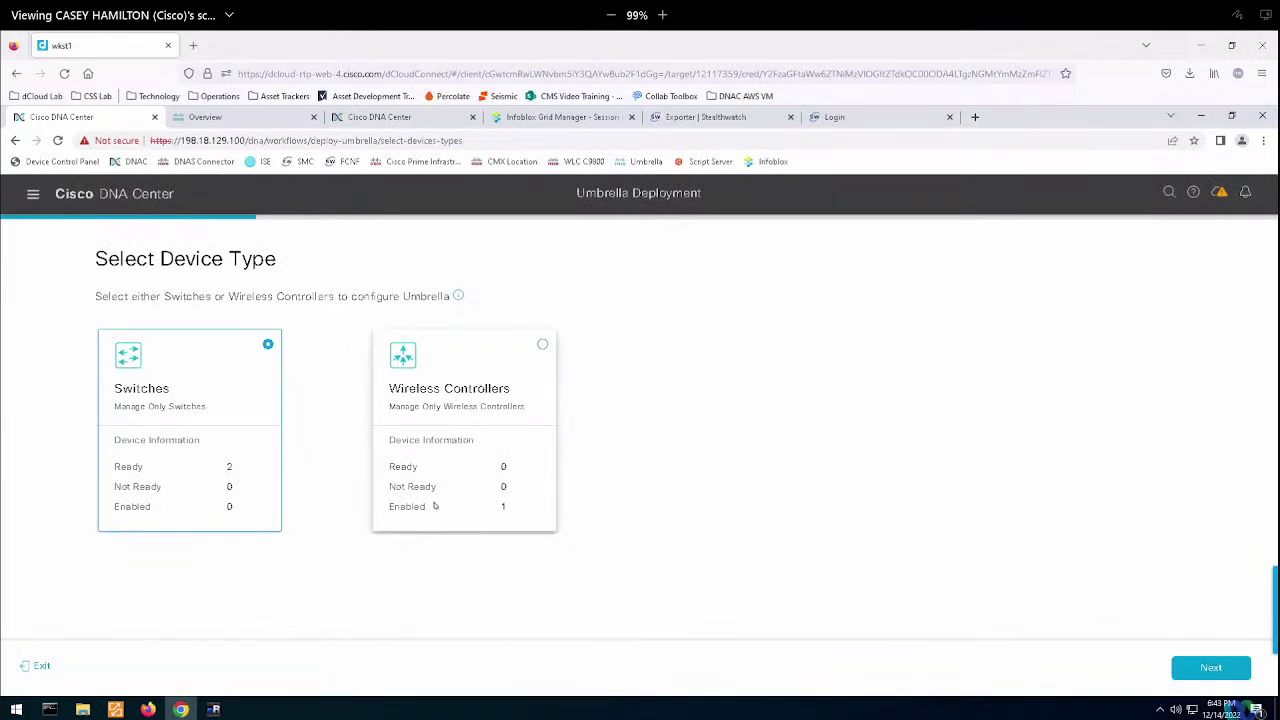
Disable Umbrella on the C9600 wireless controller and deploy the change now.
{"action": "left_click", "coordinate": [490, 384]}
{"action": "left_click", "coordinate": [1210, 667]}
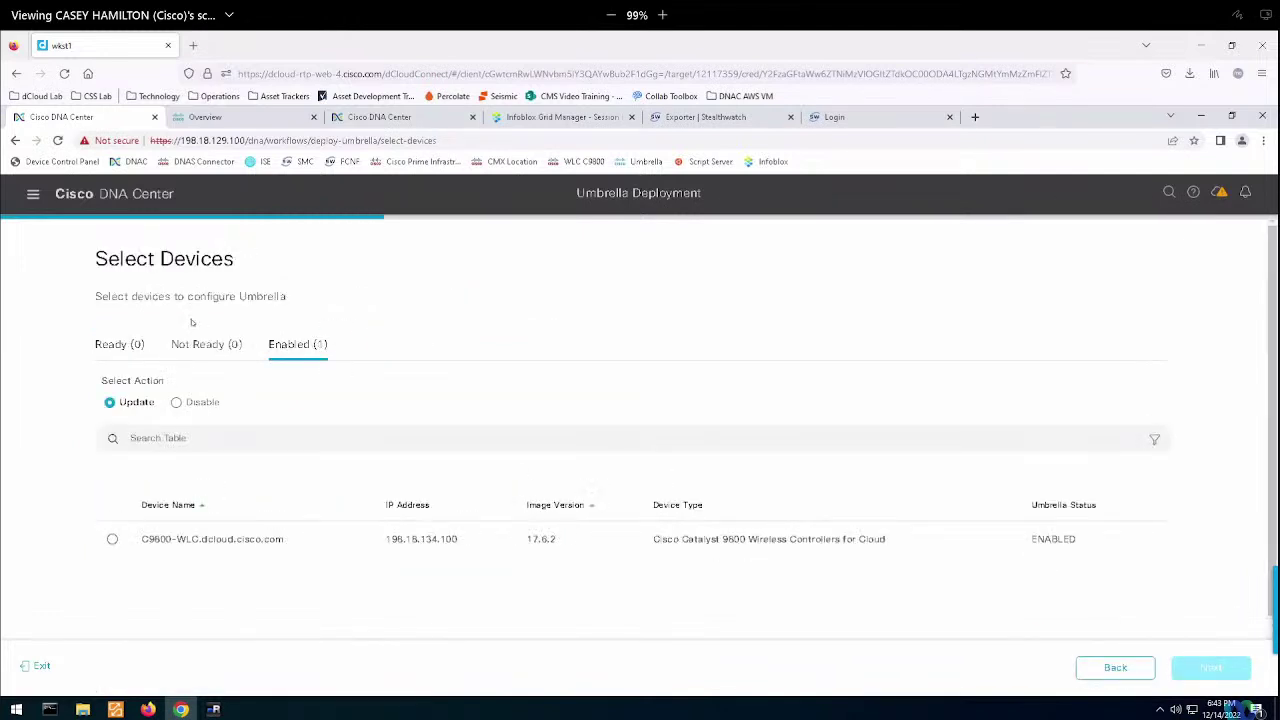
{"action": "left_click", "coordinate": [112, 539]}
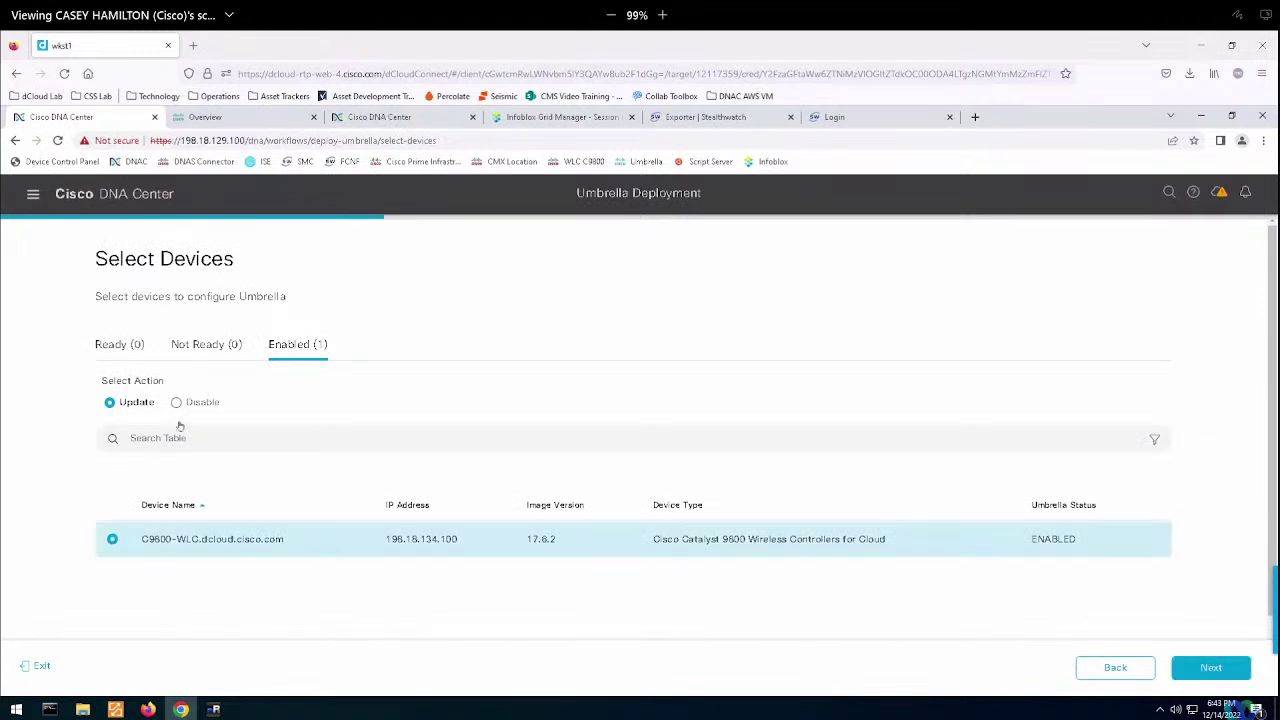
{"action": "left_click", "coordinate": [176, 402]}
{"action": "left_click", "coordinate": [1243, 677]}
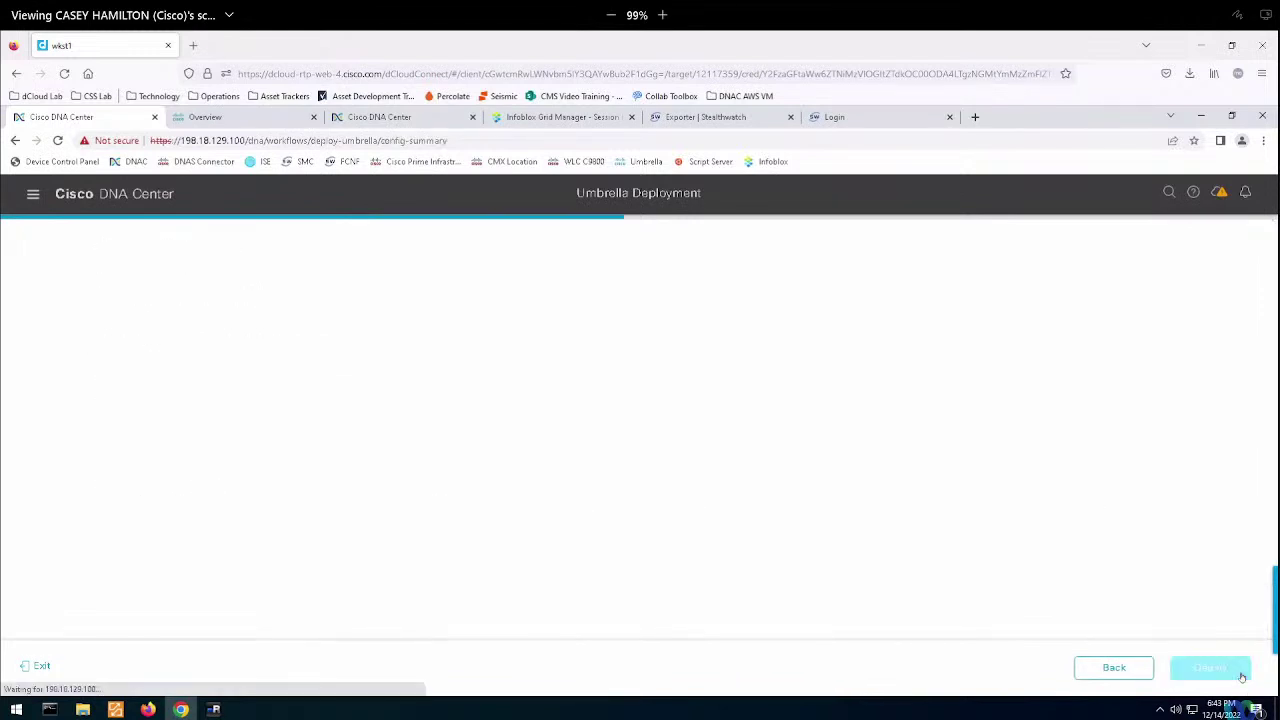
{"action": "left_click", "coordinate": [1240, 676]}
{"action": "left_click", "coordinate": [1166, 441]}
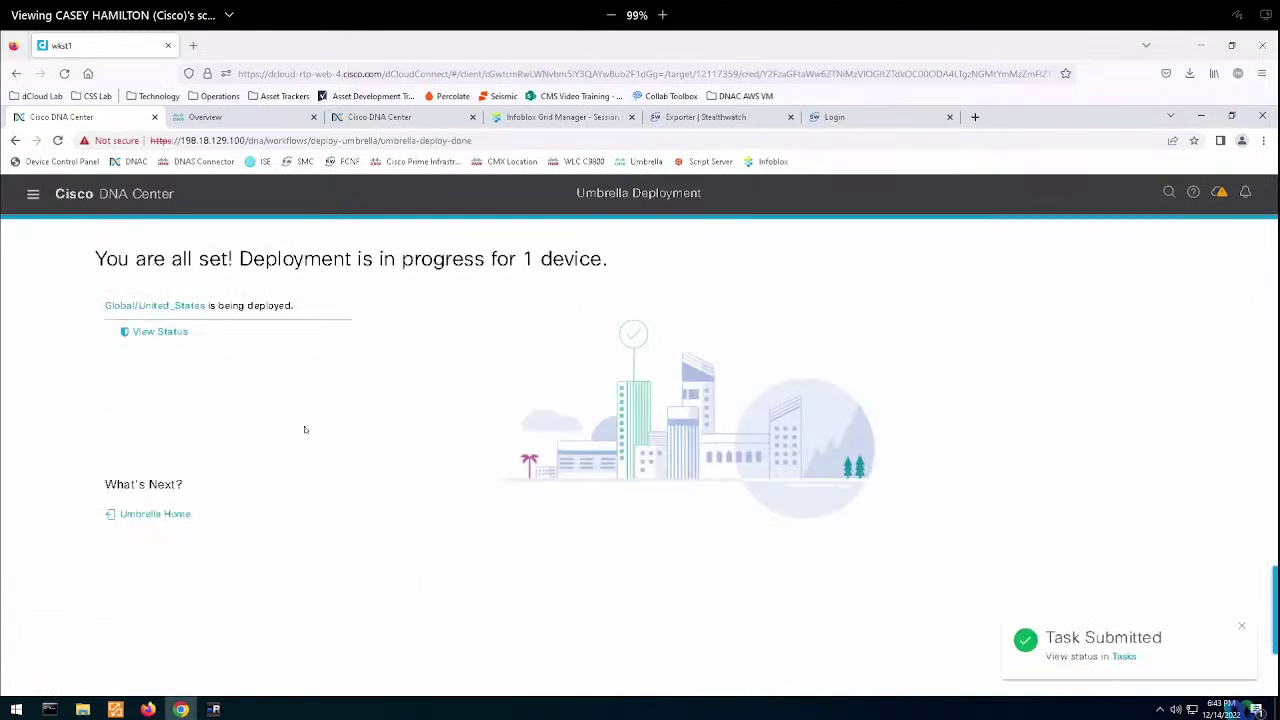
Check the deployment task status and reopen the Global site's Umbrella deployment.
{"action": "left_click", "coordinate": [150, 332]}
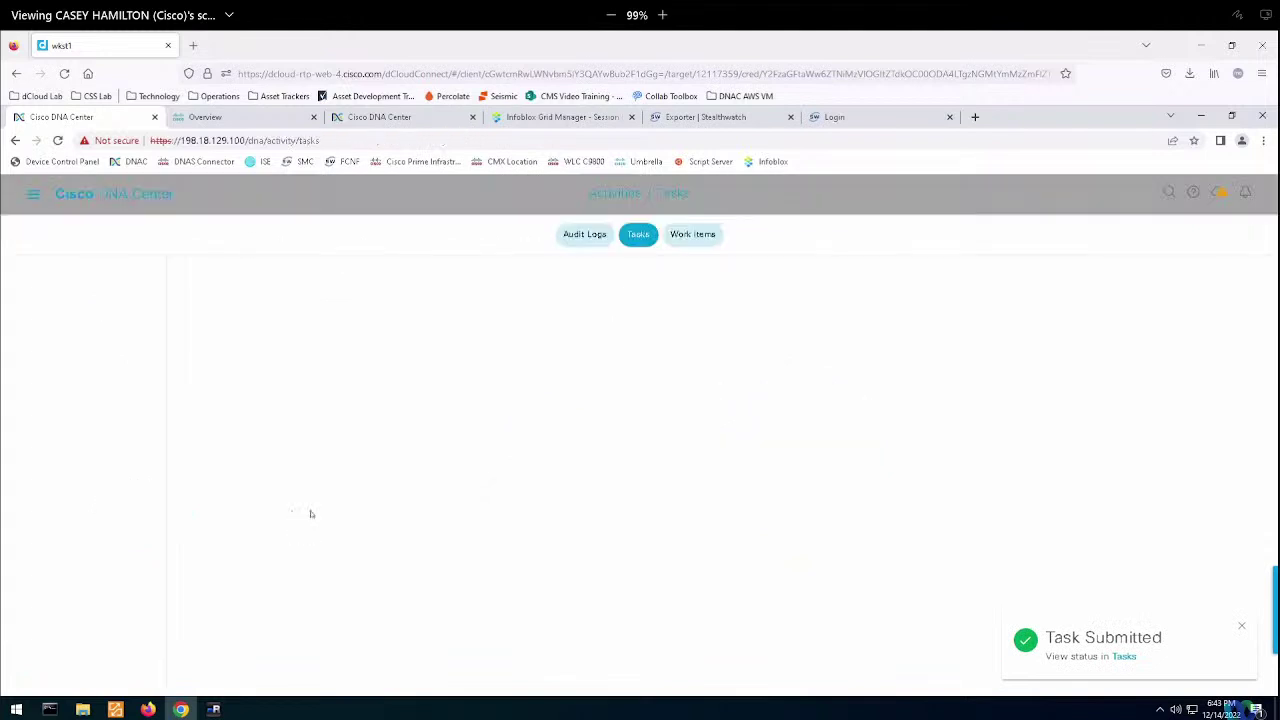
{"action": "left_click", "coordinate": [33, 194]}
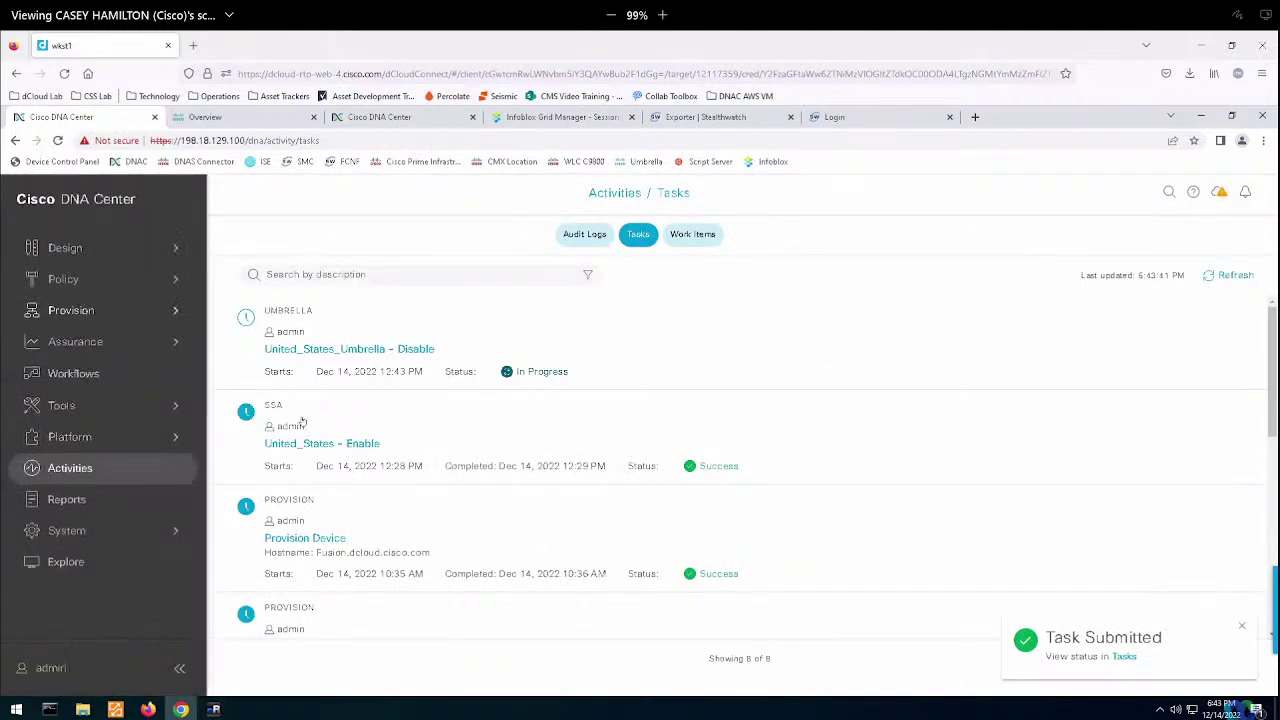
{"action": "mouse_move", "coordinate": [72, 313]}
{"action": "scroll", "coordinate": [320, 550], "scroll_direction": "down", "scroll_amount": 2}
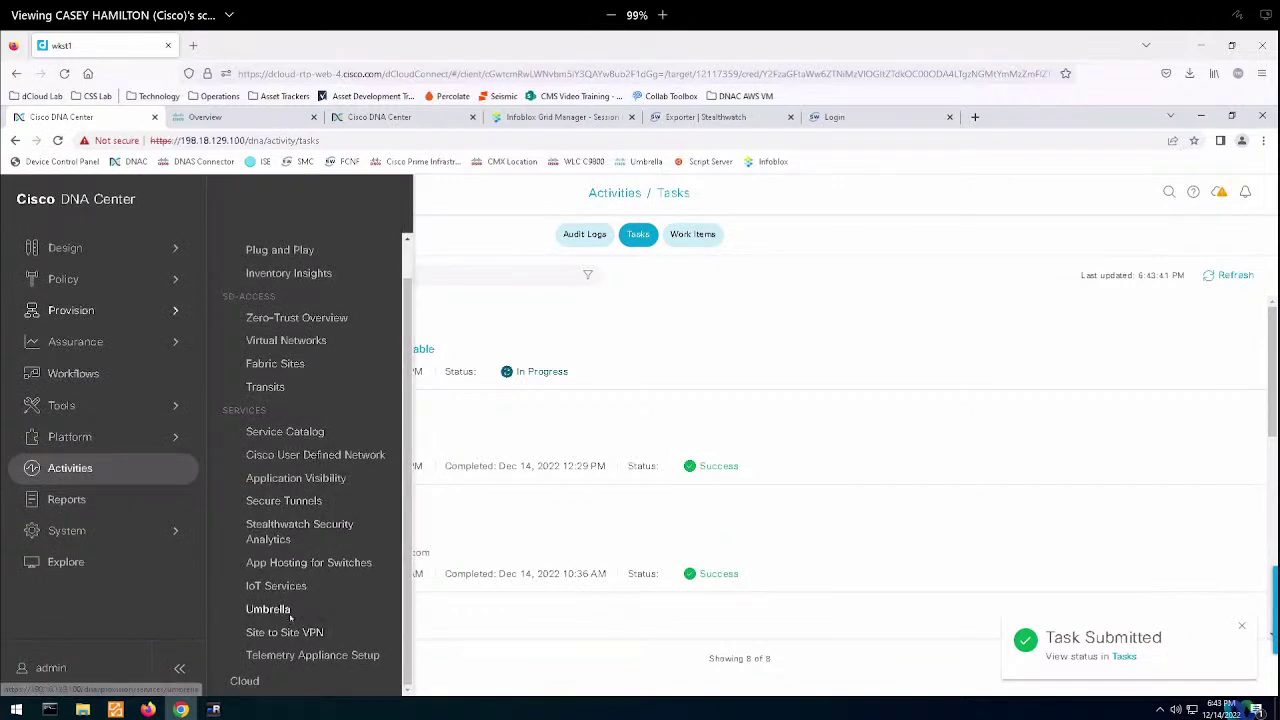
{"action": "left_click", "coordinate": [288, 613]}
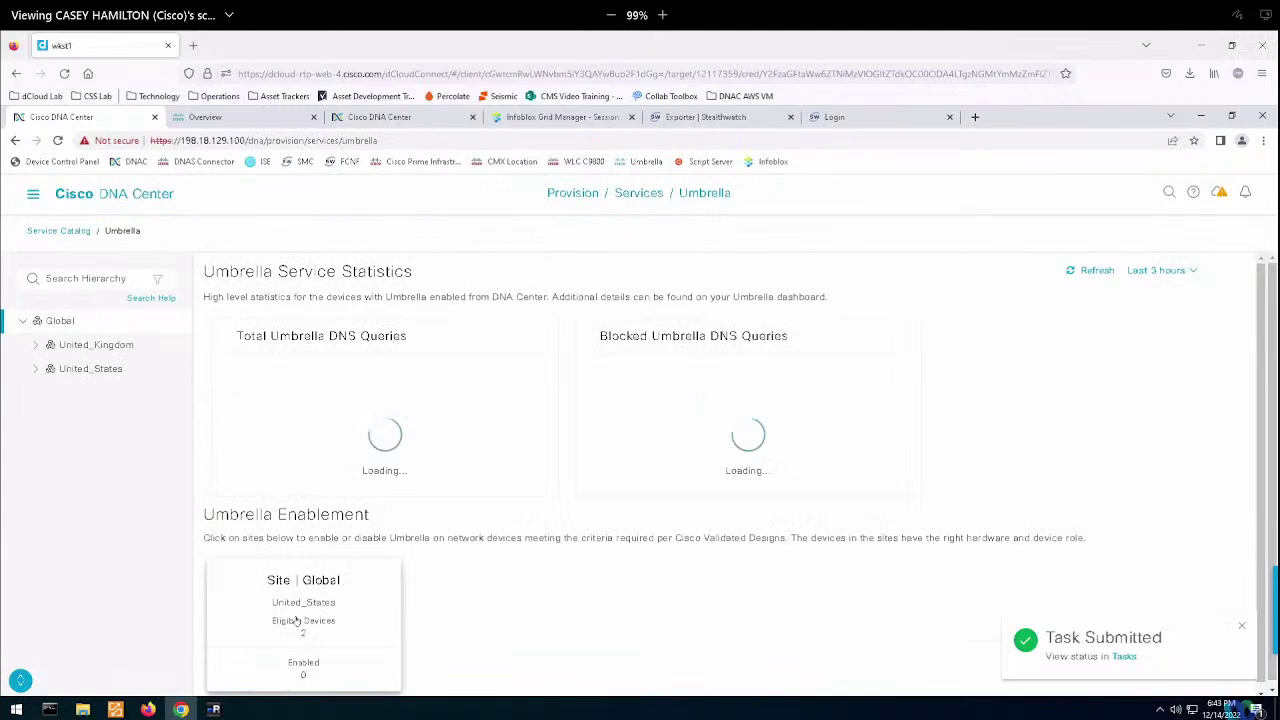
{"action": "left_click", "coordinate": [340, 637]}
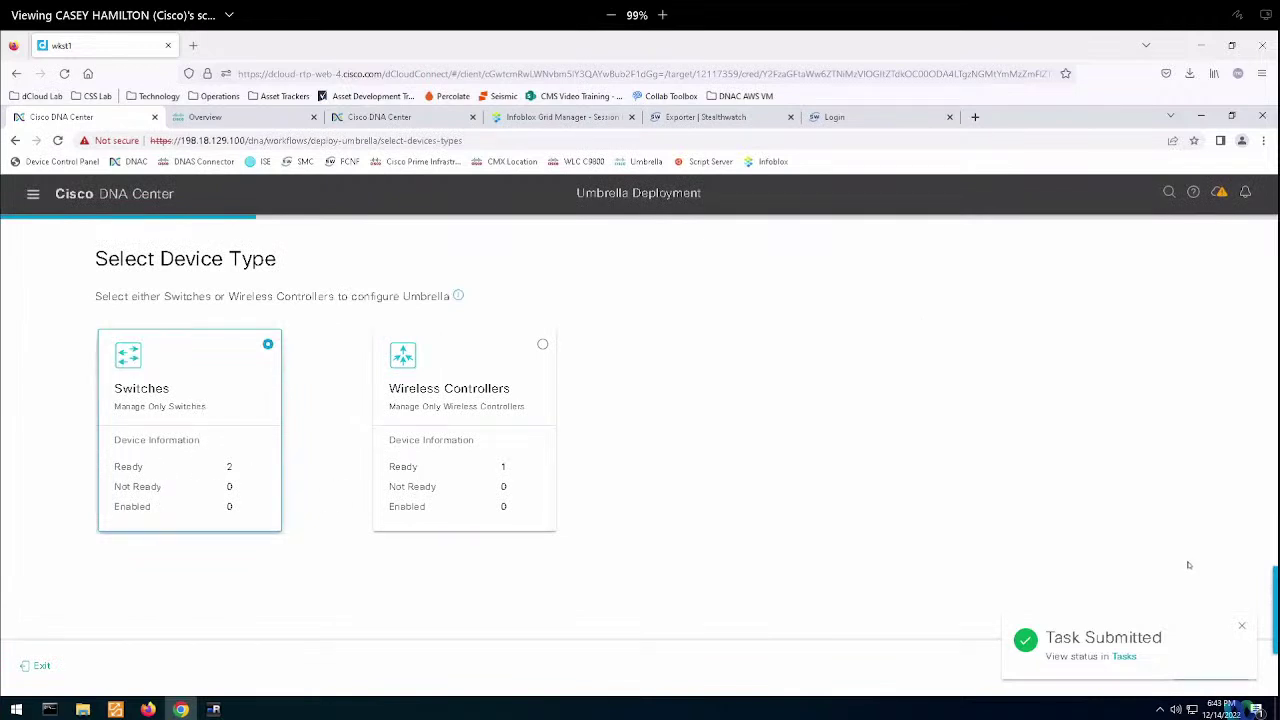
Select the Fusion and SharedServices switches and proceed to wired interface configuration.
{"action": "left_click", "coordinate": [1242, 627]}
{"action": "left_click", "coordinate": [1240, 669]}
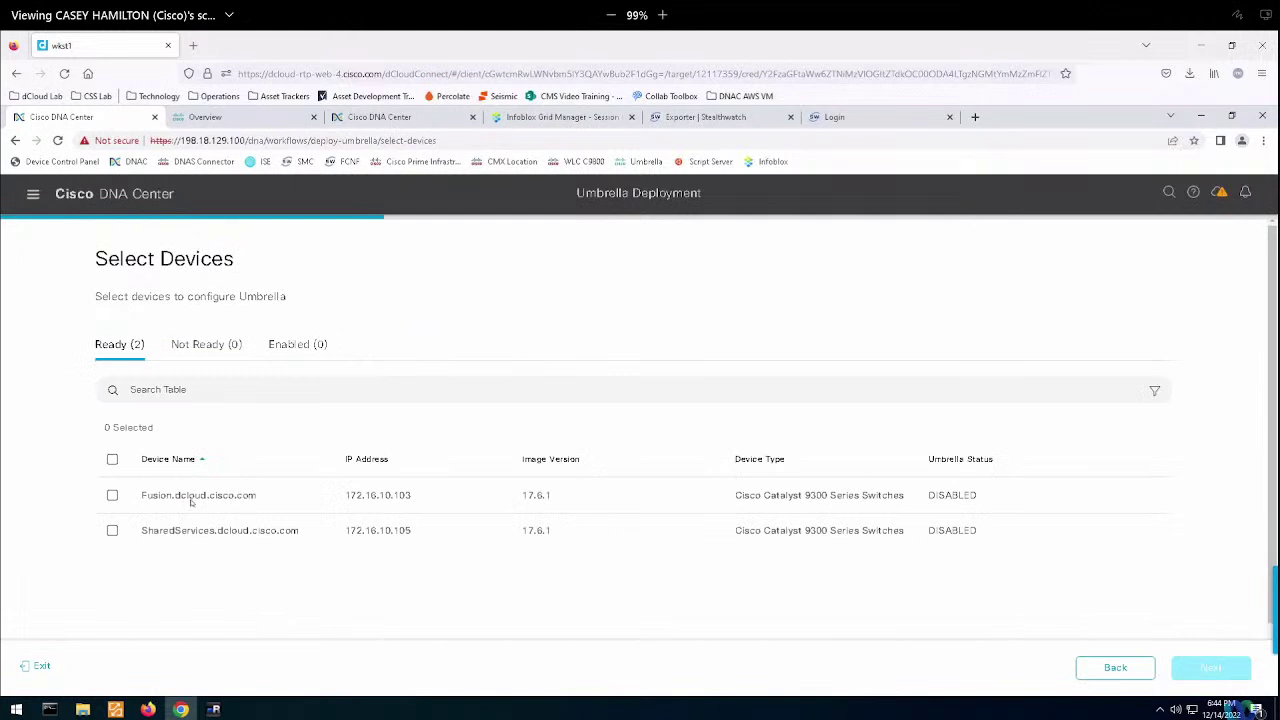
{"action": "left_click", "coordinate": [112, 495]}
{"action": "left_click", "coordinate": [113, 531]}
{"action": "left_click", "coordinate": [1240, 673]}
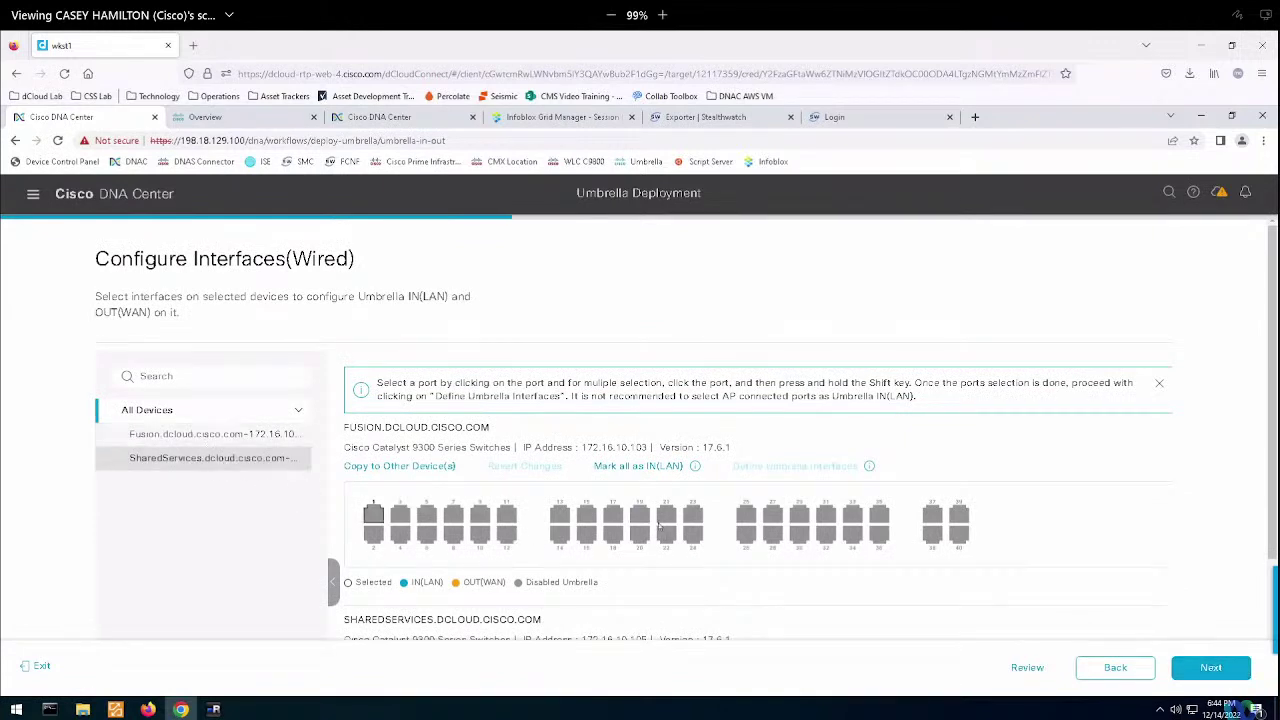
{"action": "scroll", "coordinate": [227, 461], "scroll_direction": "down", "scroll_amount": 1}
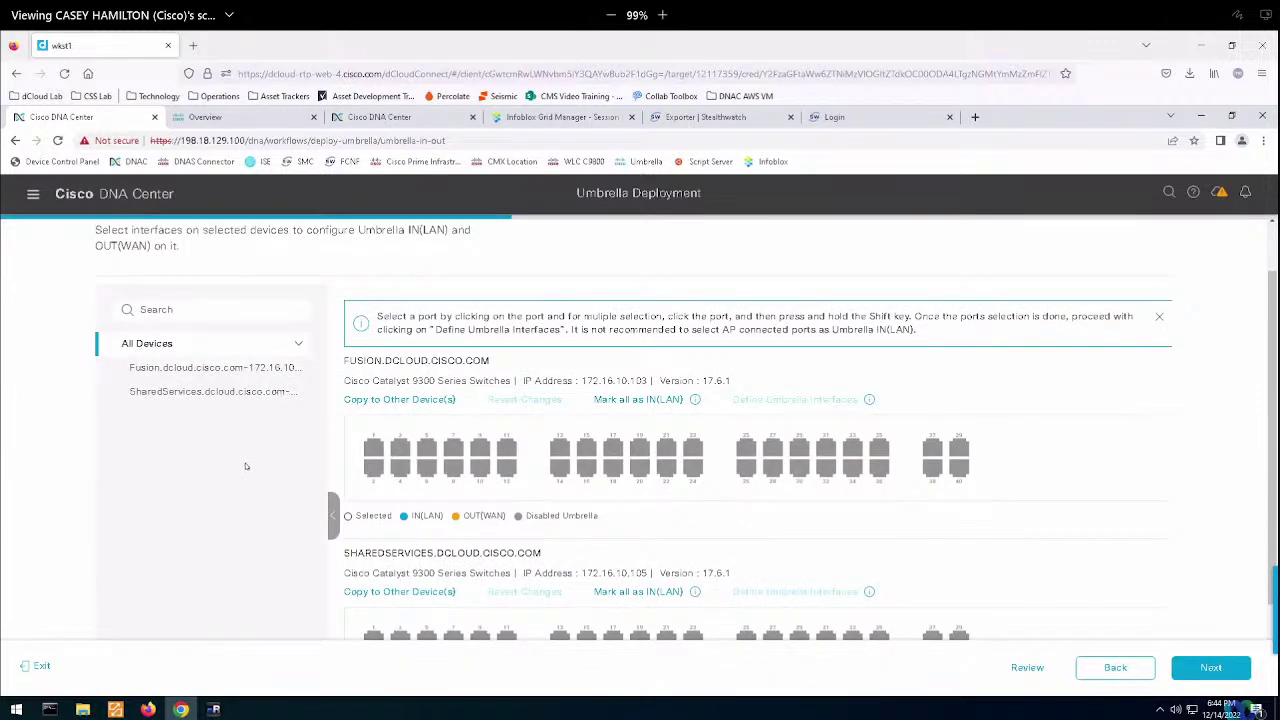
{"action": "scroll", "coordinate": [269, 474], "scroll_direction": "up", "scroll_amount": 1}
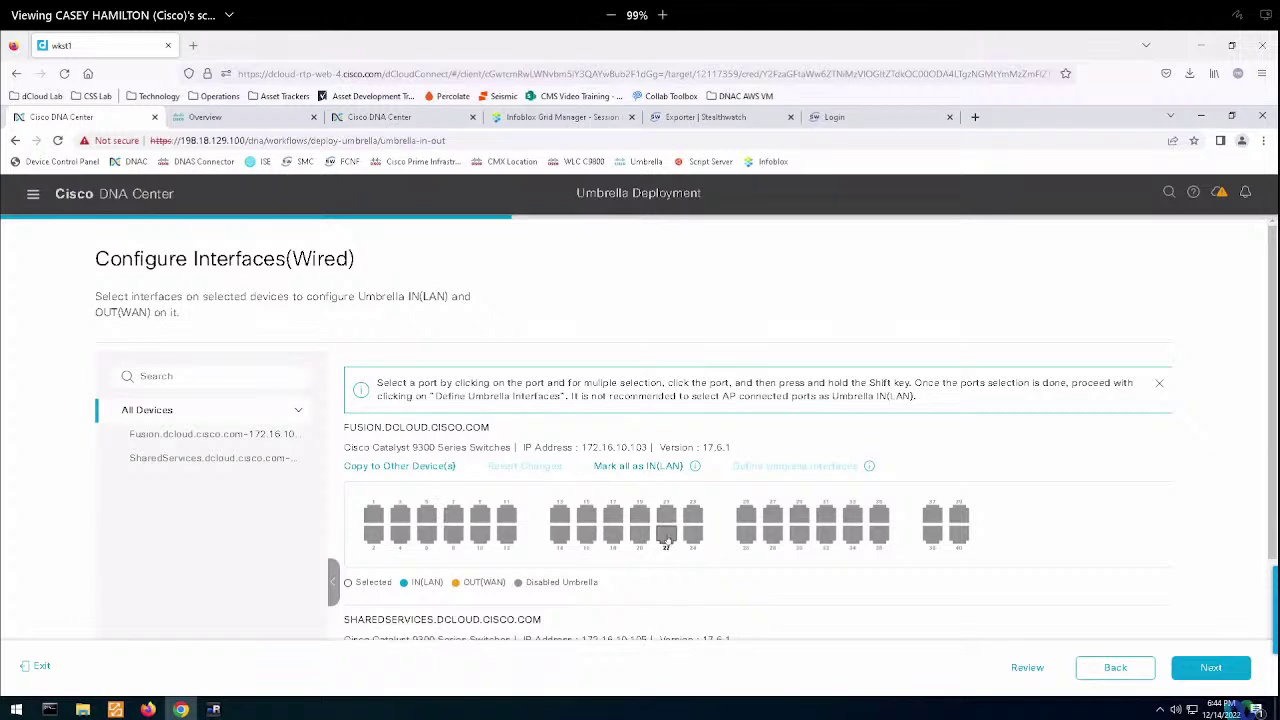
Mark all Fusion switch ports as IN(LAN), then set Fusion port 19 to OUT(WAN).
{"action": "left_click", "coordinate": [630, 467]}
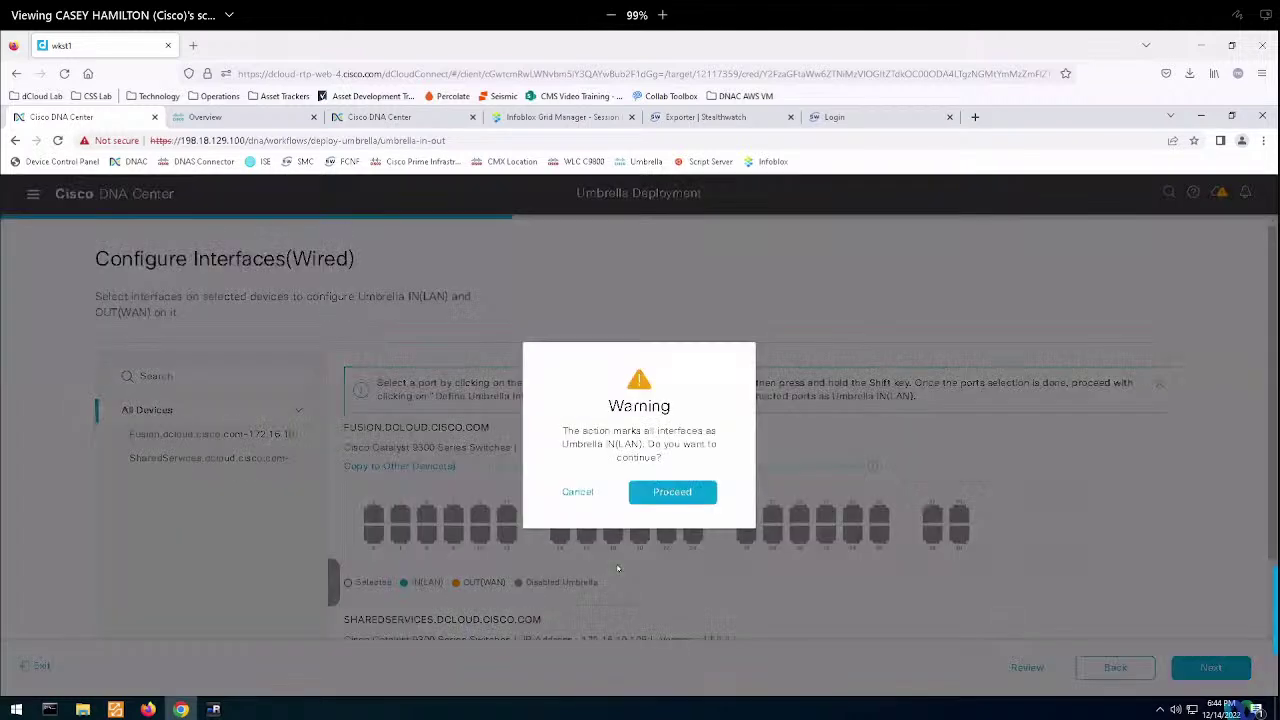
{"action": "left_click", "coordinate": [677, 495]}
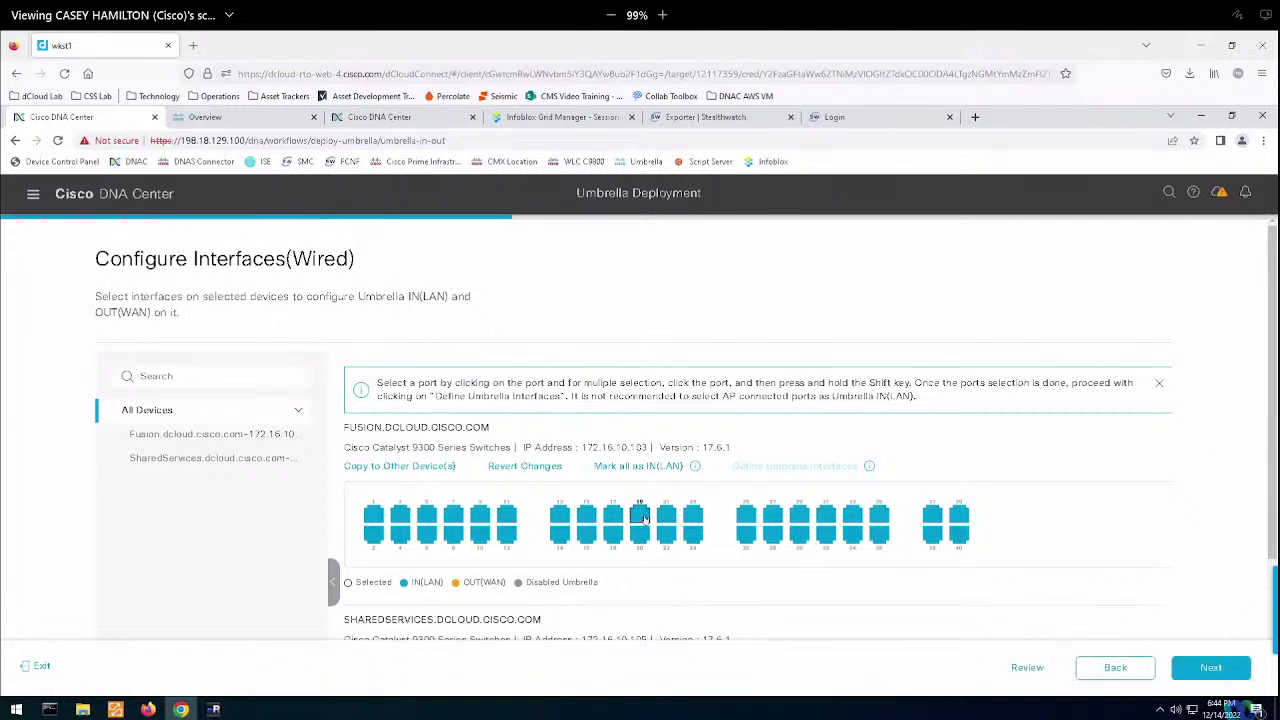
{"action": "left_click", "coordinate": [641, 515]}
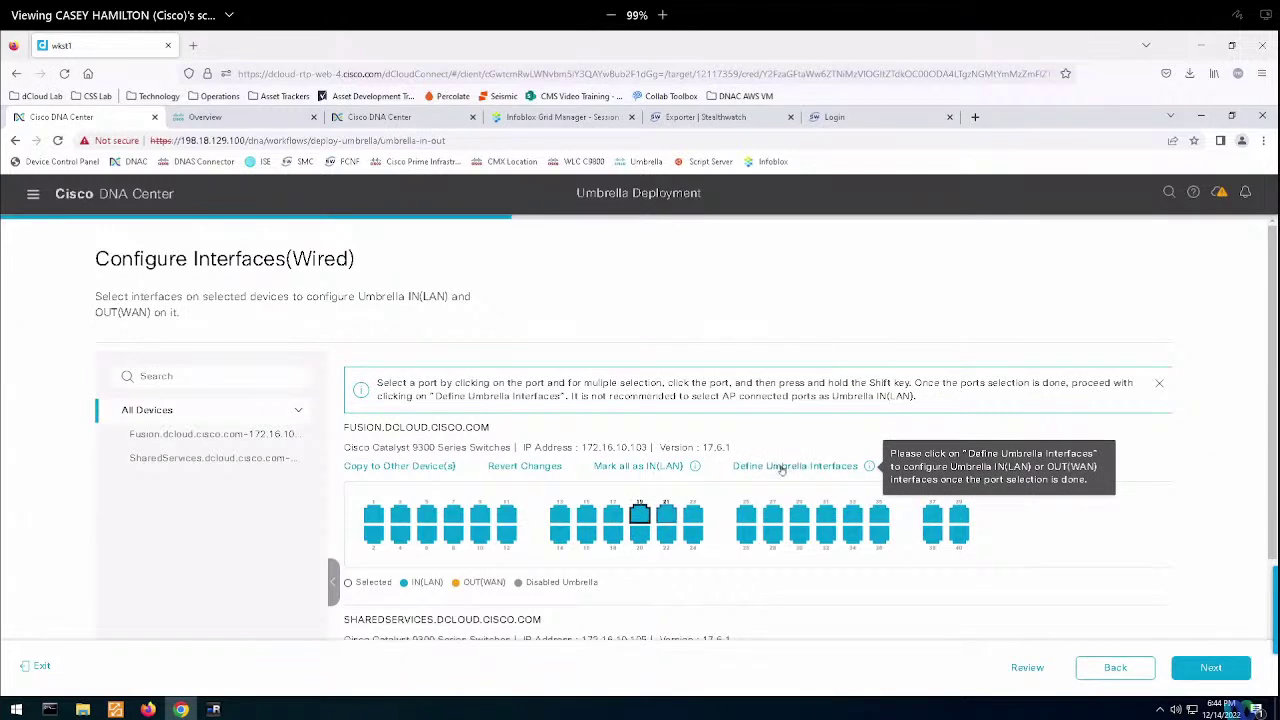
{"action": "left_click", "coordinate": [783, 470]}
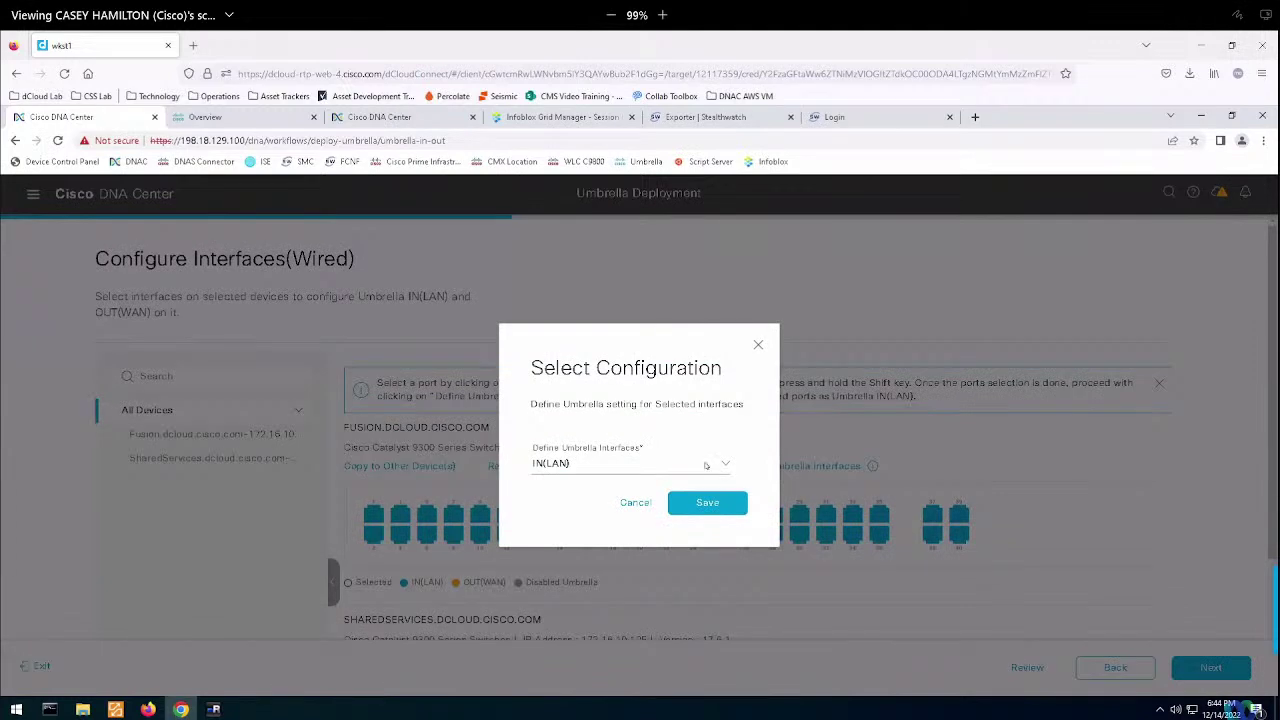
{"action": "left_click", "coordinate": [706, 465]}
{"action": "left_click", "coordinate": [602, 527]}
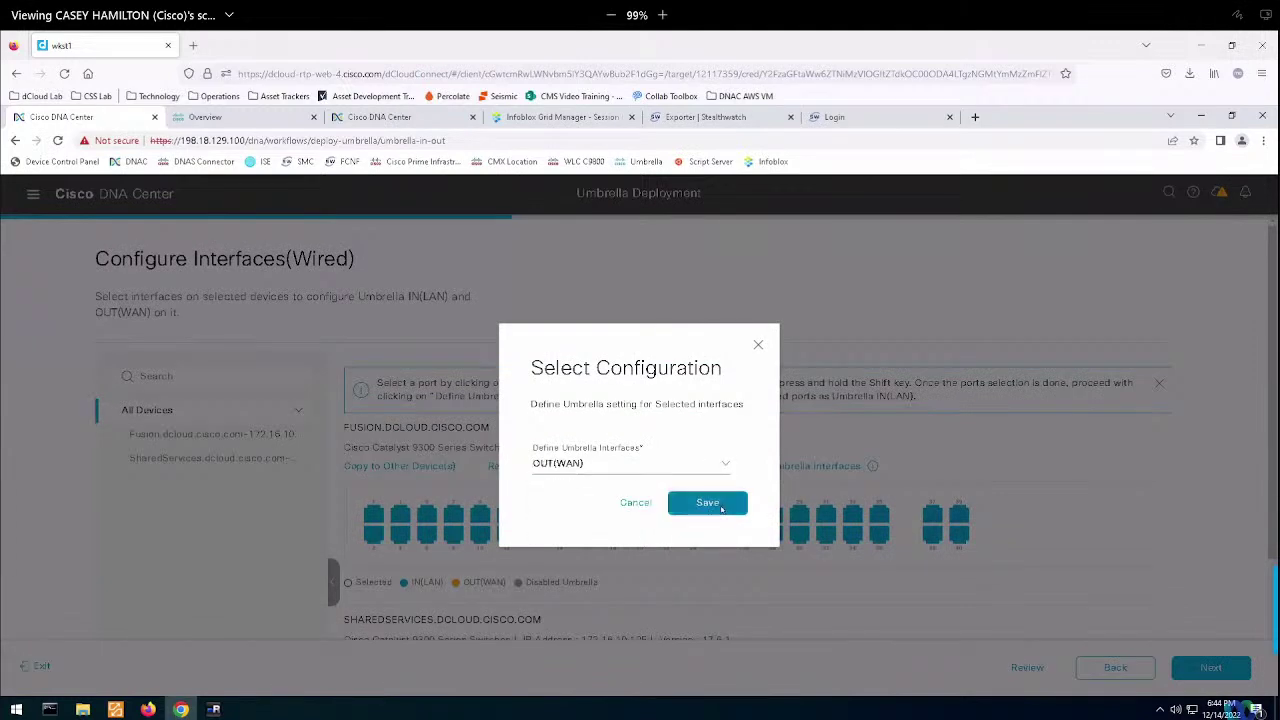
{"action": "left_click", "coordinate": [708, 503]}
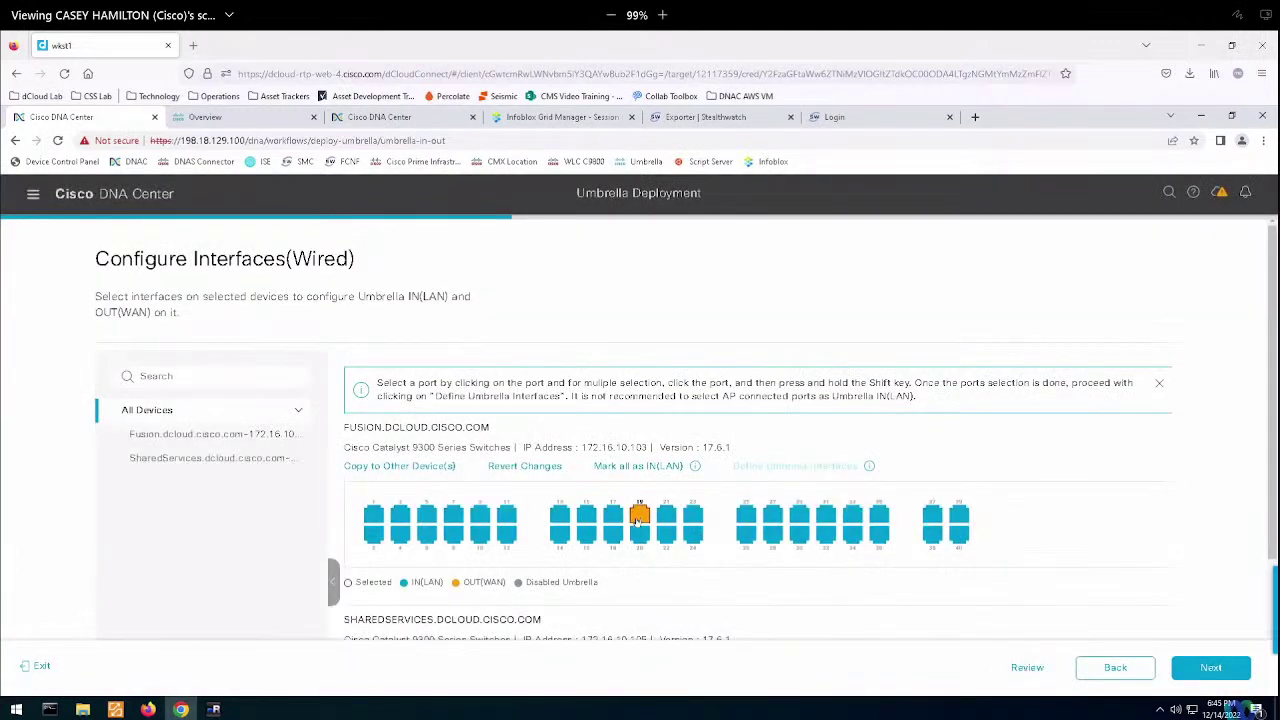
Set Fusion switch port 21 as an Umbrella OUT(WAN) interface.
{"action": "left_click", "coordinate": [666, 516]}
{"action": "left_click", "coordinate": [676, 514]}
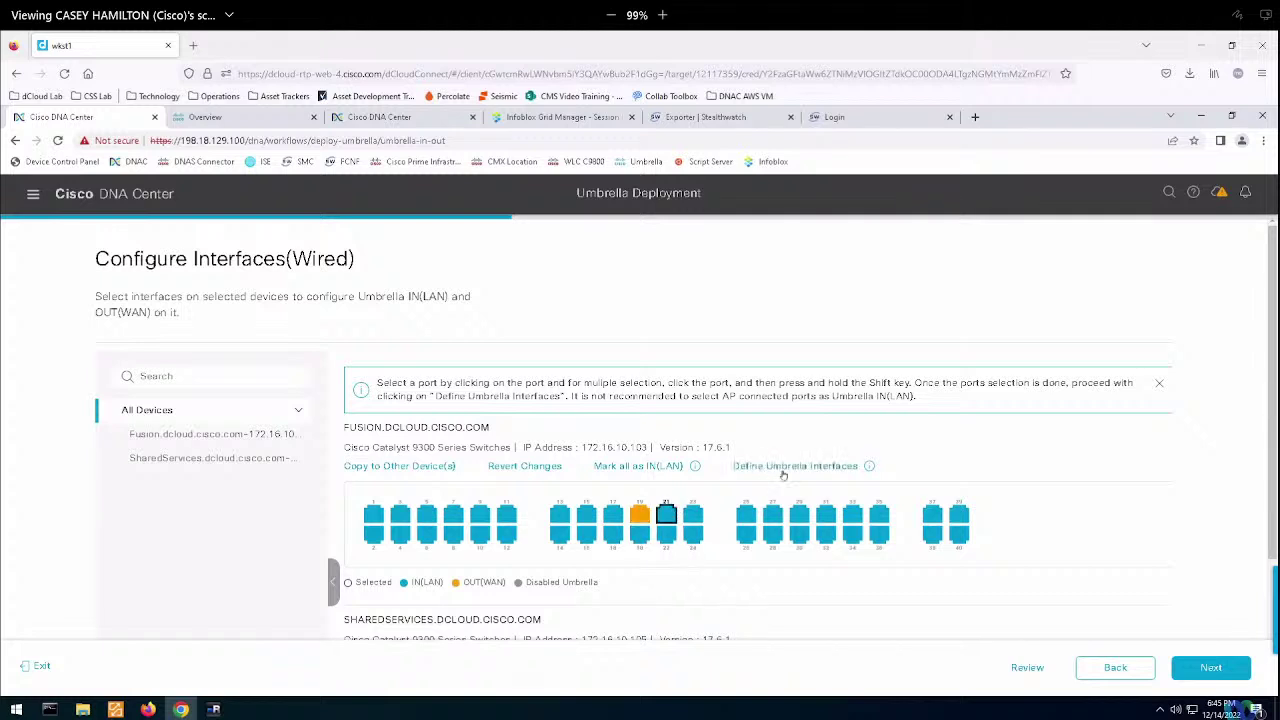
{"action": "left_click", "coordinate": [784, 468]}
{"action": "left_click", "coordinate": [676, 465]}
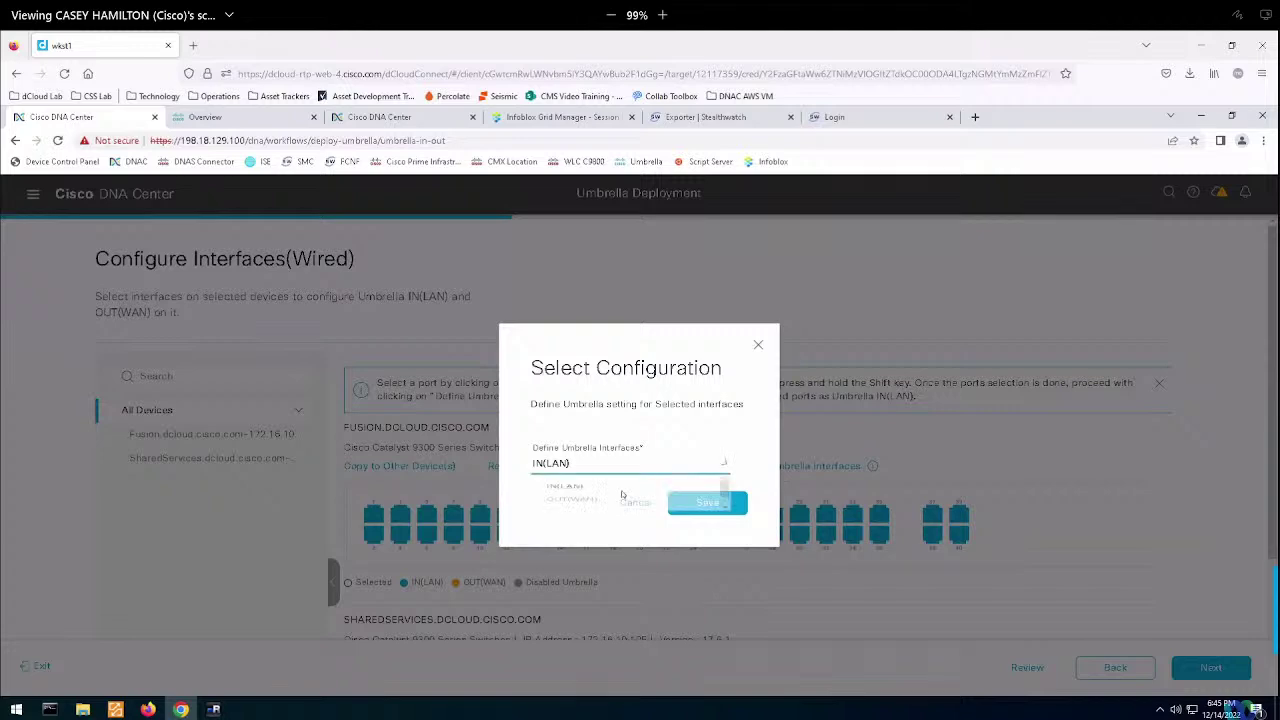
{"action": "left_click", "coordinate": [694, 518]}
{"action": "left_click", "coordinate": [708, 503]}
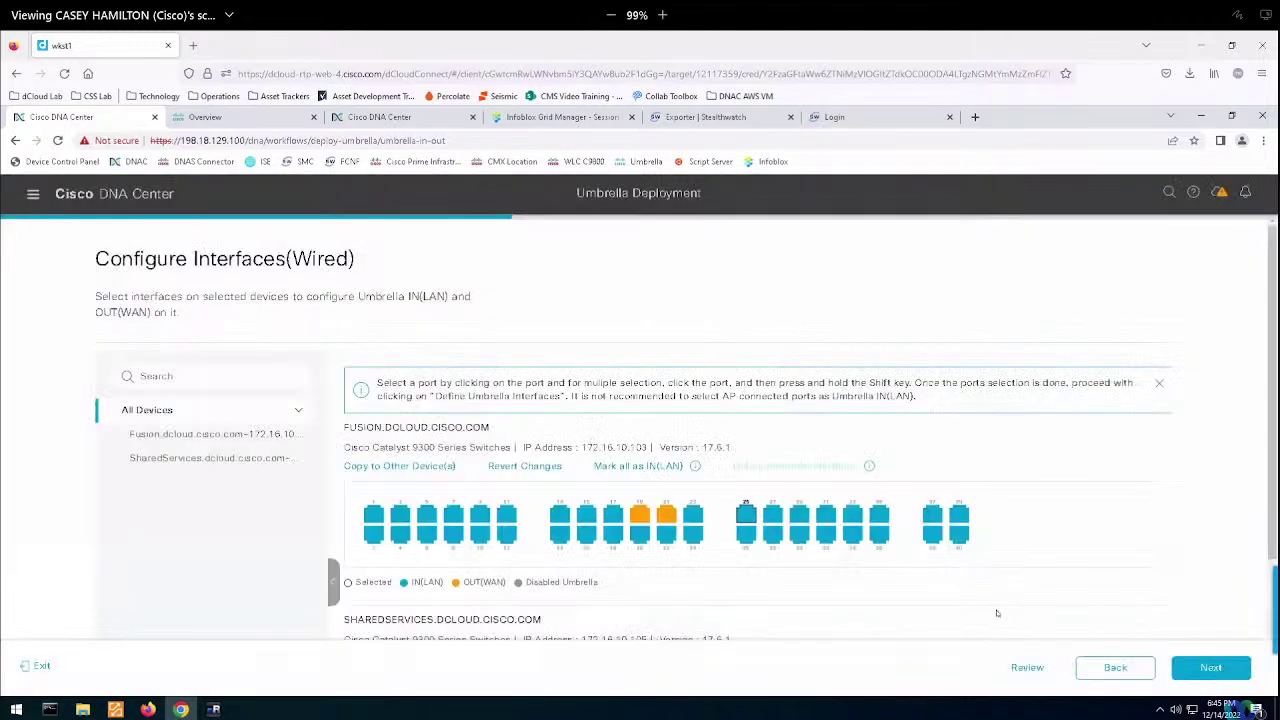
Mark all SharedServices switch ports IN(LAN), then set SharedServices port 21 to OUT(WAN).
{"action": "scroll", "coordinate": [996, 611], "scroll_direction": "down", "scroll_amount": 3}
{"action": "left_click", "coordinate": [559, 523]}
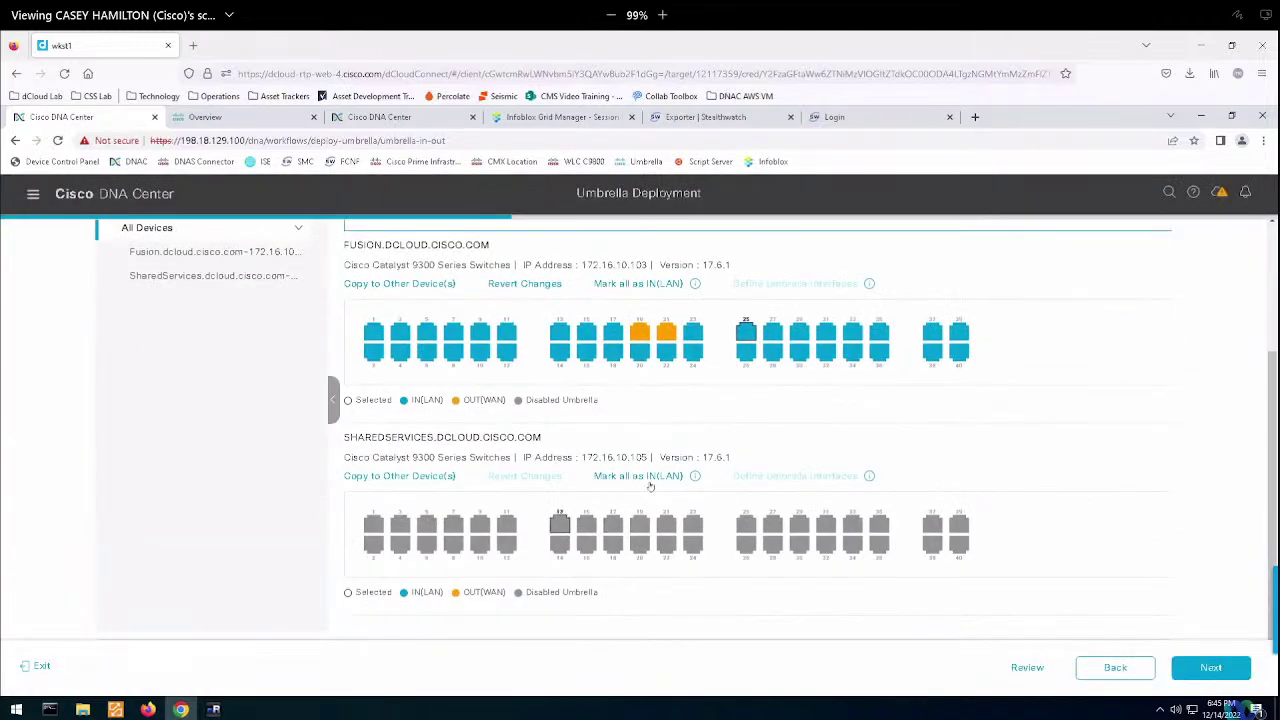
{"action": "left_click", "coordinate": [638, 476]}
{"action": "left_click", "coordinate": [680, 496]}
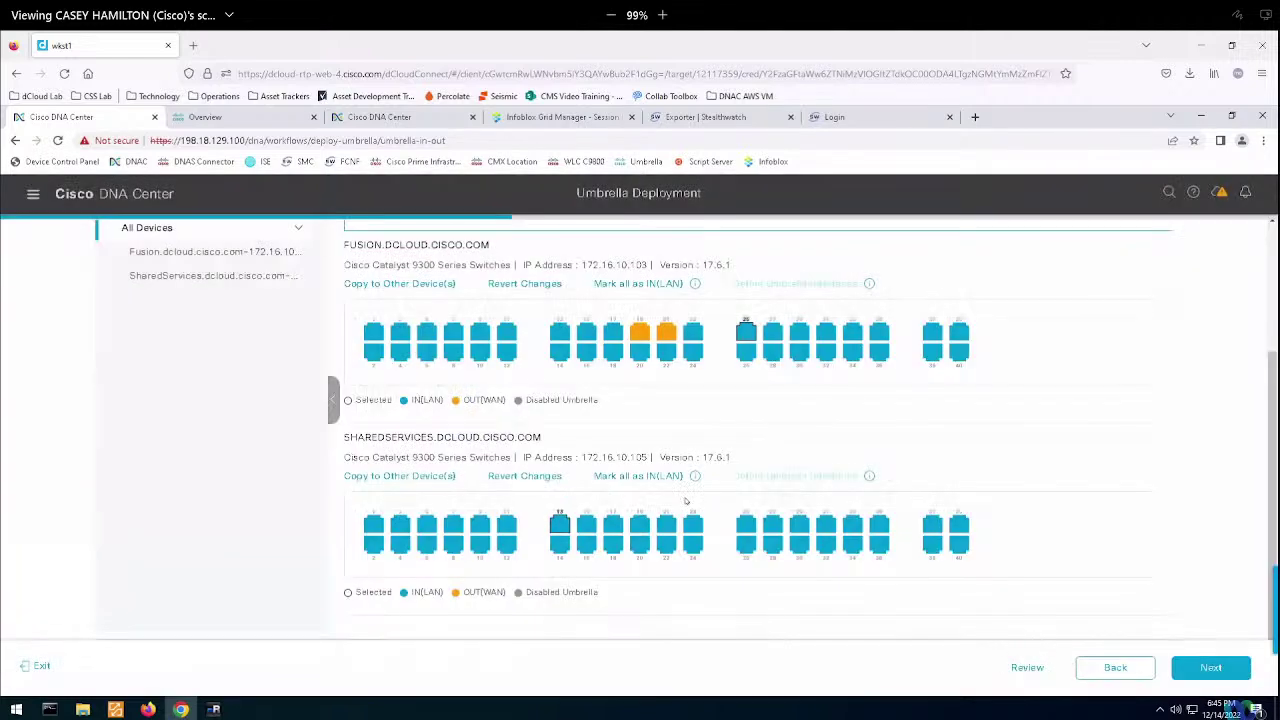
{"action": "left_click", "coordinate": [669, 529]}
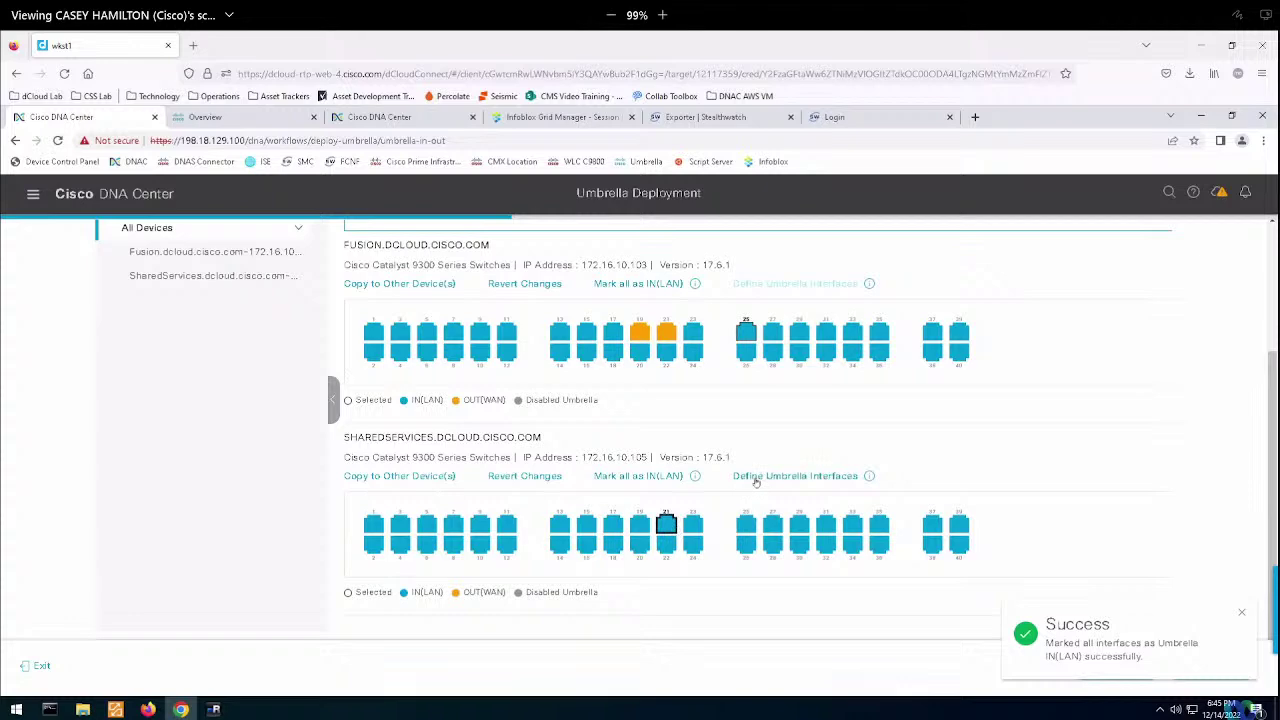
{"action": "left_click", "coordinate": [775, 477]}
{"action": "left_click", "coordinate": [645, 458]}
{"action": "left_click", "coordinate": [585, 521]}
{"action": "left_click", "coordinate": [707, 503]}
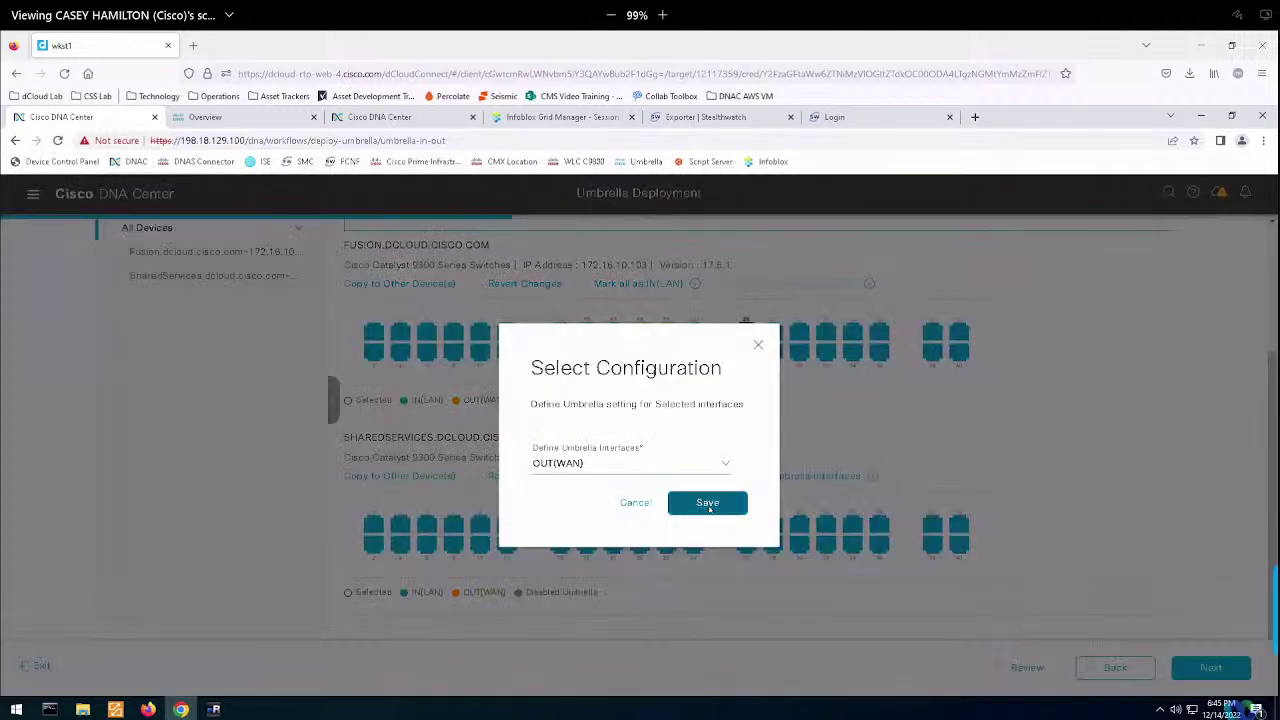
Set a second SharedServices port to OUT(WAN) and proceed to wired policy mapping.
{"action": "left_click", "coordinate": [693, 524]}
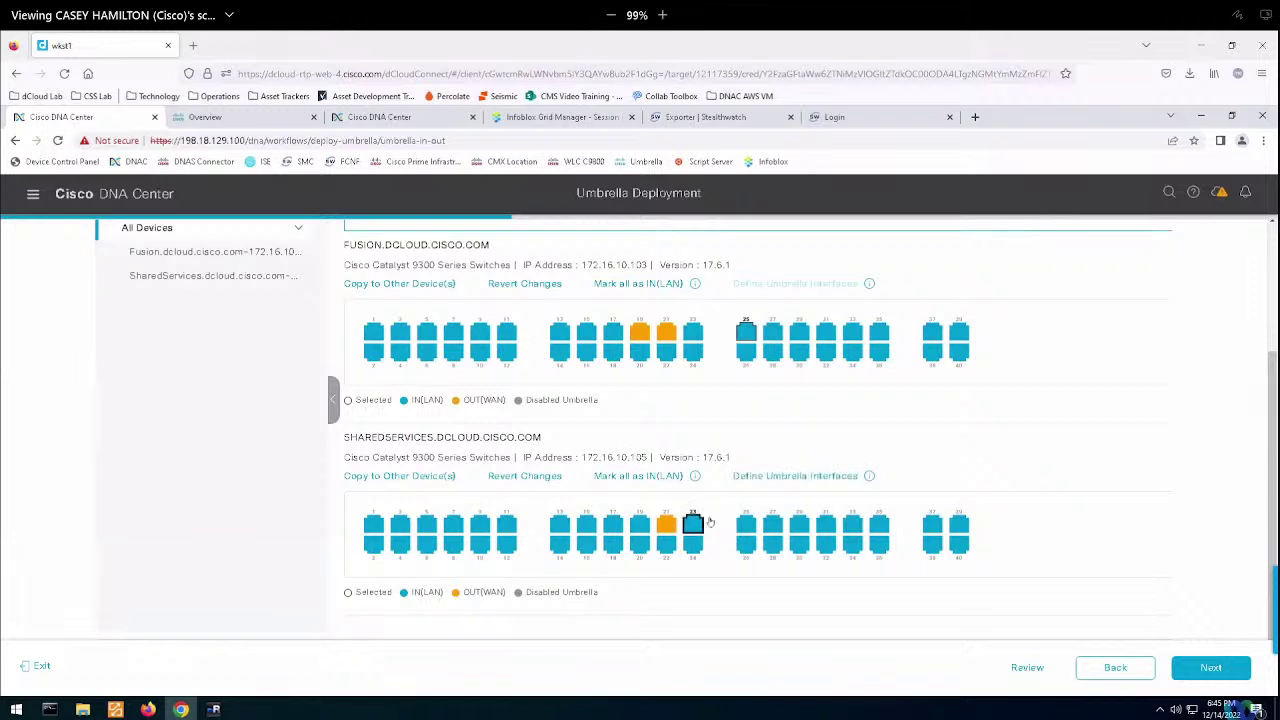
{"action": "left_click", "coordinate": [779, 477]}
{"action": "left_click", "coordinate": [658, 474]}
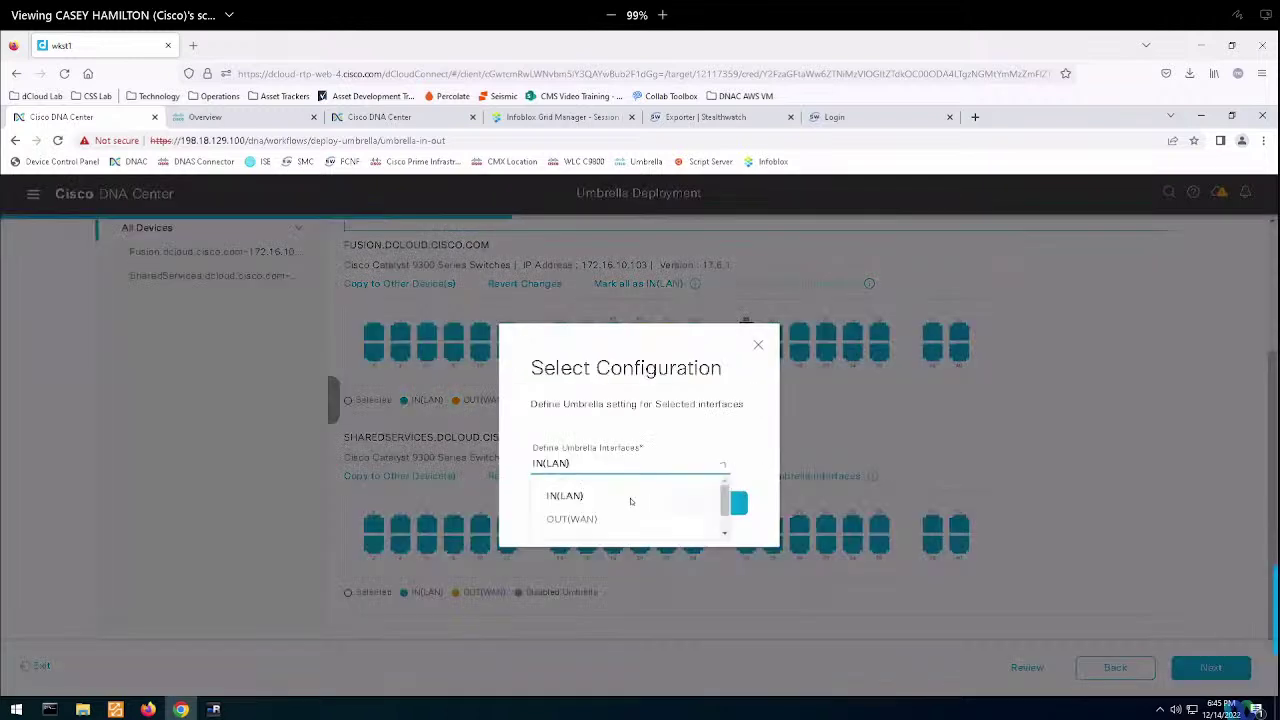
{"action": "left_click", "coordinate": [623, 522]}
{"action": "left_click", "coordinate": [707, 503]}
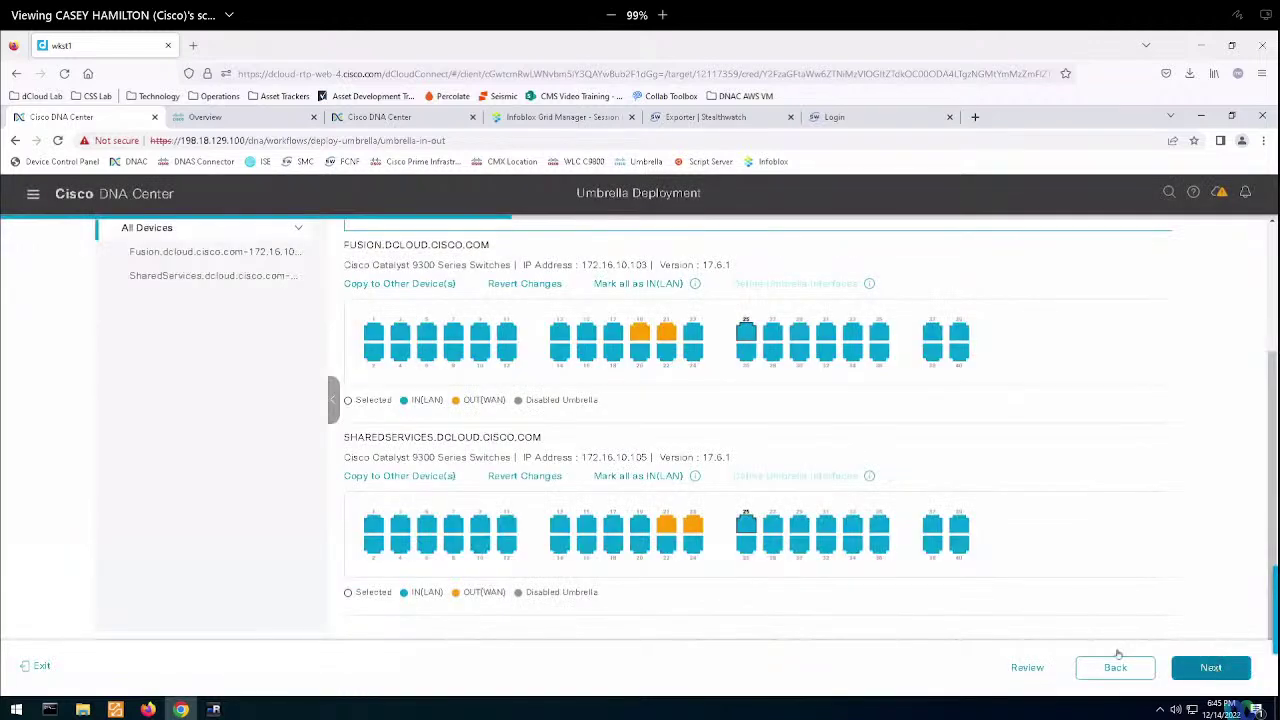
{"action": "left_click", "coordinate": [796, 541]}
{"action": "left_click", "coordinate": [1220, 676]}
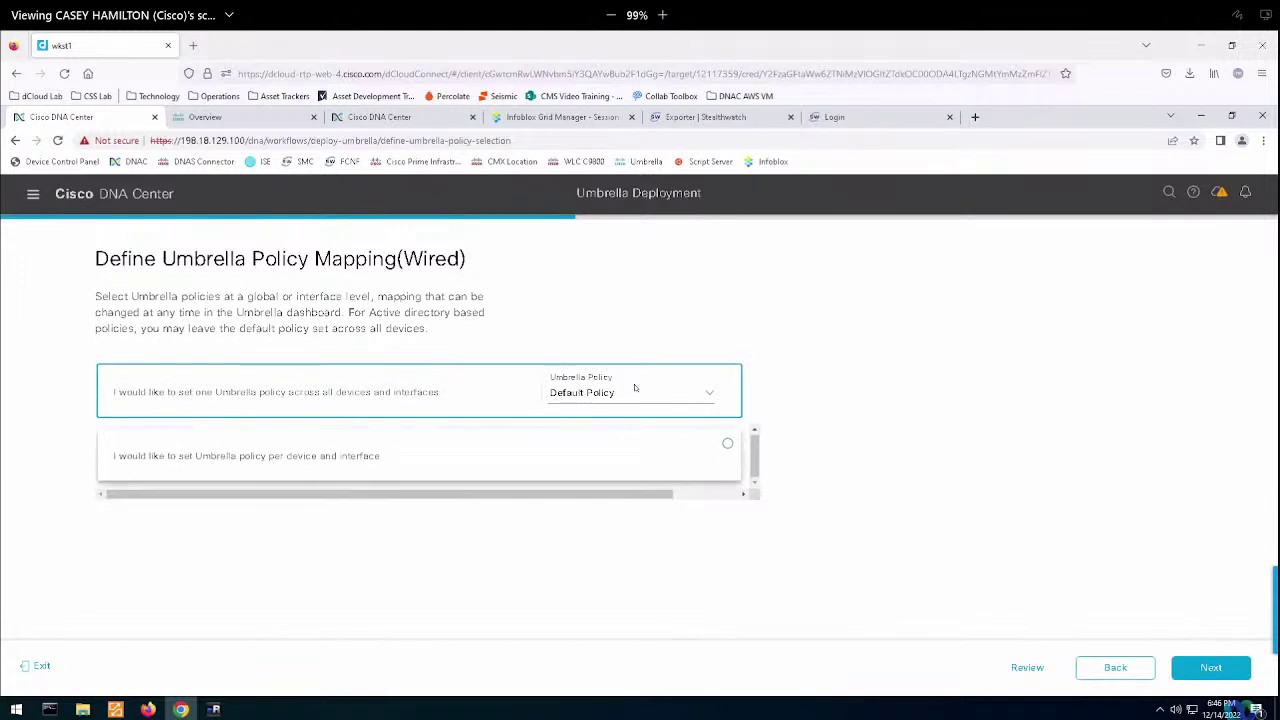
Keep Default Policy for all wired devices and review internal domains down to dcloud.cisco.com.
{"action": "left_click", "coordinate": [1206, 667]}
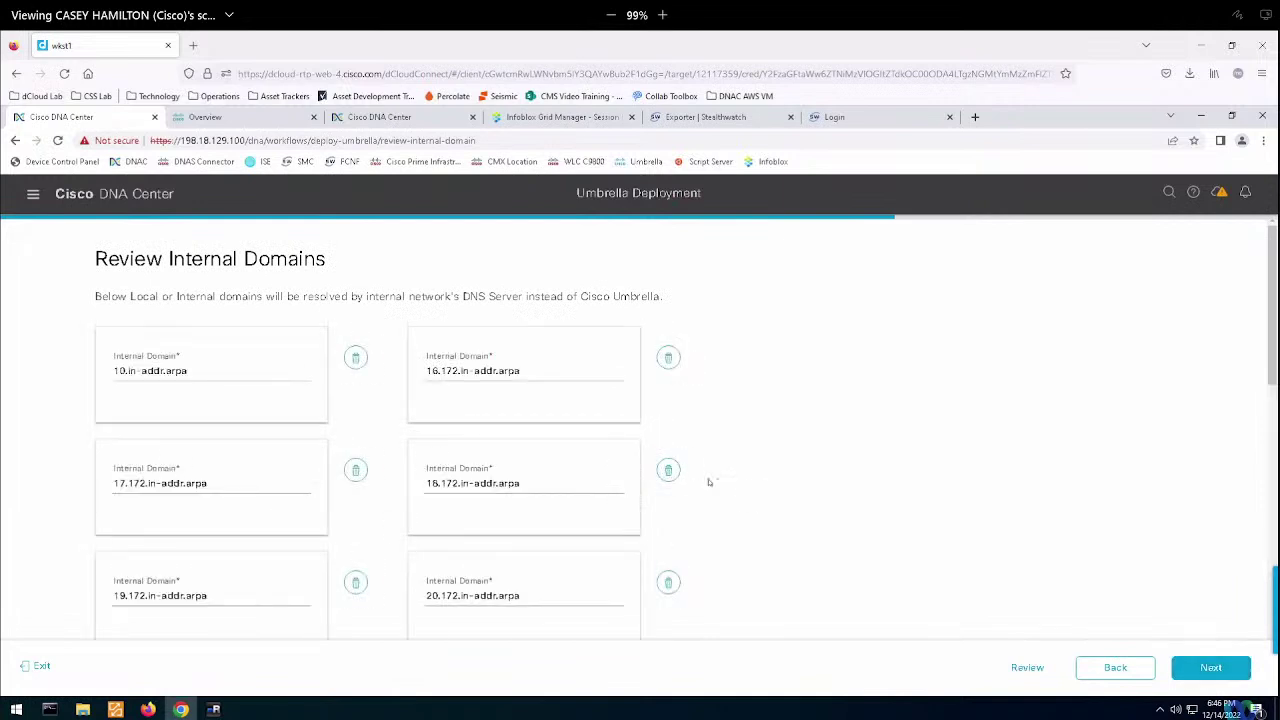
{"action": "scroll", "coordinate": [755, 500], "scroll_direction": "down", "scroll_amount": 5}
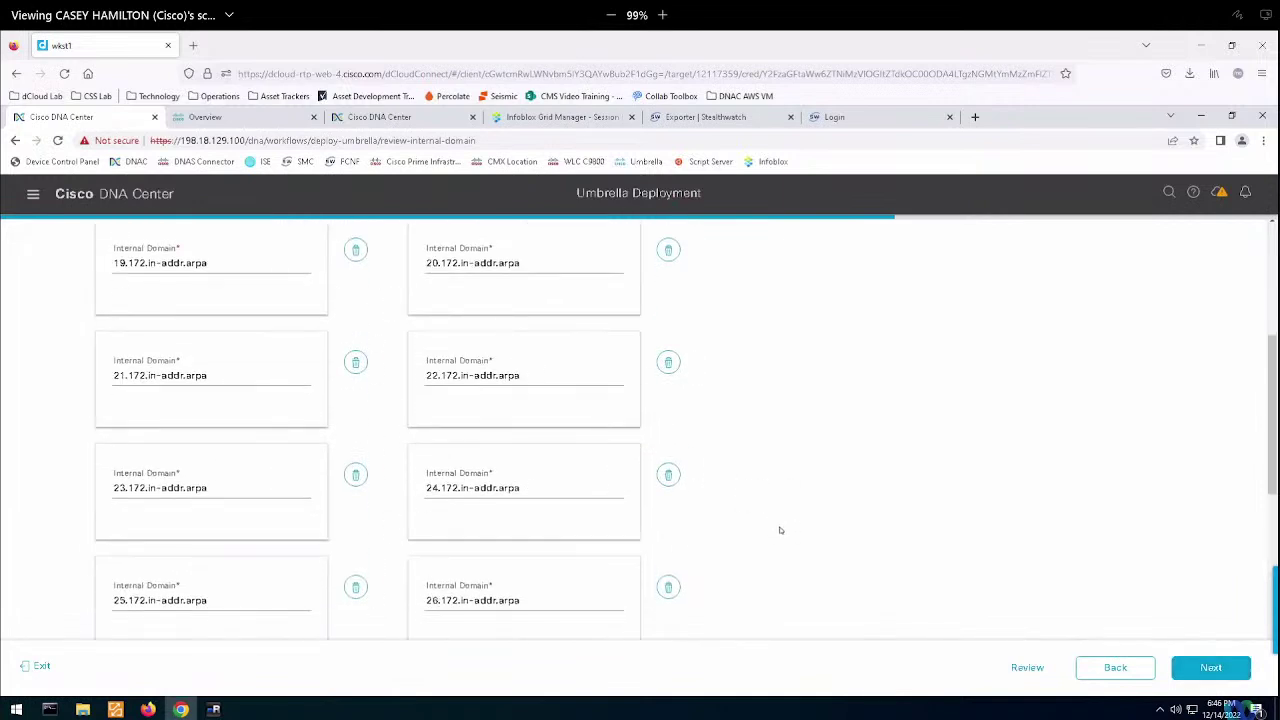
{"action": "scroll", "coordinate": [780, 530], "scroll_direction": "down", "scroll_amount": 5}
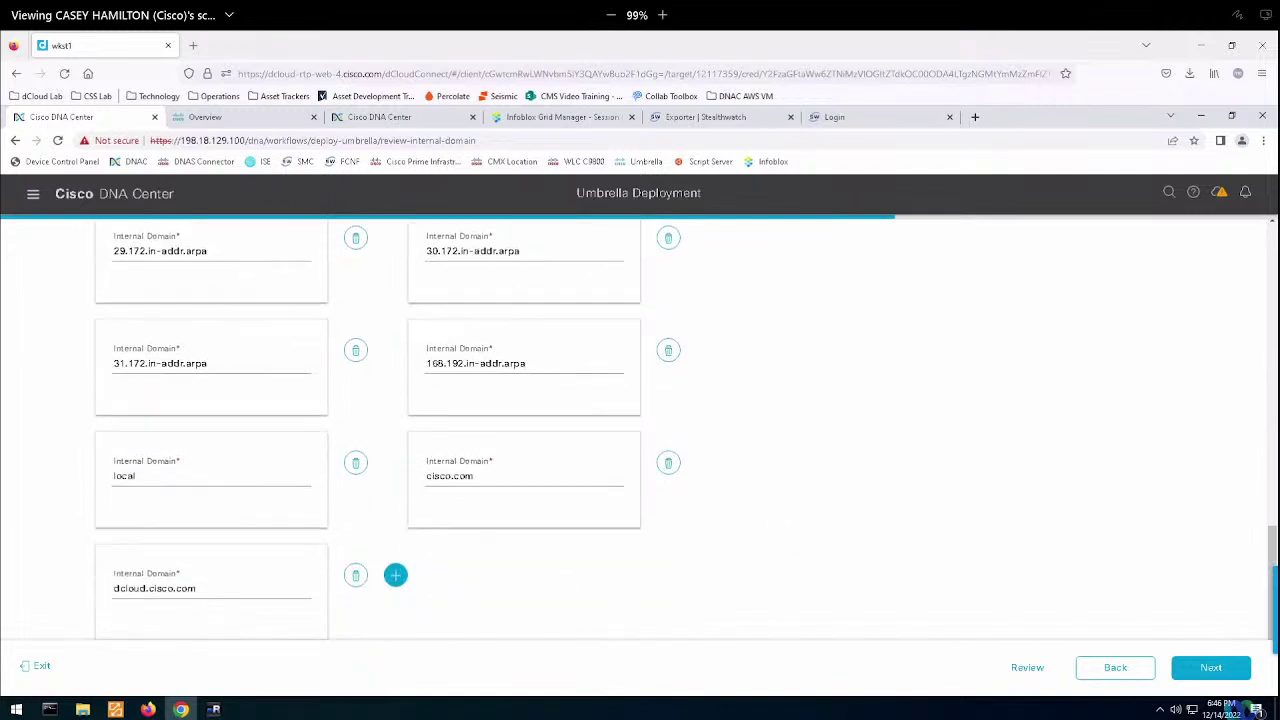
{"action": "left_click_drag", "start_coordinate": [200, 590], "coordinate": [86, 598]}
{"action": "left_click", "coordinate": [72, 566]}
{"action": "left_click", "coordinate": [1216, 671]}
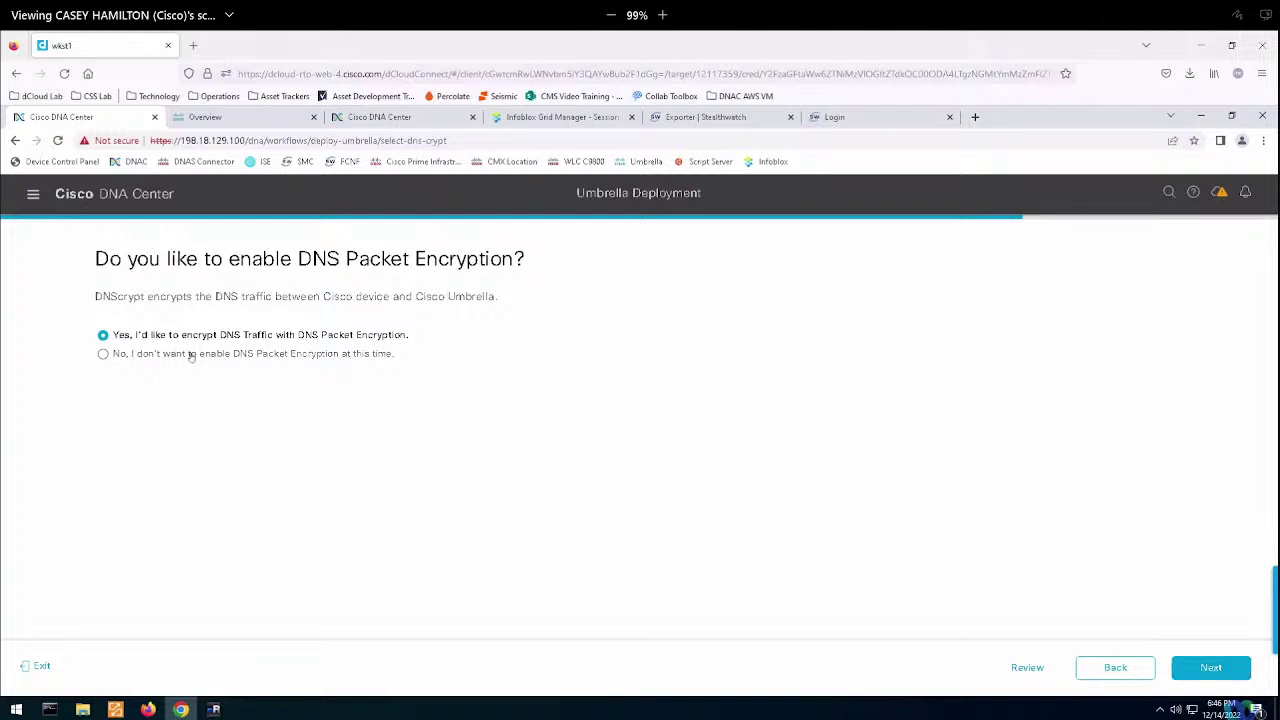
Accept DNSCrypt encryption set to Yes, view the Summary, and exit the Umbrella wizard.
{"action": "left_click", "coordinate": [1212, 668]}
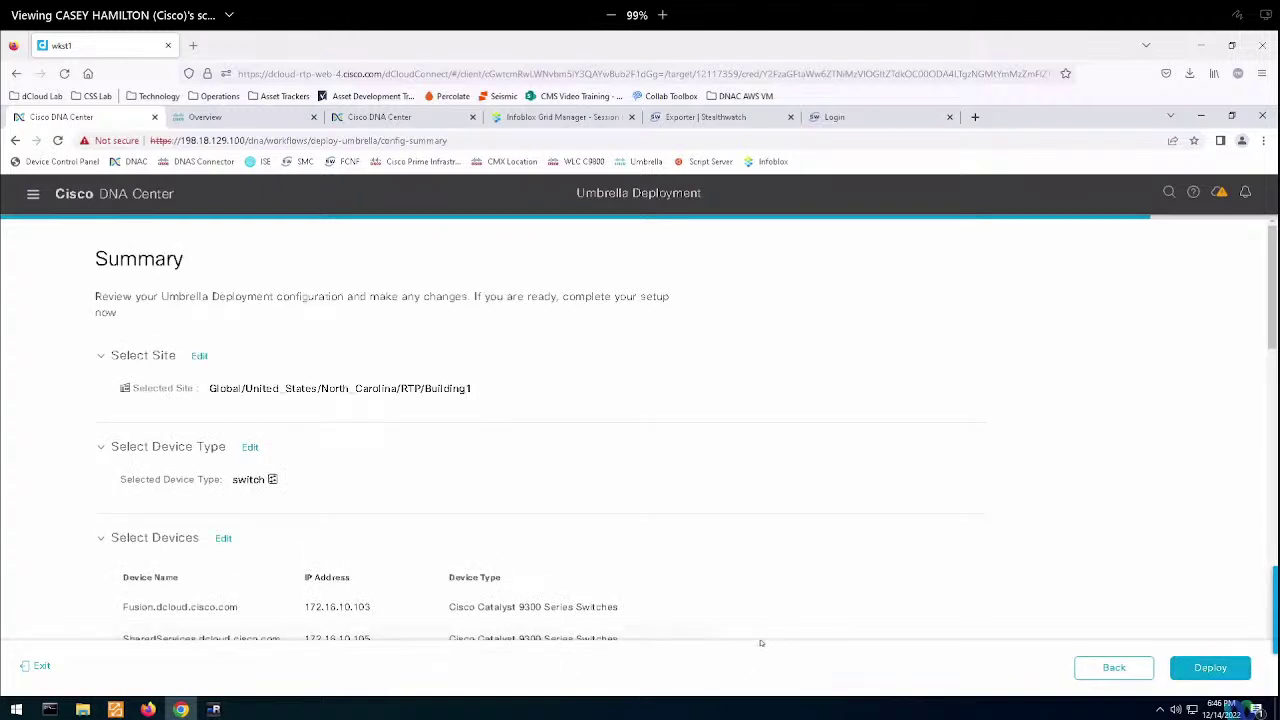
{"action": "left_click", "coordinate": [38, 666]}
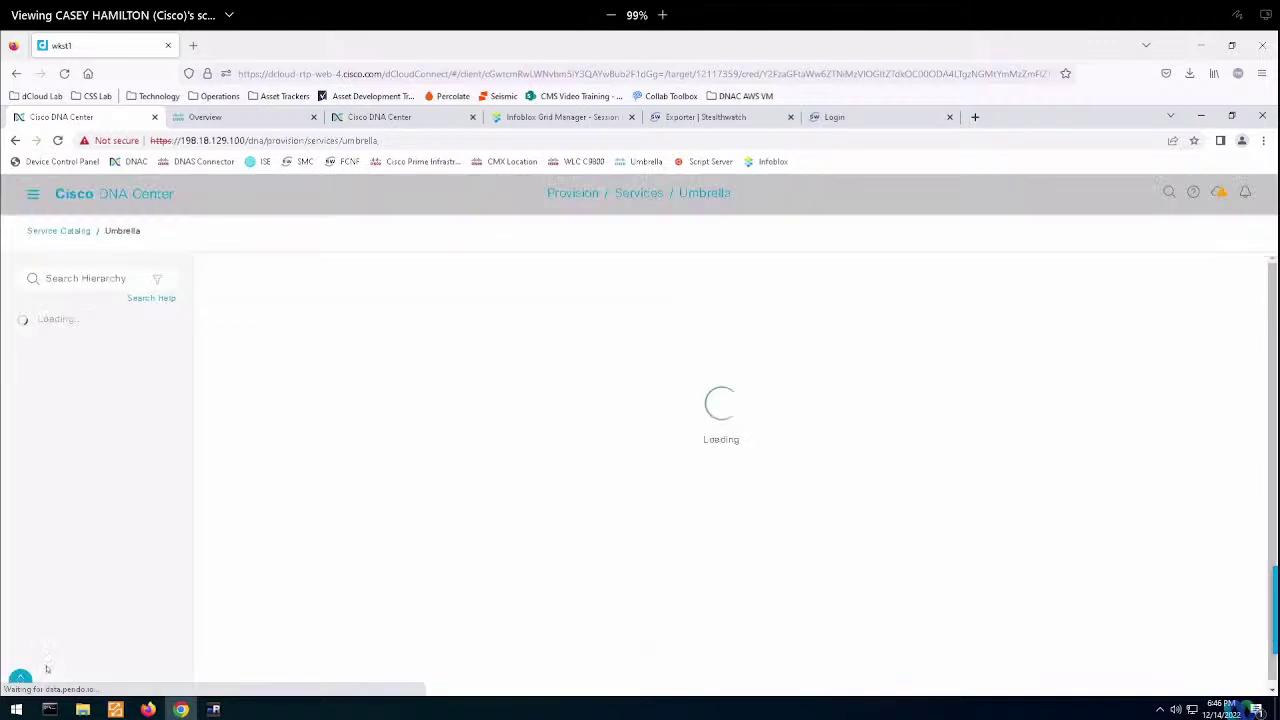
{"action": "left_click", "coordinate": [31, 200]}
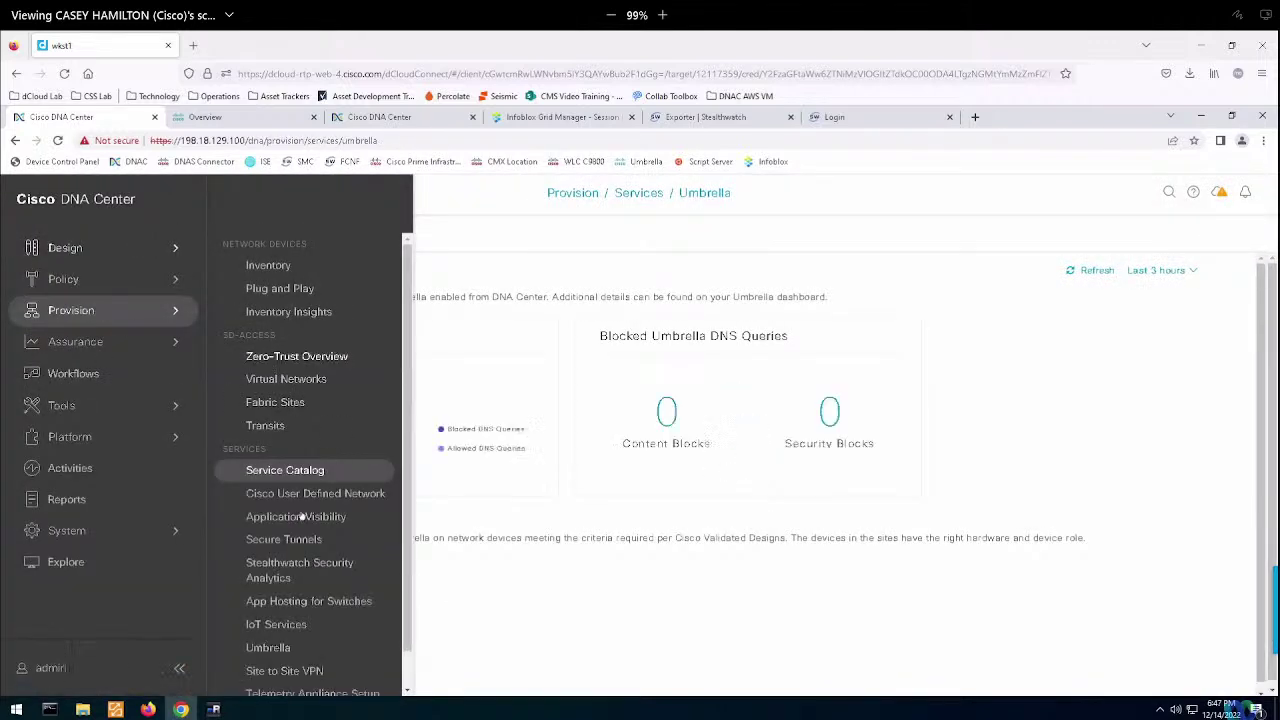
Start a Global Umbrella deployment for Wireless Controllers with C9600-WLC.dcloud.cisco.com selected.
{"action": "left_click", "coordinate": [292, 647]}
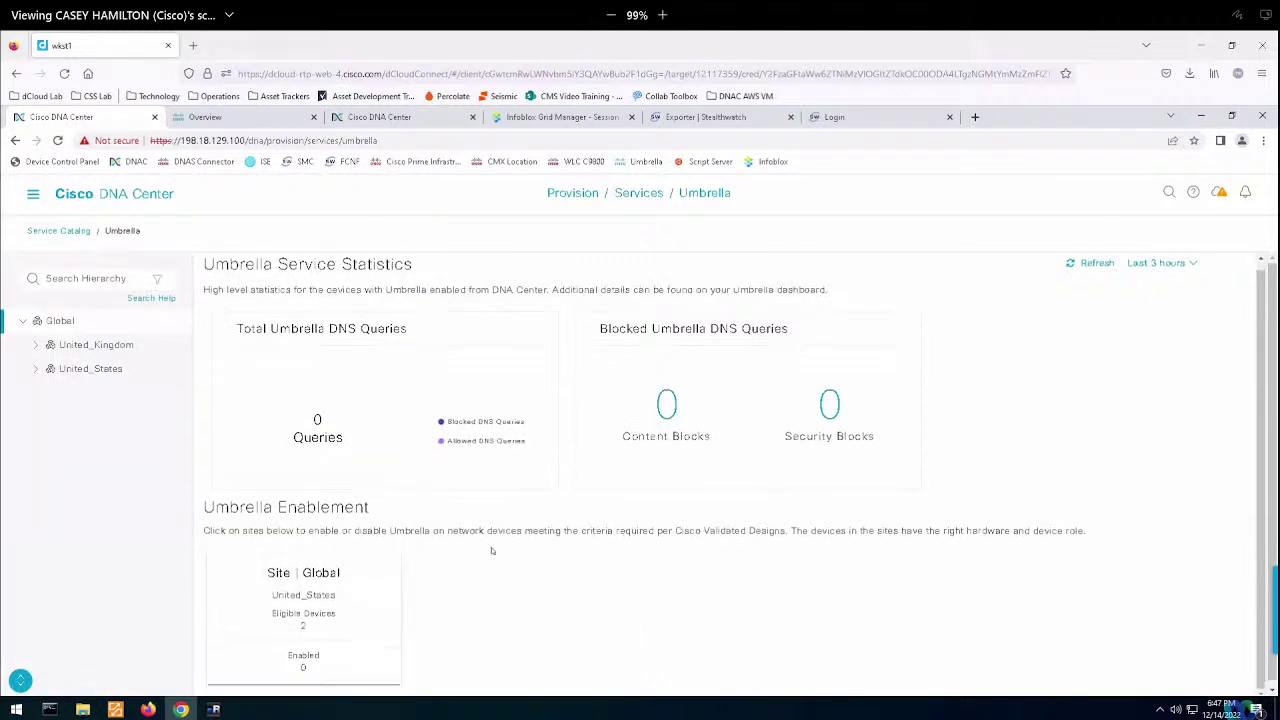
{"action": "left_click", "coordinate": [339, 614]}
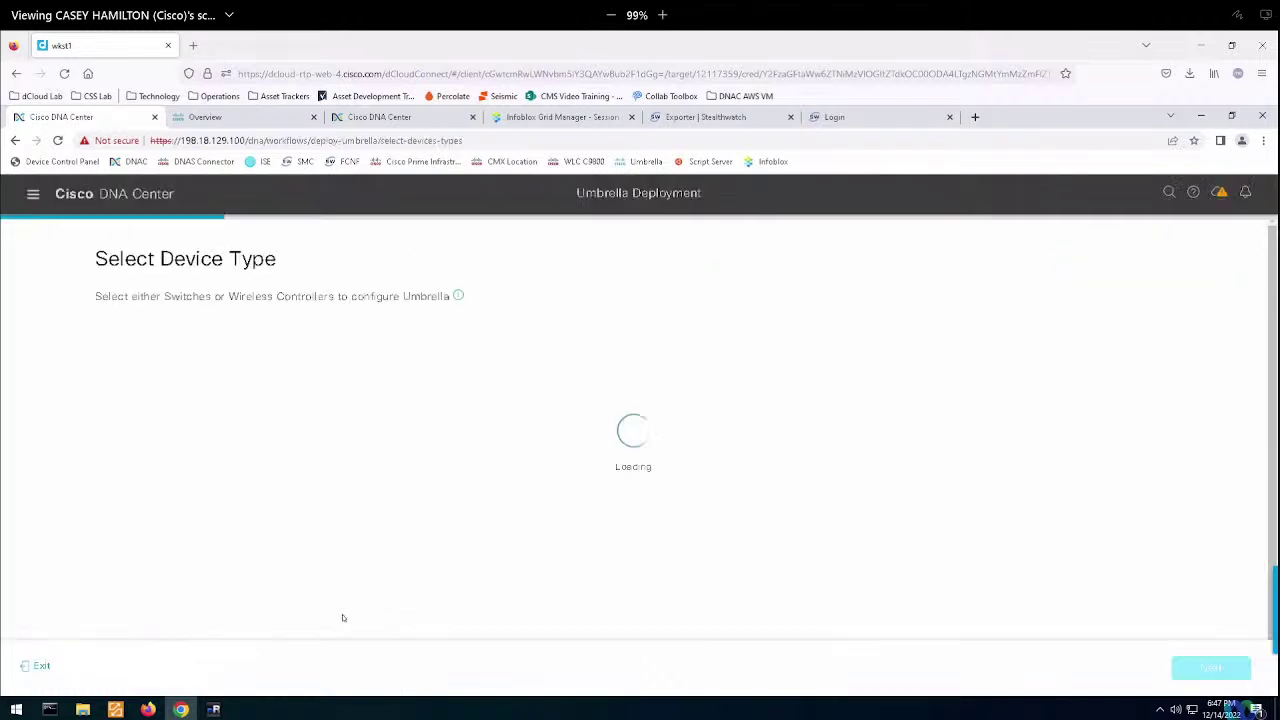
{"action": "left_click", "coordinate": [462, 494]}
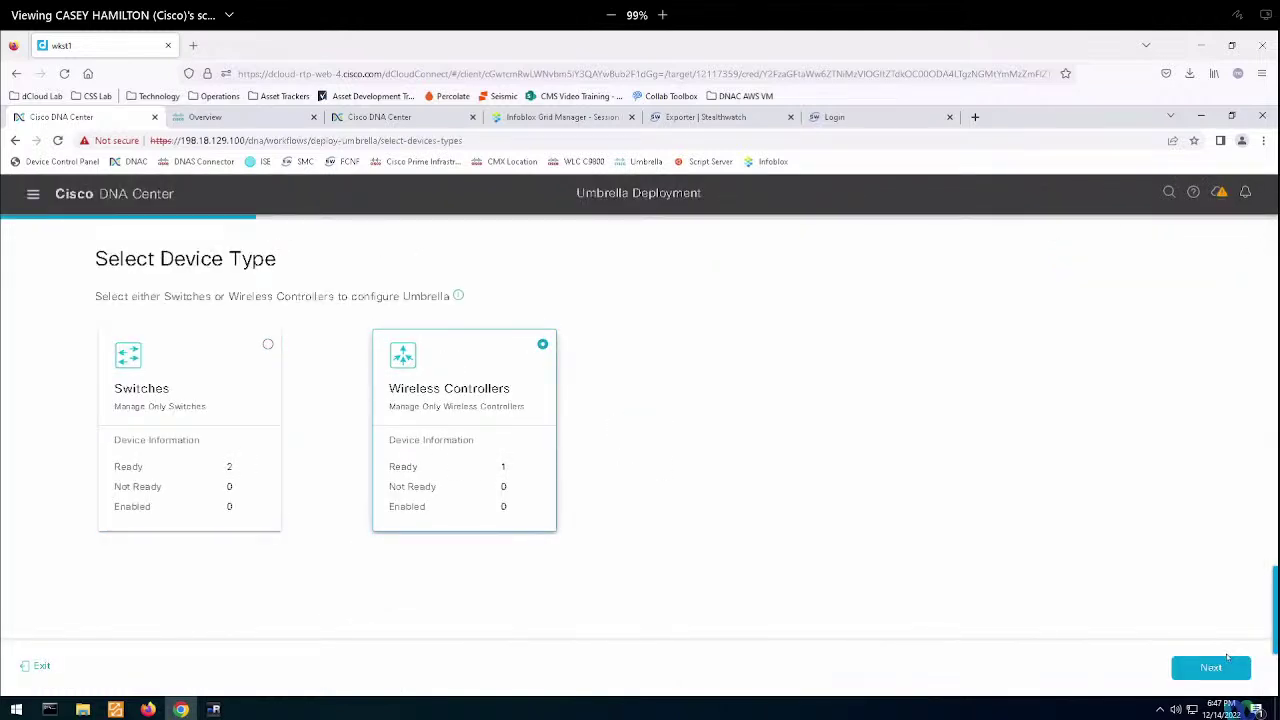
{"action": "left_click", "coordinate": [1225, 675]}
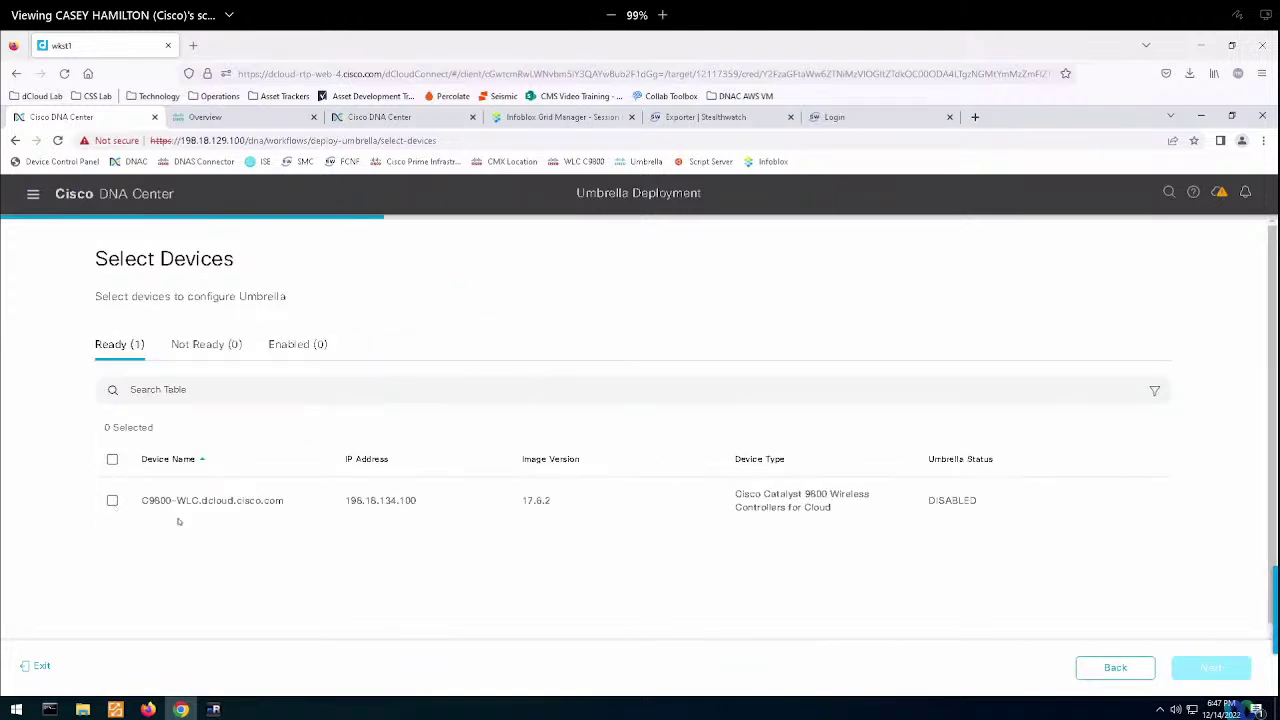
{"action": "left_click", "coordinate": [113, 500]}
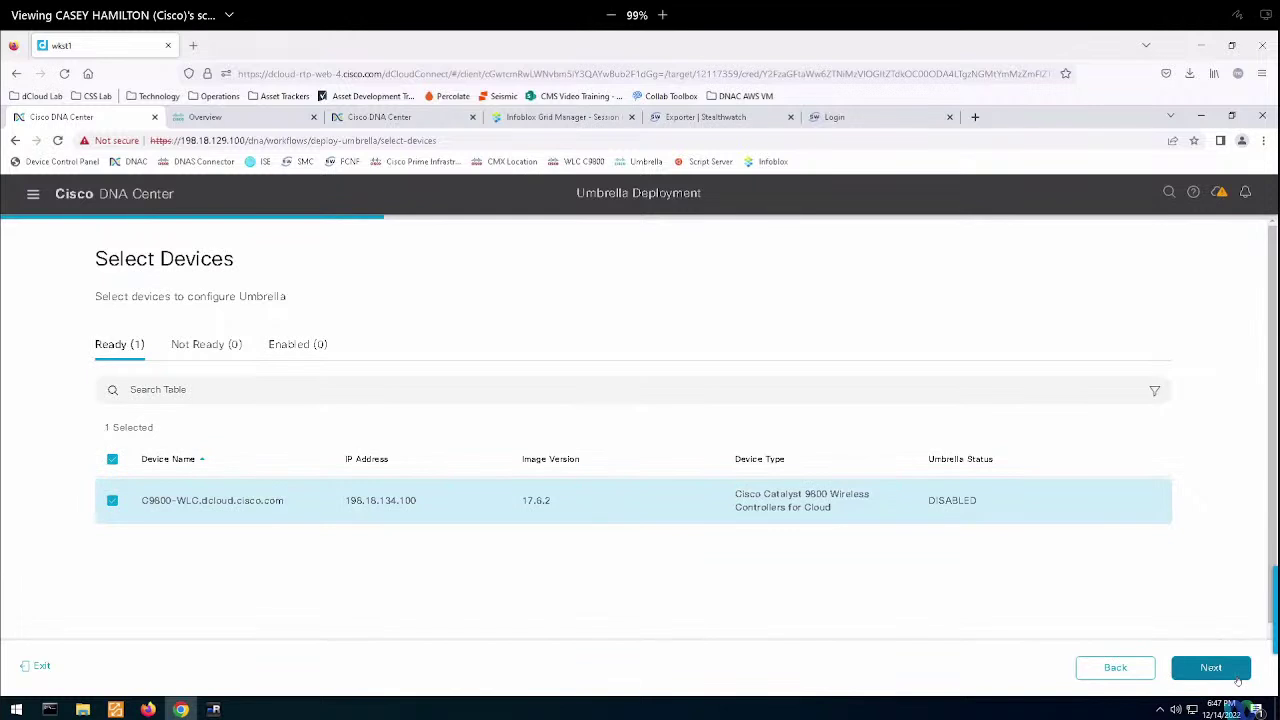
{"action": "left_click", "coordinate": [1210, 668]}
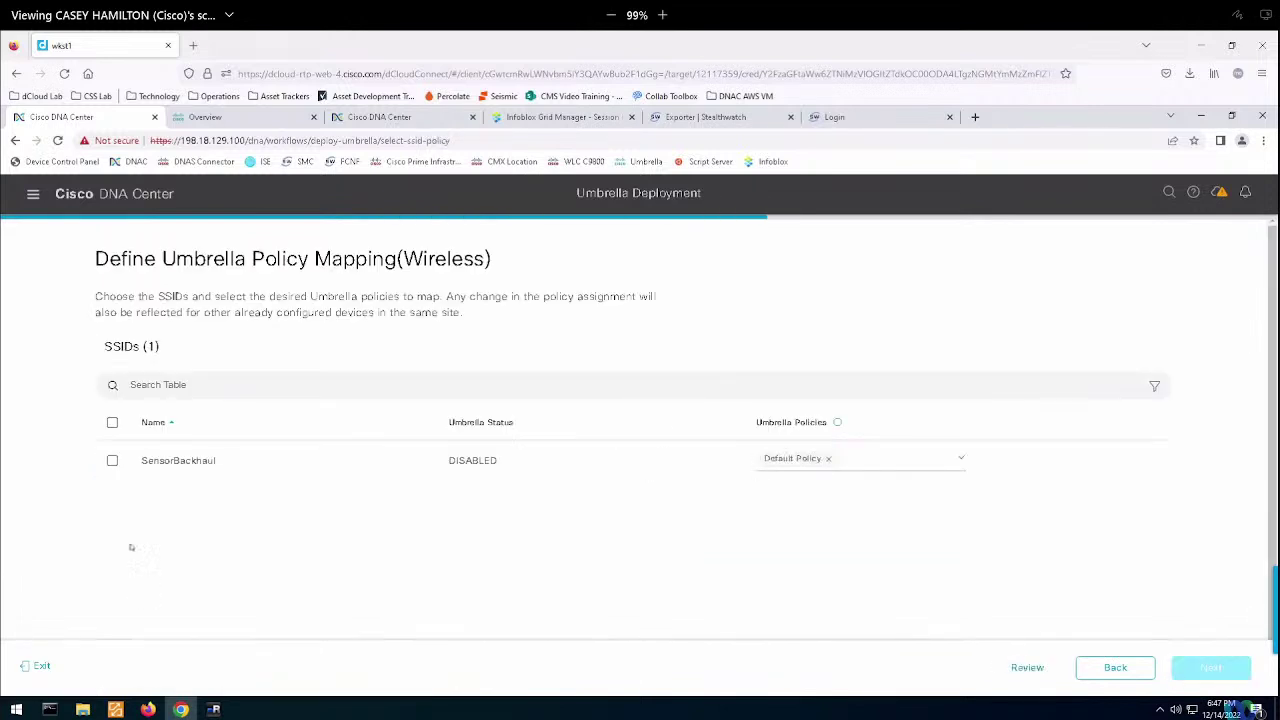
Add Cisco DNA Center Policy to the SensorBackhaul SSID alongside Default Policy.
{"action": "left_click", "coordinate": [112, 462]}
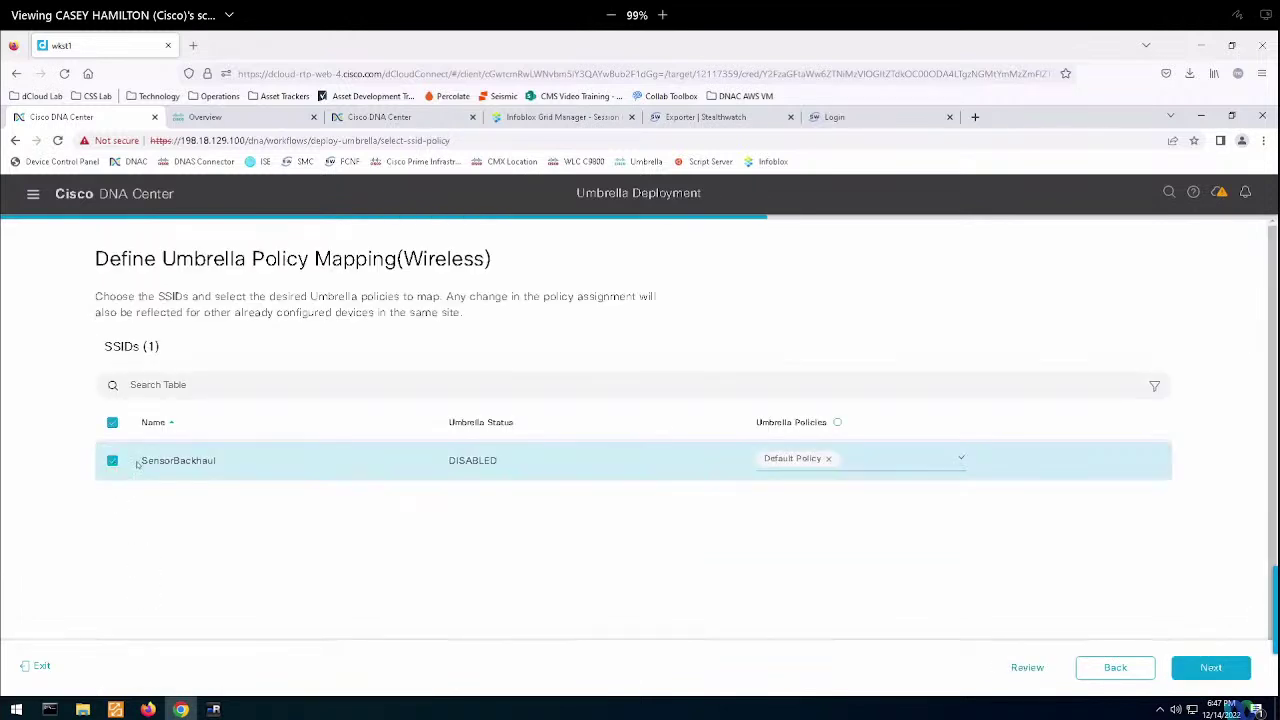
{"action": "left_click", "coordinate": [895, 472]}
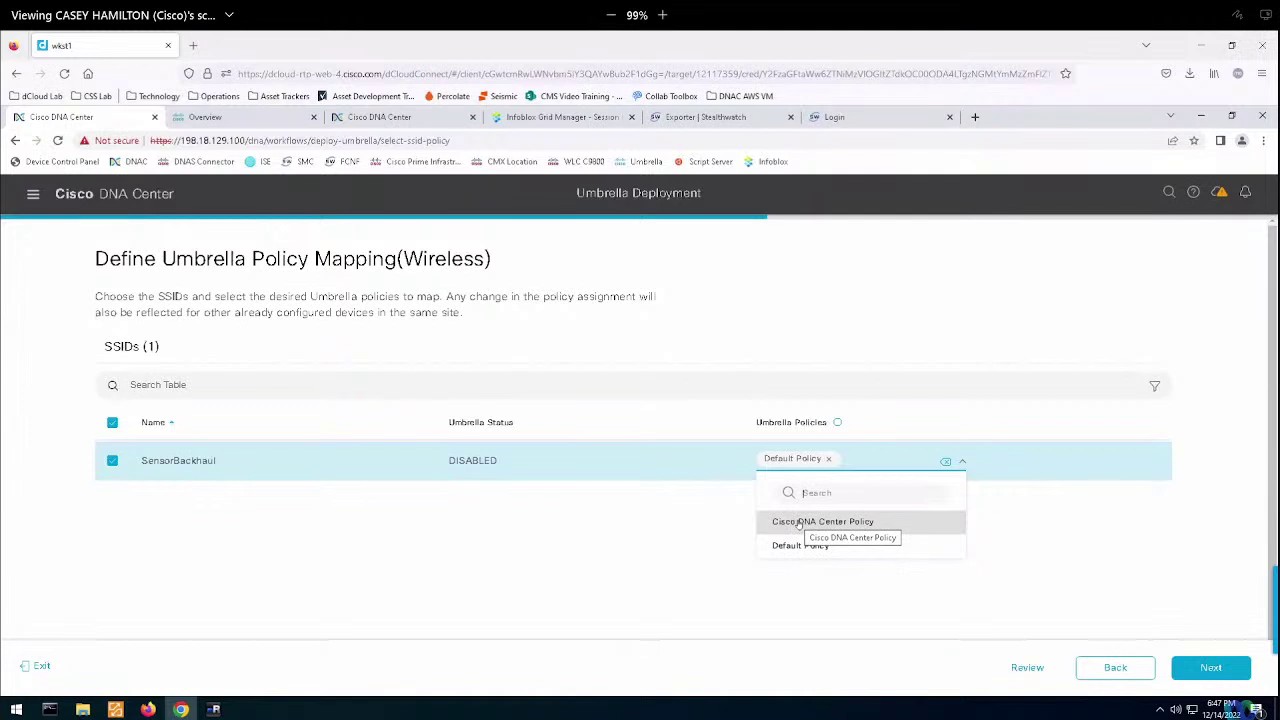
{"action": "left_click", "coordinate": [800, 522]}
{"action": "left_click", "coordinate": [607, 575]}
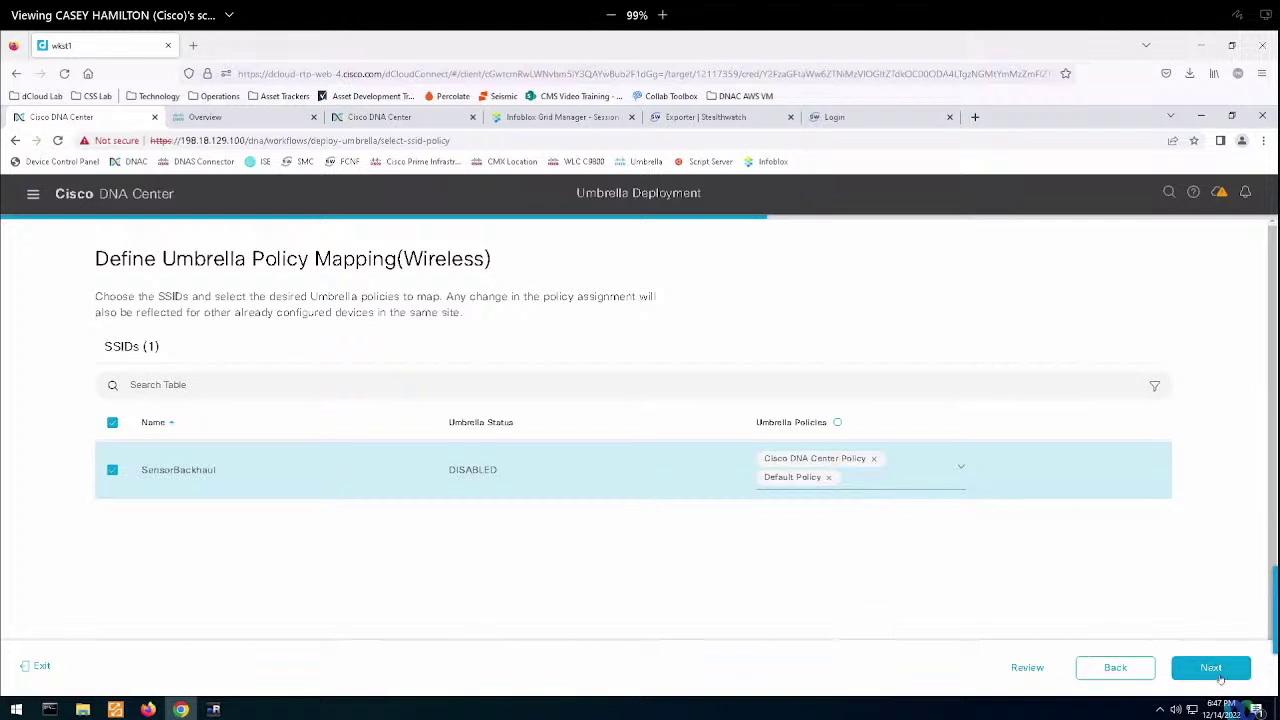
{"action": "left_click", "coordinate": [1219, 680]}
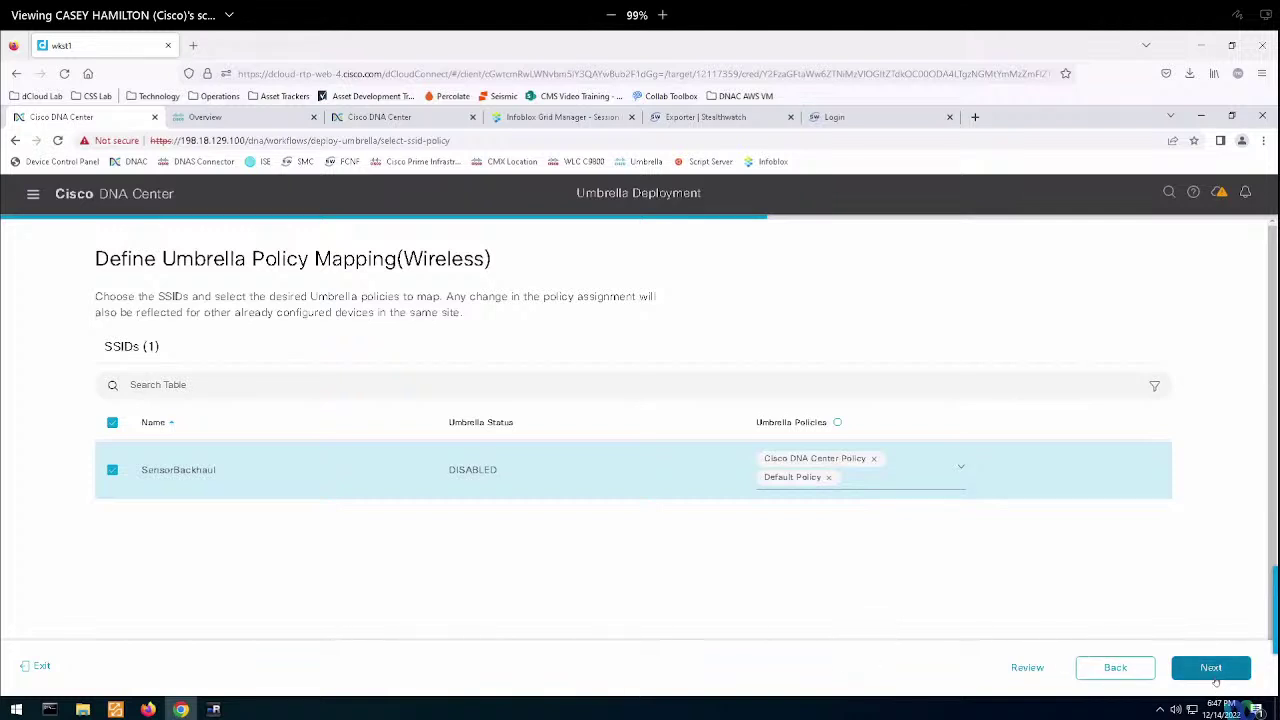
{"action": "left_click", "coordinate": [1216, 678]}
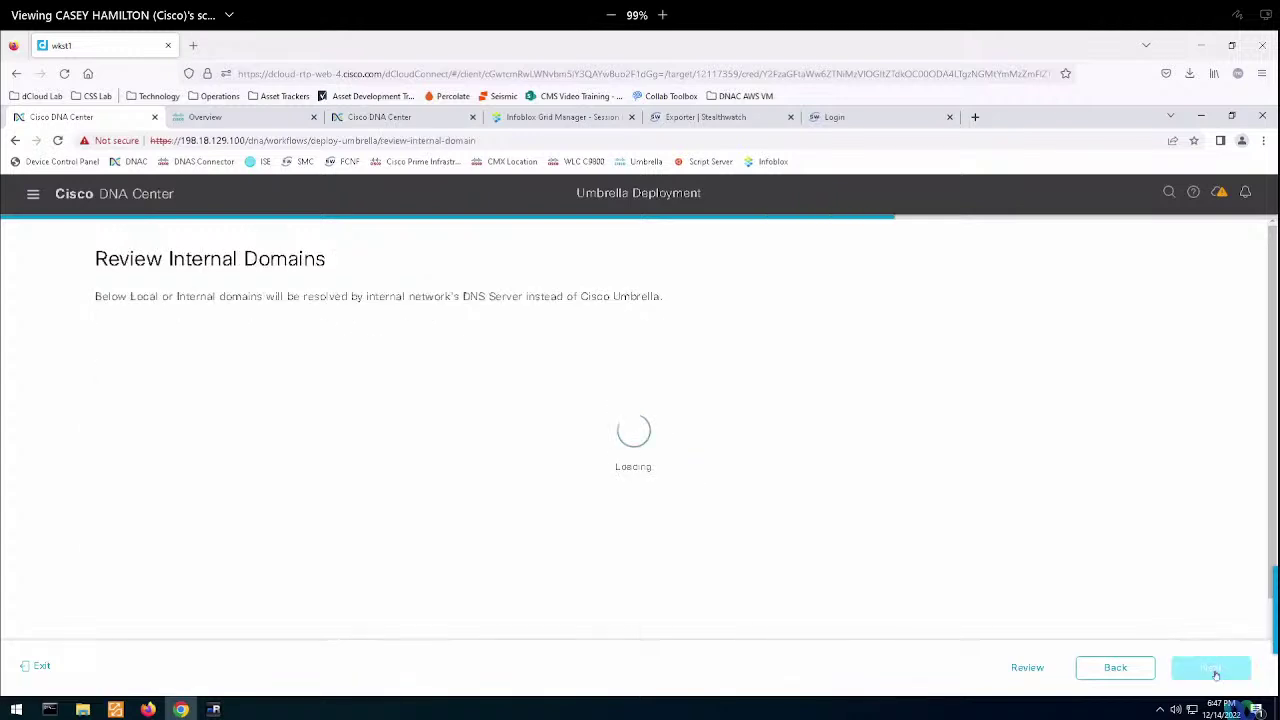
Review the internal domains, keep DNS encryption on, and reach the deployment Summary.
{"action": "scroll", "coordinate": [902, 468], "scroll_direction": "down", "scroll_amount": 1}
{"action": "scroll", "coordinate": [902, 468], "scroll_direction": "down", "scroll_amount": 8}
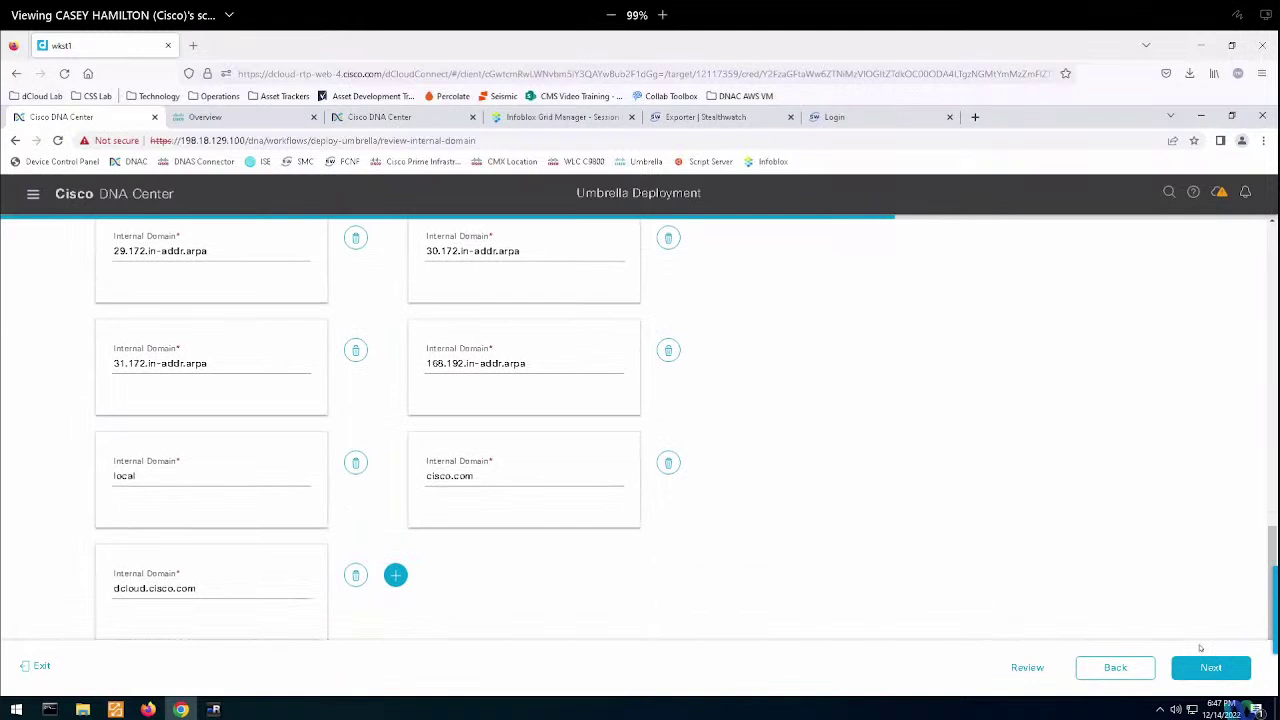
{"action": "left_click", "coordinate": [1208, 672]}
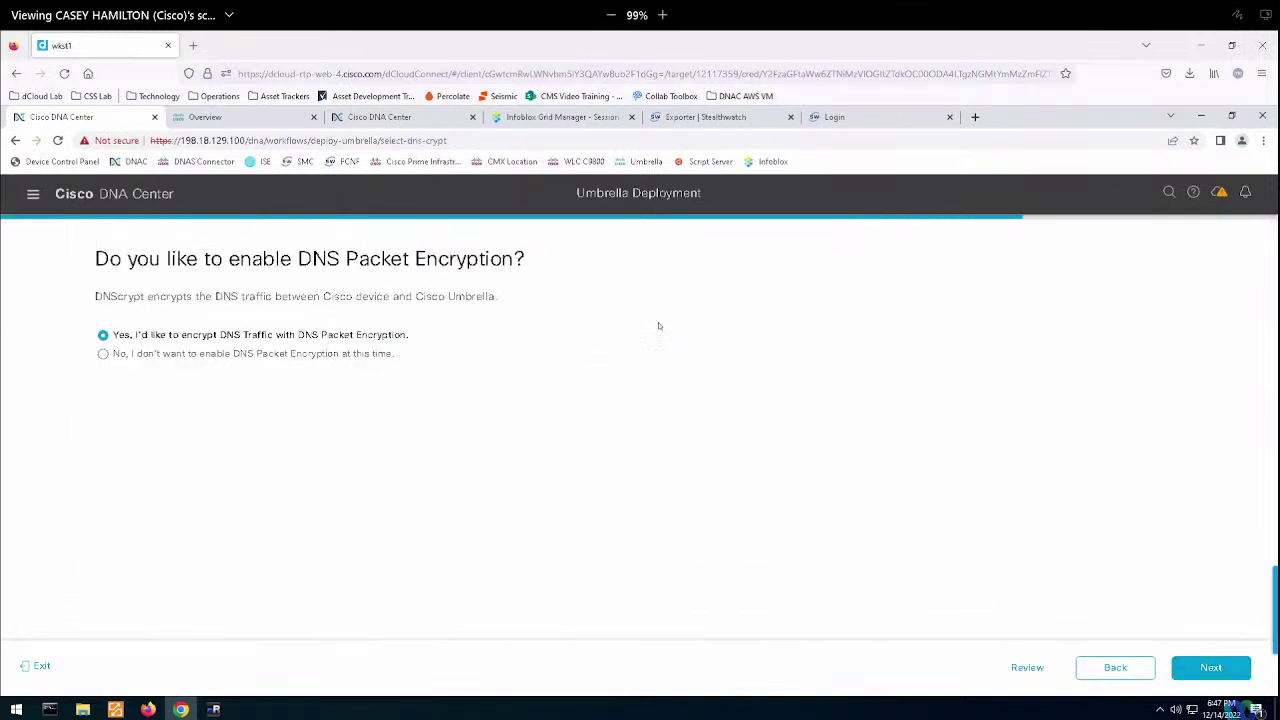
{"action": "left_click", "coordinate": [1227, 676]}
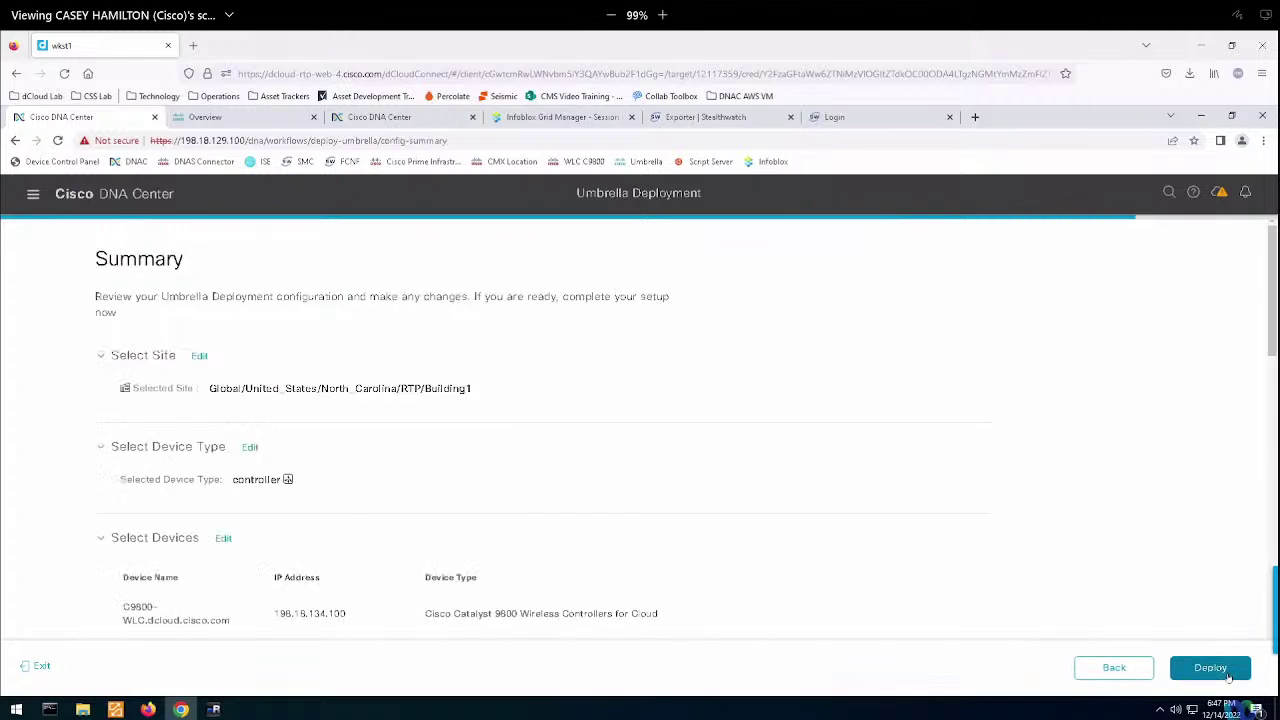
Review the Summary sections and deploy the wireless Umbrella configuration to run now.
{"action": "scroll", "coordinate": [757, 490], "scroll_direction": "down", "scroll_amount": 2}
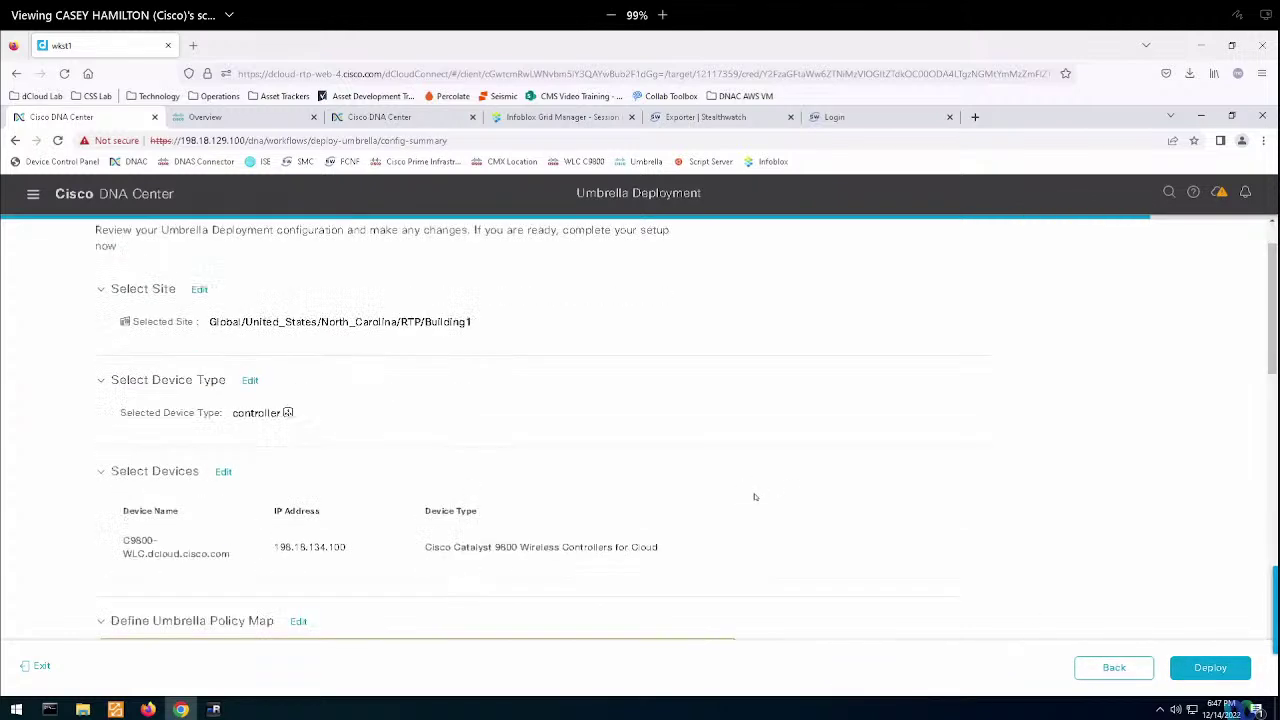
{"action": "scroll", "coordinate": [771, 503], "scroll_direction": "down", "scroll_amount": 3}
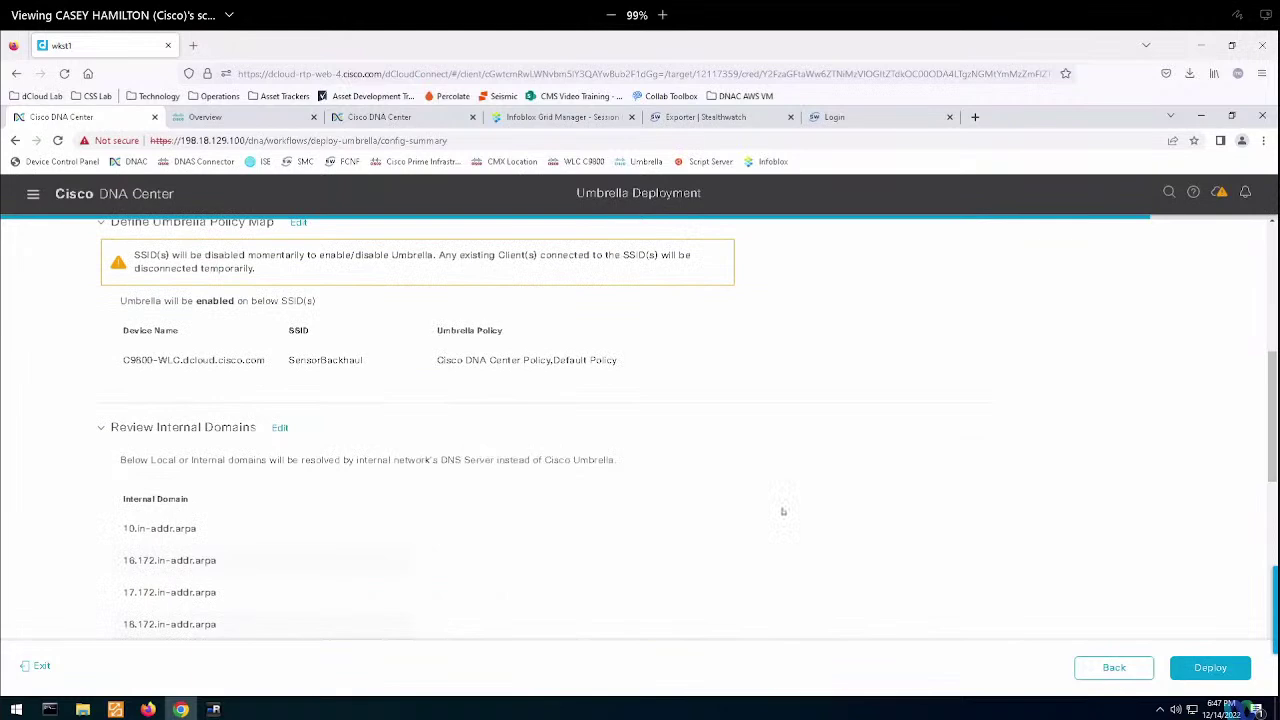
{"action": "scroll", "coordinate": [851, 537], "scroll_direction": "down", "scroll_amount": 5}
{"action": "scroll", "coordinate": [878, 564], "scroll_direction": "down", "scroll_amount": 2}
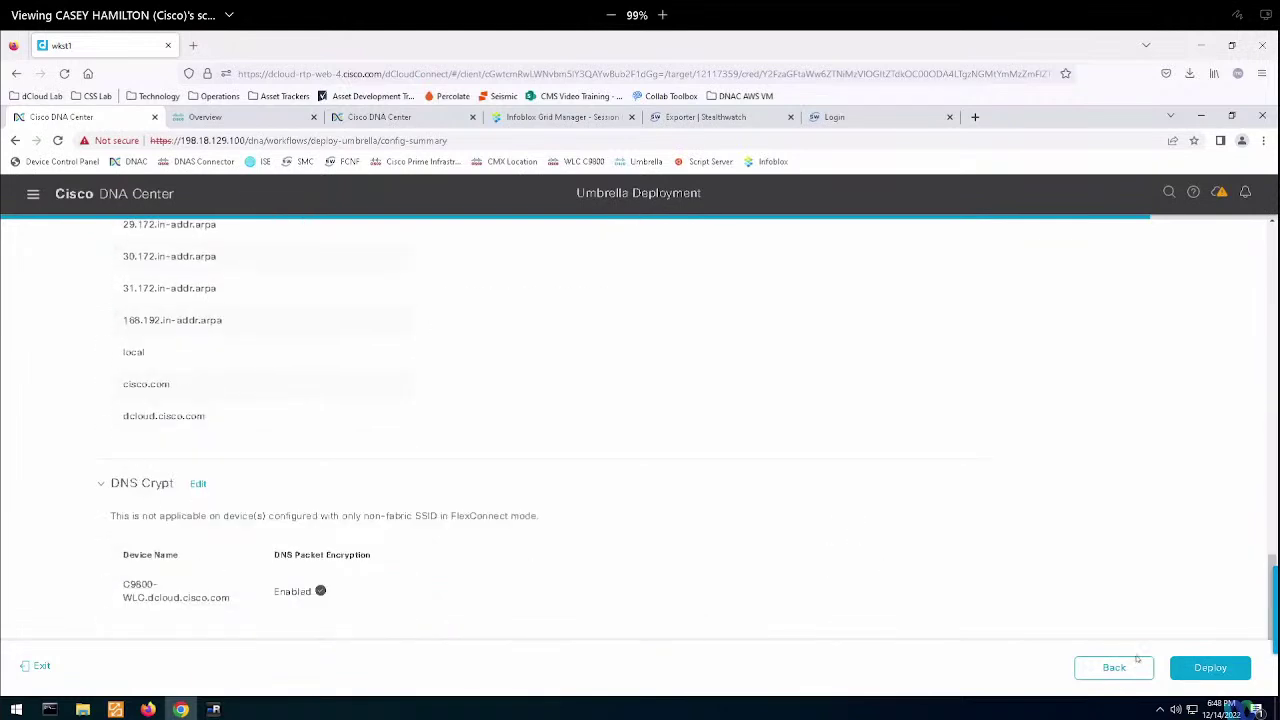
{"action": "left_click", "coordinate": [1234, 679]}
{"action": "left_click", "coordinate": [1170, 440]}
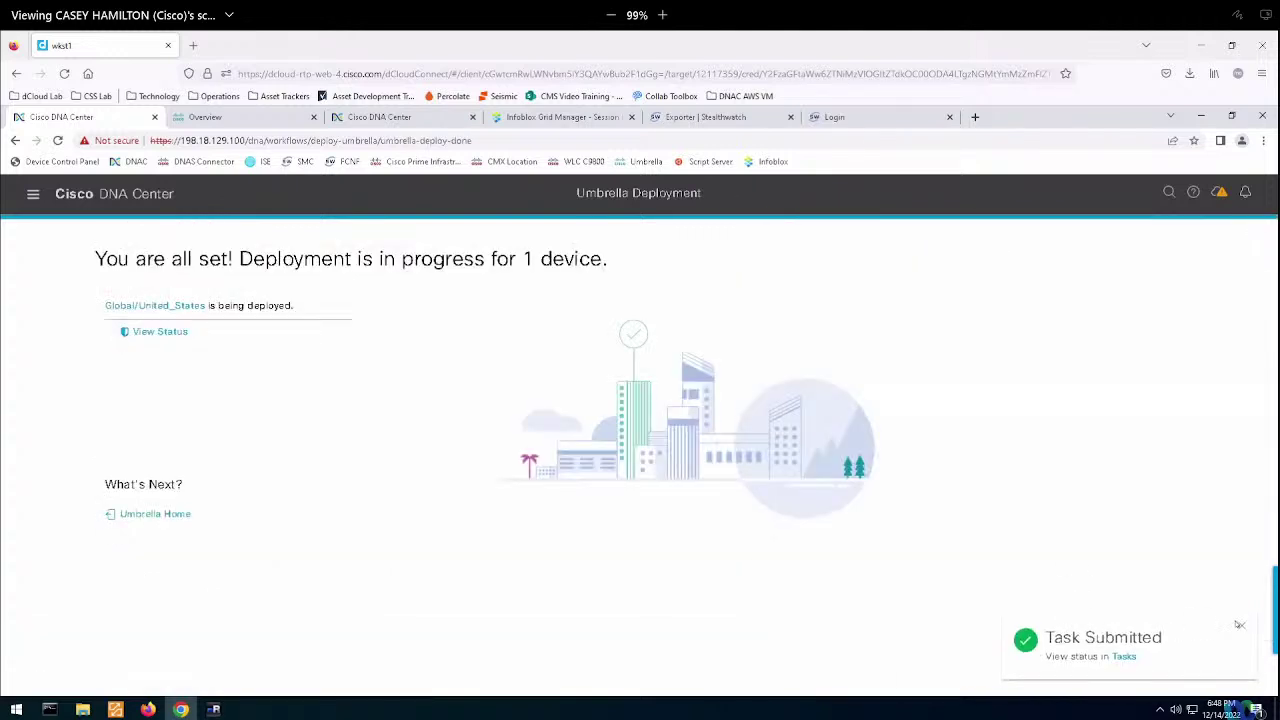
Open the deployment task status and refresh the Tasks list to watch United_States_Umbrella - Enable progress.
{"action": "left_click", "coordinate": [1241, 626]}
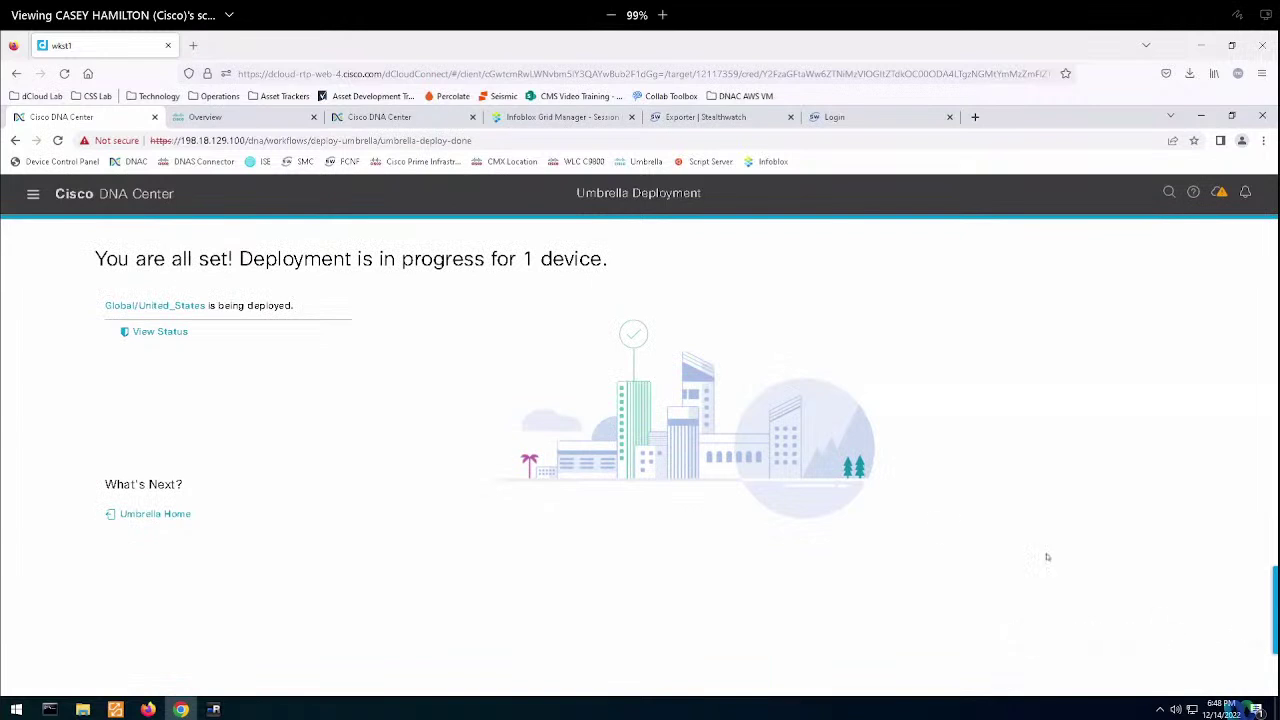
{"action": "left_click", "coordinate": [158, 332]}
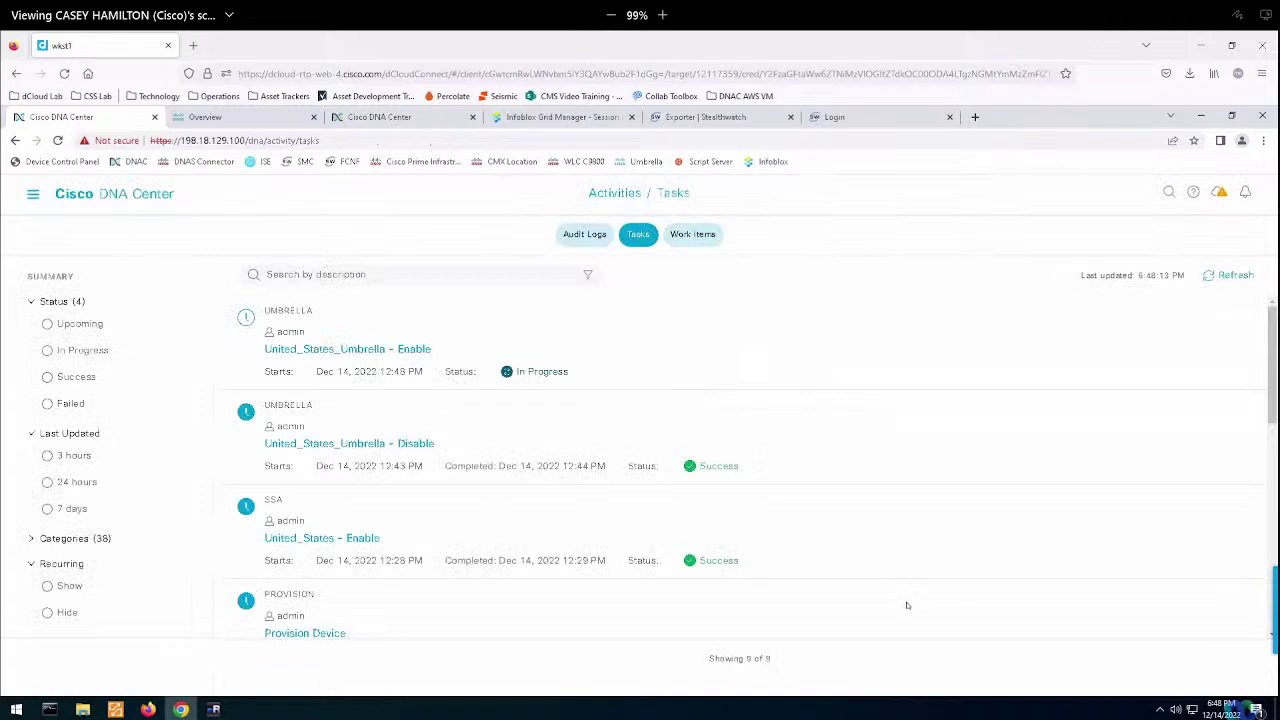
{"action": "left_click", "coordinate": [1228, 280]}
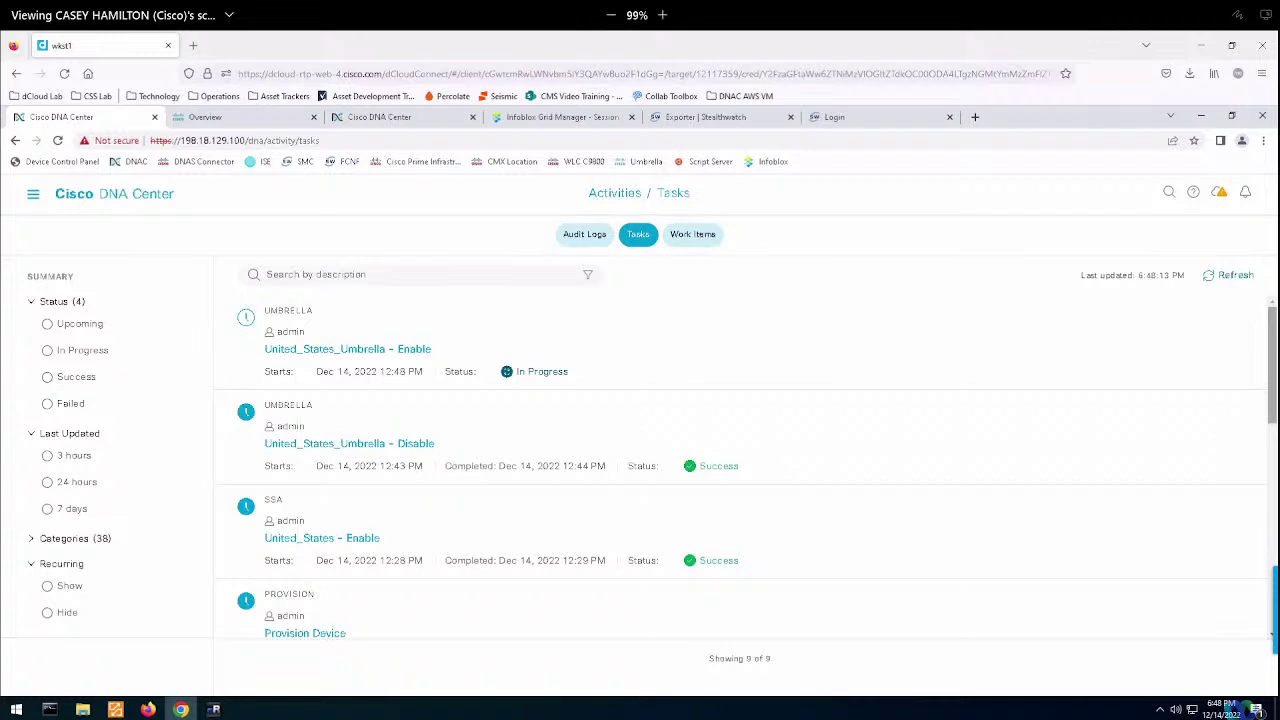
{"action": "left_click", "coordinate": [1234, 276]}
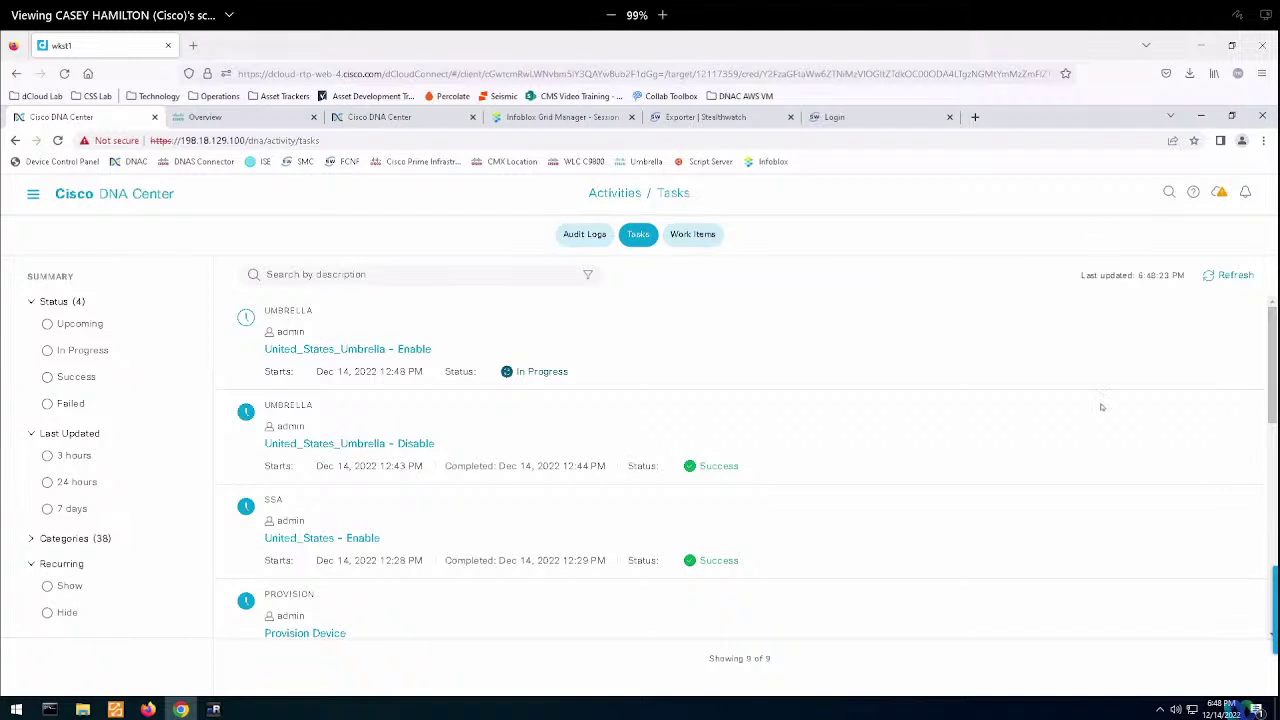
{"action": "left_click", "coordinate": [1246, 278]}
Open an mRemoteNG session to C9800-WLC and attempt login as admin with two password tries.
{"action": "mouse_move", "coordinate": [220, 709]}
{"action": "left_click", "coordinate": [216, 709]}
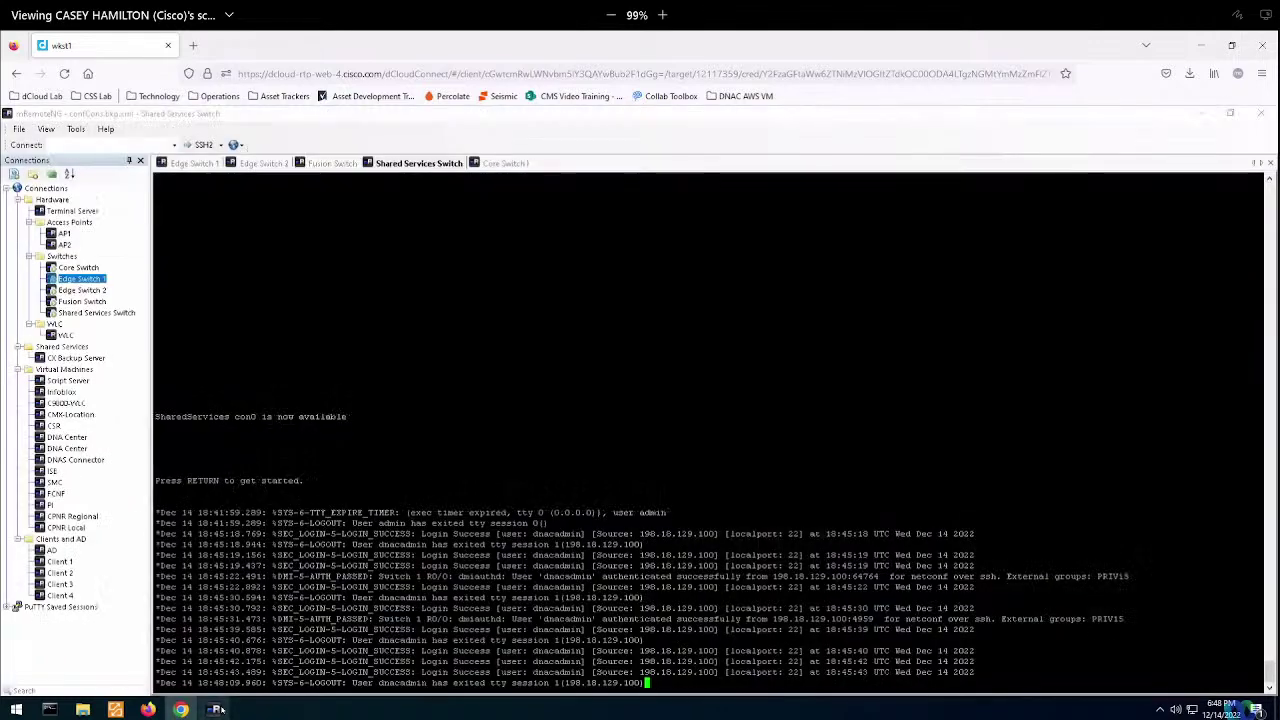
{"action": "double_click", "coordinate": [67, 404]}
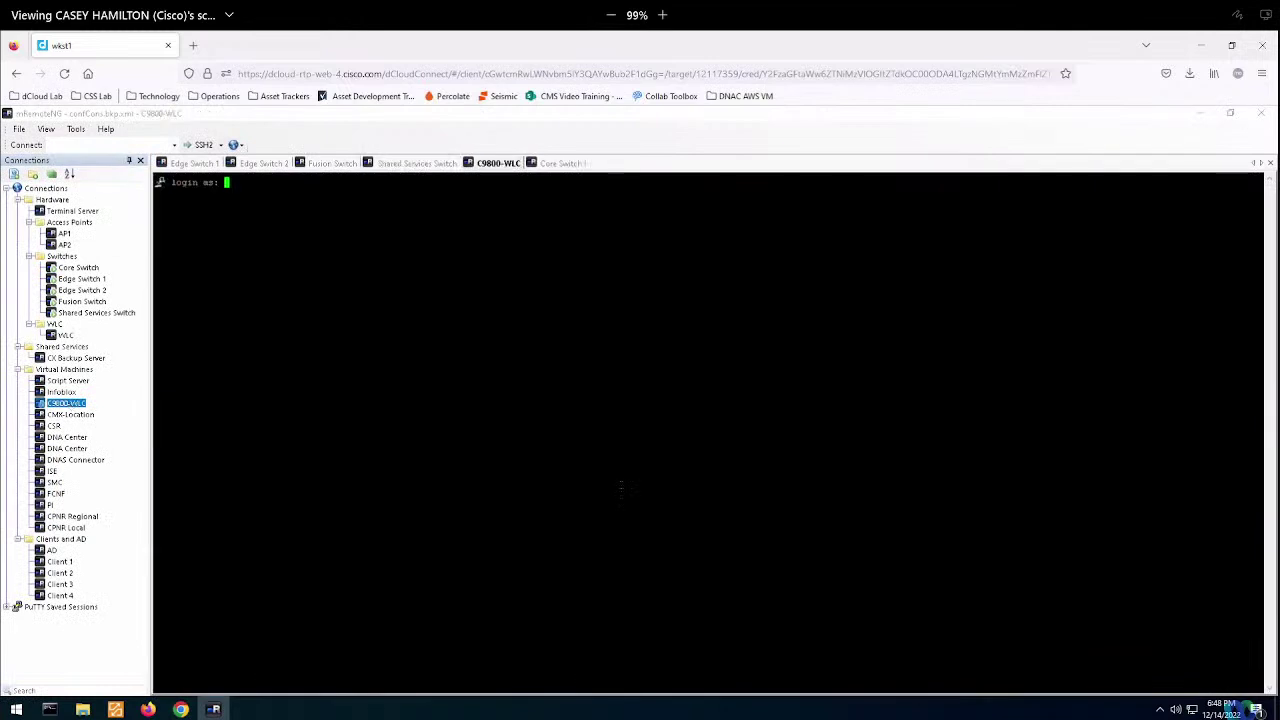
{"action": "type", "text": "admin"}
{"action": "key", "text": "Return"}
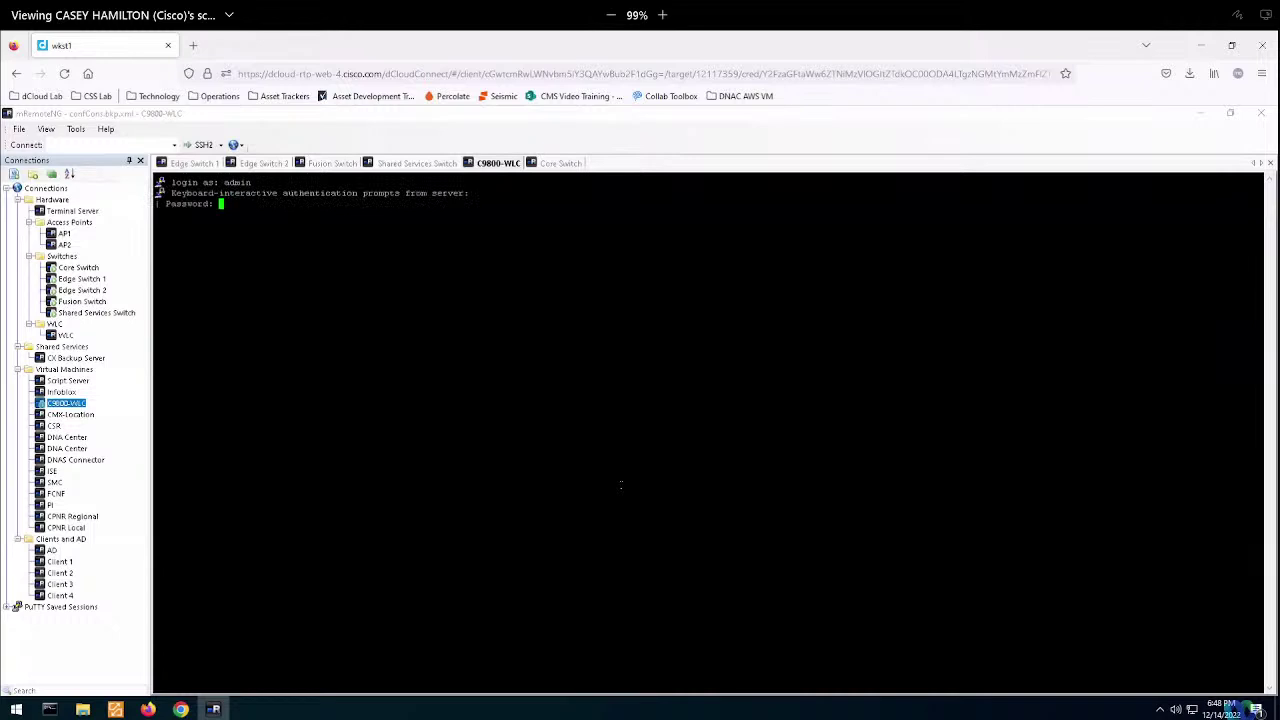
{"action": "key", "text": "Return"}
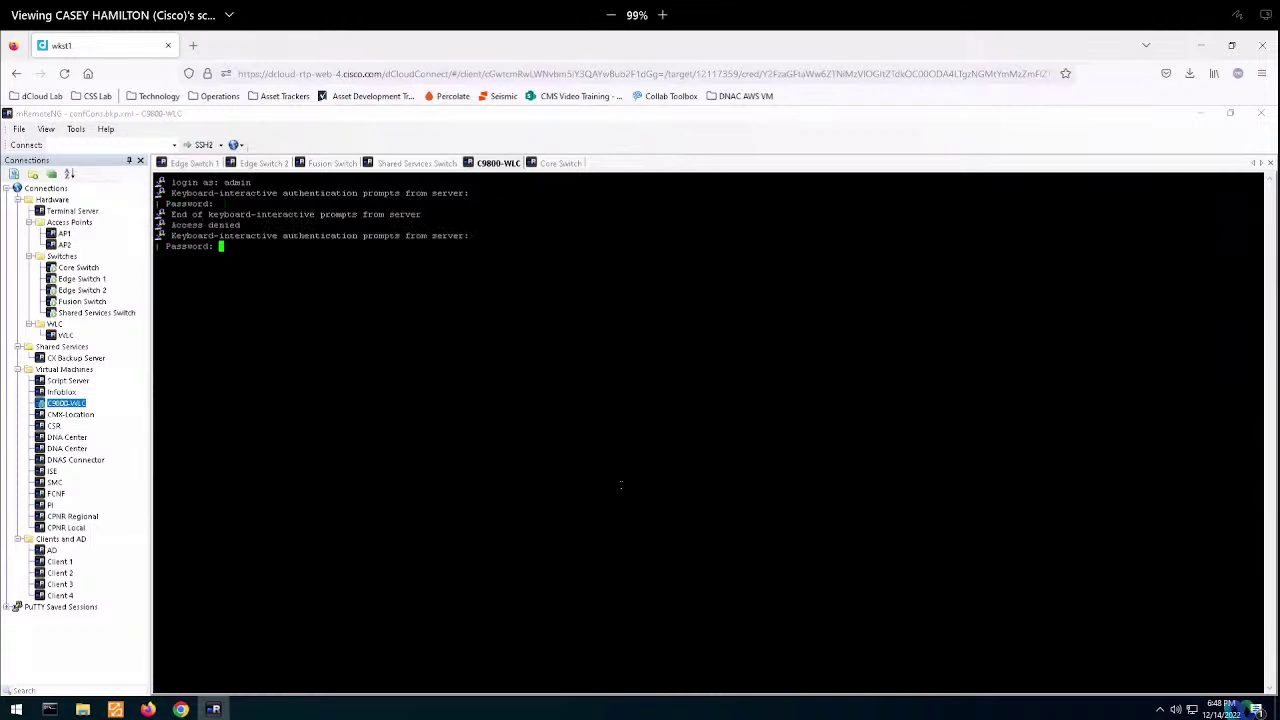
{"action": "key", "text": "Return"}
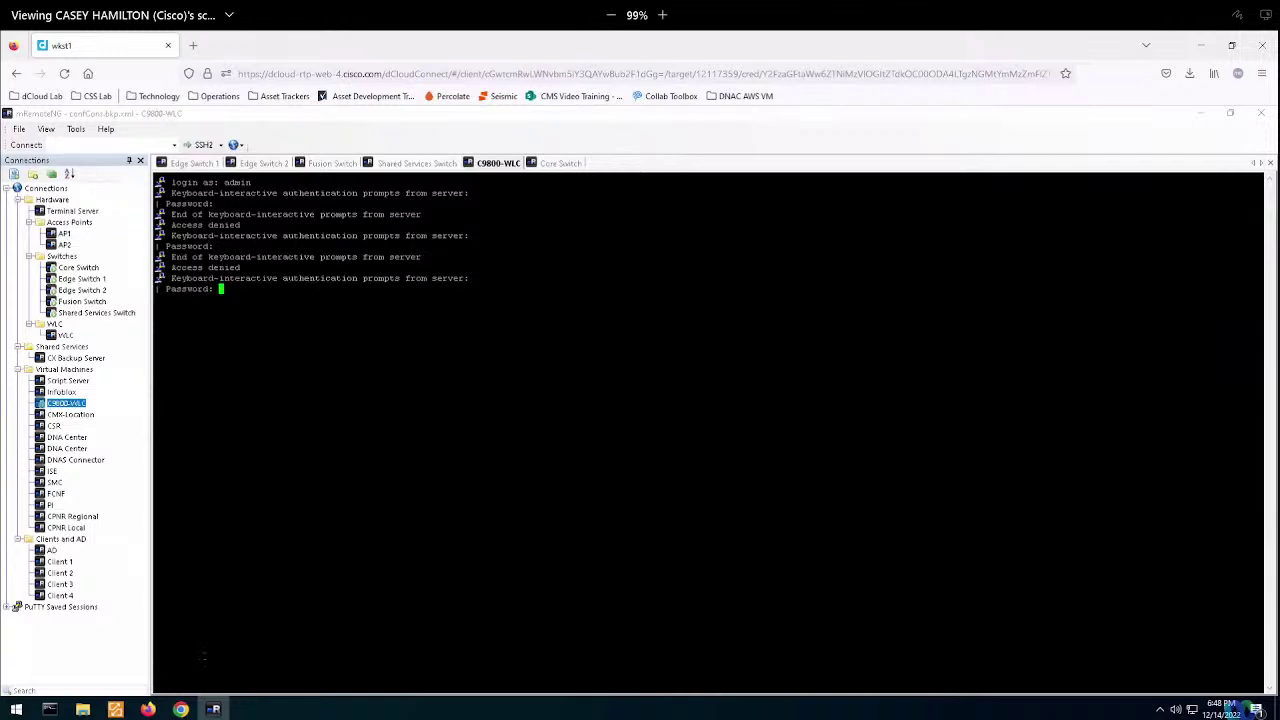
Refresh the United_States_Umbrella - Enable task details until the C9800 and Umbrella-Cloud show Success.
{"action": "left_click", "coordinate": [180, 709]}
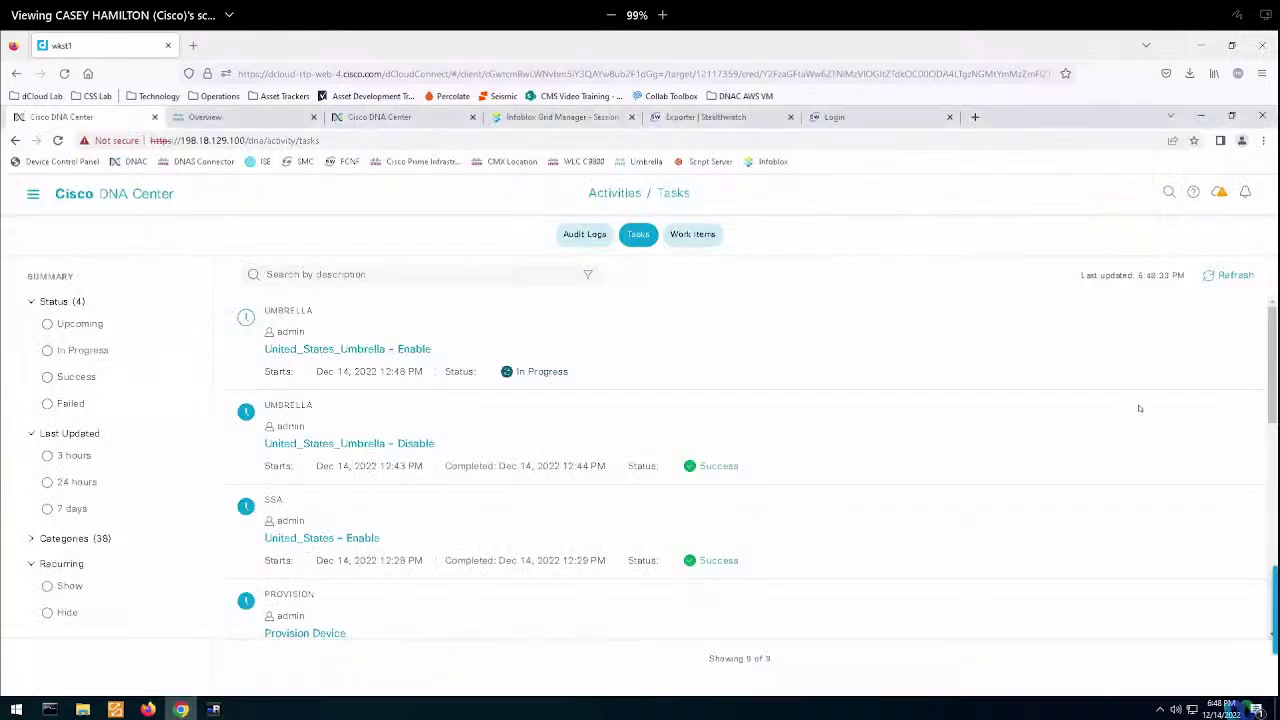
{"action": "left_click", "coordinate": [1234, 276]}
{"action": "left_click", "coordinate": [381, 349]}
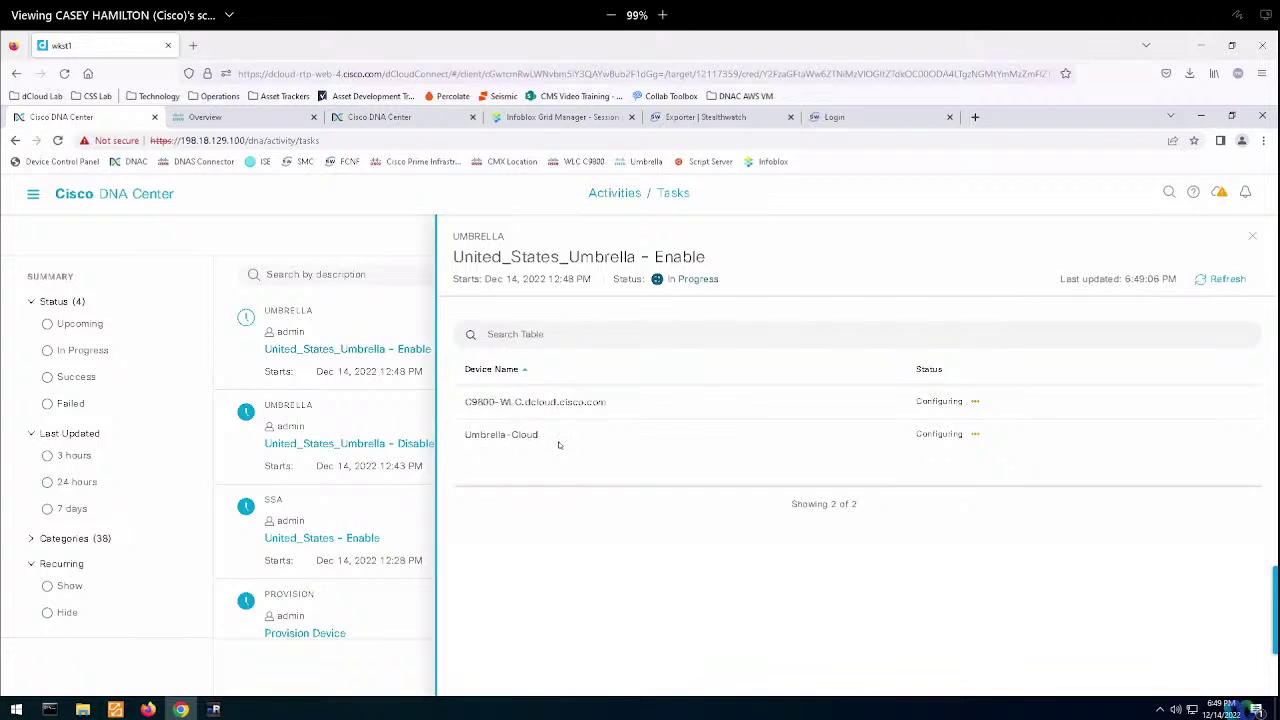
{"action": "left_click", "coordinate": [1228, 279]}
{"action": "left_click", "coordinate": [1214, 285]}
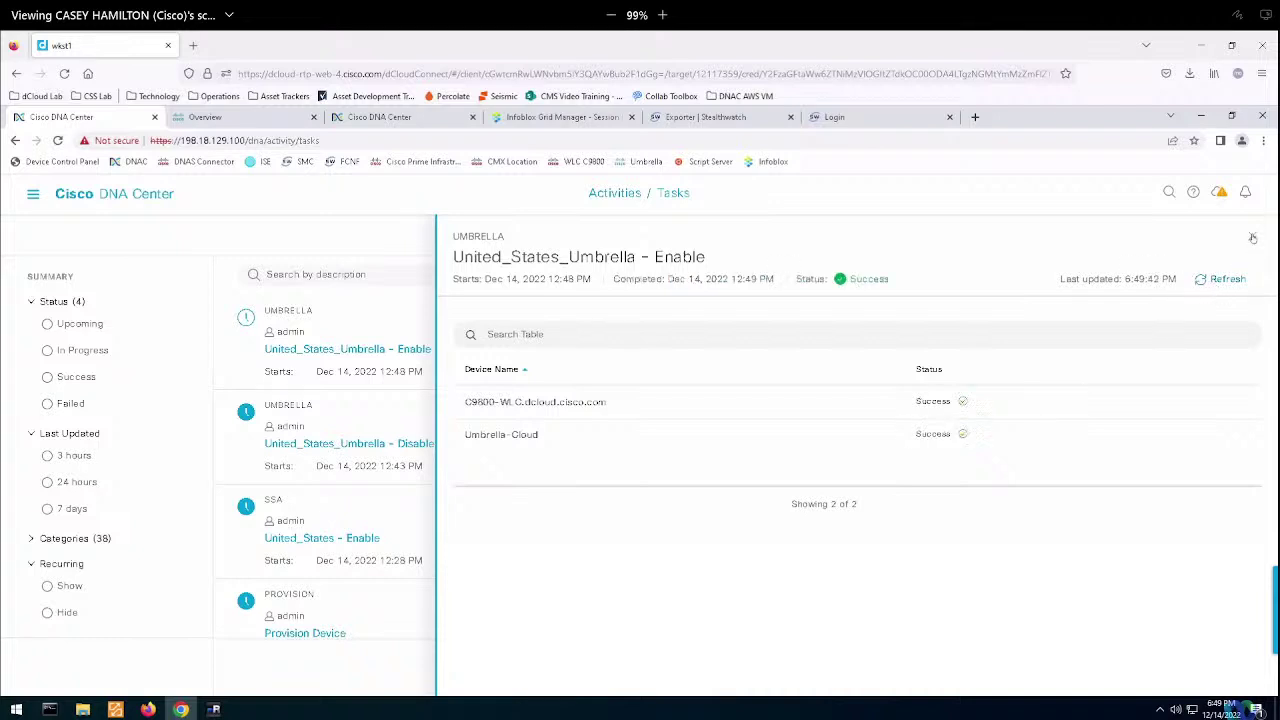
{"action": "left_click", "coordinate": [1252, 238]}
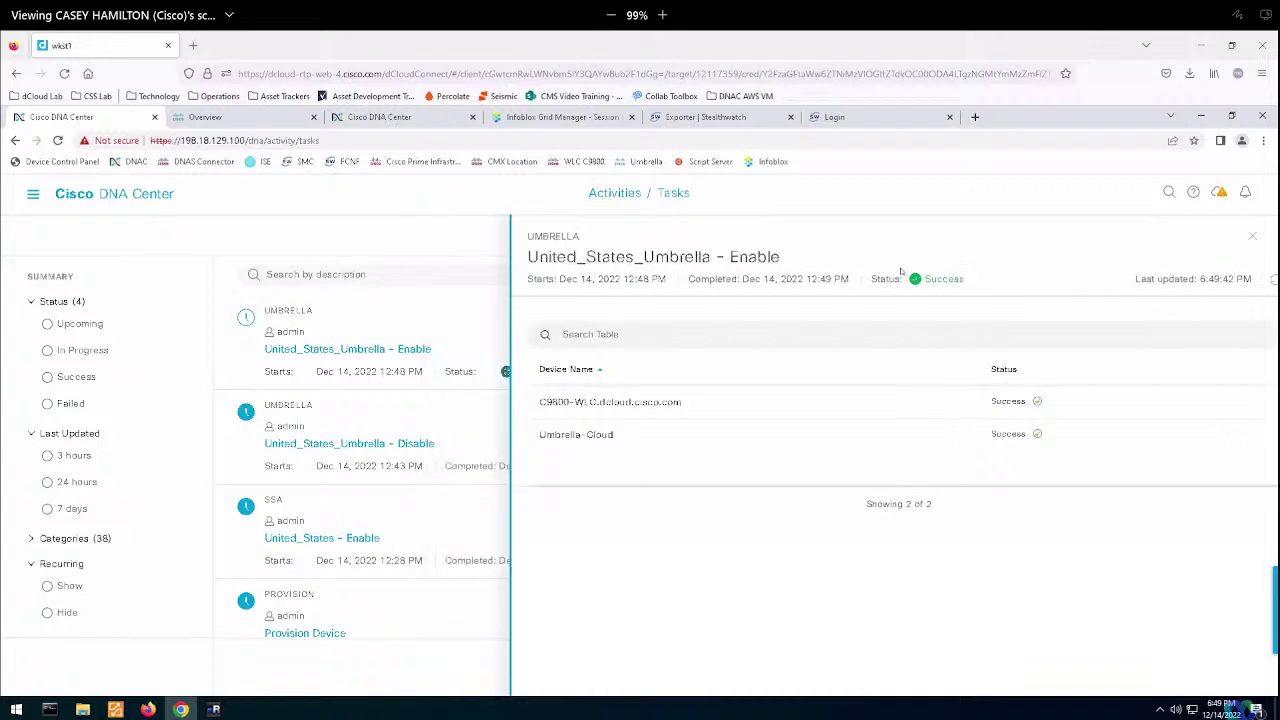
{"action": "left_click", "coordinate": [33, 194]}
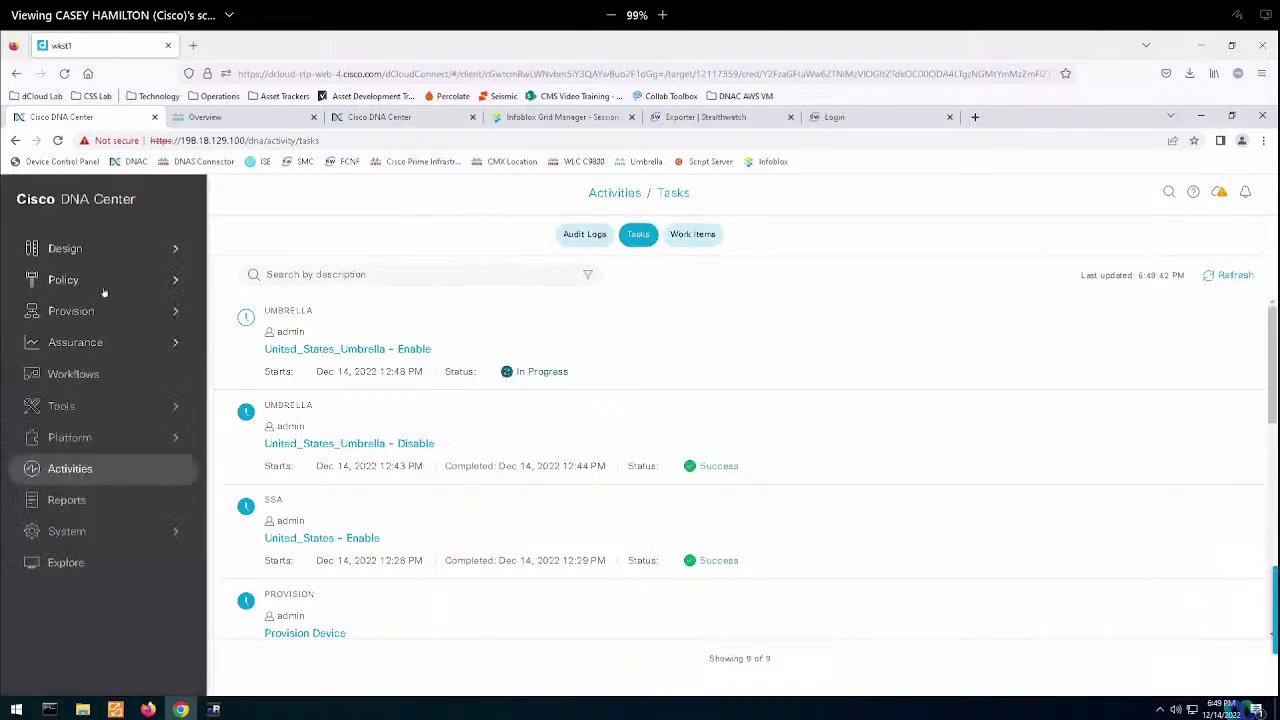
Open C9800-WLC.dcloud.cisco.com device details from Inventory and show its Config Drift history.
{"action": "mouse_move", "coordinate": [100, 310]}
{"action": "left_click", "coordinate": [268, 262]}
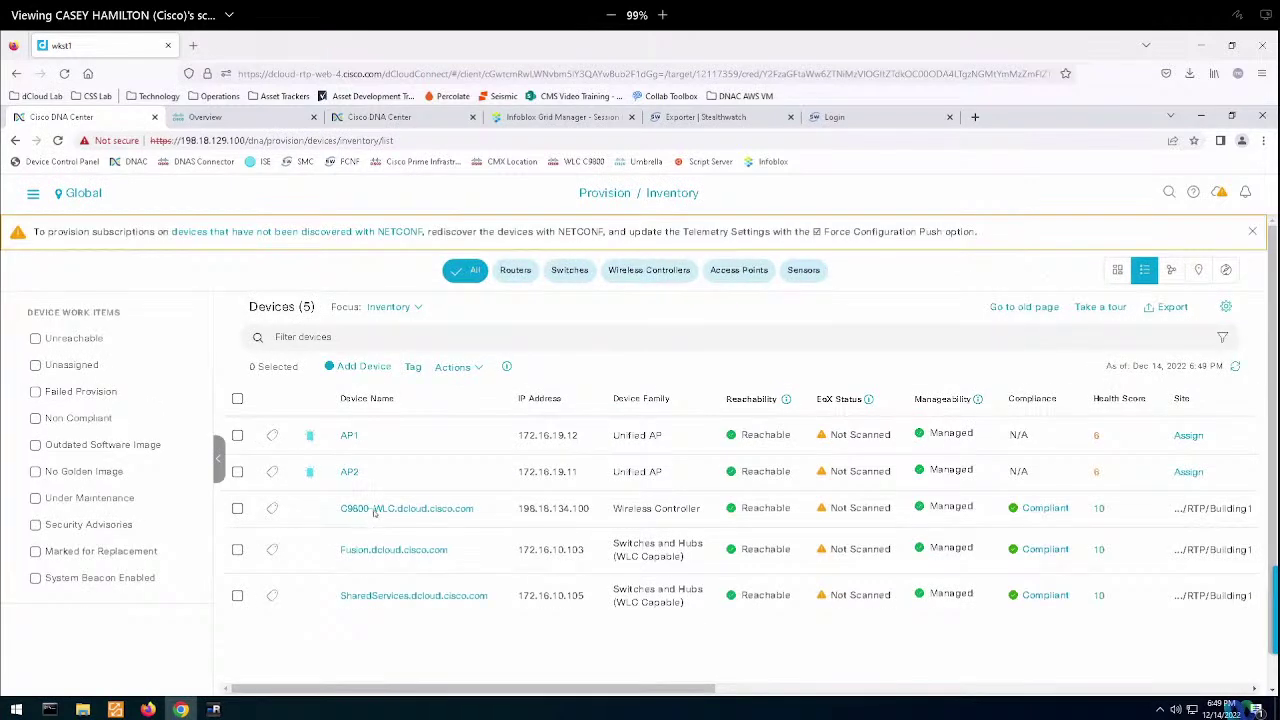
{"action": "left_click", "coordinate": [370, 511]}
{"action": "left_click", "coordinate": [560, 287]}
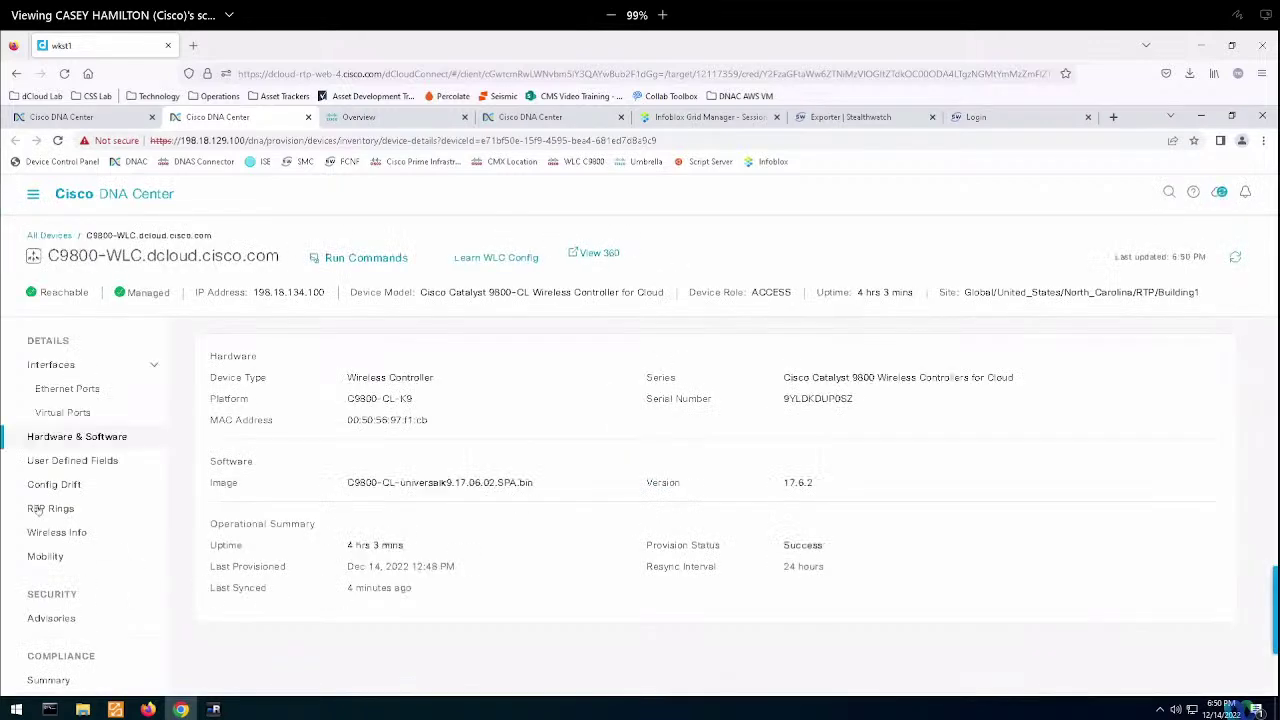
{"action": "left_click", "coordinate": [34, 489]}
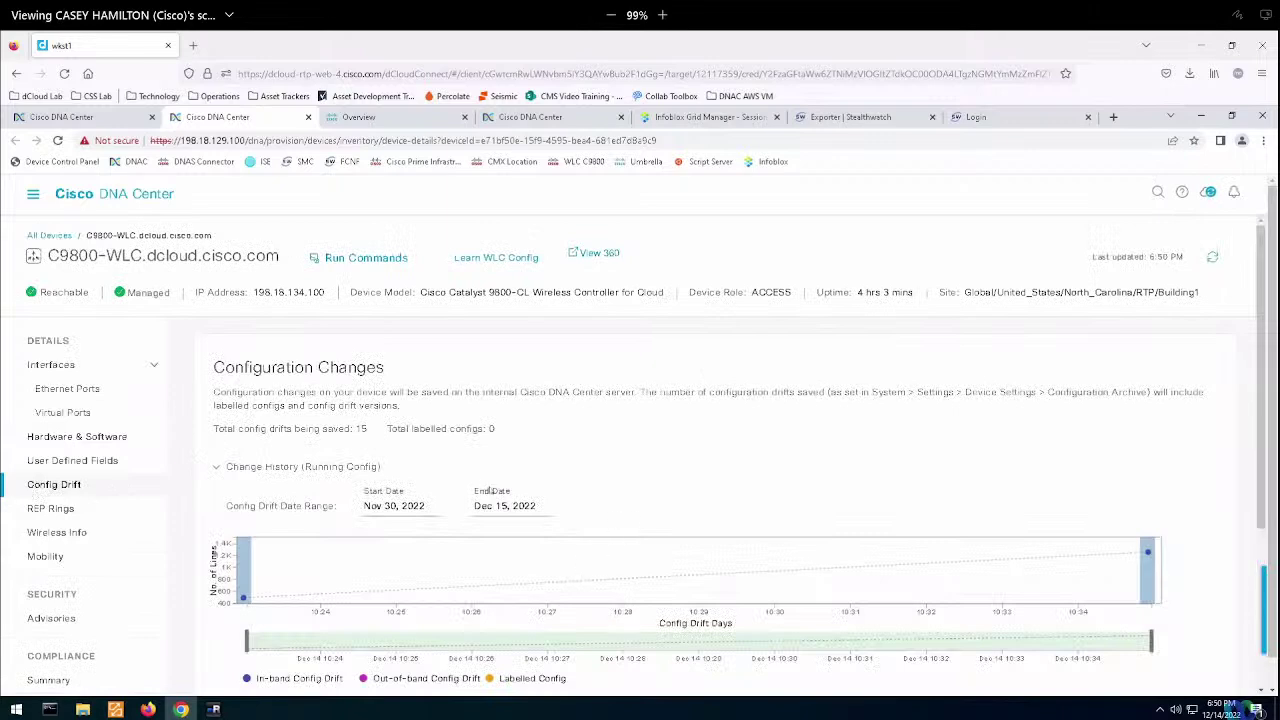
Set the Config Drift start date to Dec 14, 2022 and scroll through the running-config diff.
{"action": "left_click", "coordinate": [403, 506]}
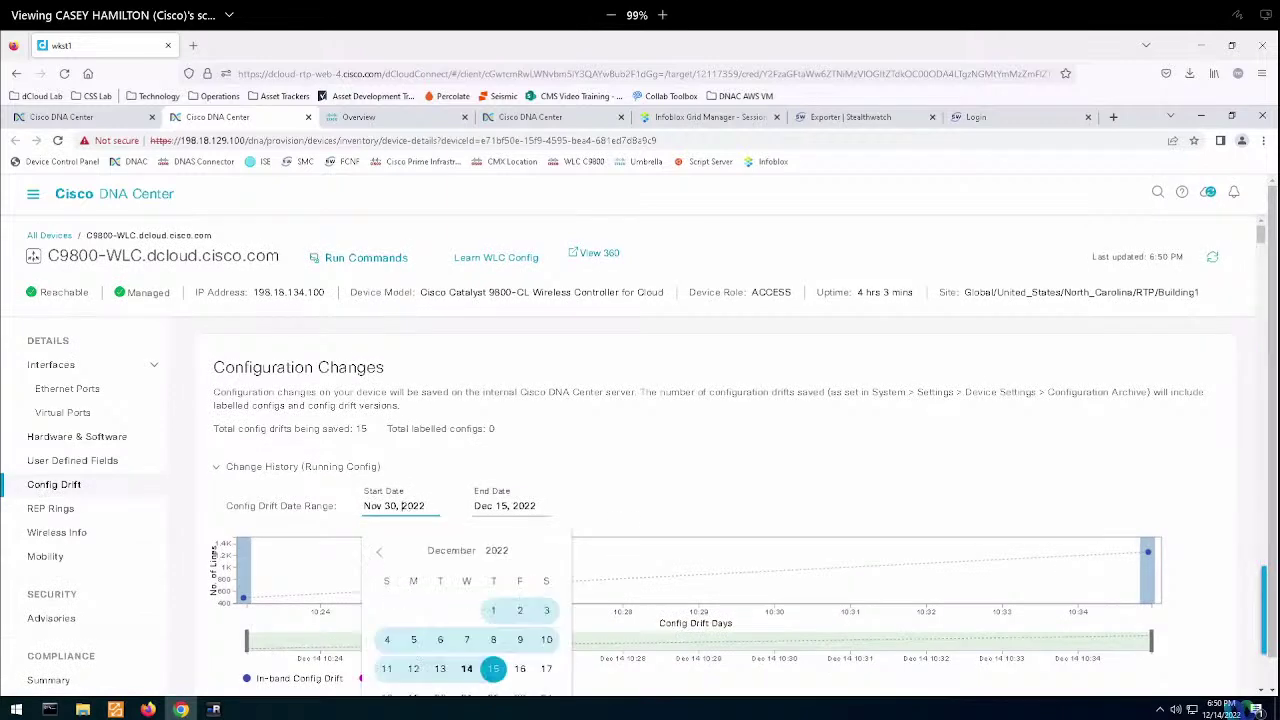
{"action": "left_click", "coordinate": [472, 674]}
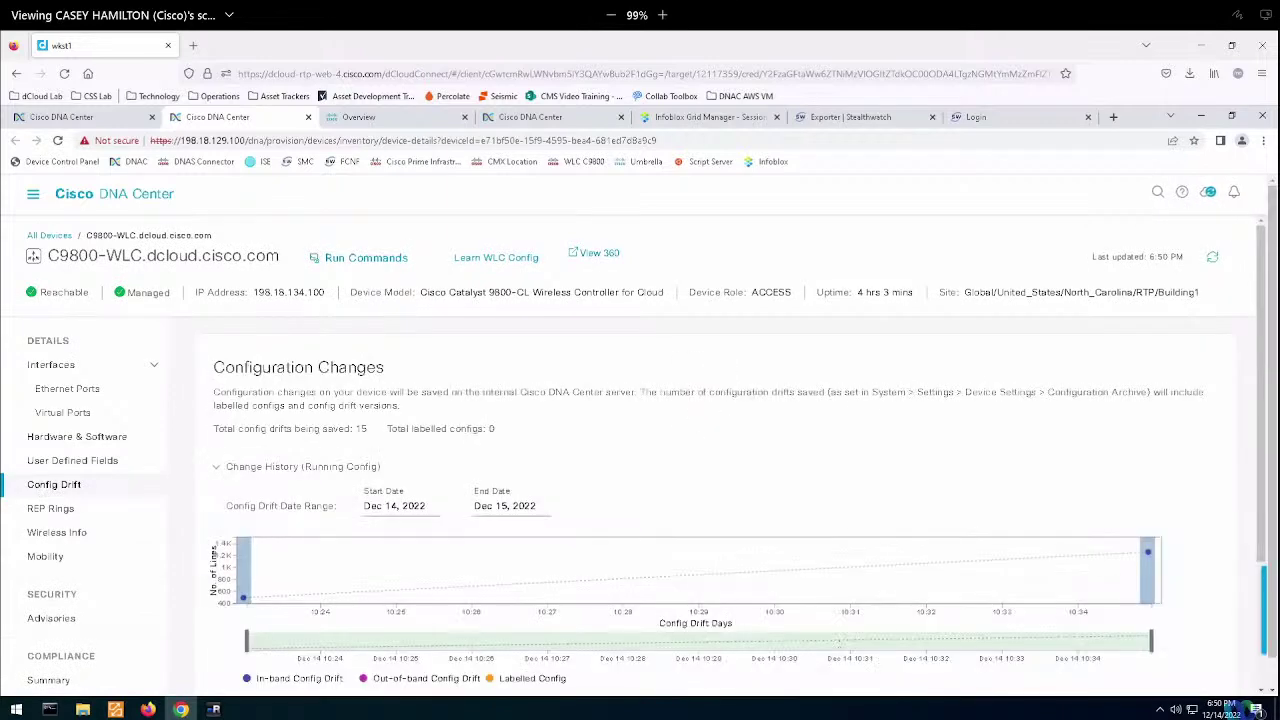
{"action": "scroll", "coordinate": [1210, 531], "scroll_direction": "down", "scroll_amount": 3}
{"action": "scroll", "coordinate": [1210, 531], "scroll_direction": "down", "scroll_amount": 3}
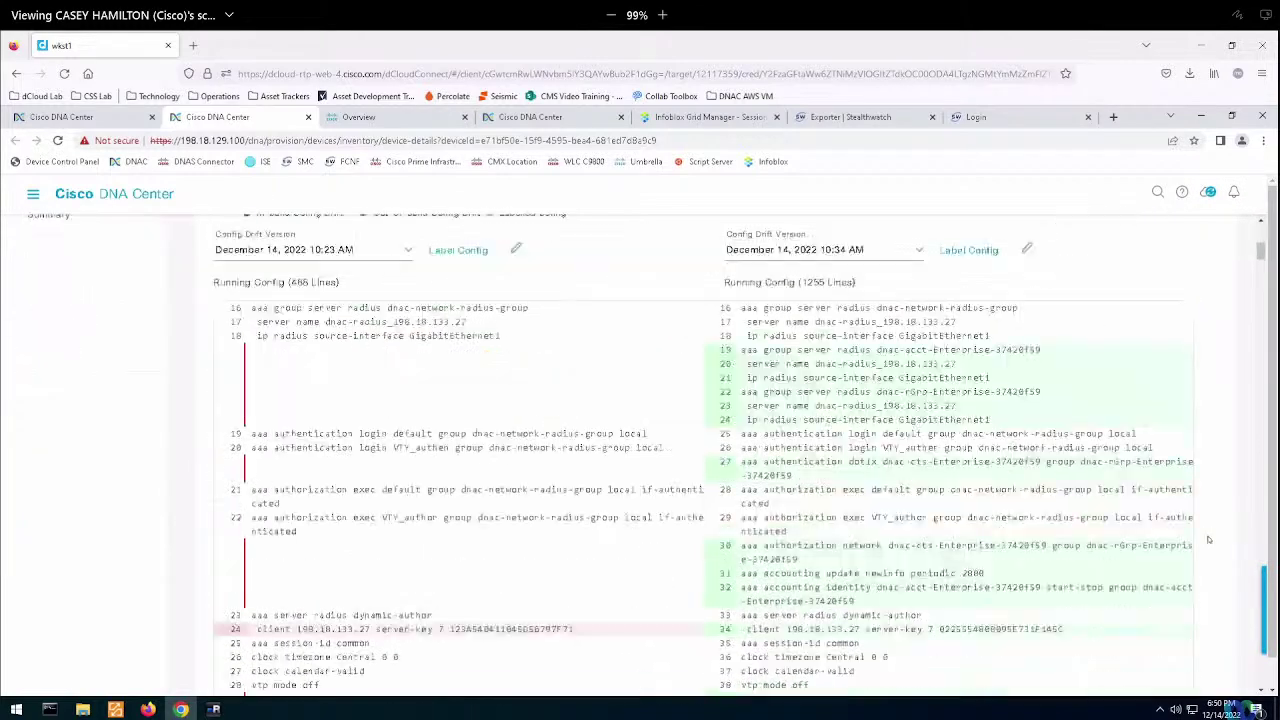
{"action": "scroll", "coordinate": [1208, 540], "scroll_direction": "down", "scroll_amount": 4}
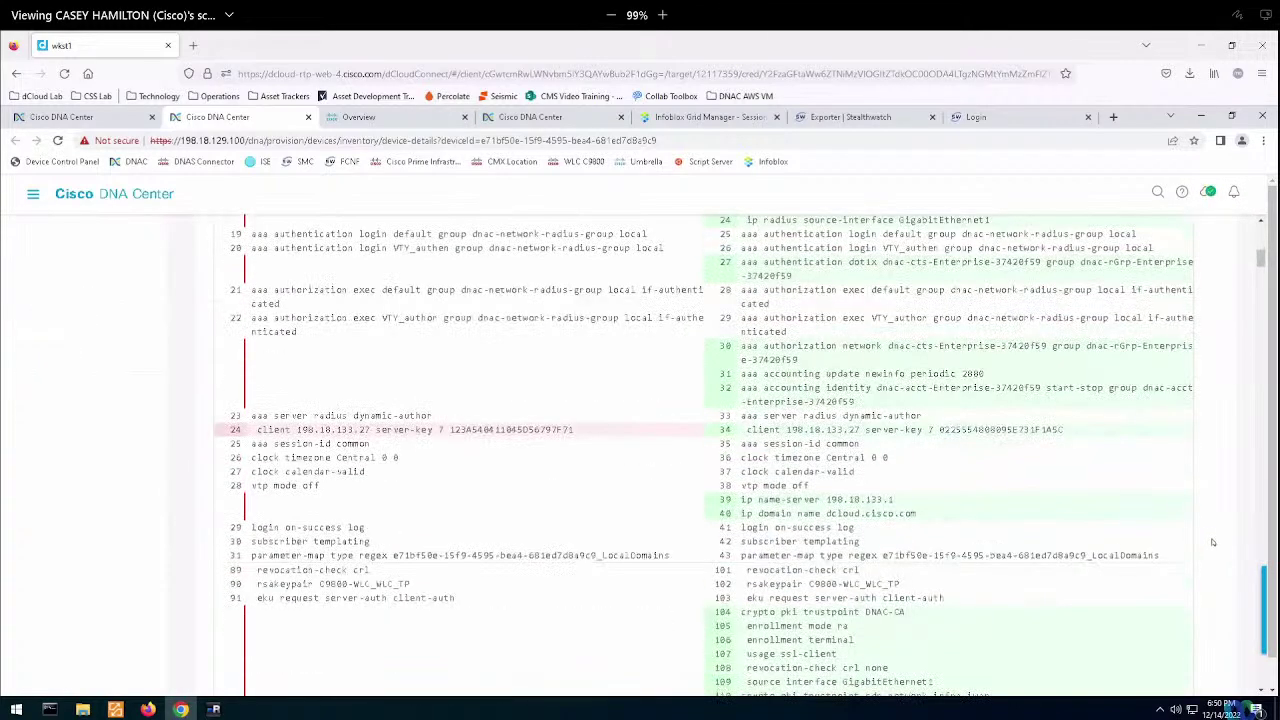
{"action": "scroll", "coordinate": [1216, 567], "scroll_direction": "down", "scroll_amount": 3}
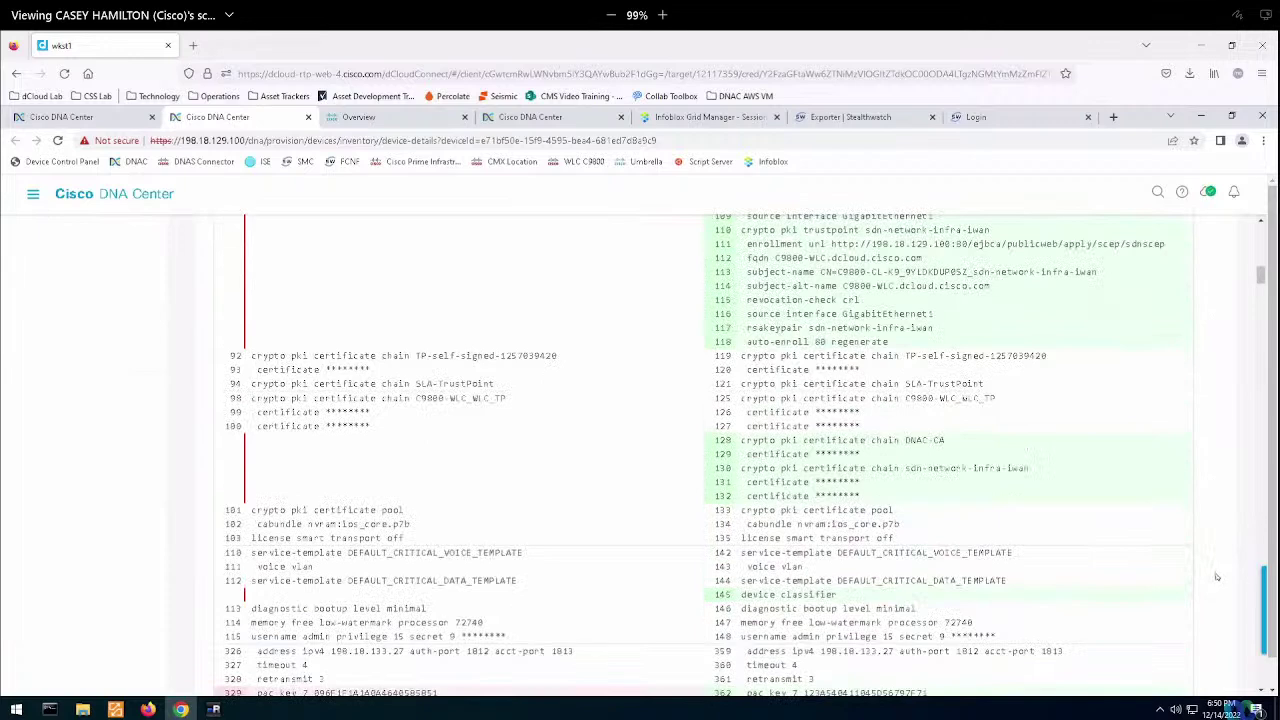
{"action": "scroll", "coordinate": [1216, 576], "scroll_direction": "down", "scroll_amount": 3}
{"action": "left_click_drag", "start_coordinate": [1262, 297], "coordinate": [1260, 659]}
{"action": "scroll", "coordinate": [1260, 650], "scroll_direction": "up", "scroll_amount": 20}
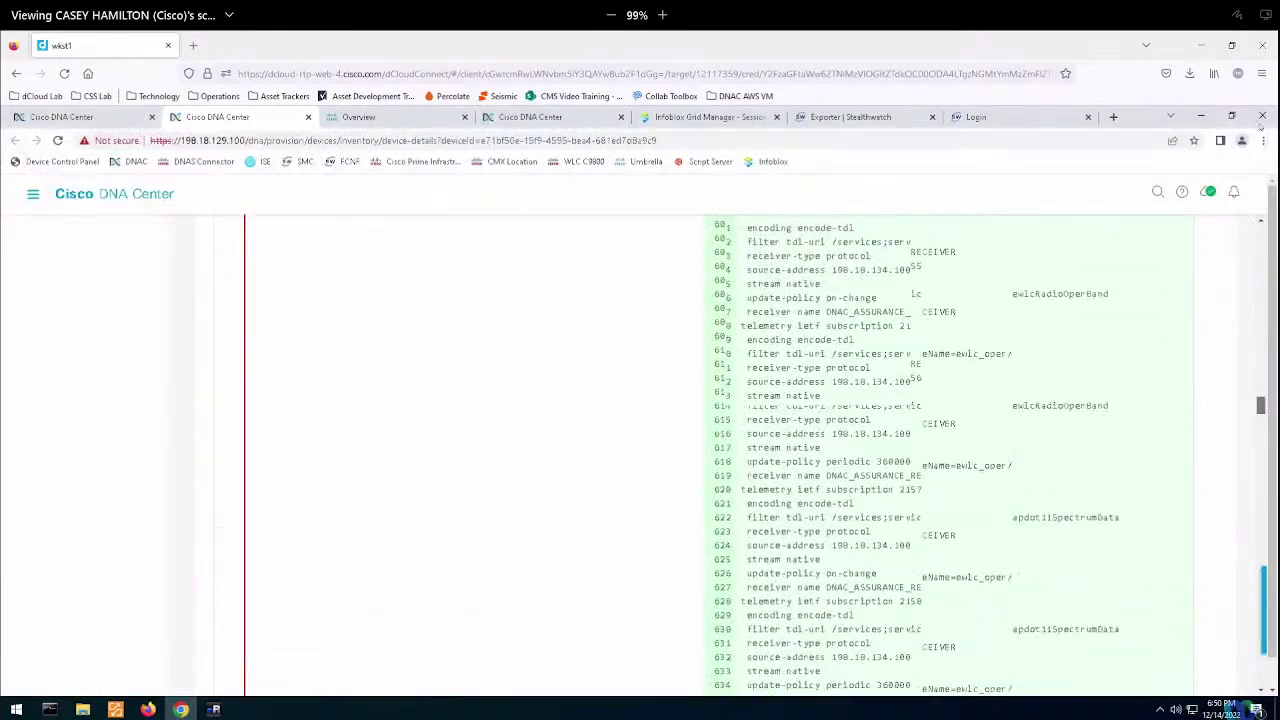
Keep the end date at Dec 15, 2022, highlight the changed RADIUS client key line, then go to mRemoteNG.
{"action": "left_click", "coordinate": [395, 506]}
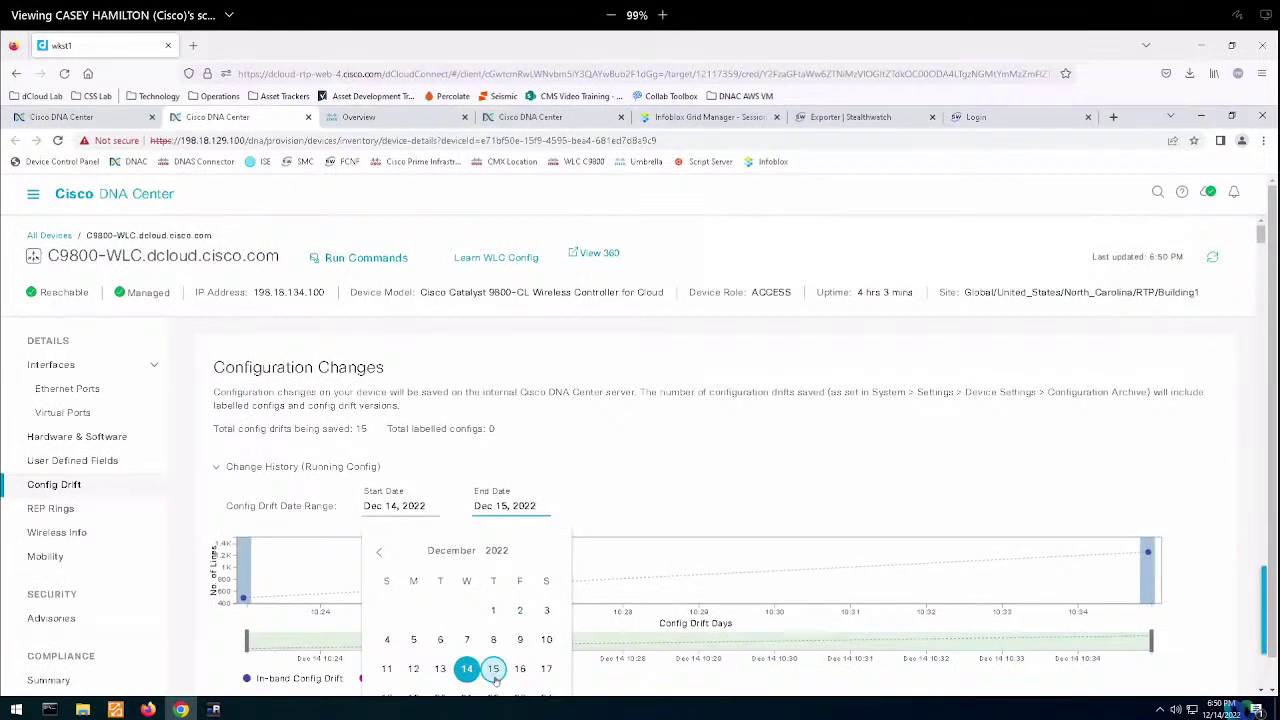
{"action": "left_click", "coordinate": [494, 672]}
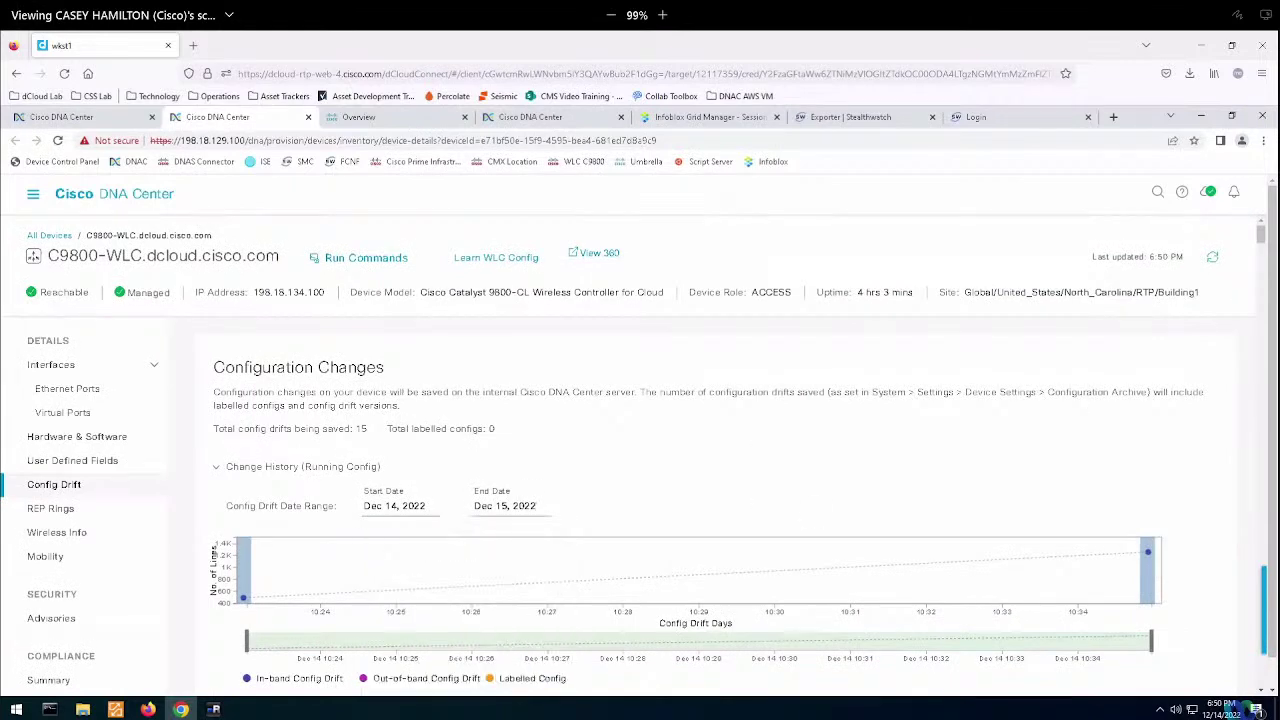
{"action": "scroll", "coordinate": [757, 505], "scroll_direction": "down", "scroll_amount": 3}
{"action": "scroll", "coordinate": [410, 610], "scroll_direction": "down", "scroll_amount": 3}
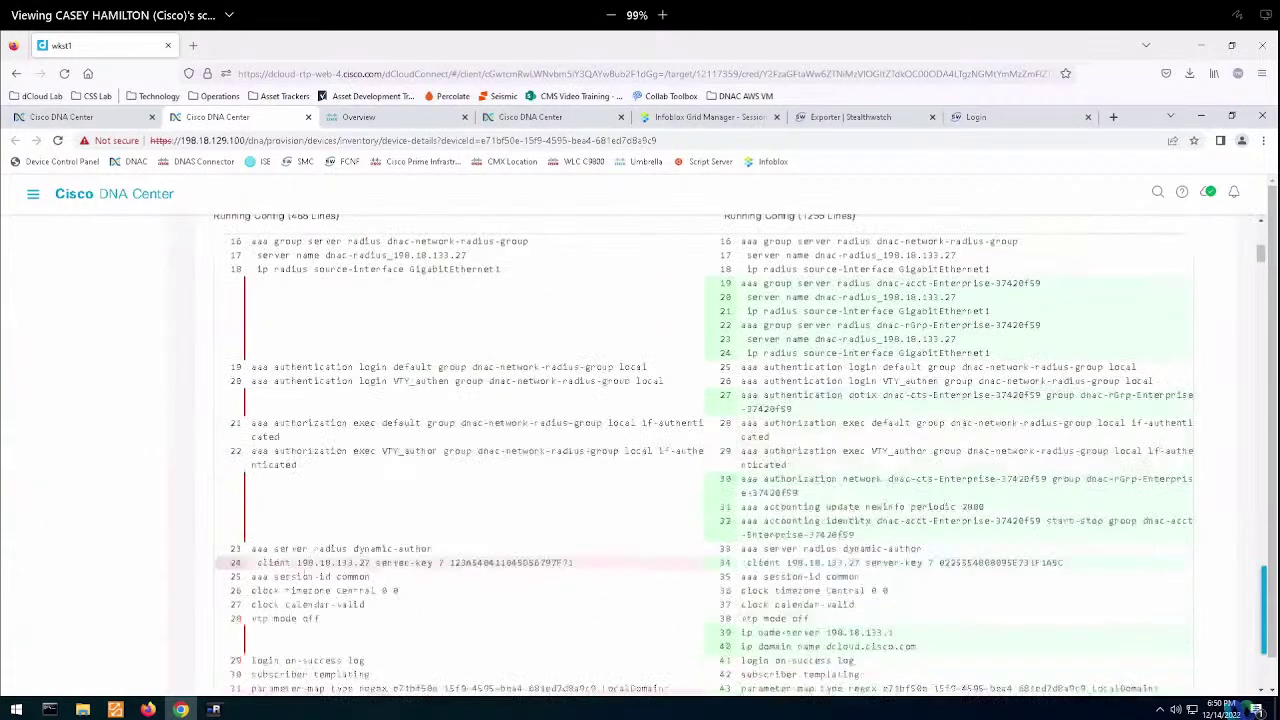
{"action": "left_click_drag", "start_coordinate": [529, 563], "coordinate": [287, 563]}
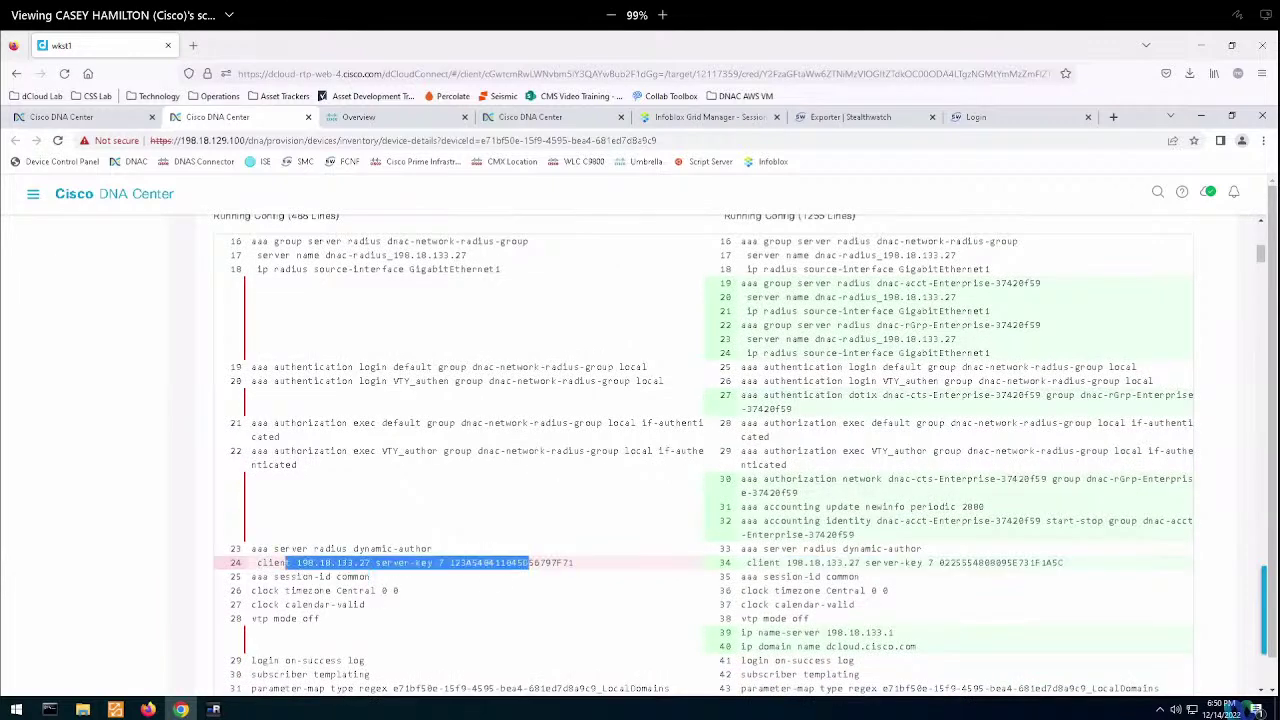
{"action": "scroll", "coordinate": [700, 450], "scroll_direction": "up", "scroll_amount": 3}
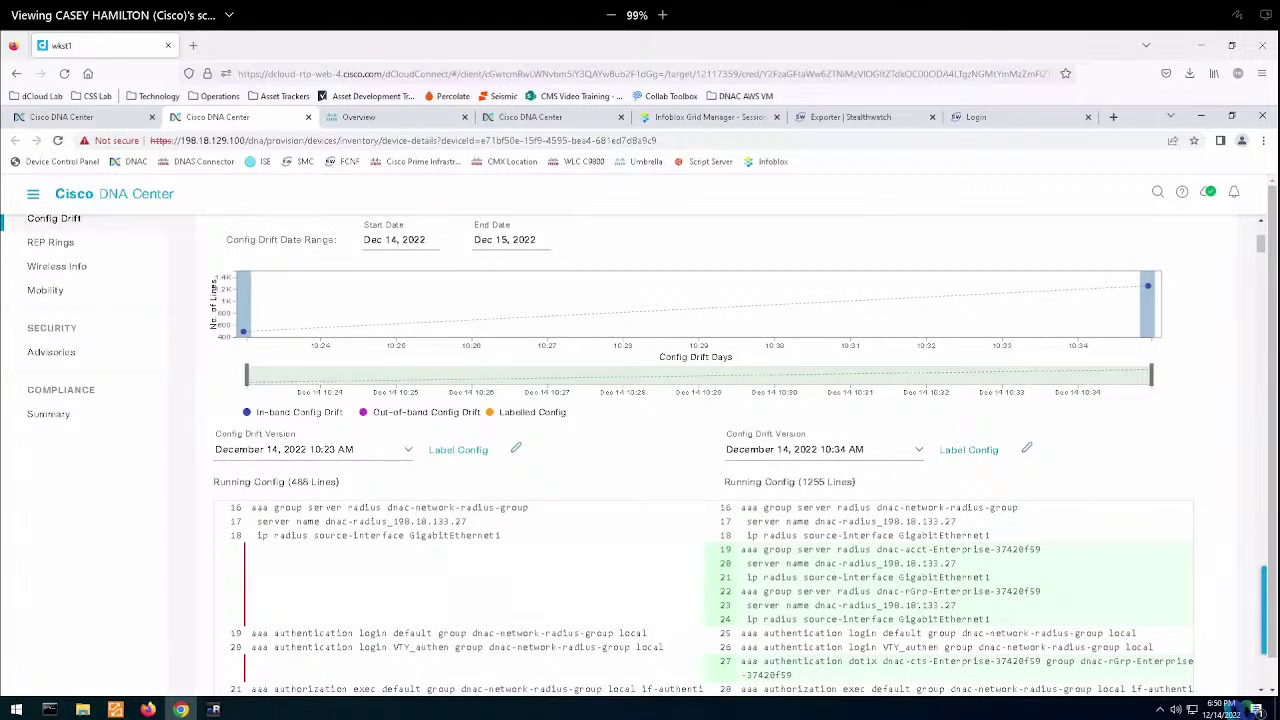
{"action": "left_click", "coordinate": [213, 709]}
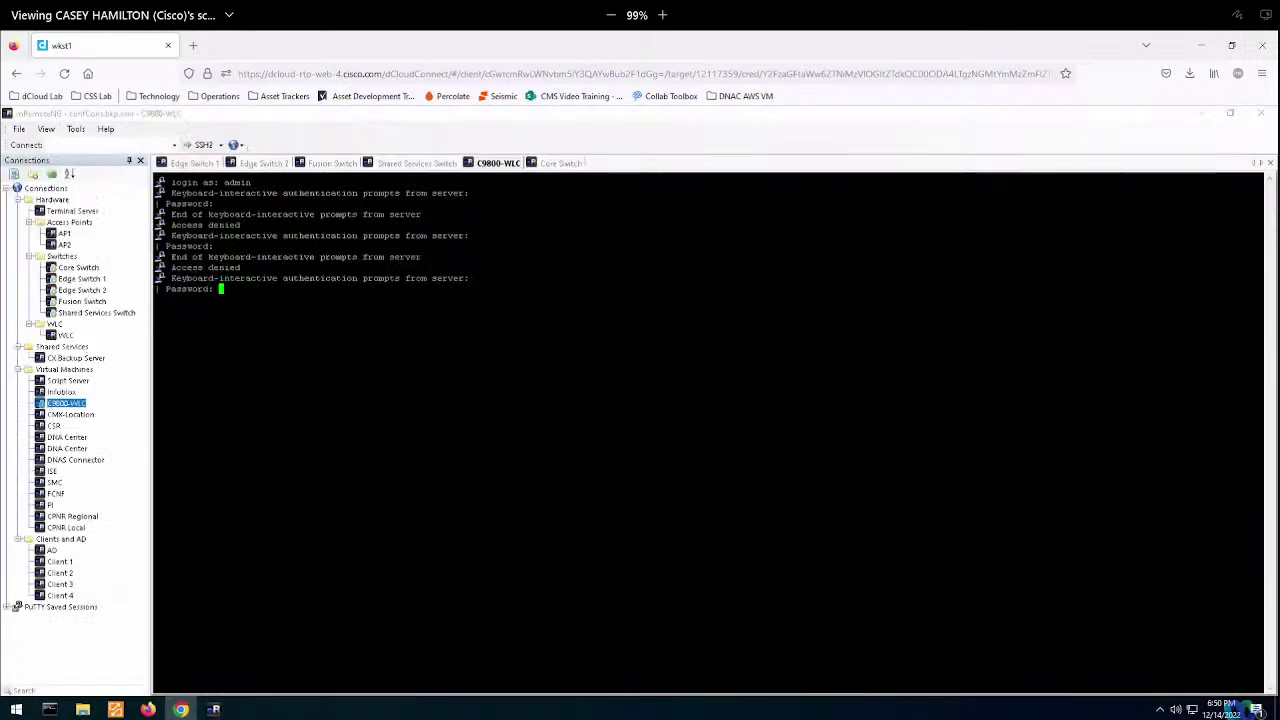
Disconnect the stale C9800-WLC SSH session and reconnect it.
{"action": "left_click", "coordinate": [68, 405]}
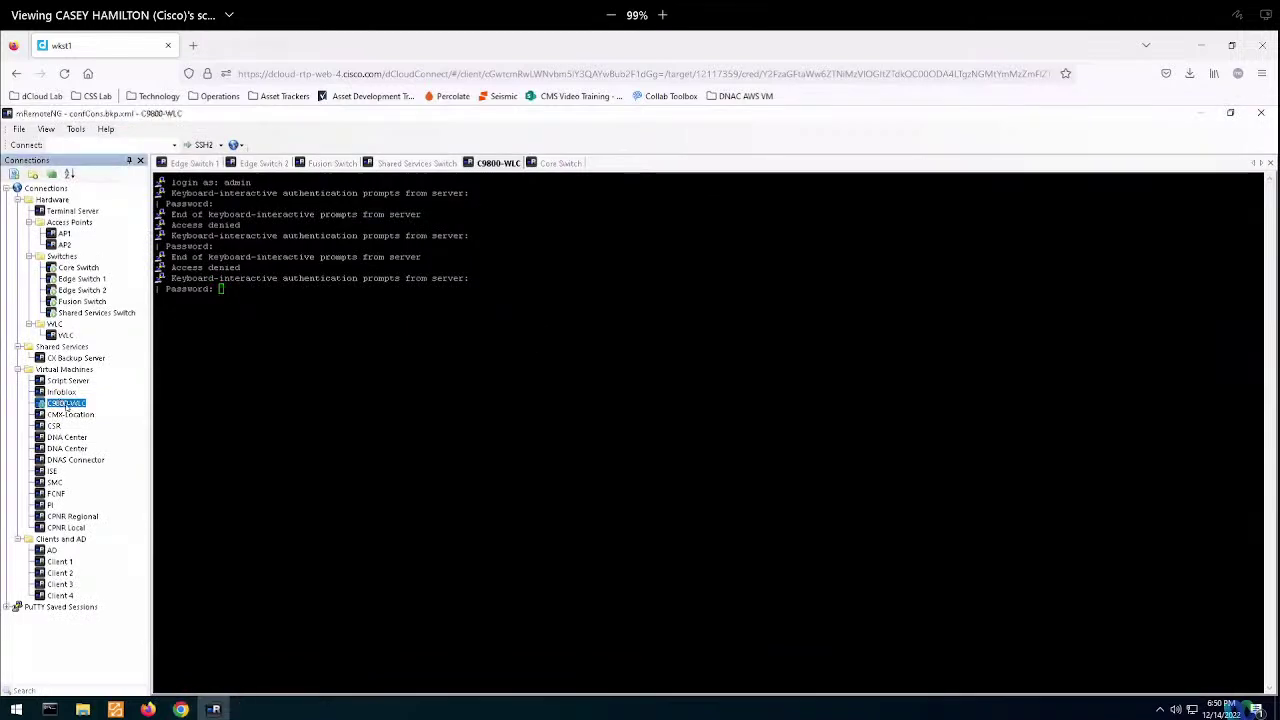
{"action": "right_click", "coordinate": [66, 405]}
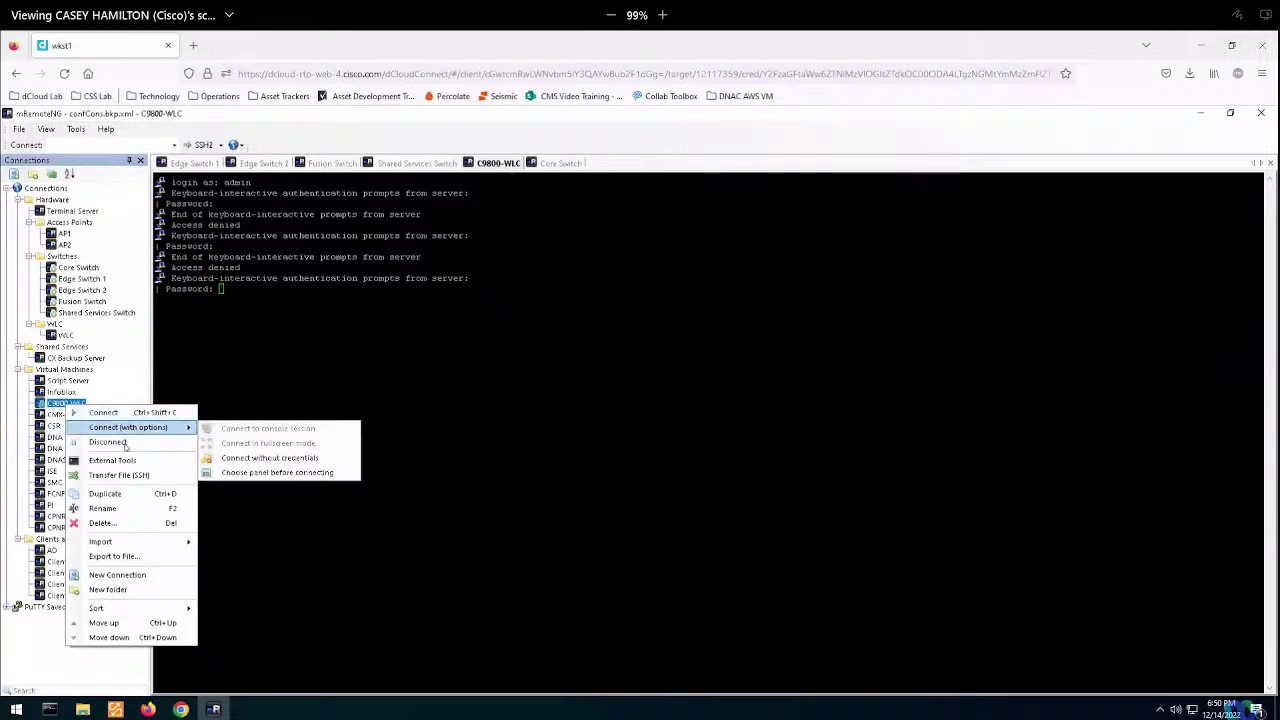
{"action": "left_click", "coordinate": [127, 477]}
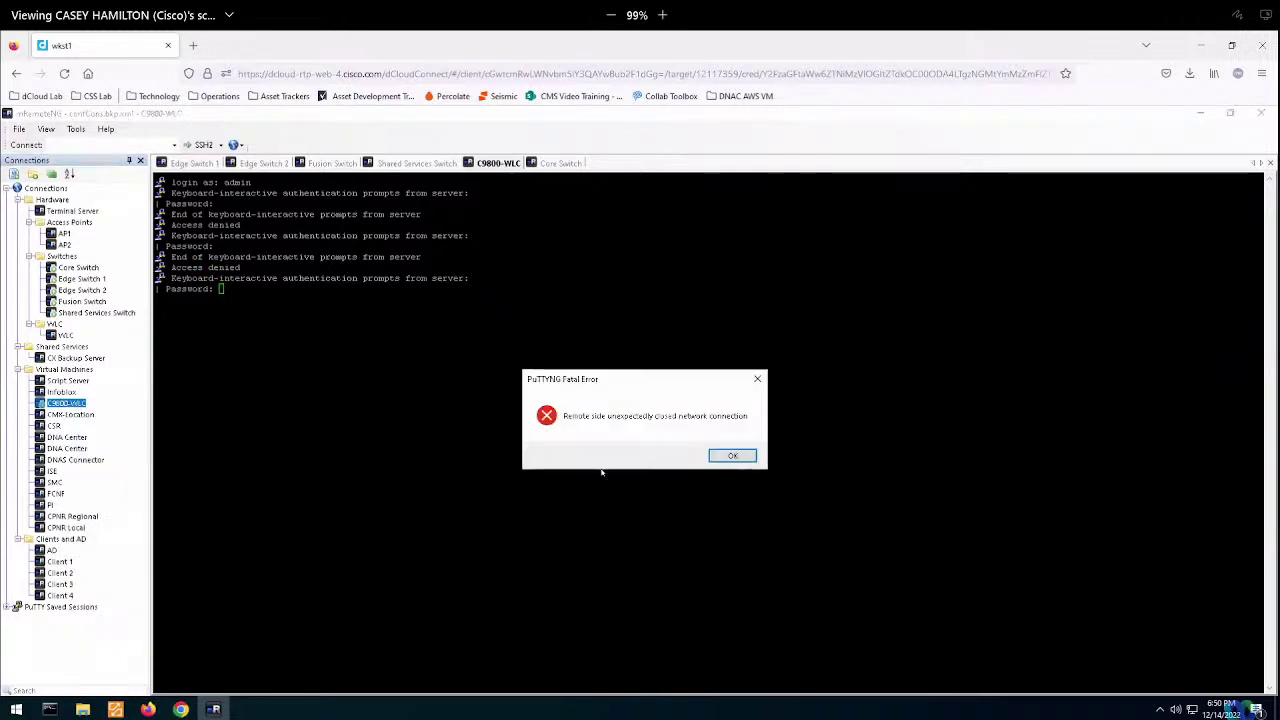
{"action": "left_click", "coordinate": [733, 455]}
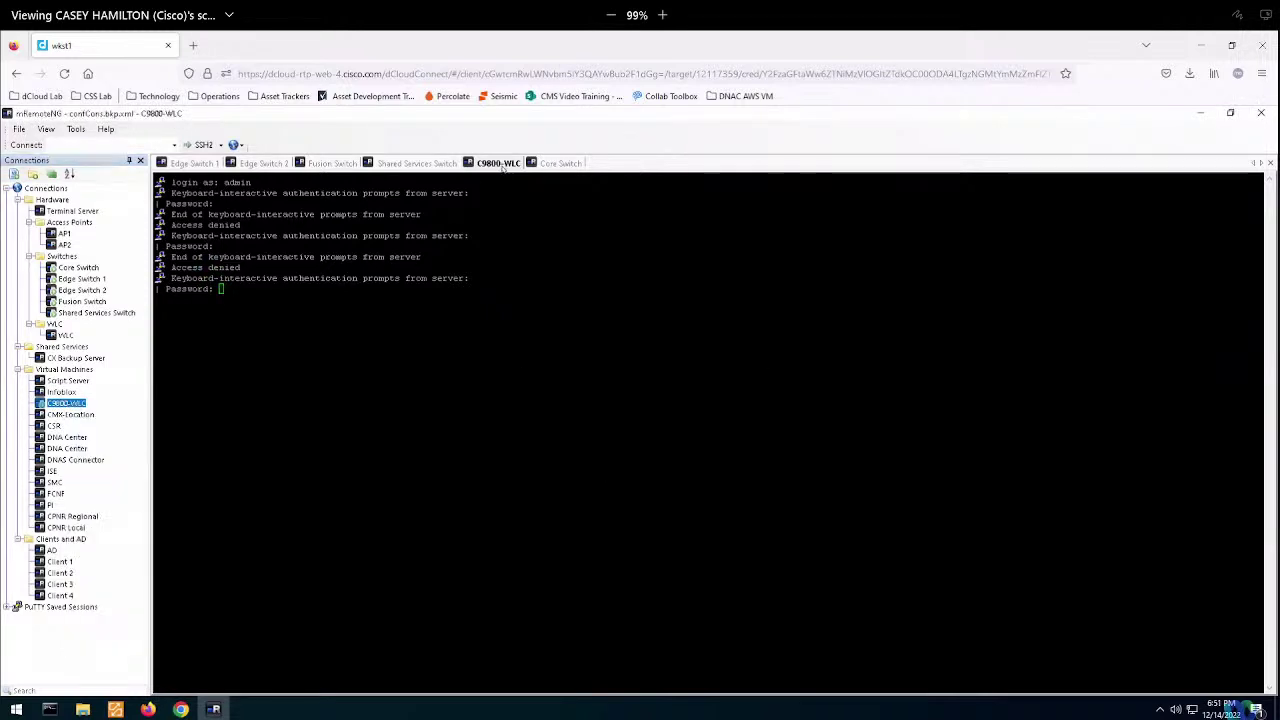
{"action": "right_click", "coordinate": [500, 165]}
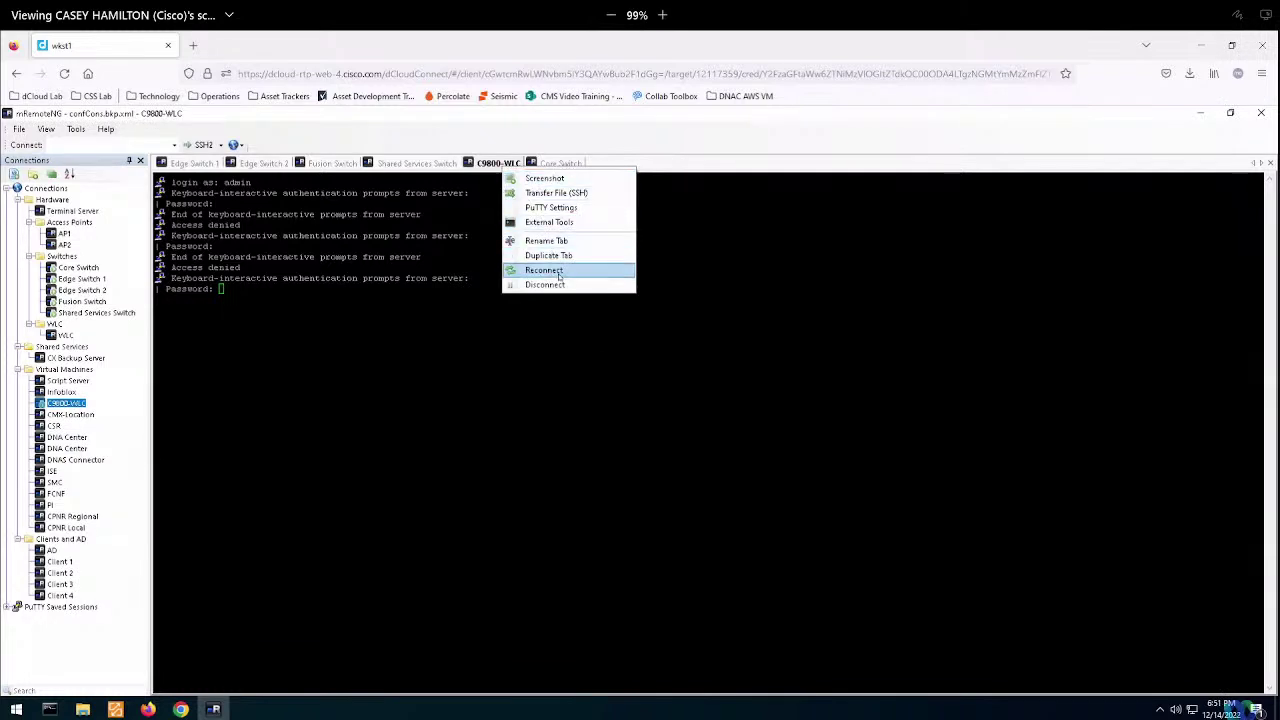
{"action": "left_click", "coordinate": [544, 270]}
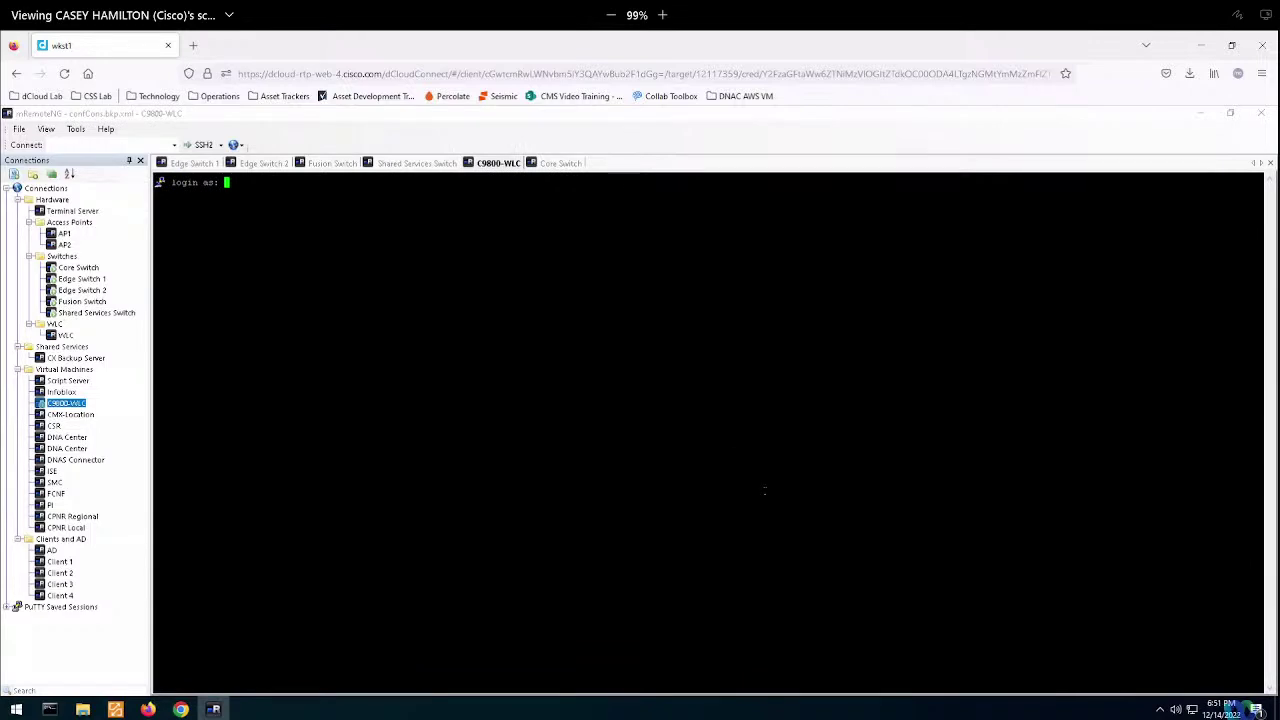
Log in to the WLC, run 'sh run | i dns' and highlight the dnscrypt line, then return to DNA Center.
{"action": "type", "text": "dnacadmin"}
{"action": "key", "text": "Return"}
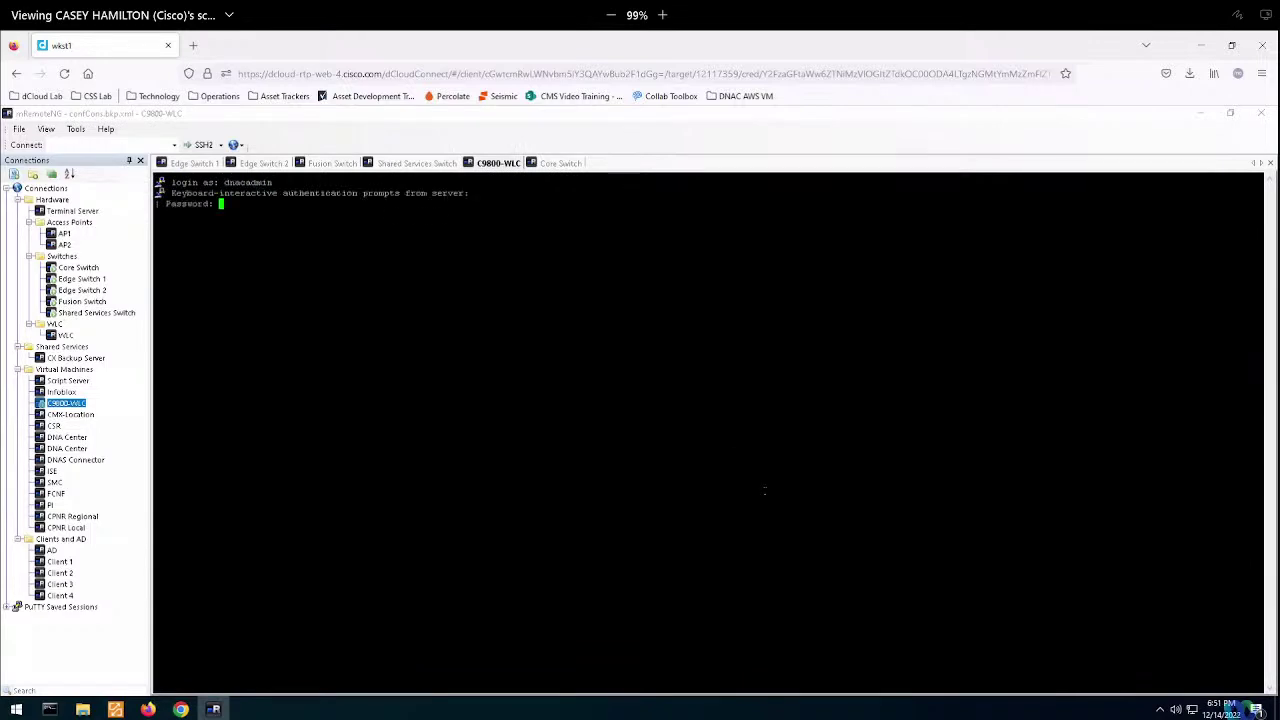
{"action": "key", "text": "Return"}
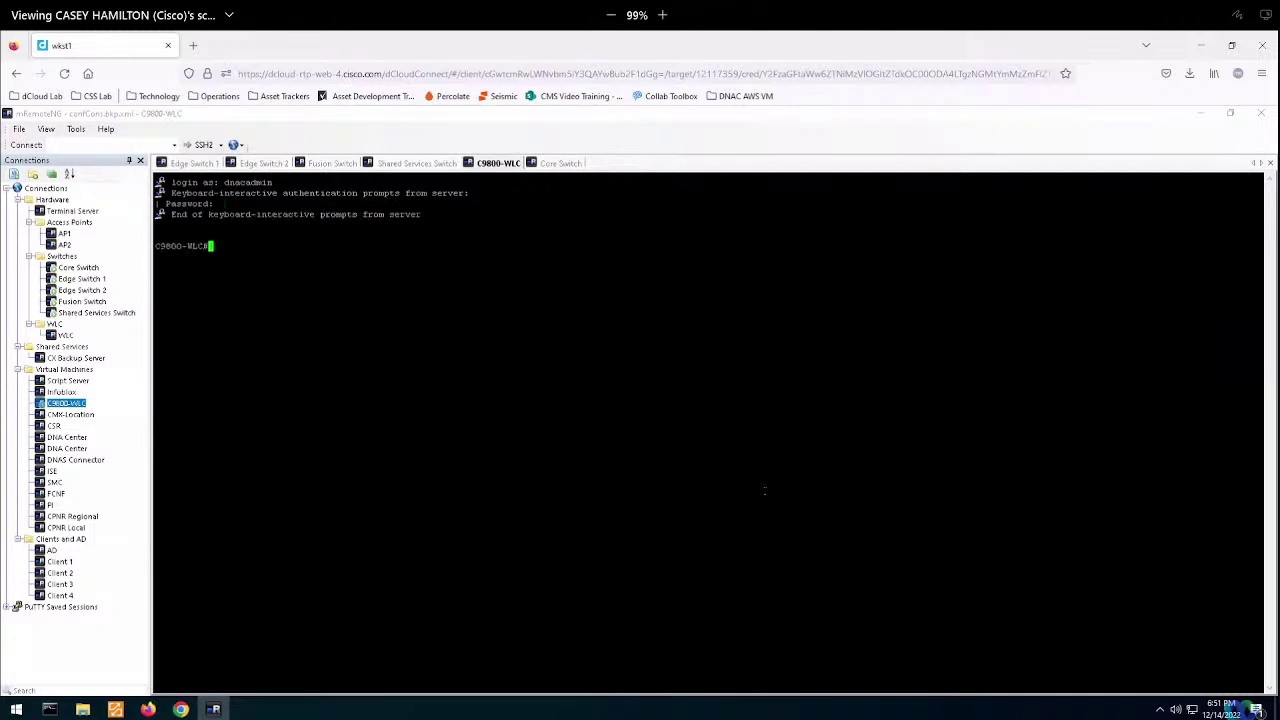
{"action": "key", "text": "Return"}
{"action": "type", "text": "sh run | i dns"}
{"action": "key", "text": "Return"}
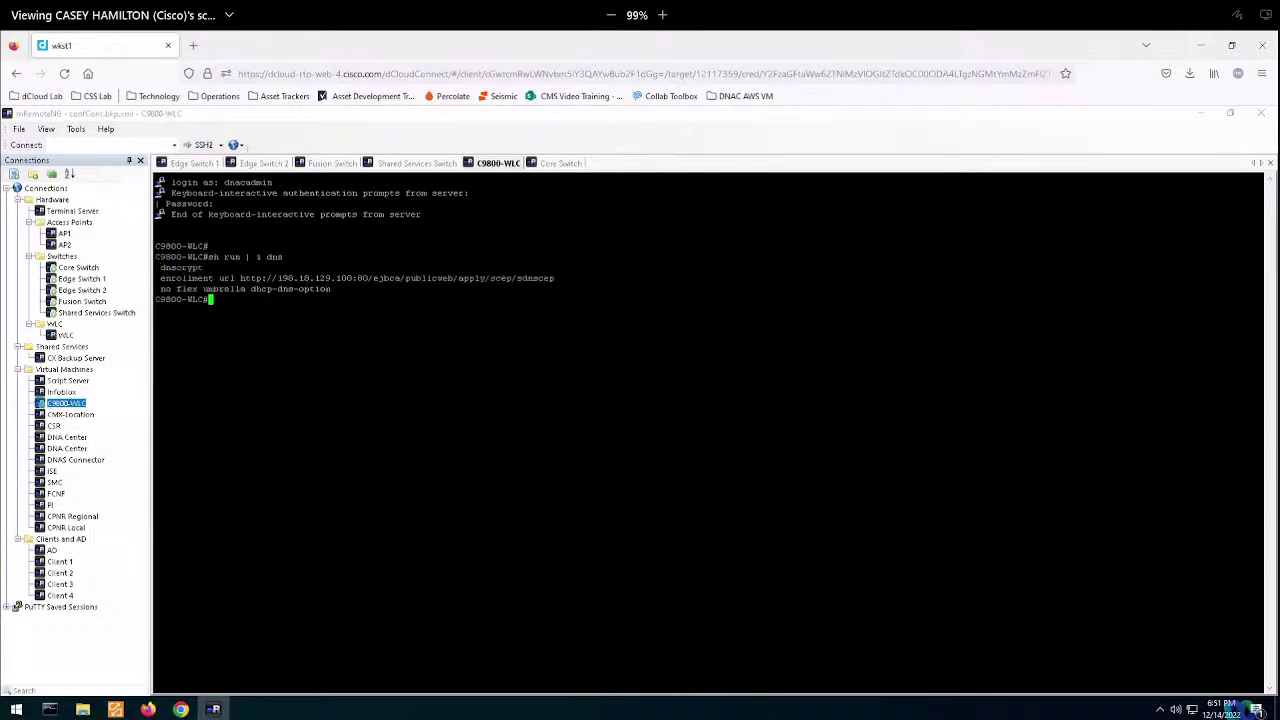
{"action": "left_click_drag", "start_coordinate": [1262, 268], "coordinate": [155, 268]}
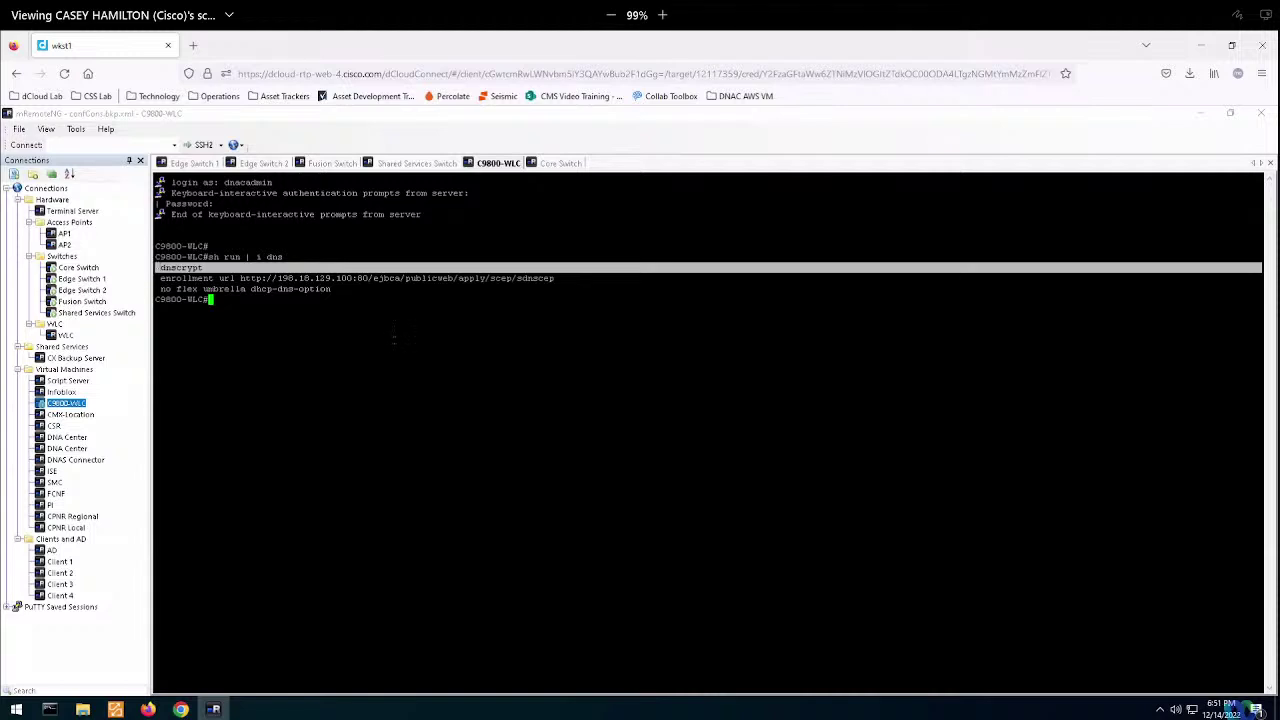
{"action": "left_click", "coordinate": [394, 336]}
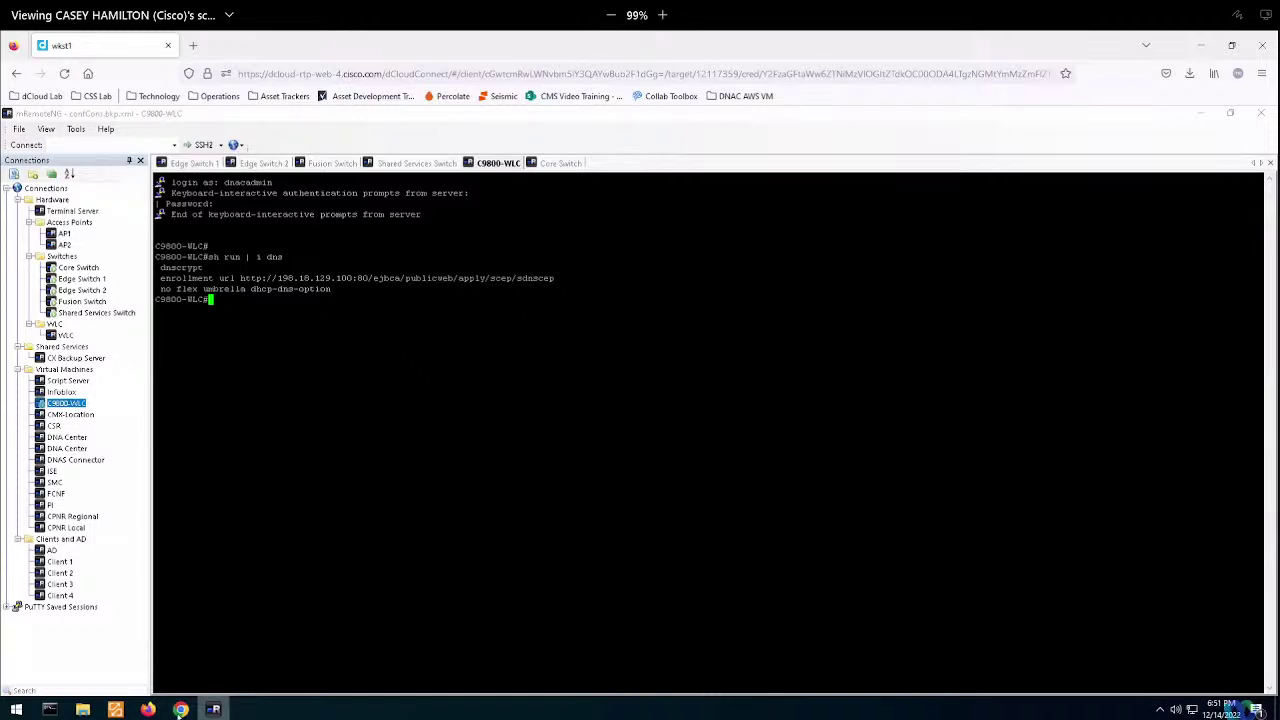
{"action": "left_click", "coordinate": [180, 709]}
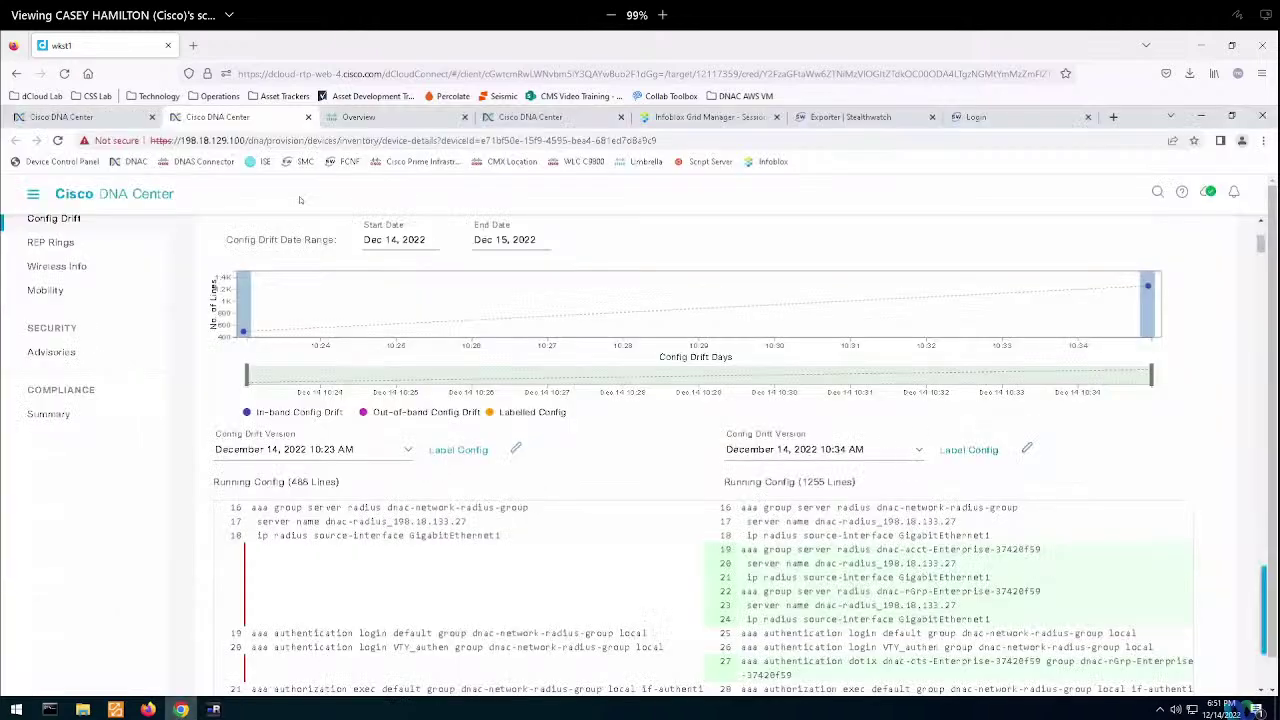
Reload the controller page, reopen Config Drift from Dec 14, 2022, and scroll to the crypto pki changes.
{"action": "left_click", "coordinate": [58, 140]}
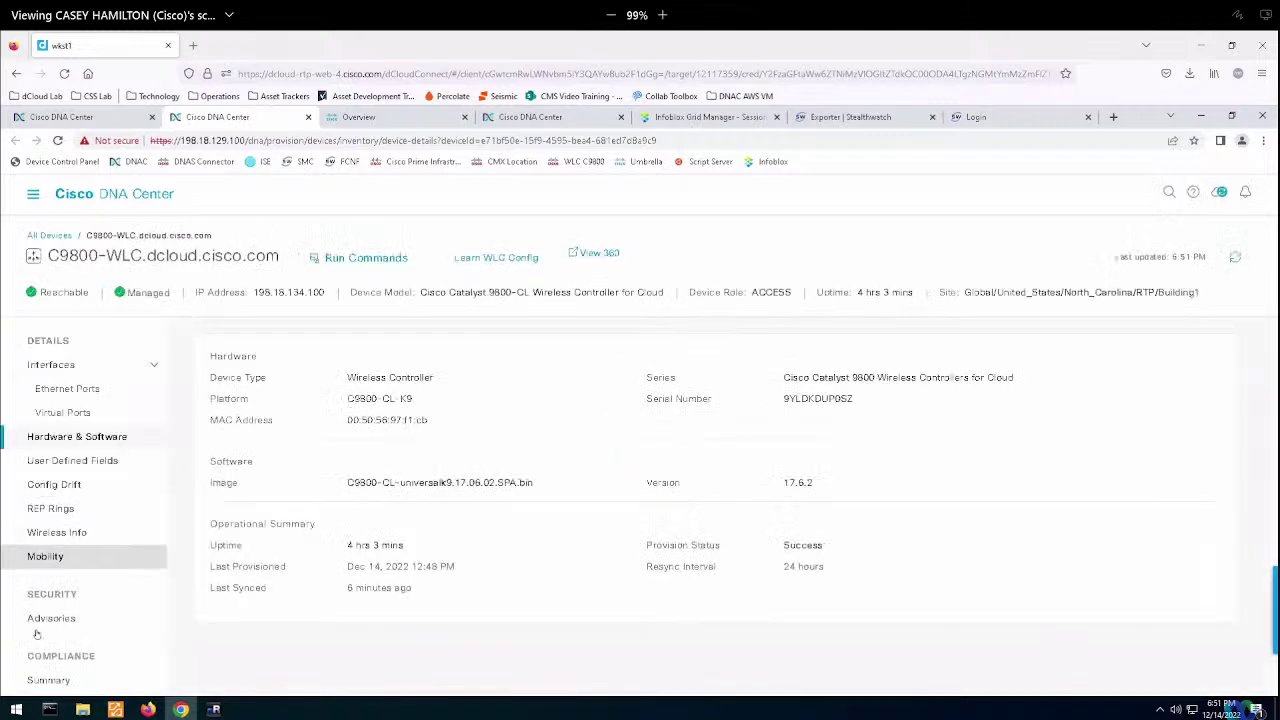
{"action": "left_click", "coordinate": [54, 484]}
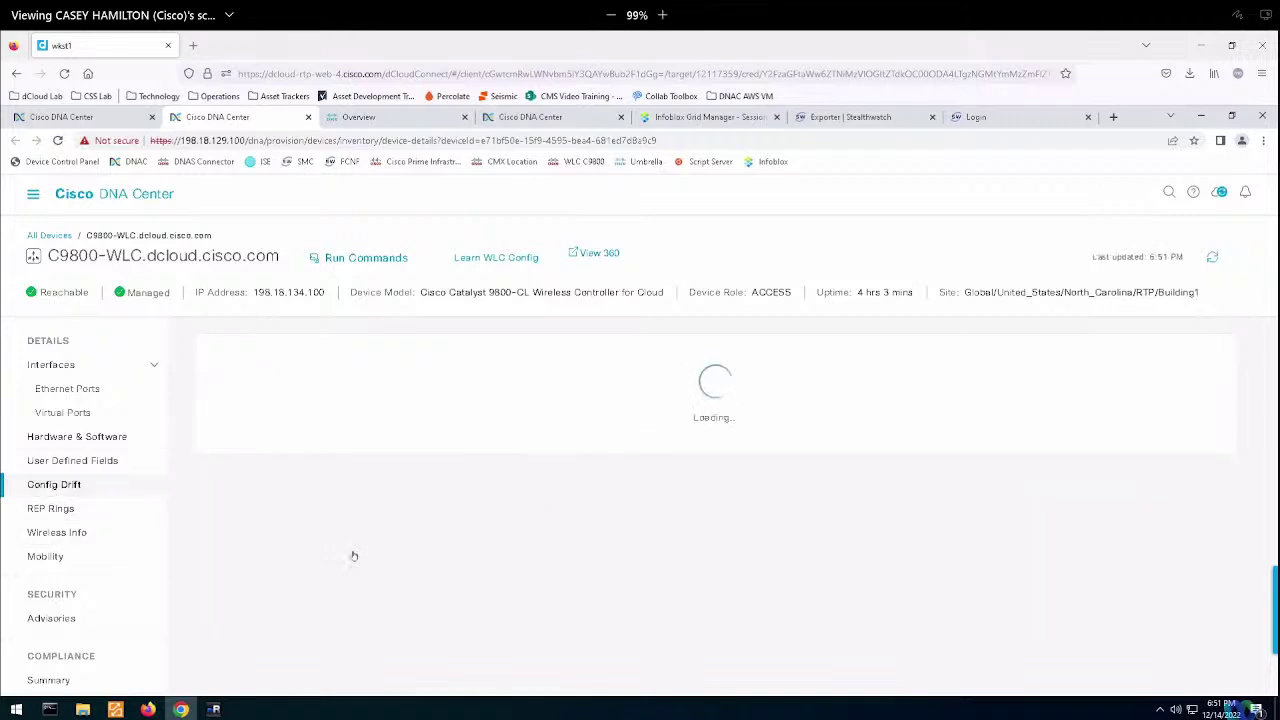
{"action": "scroll", "coordinate": [418, 453], "scroll_direction": "down", "scroll_amount": 1}
{"action": "left_click", "coordinate": [400, 440]}
{"action": "left_click", "coordinate": [465, 608]}
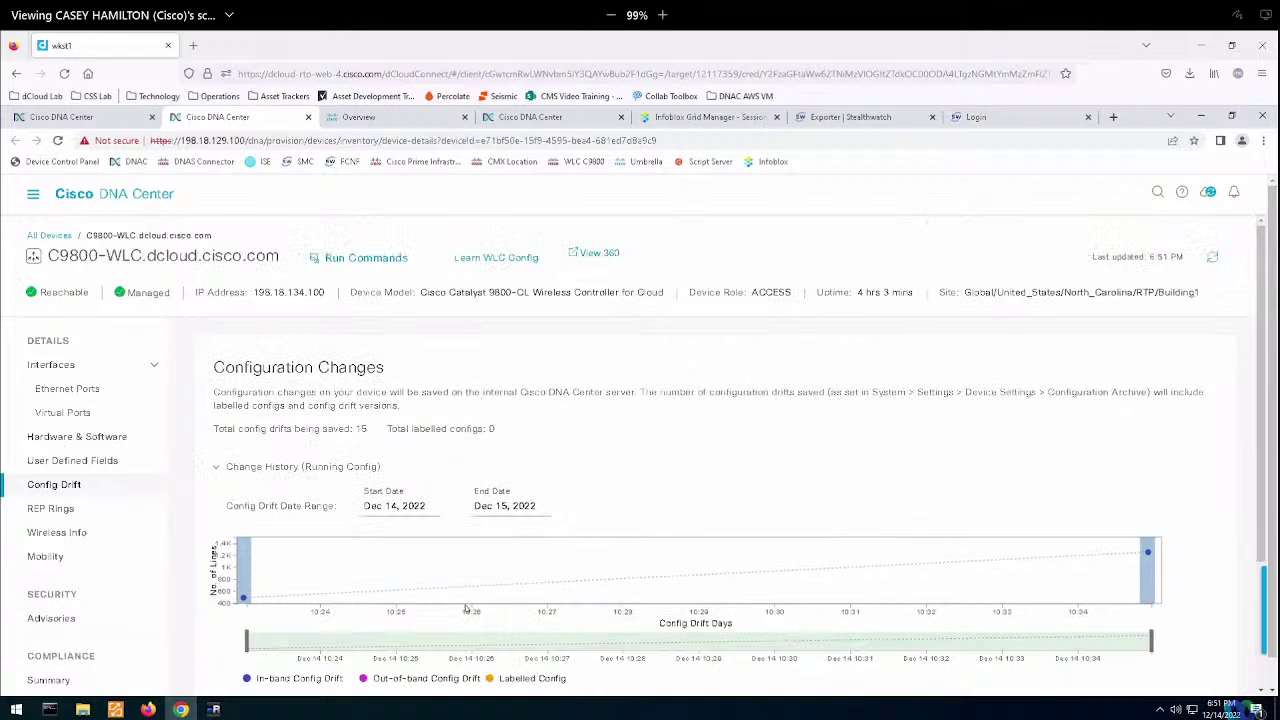
{"action": "scroll", "coordinate": [1231, 504], "scroll_direction": "down", "scroll_amount": 4}
{"action": "scroll", "coordinate": [1231, 504], "scroll_direction": "down", "scroll_amount": 6}
{"action": "scroll", "coordinate": [1222, 520], "scroll_direction": "down", "scroll_amount": 3}
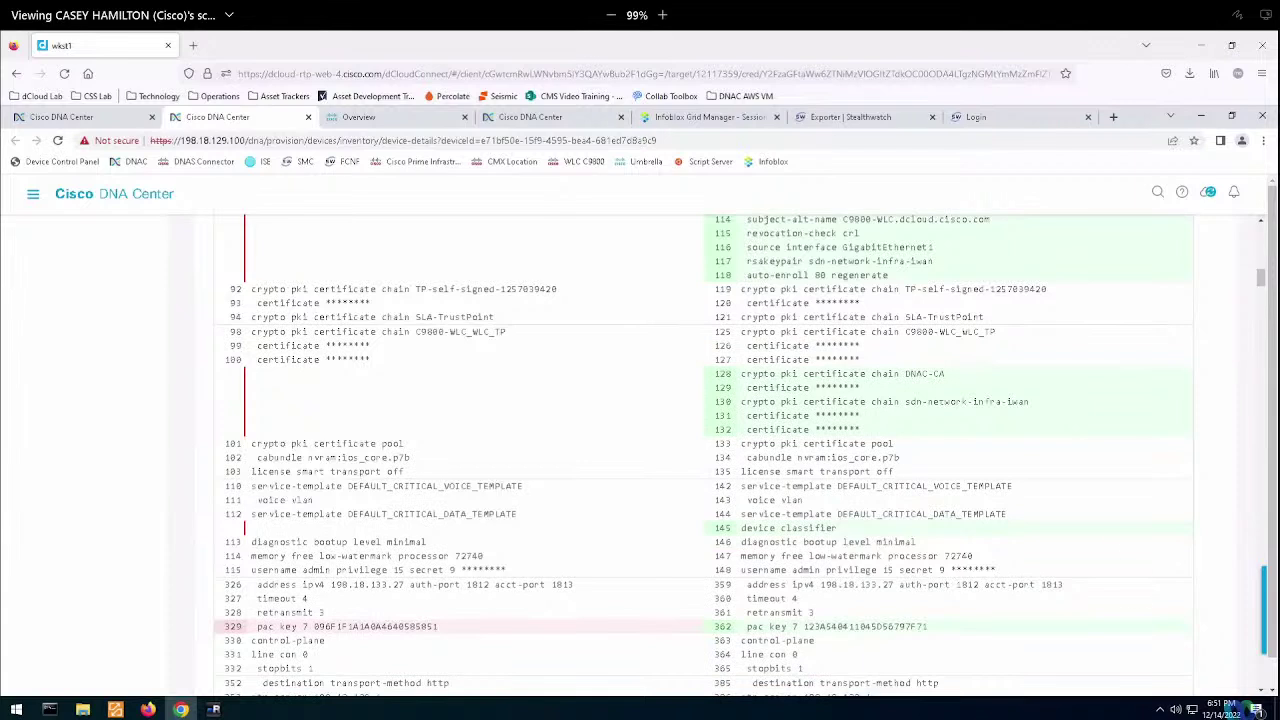
{"action": "left_click", "coordinate": [213, 709]}
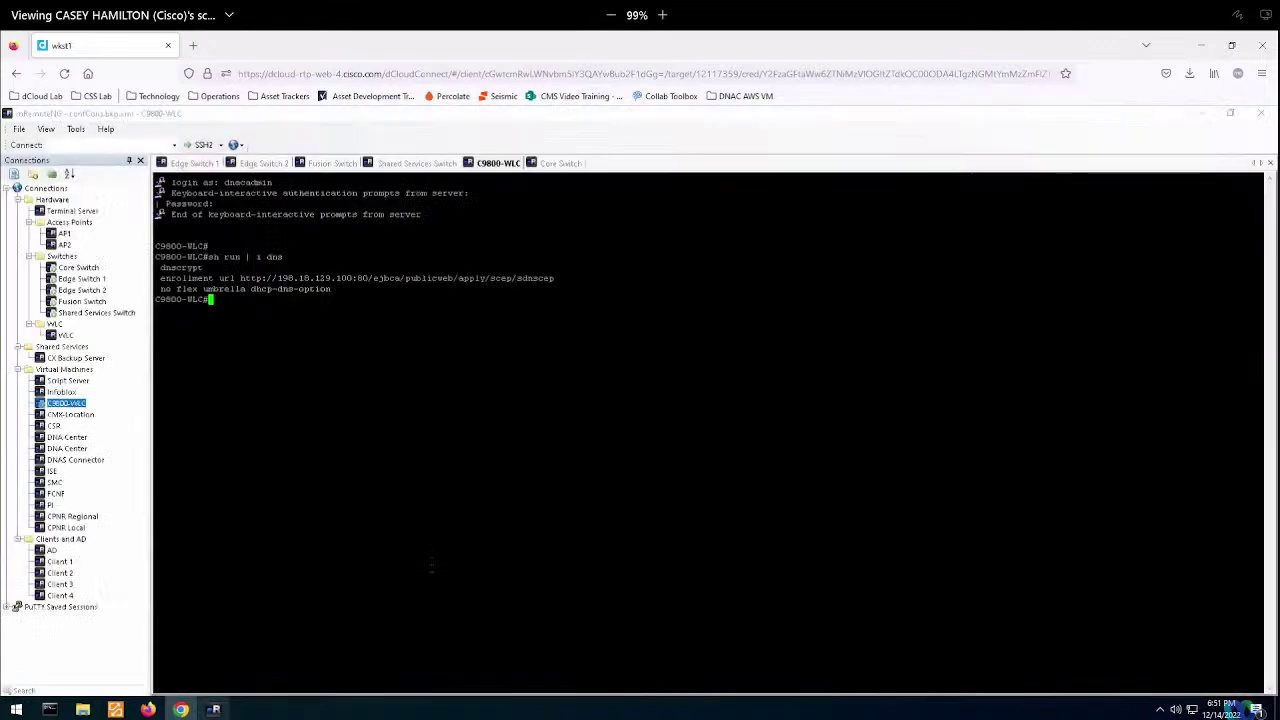
Run 'sh run | i policy' on the C9800-WLC and page through to the final wireless policy lines.
{"action": "type", "text": "sh ru"}
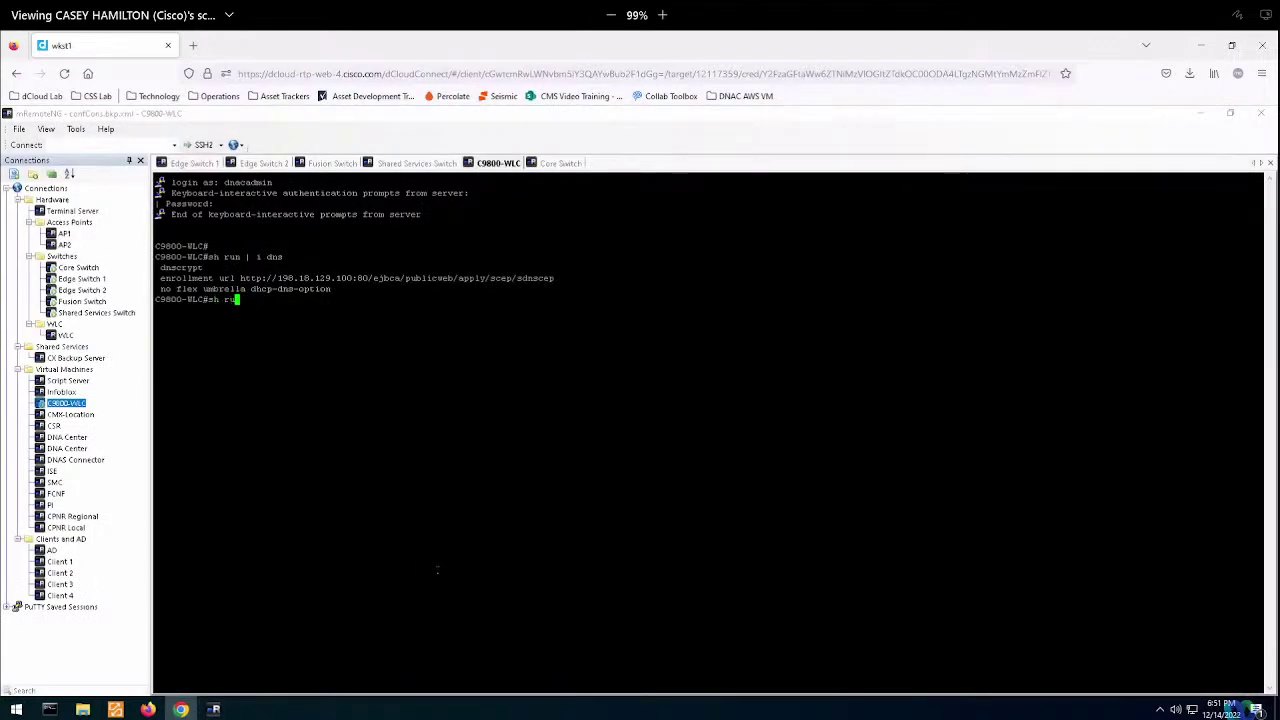
{"action": "type", "text": "n | i policy"}
{"action": "key", "text": "Return"}
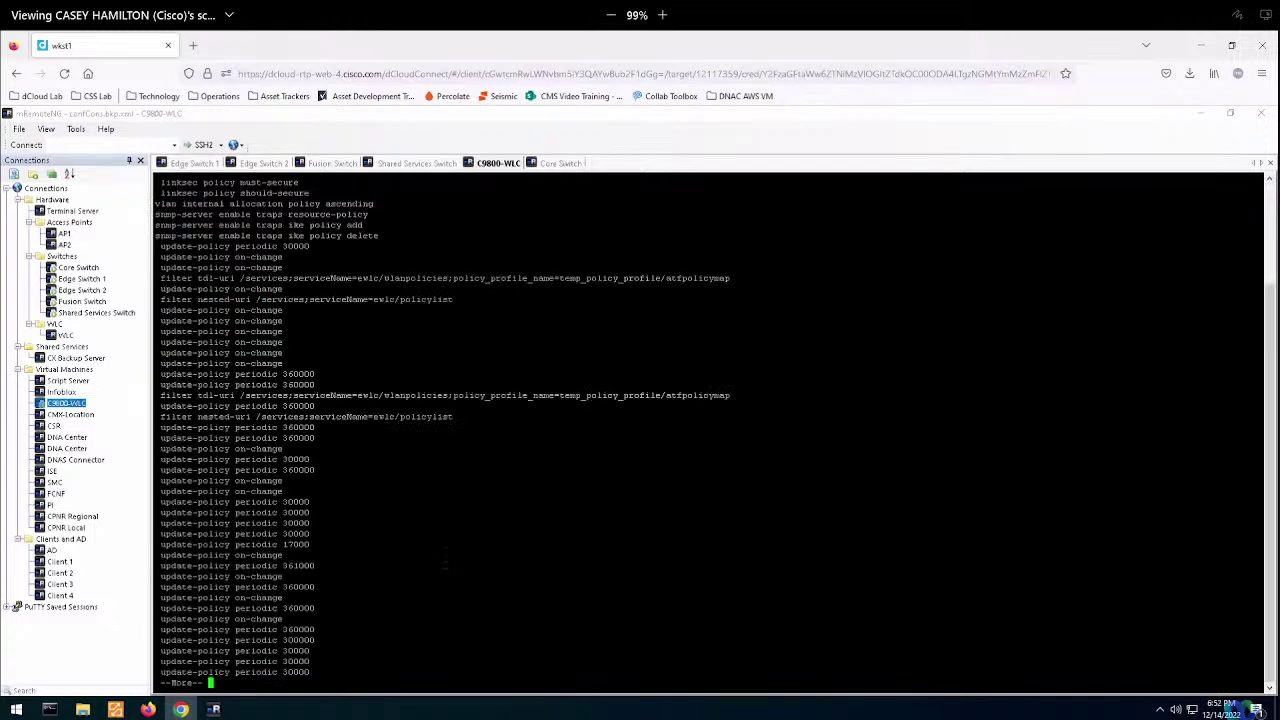
{"action": "scroll", "coordinate": [710, 430], "scroll_direction": "up", "scroll_amount": 10}
{"action": "scroll", "coordinate": [710, 430], "scroll_direction": "down", "scroll_amount": 10}
{"action": "key", "text": "space"}
{"action": "key", "text": "space"}
{"action": "key", "text": "space"}
{"action": "key", "text": "space"}
{"action": "key", "text": "space"}
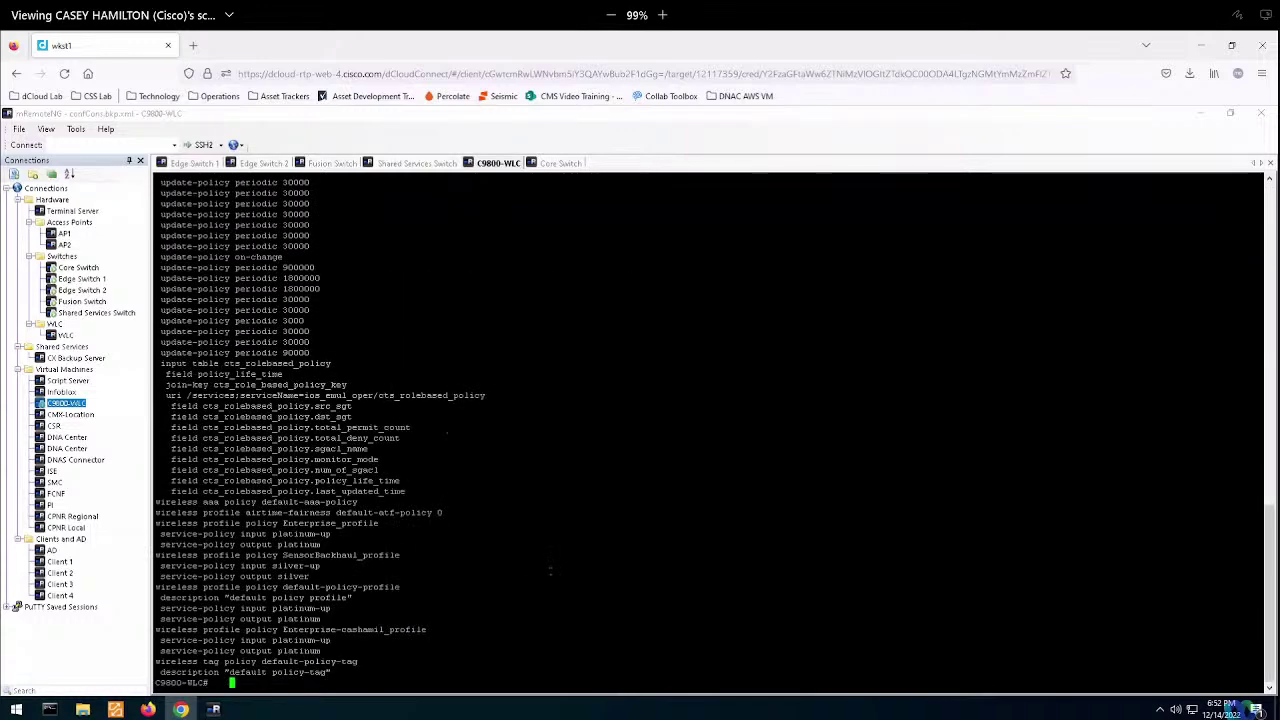